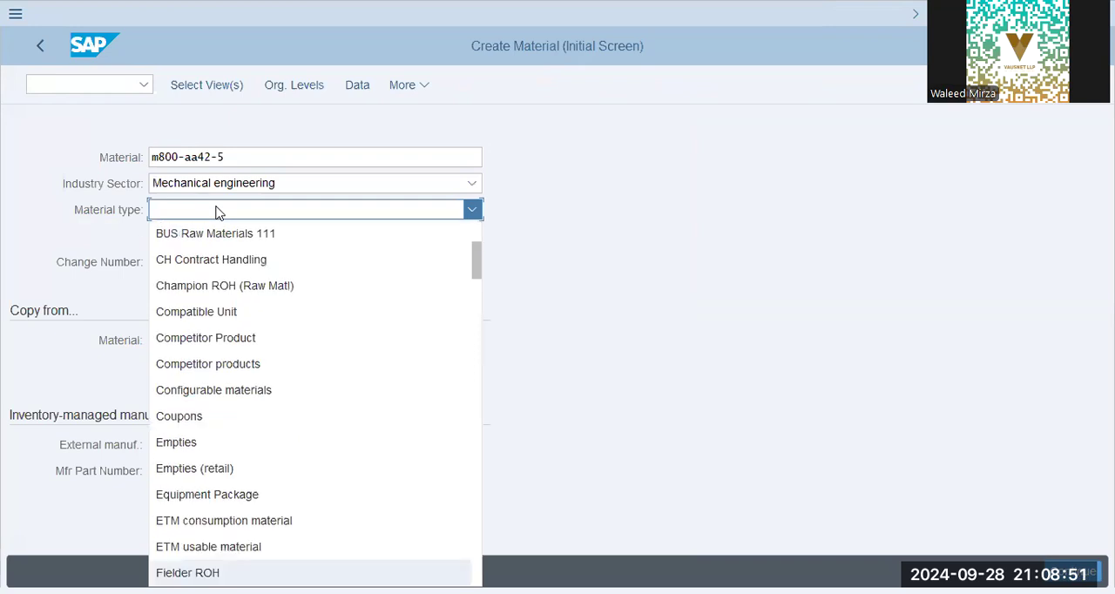
scroll(253, 438, down, 4)
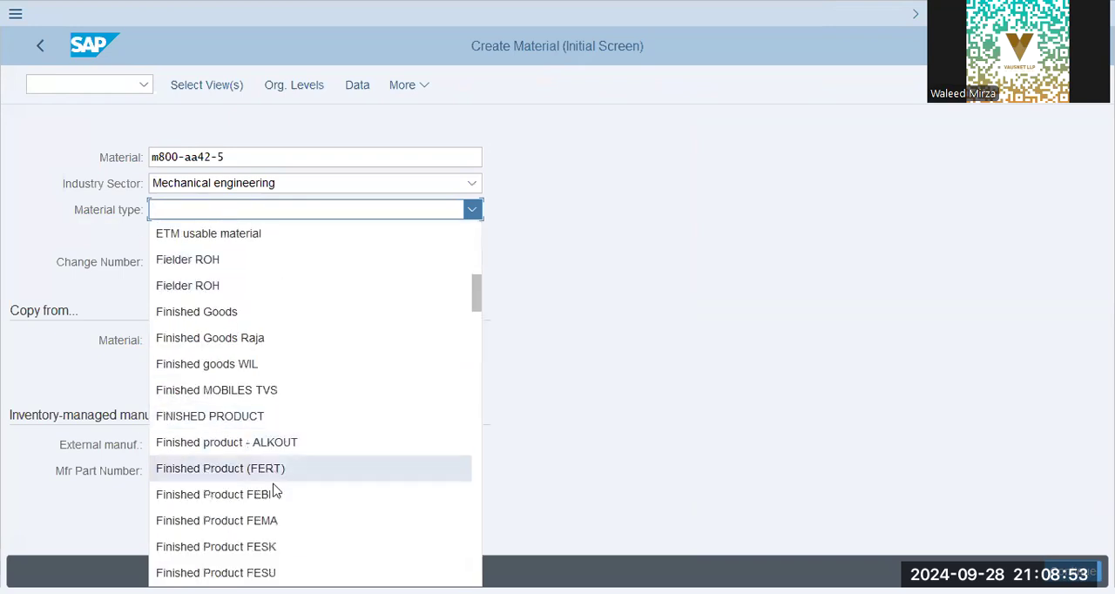
- Set the material type to Finished Product (FERT) and accept the preselected views for the new material
click(272, 471)
click(213, 85)
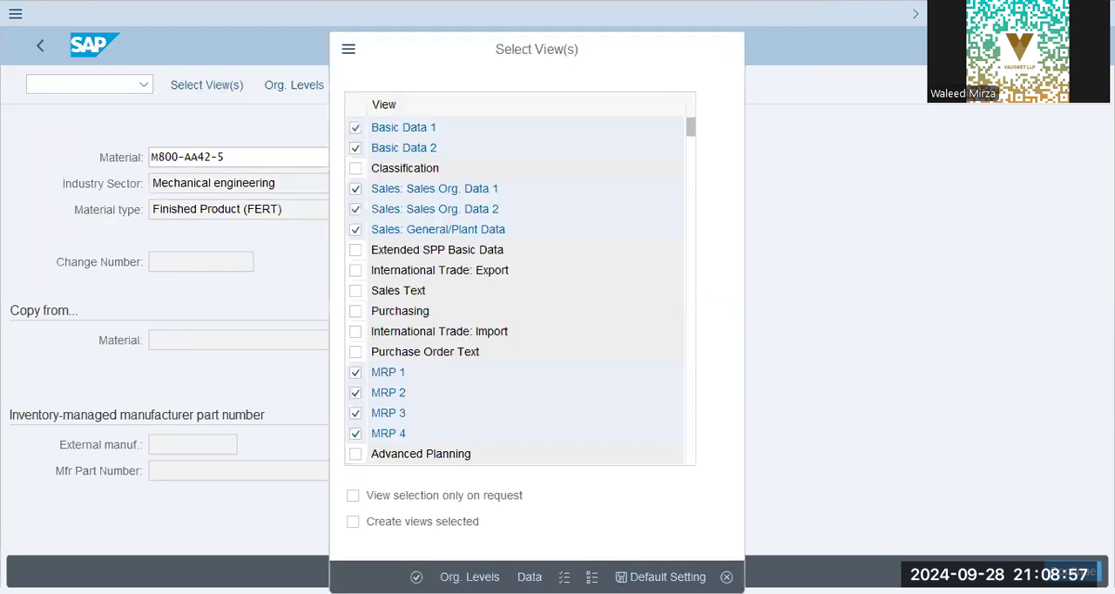
key(Return)
- Set the organizational levels to plant AA42, storage location SHJ, sales organization AA42 and distribution channel AA, and confirm them
click(379, 246)
click(378, 271)
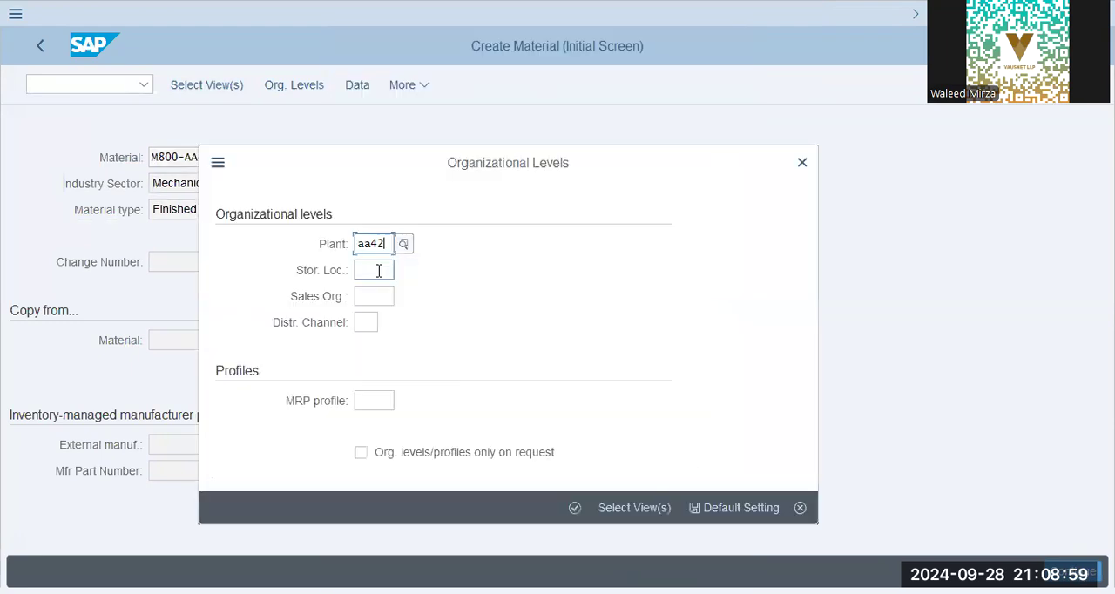
click(375, 293)
click(378, 296)
click(392, 320)
click(375, 322)
click(369, 346)
click(572, 509)
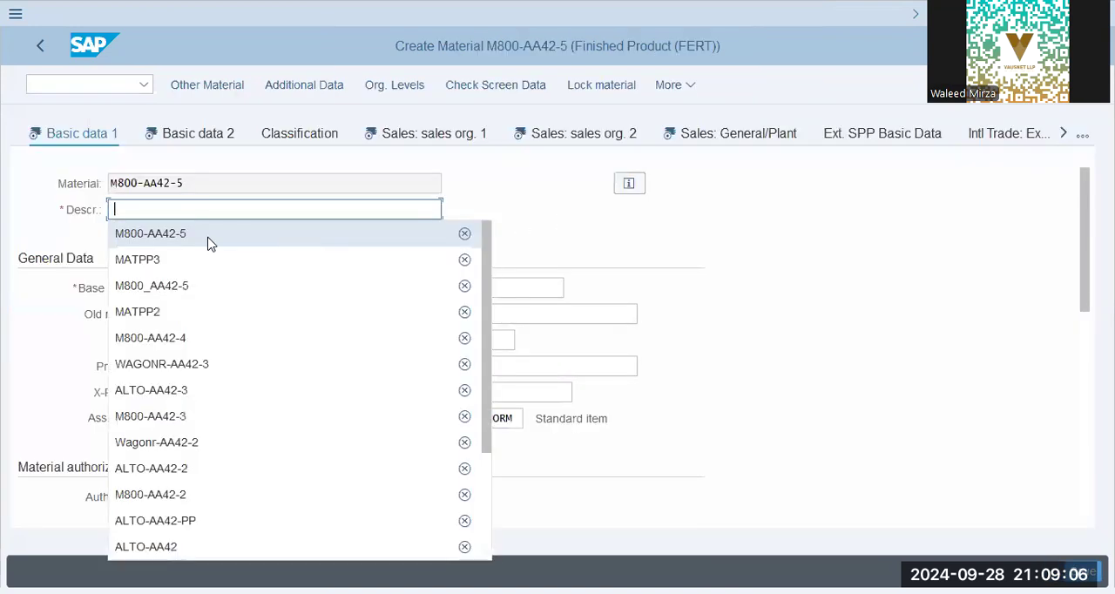
- Fill in Basic data 1 with description M800-AA42-5, base unit PC, material group 01 and division 00
click(209, 237)
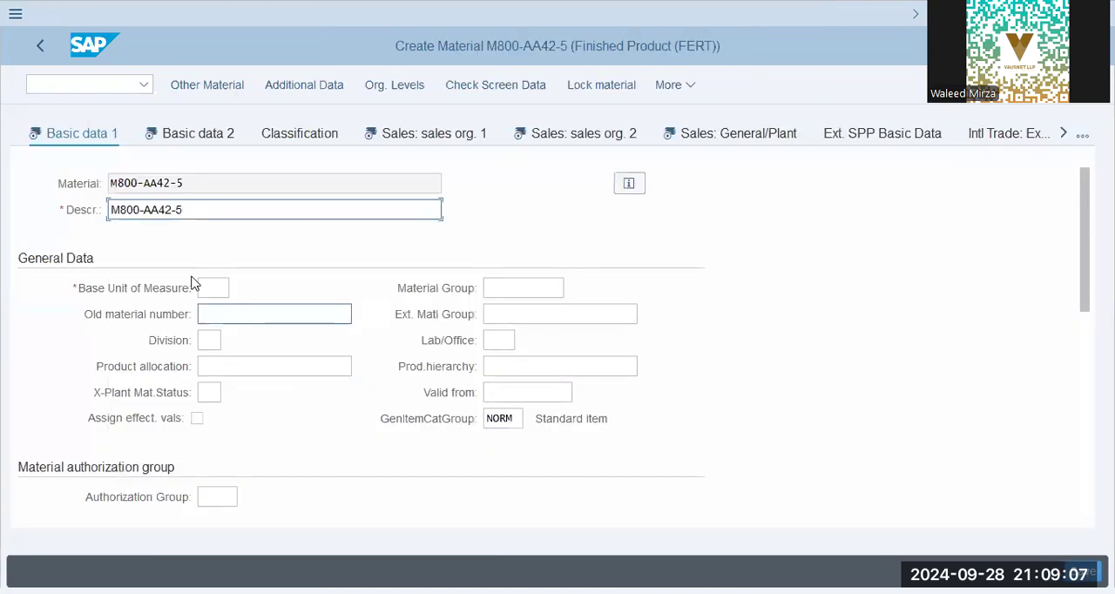
click(217, 289)
click(248, 314)
click(549, 292)
click(532, 316)
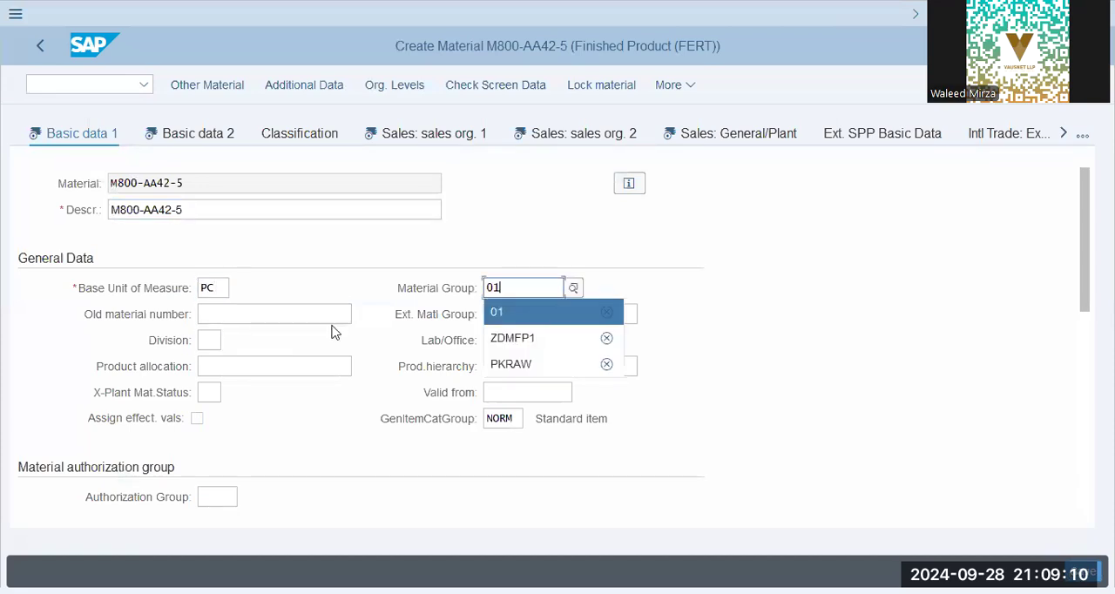
click(202, 340)
click(236, 369)
- Set the material's gross weight and net weight to 1 KG each
scroll(306, 346, down, 5)
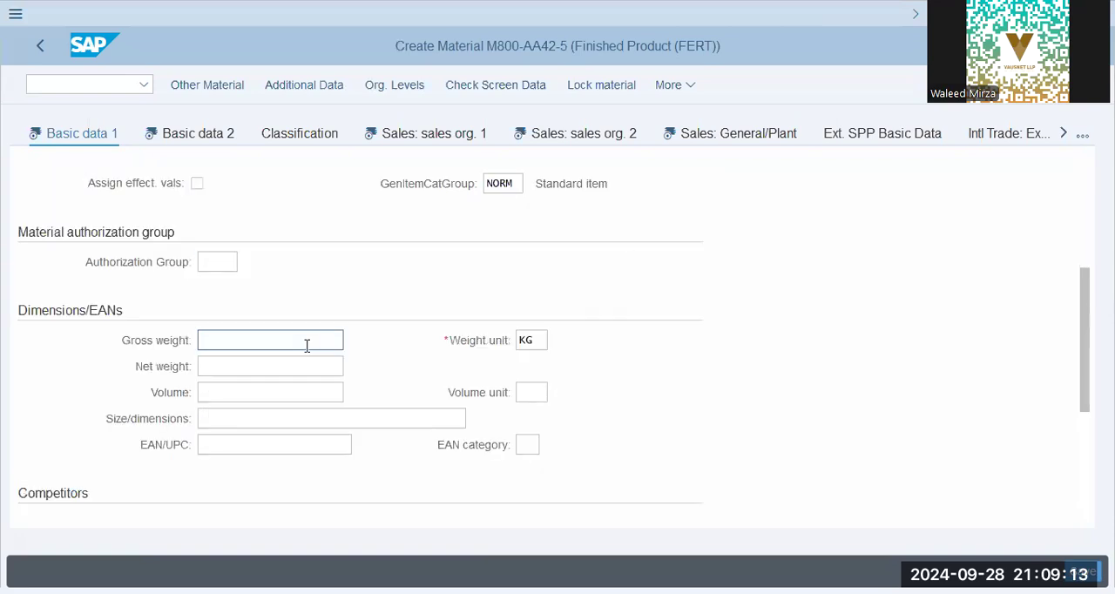
scroll(300, 322, down, 1)
click(279, 266)
click(257, 288)
click(255, 294)
click(259, 308)
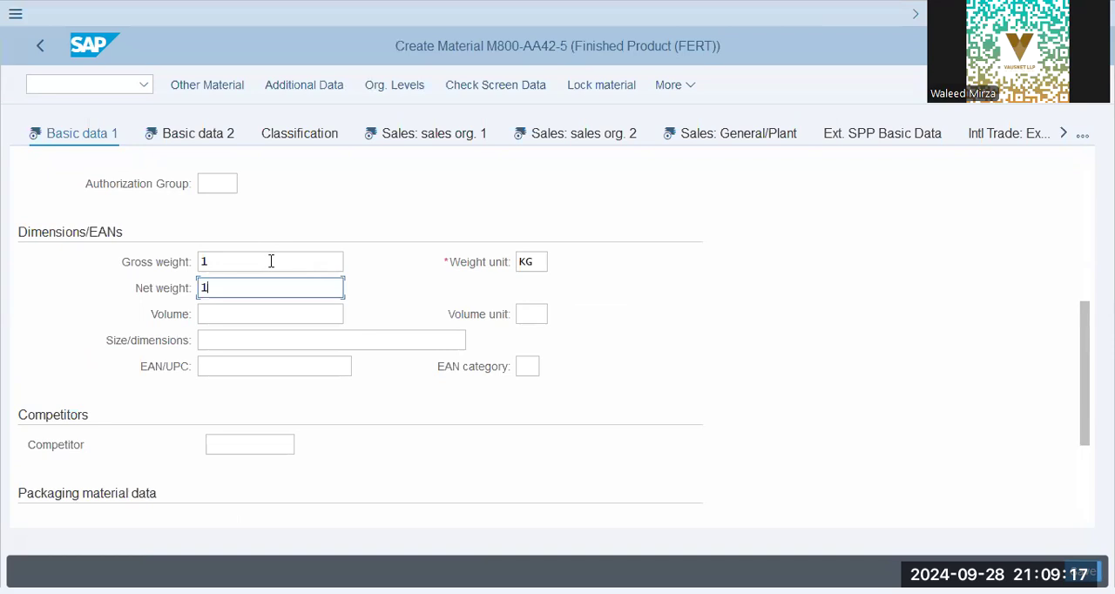
- Proceed through Basic data 2 to Sales: sales org. 1 and set the Output Tax (MWST) classification for Utd.Arab Emir. to 1
scroll(270, 261, down, 3)
click(209, 136)
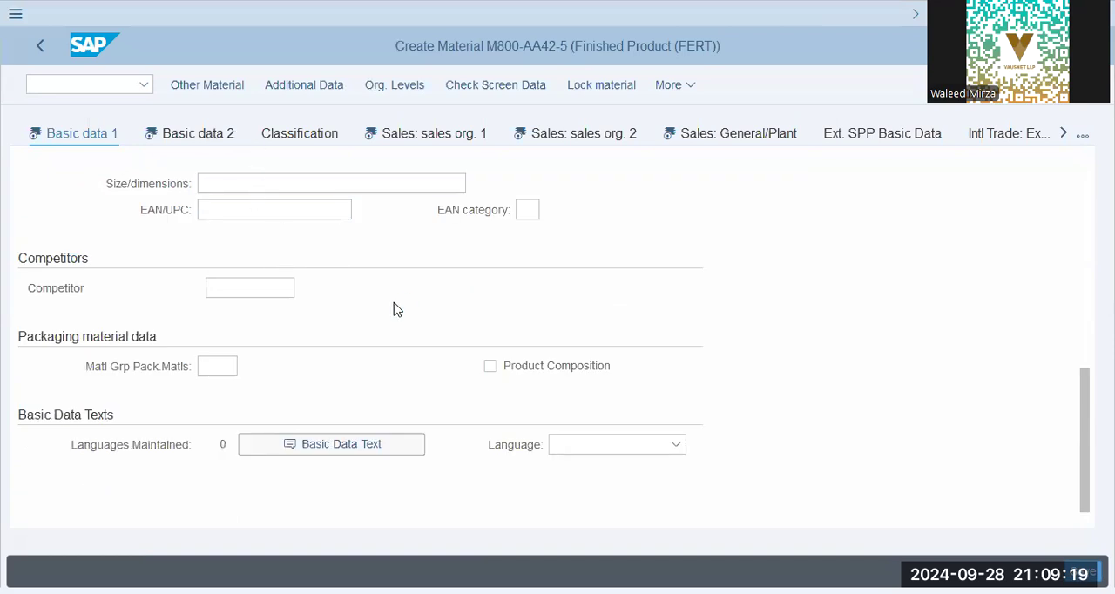
scroll(378, 346, down, 4)
scroll(380, 352, down, 3)
scroll(378, 353, down, 1)
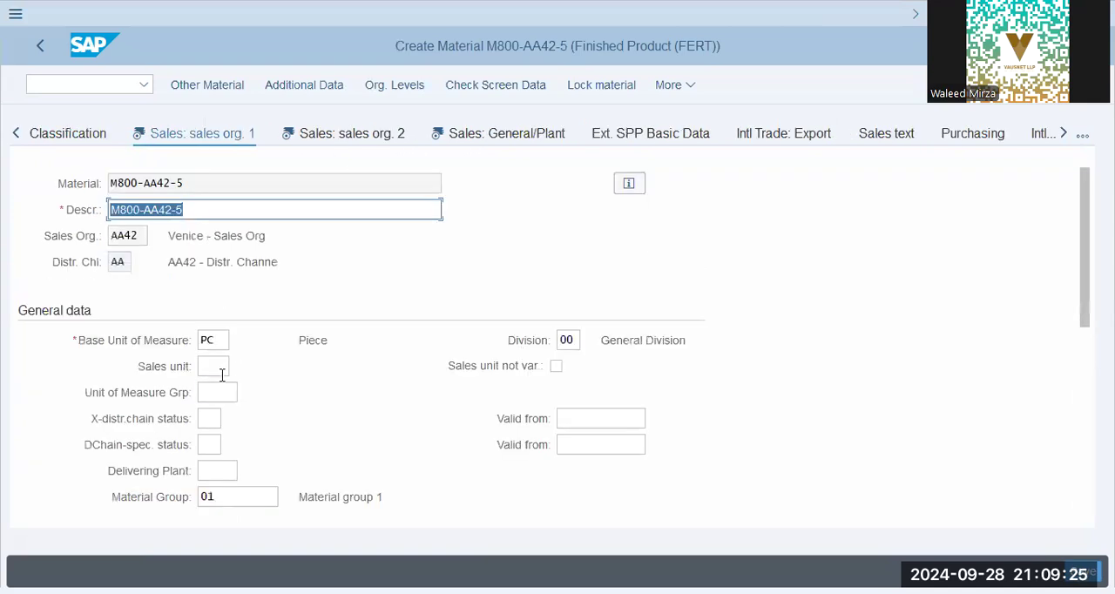
click(220, 370)
click(566, 339)
click(228, 472)
scroll(239, 440, down, 3)
click(392, 391)
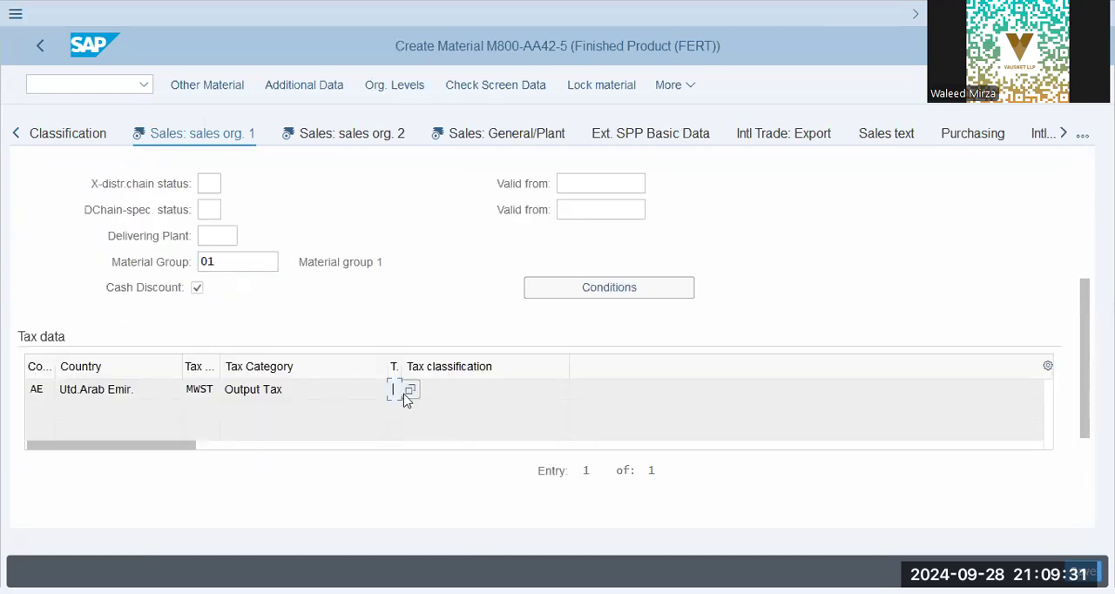
text(1)
key(Tab)
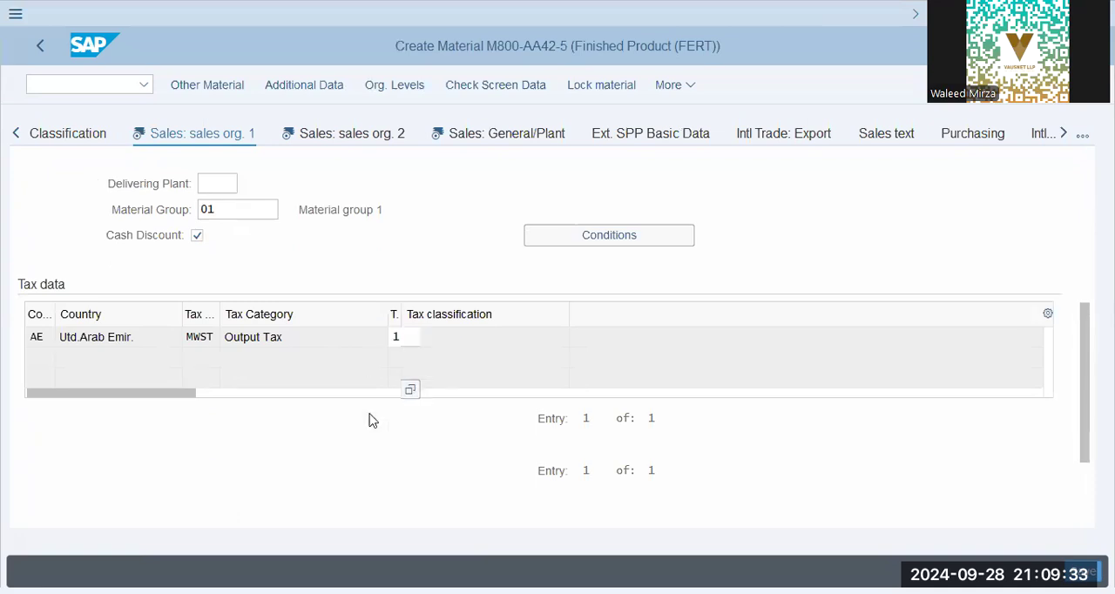
click(388, 342)
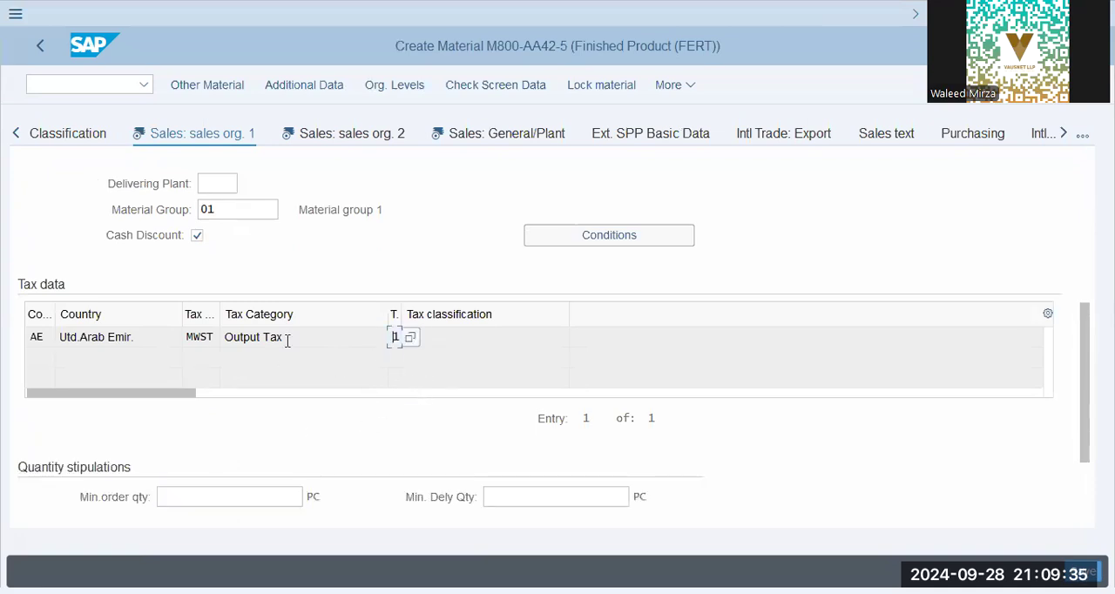
drag(292, 336, 187, 338)
key(shift+Tab)
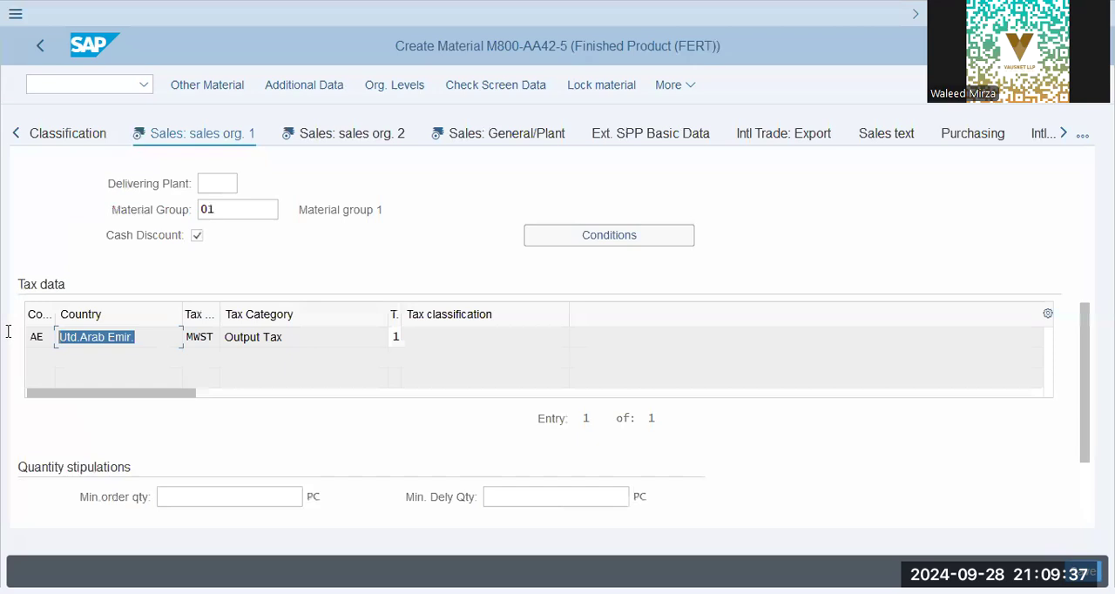
click(139, 338)
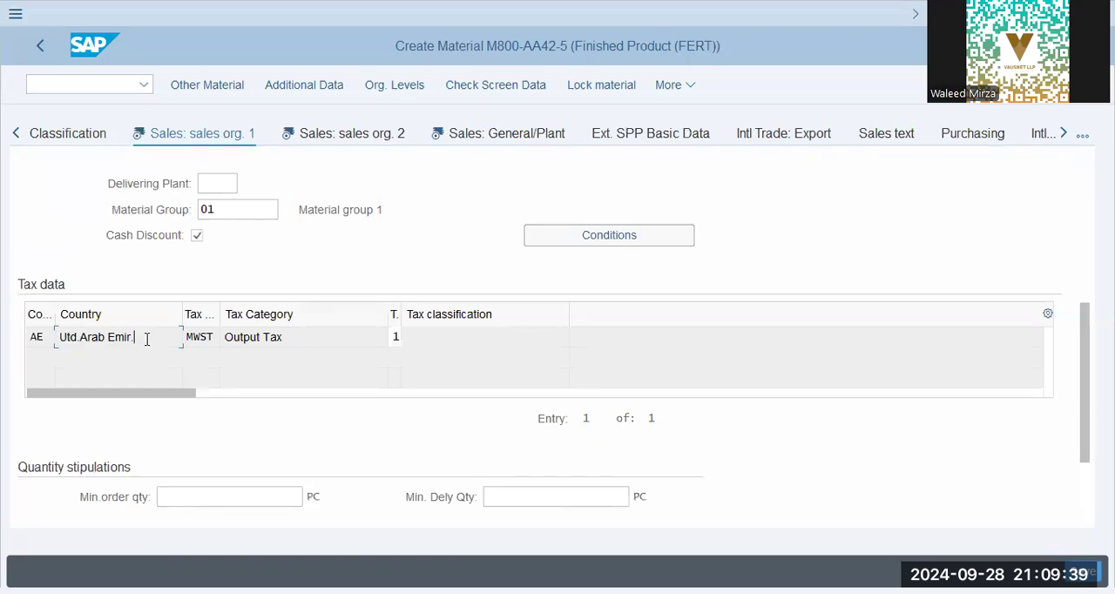
drag(150, 337, 4, 339)
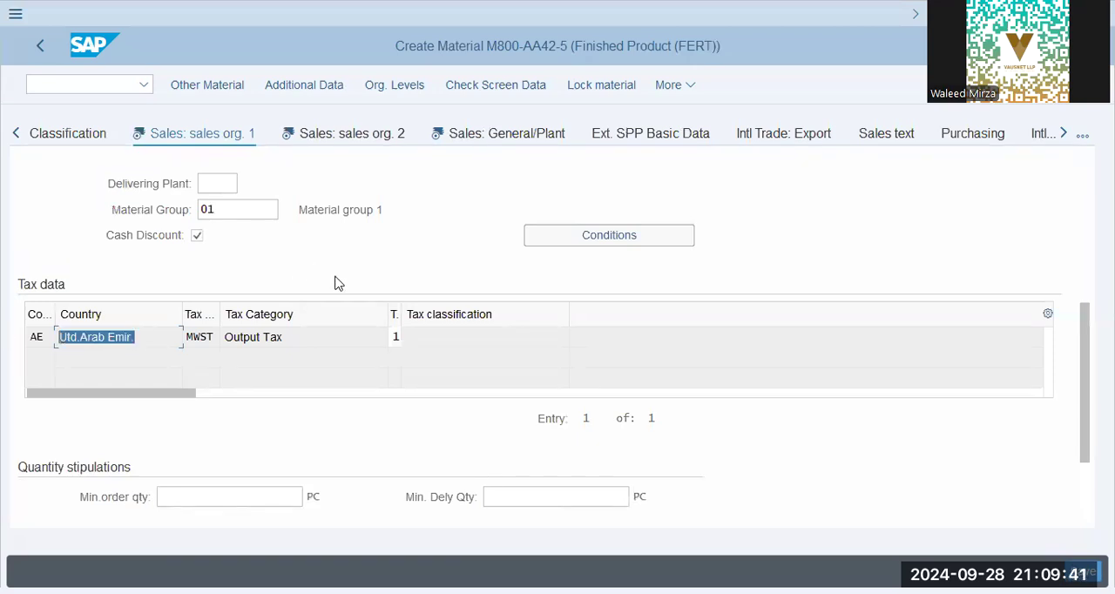
- Review the grouping terms, material groups and product attributes in the Sales: sales org. 2 view
click(341, 133)
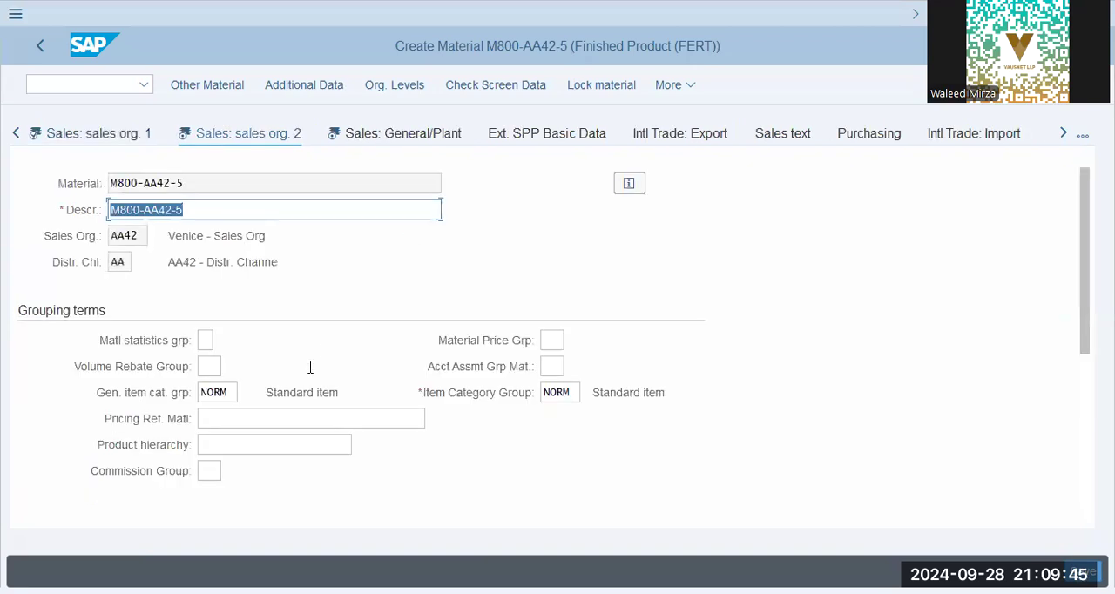
click(558, 392)
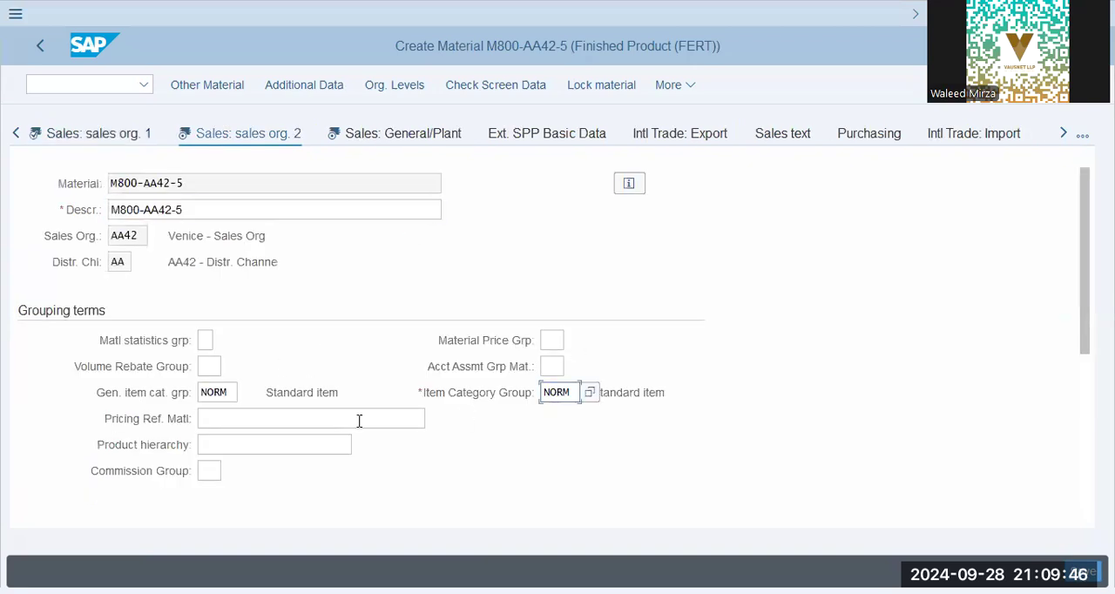
scroll(228, 416, down, 3)
click(213, 396)
scroll(226, 410, down, 4)
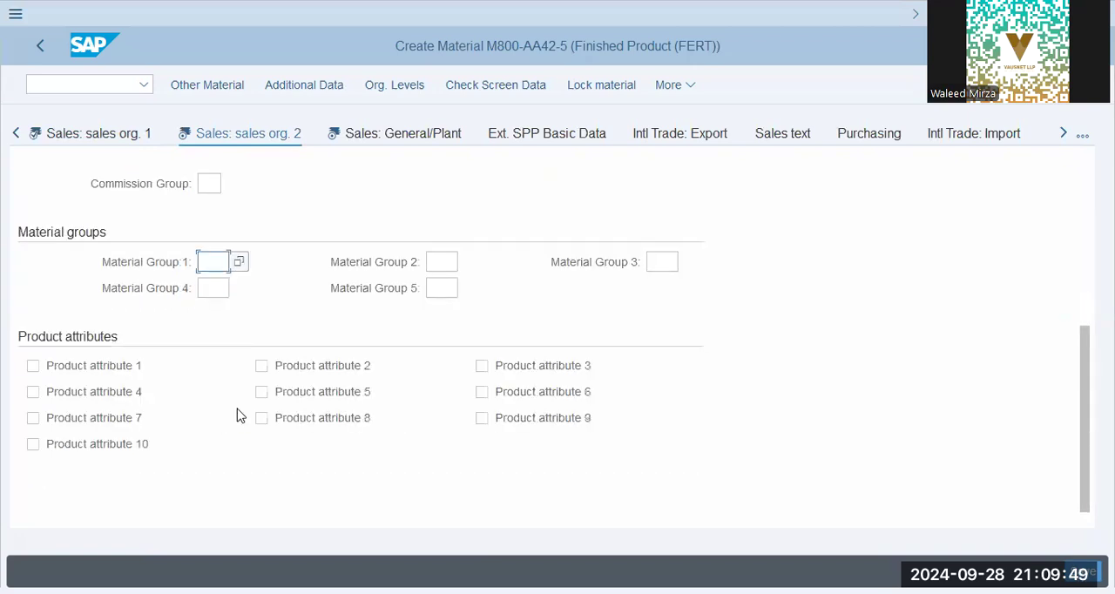
scroll(238, 416, up, 7)
- Set the availability check to 01 in the Sales: General/Plant view
click(400, 135)
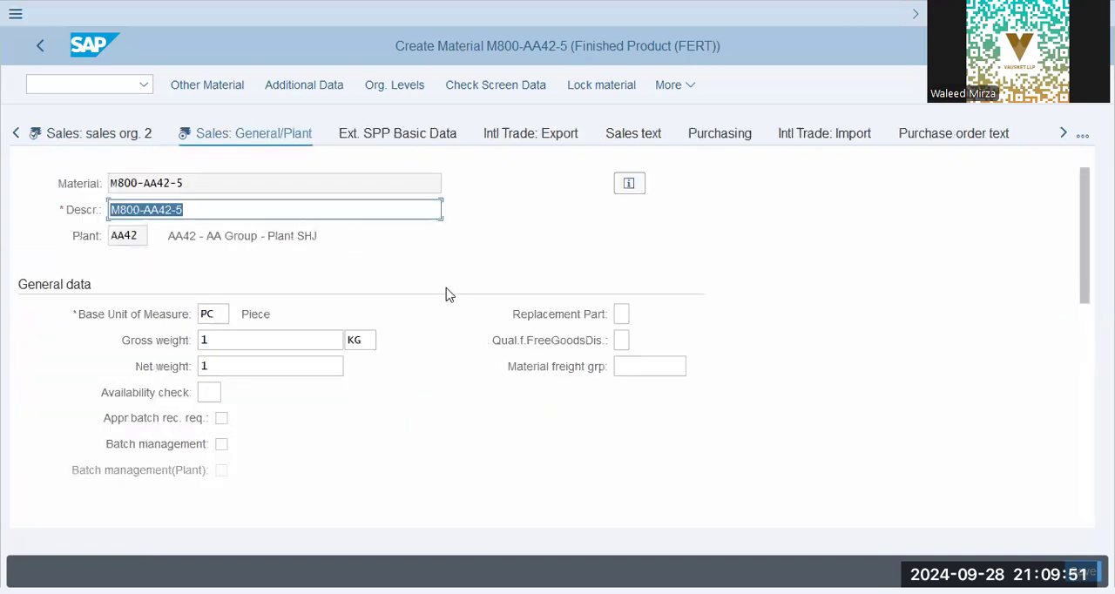
click(216, 393)
text(01)
- Set both the transportation group and the loading group to 0001 in the shipping data
scroll(302, 359, down, 3)
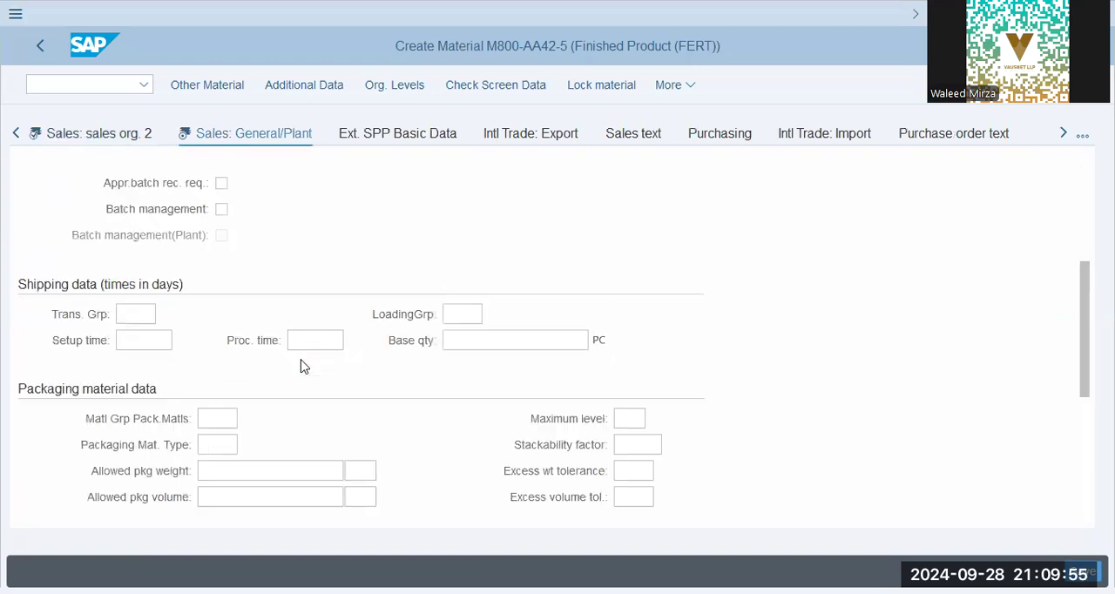
click(142, 313)
text(0001)
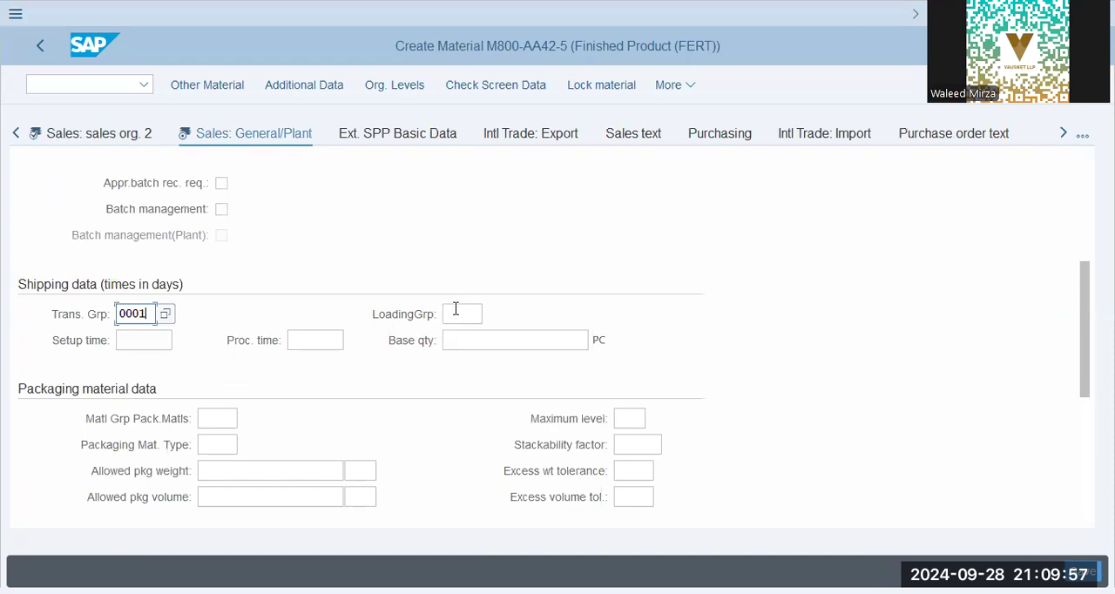
click(471, 313)
text(0001)
scroll(258, 414, down, 3)
scroll(258, 414, up, 3)
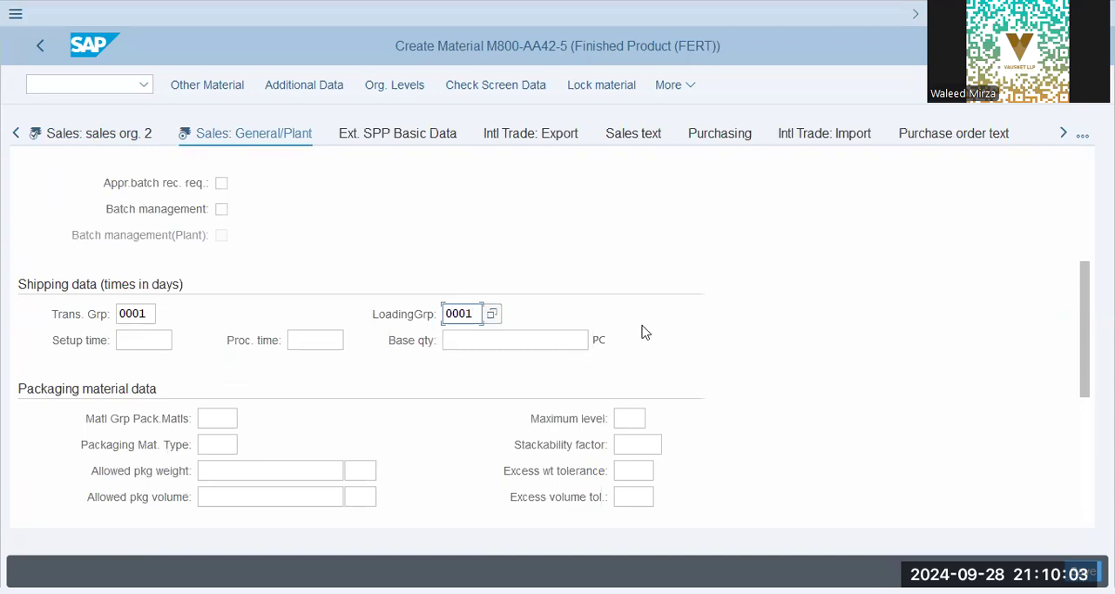
click(126, 341)
click(327, 341)
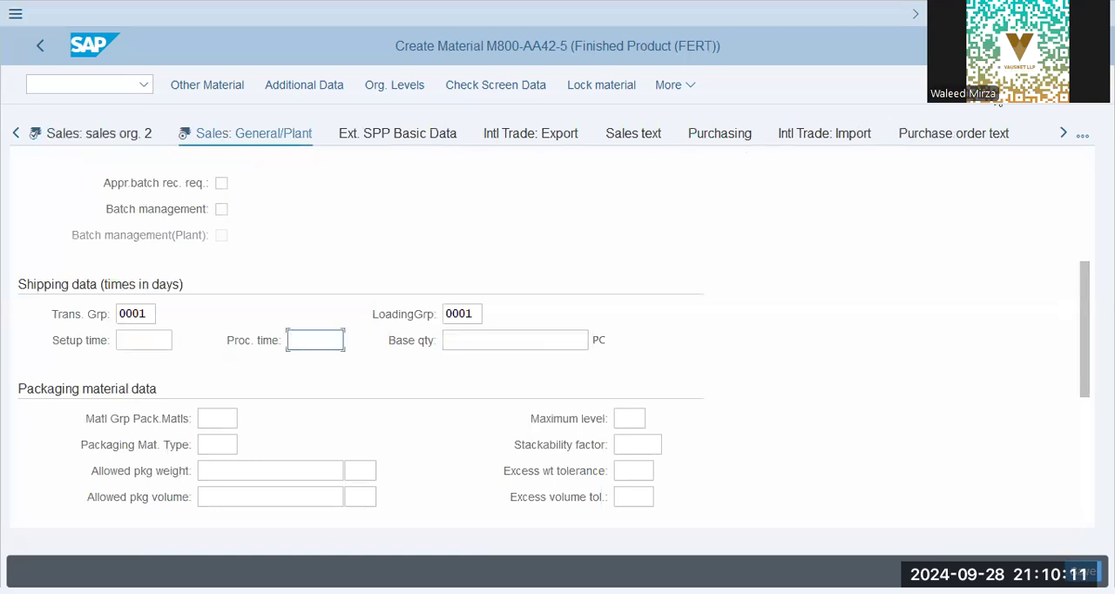
- Open the MRP 1 view and set the MRP controller to 001
click(1063, 133)
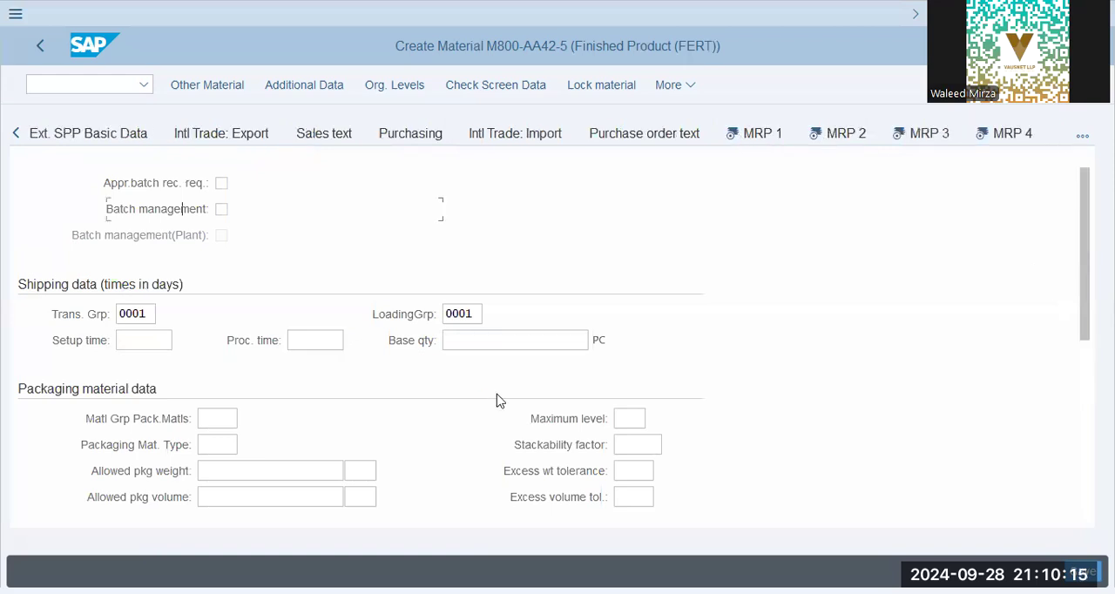
scroll(164, 340, down, 3)
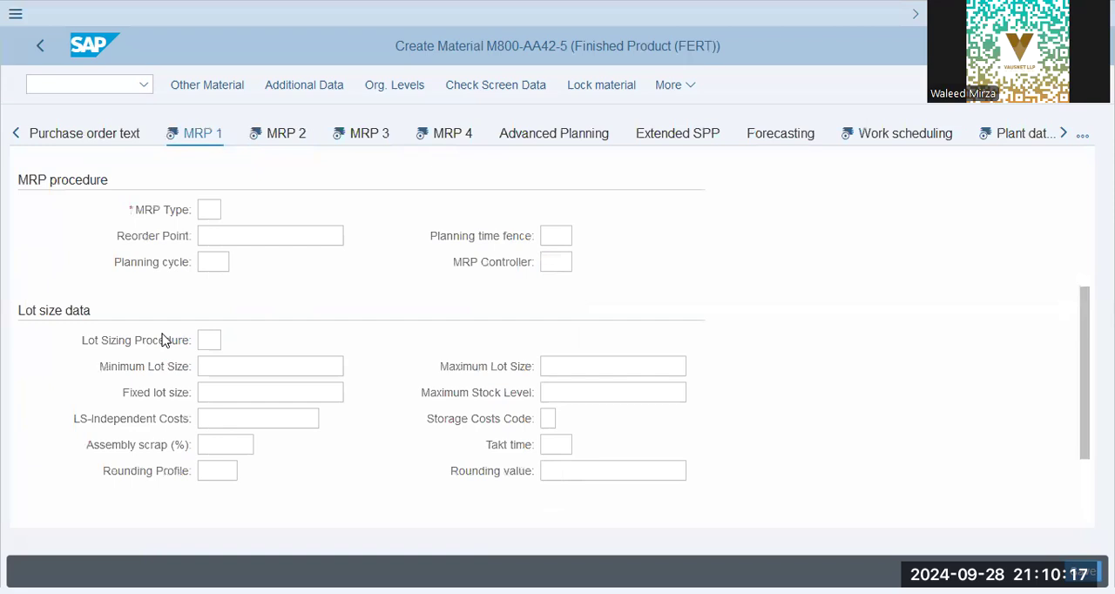
scroll(92, 321, down, 2)
scroll(101, 344, up, 5)
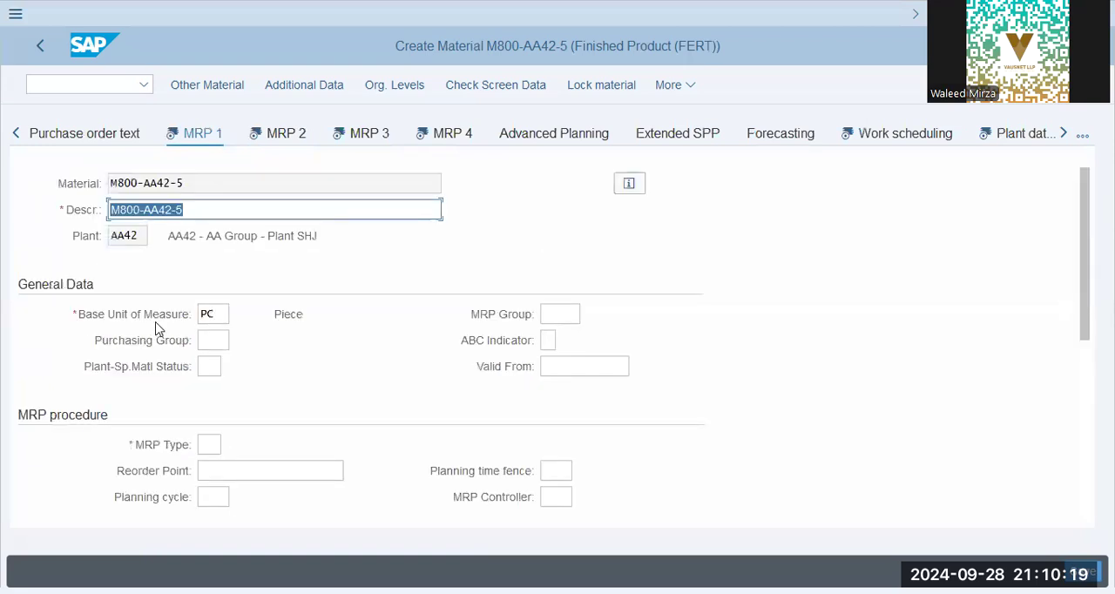
click(223, 338)
click(564, 313)
click(580, 341)
scroll(577, 343, down, 2)
click(565, 344)
click(568, 366)
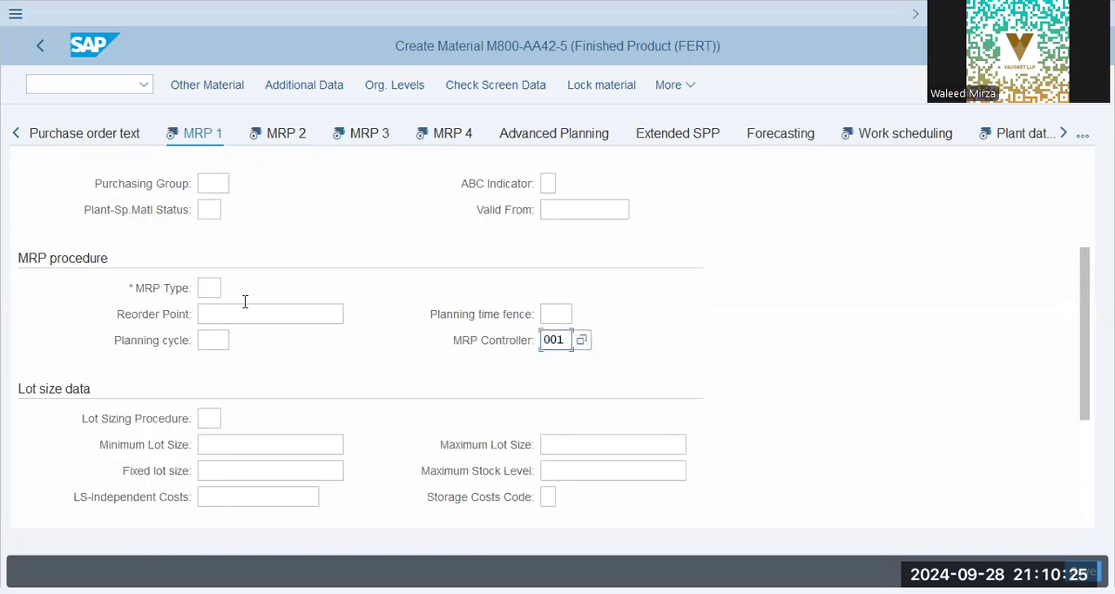
key(BackSpace)
text(3)
- Set the MRP type to PD and the lot sizing procedure to EX, and confirm the MRP 1 view
click(209, 288)
click(231, 325)
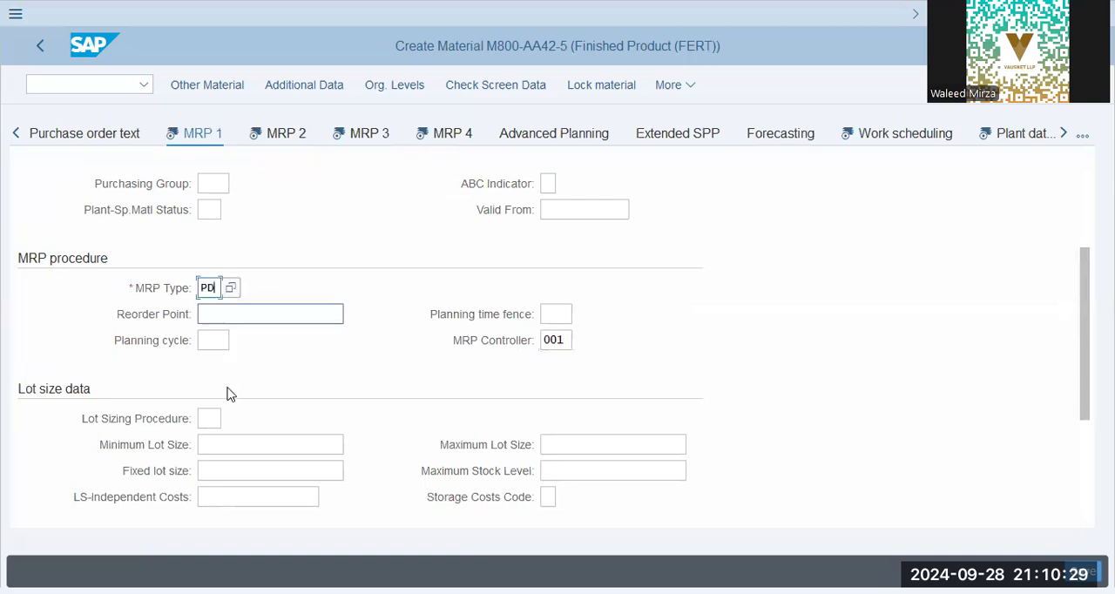
click(212, 417)
click(220, 443)
scroll(262, 436, down, 3)
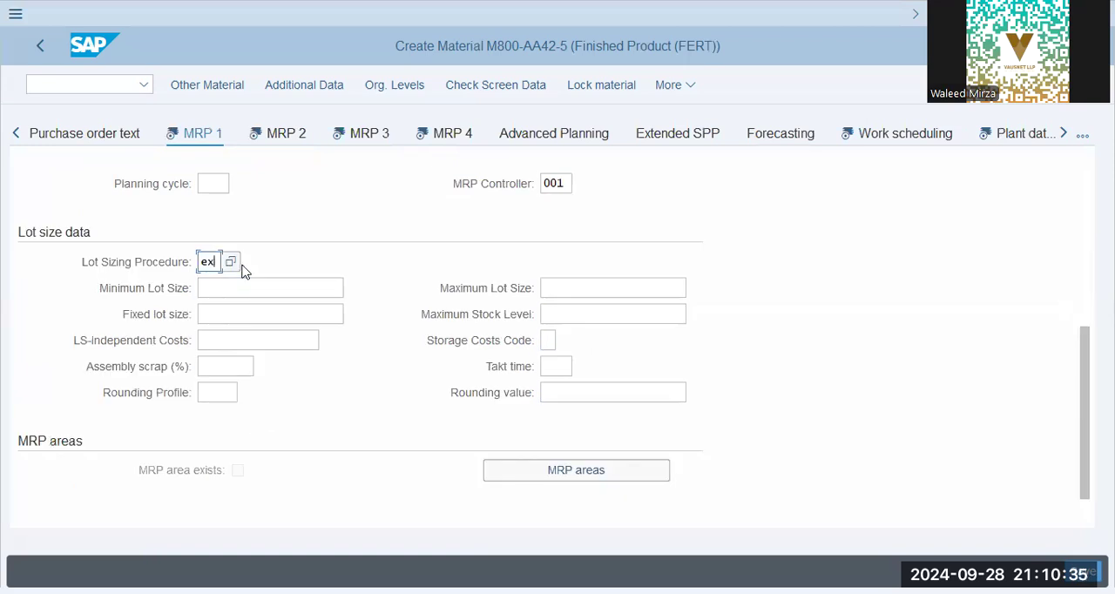
key(Return)
key(Return)
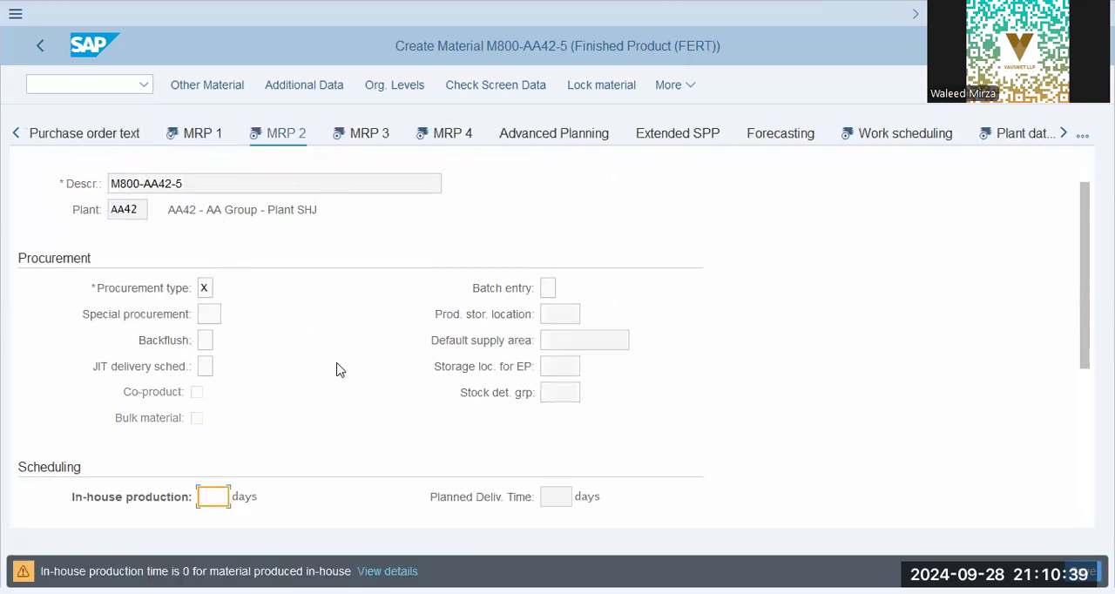
- Set the in-house production time to 1 day in MRP 2 and confirm it
click(214, 498)
click(218, 524)
key(Return)
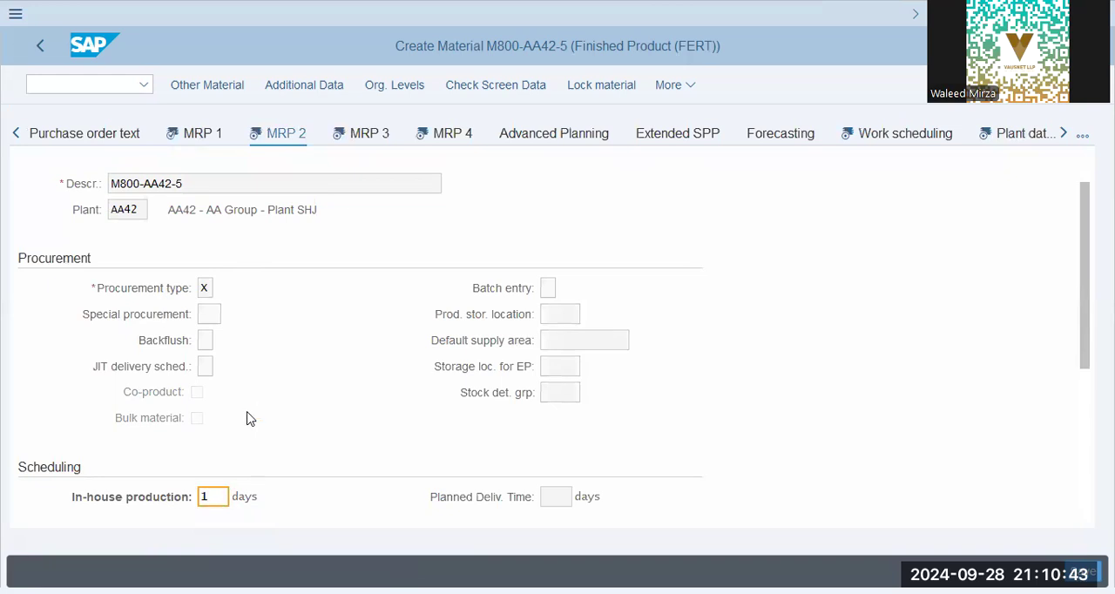
- Recheck the lot sizing procedure and MRP type in the MRP 1 view, and return to the MRP 2 view
scroll(301, 393, down, 3)
drag(288, 340, 502, 301)
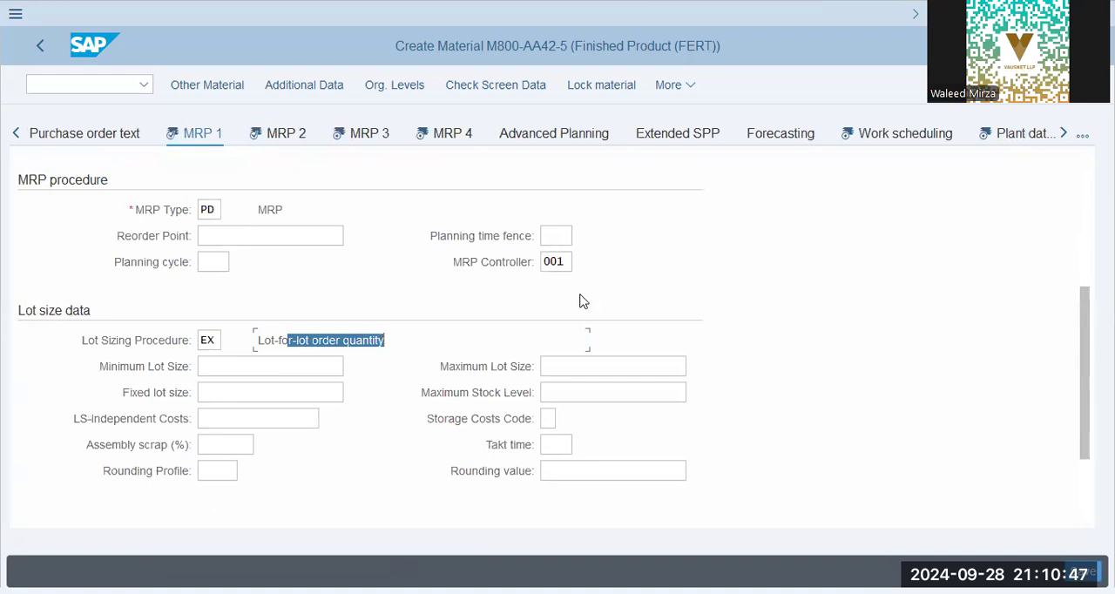
double_click(270, 209)
click(218, 210)
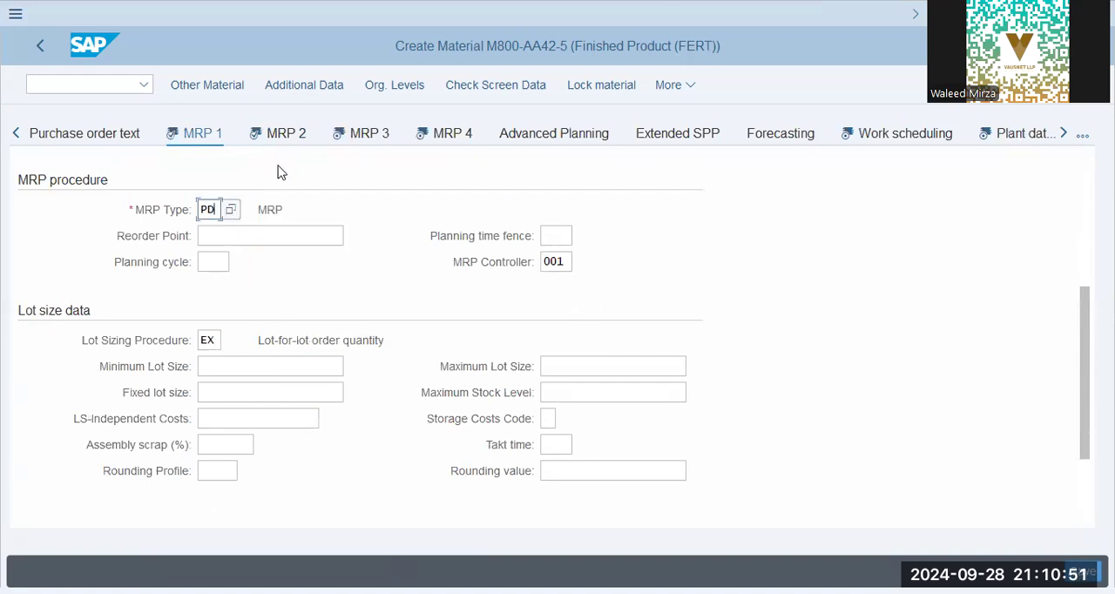
click(286, 138)
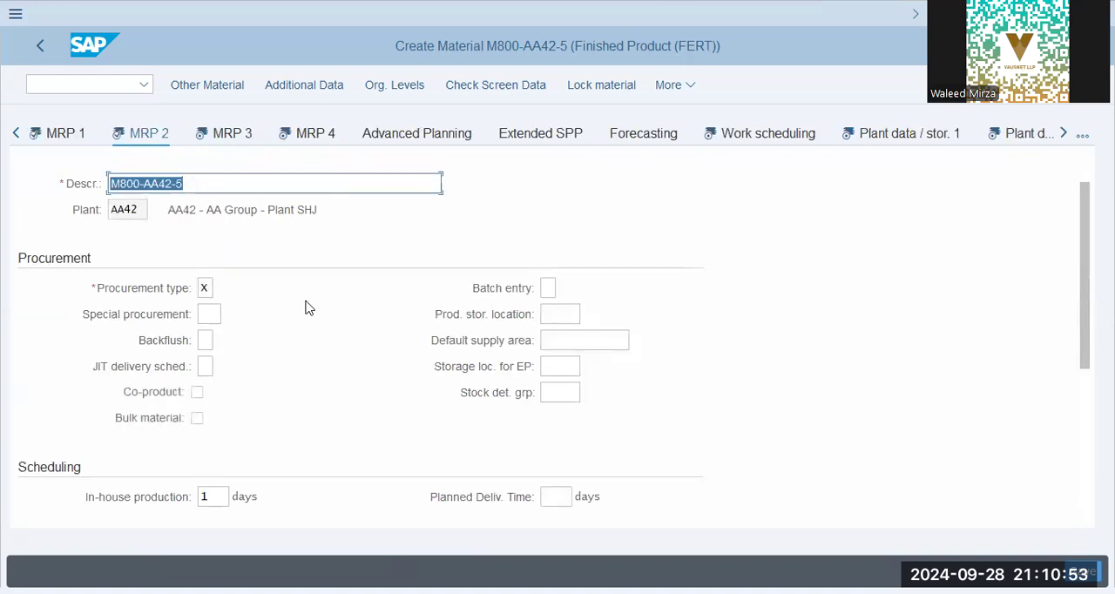
- Set the planned delivery time and the GR processing time to 1 day each in the MRP 2 scheduling data
scroll(540, 369, down, 3)
click(552, 339)
text(1)
scroll(256, 380, down, 2)
key(Tab)
text(1)
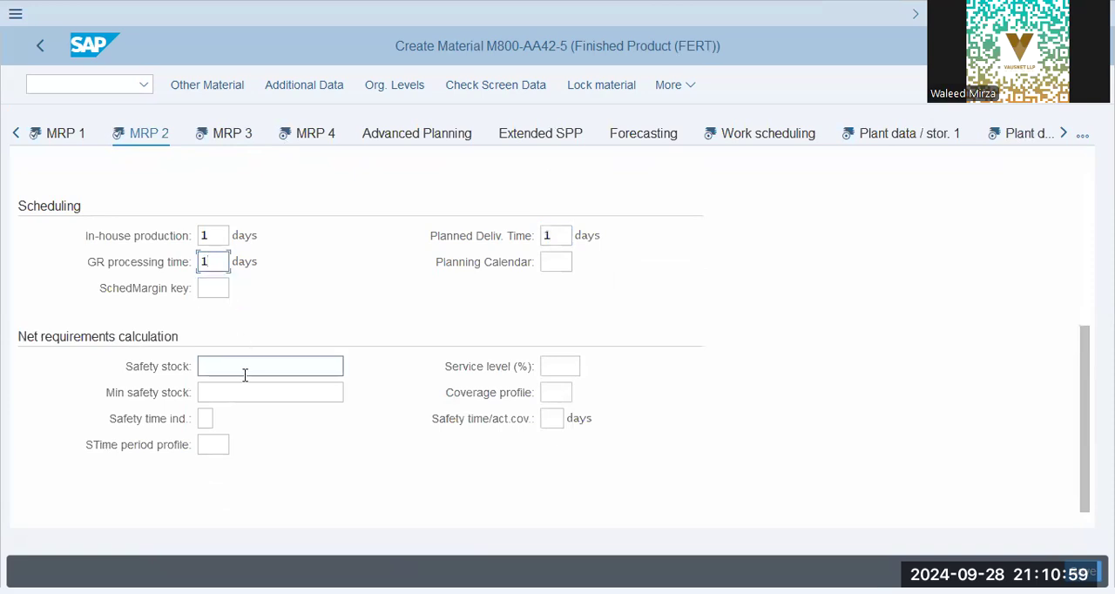
- Open the MRP 3 view and set the strategy group to 10 and the availability check to 01
click(244, 136)
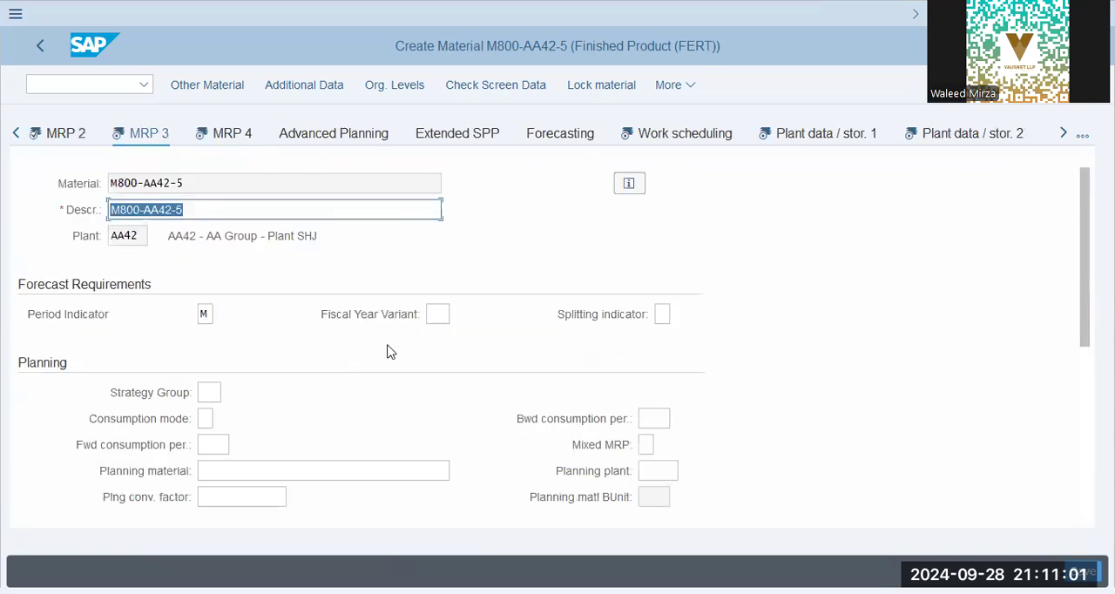
scroll(340, 375, down, 3)
click(209, 235)
click(220, 267)
click(207, 418)
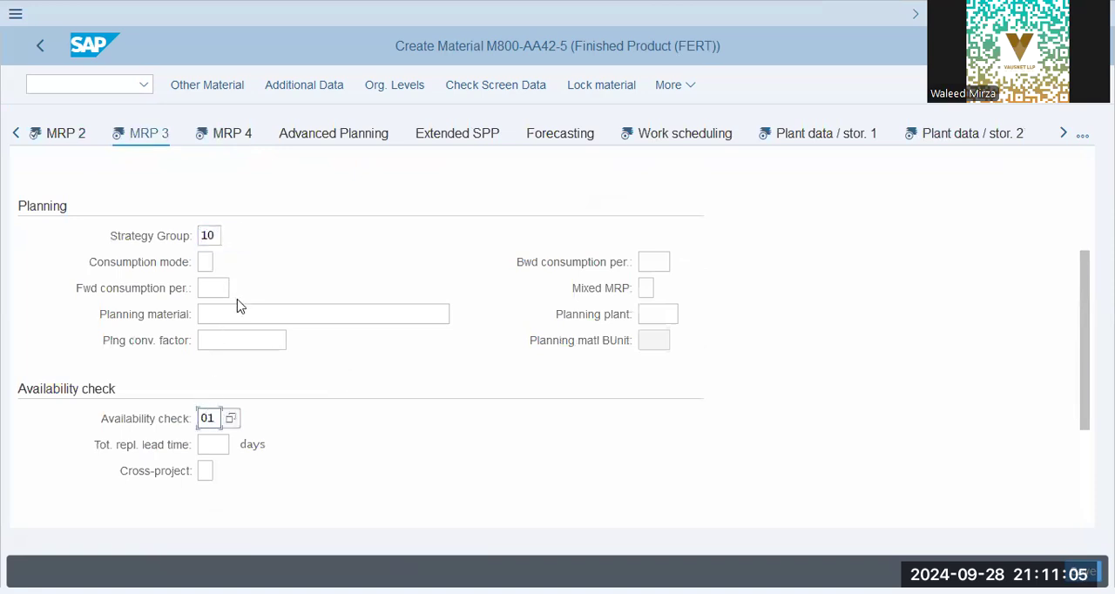
- Review the remaining MRP 3 fields, confirm the view, and return to it to check the strategy group's description
click(218, 287)
click(232, 318)
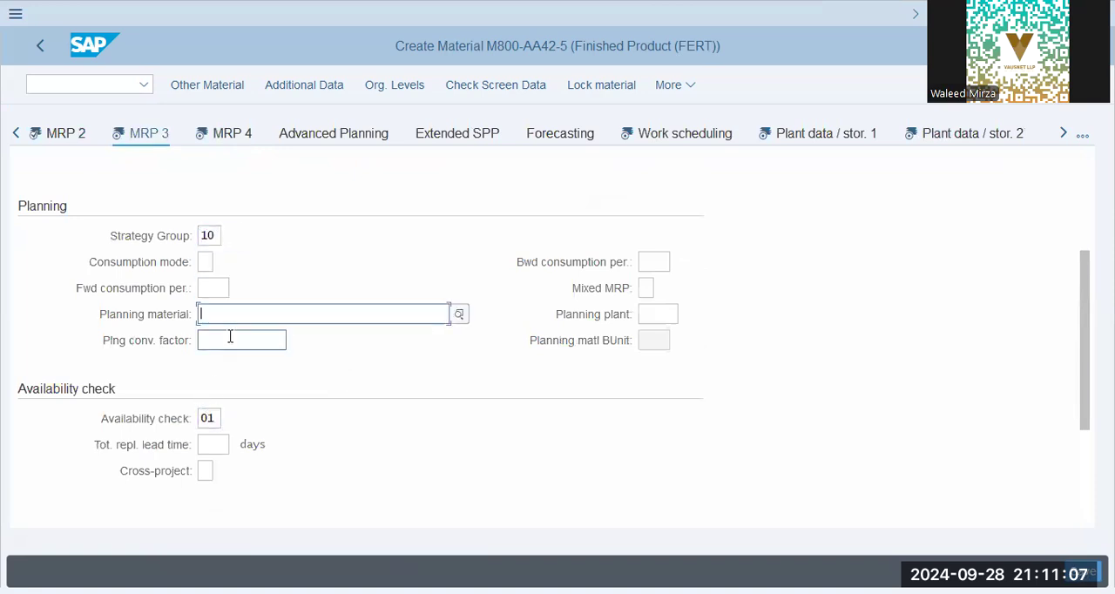
scroll(252, 331, down, 3)
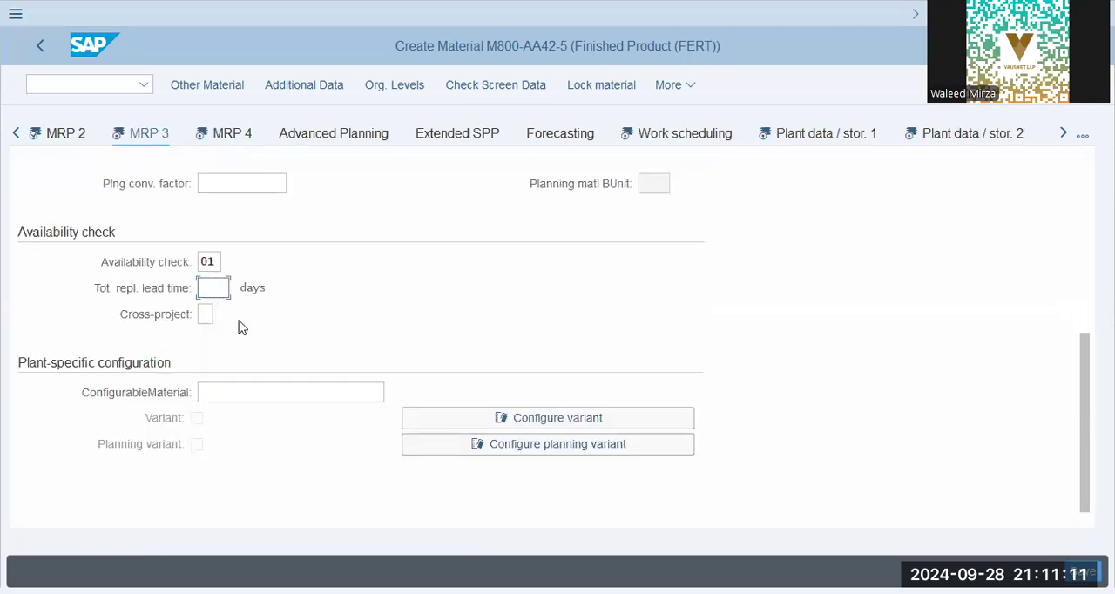
scroll(240, 326, up, 6)
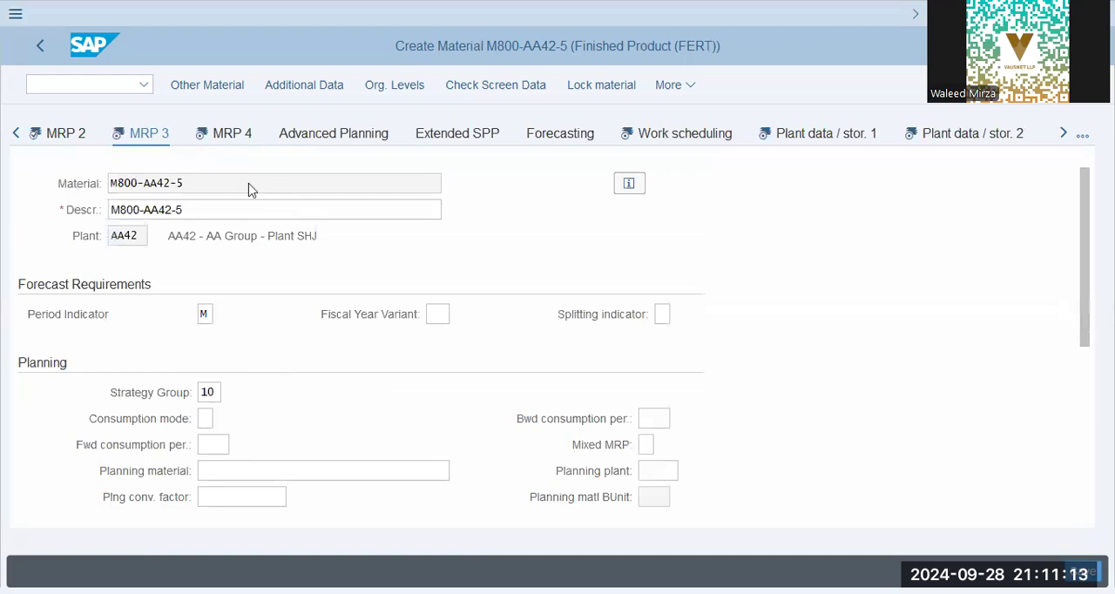
click(207, 393)
key(Return)
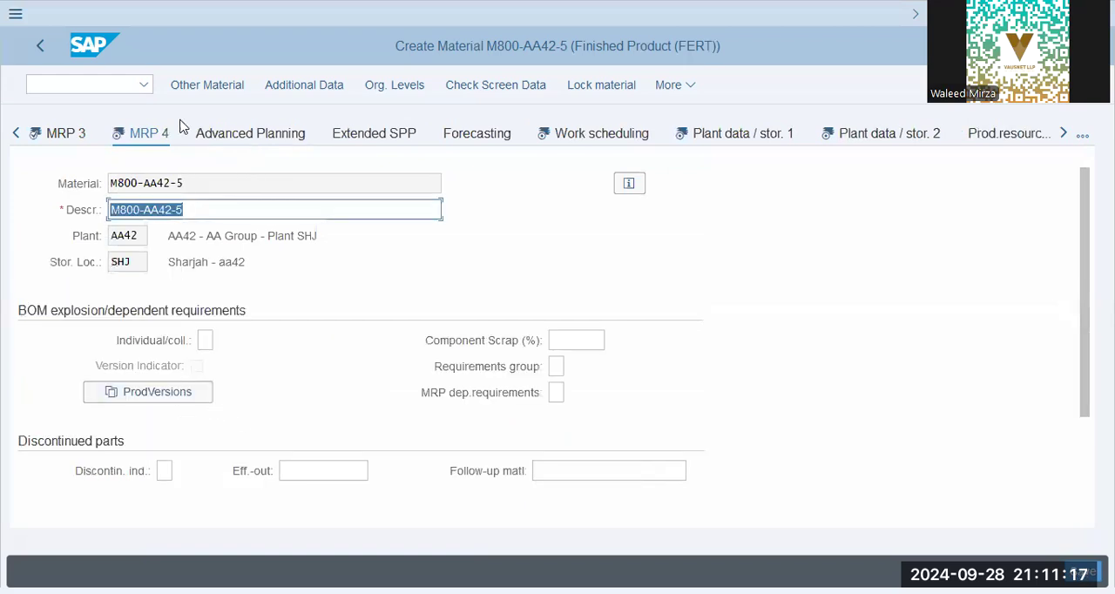
click(83, 134)
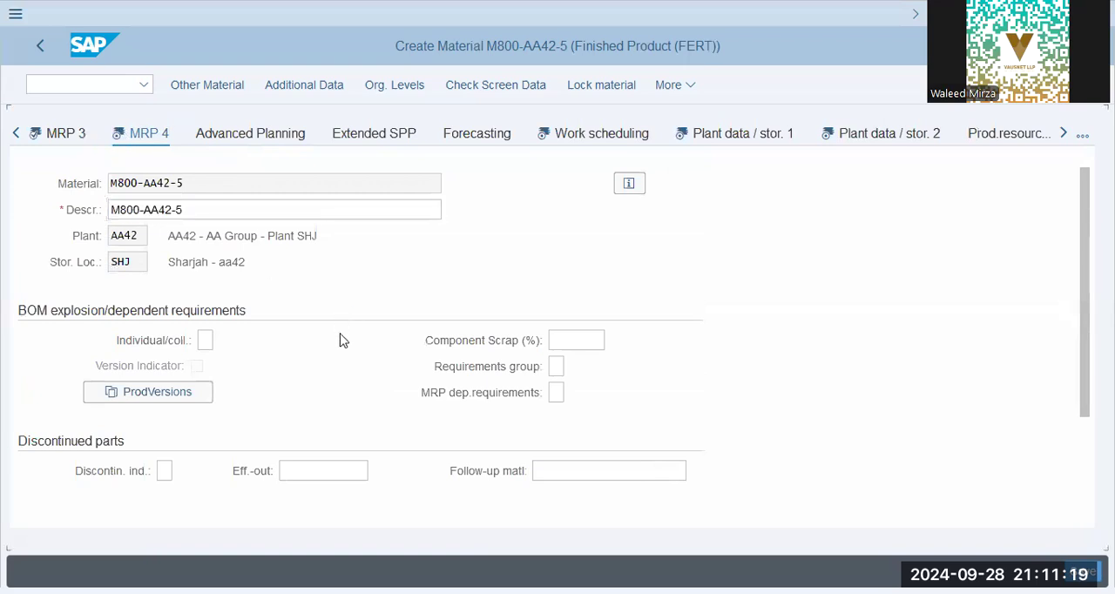
drag(301, 393, 457, 437)
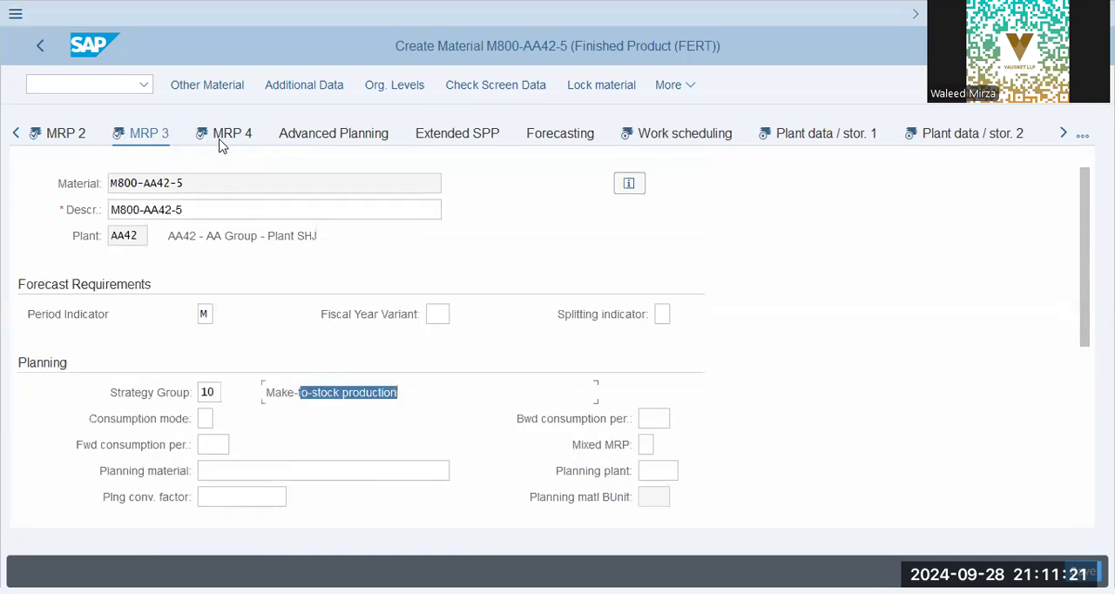
- Enter fiscal year variant K4 in the MRP 3 forecast requirements and confirm the view to move on to MRP 4
click(435, 312)
click(460, 342)
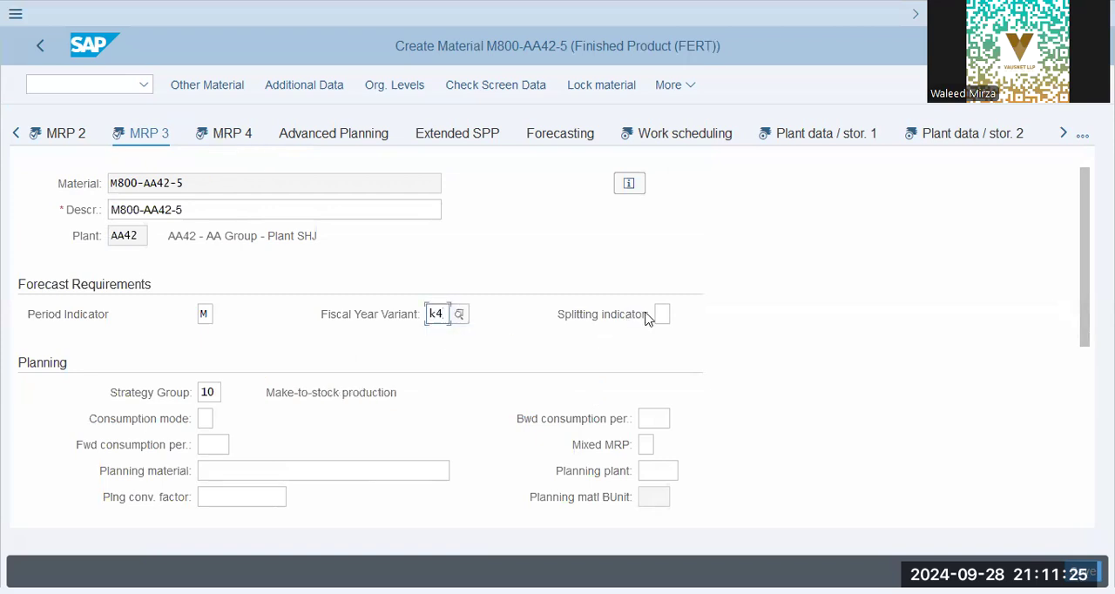
key(Return)
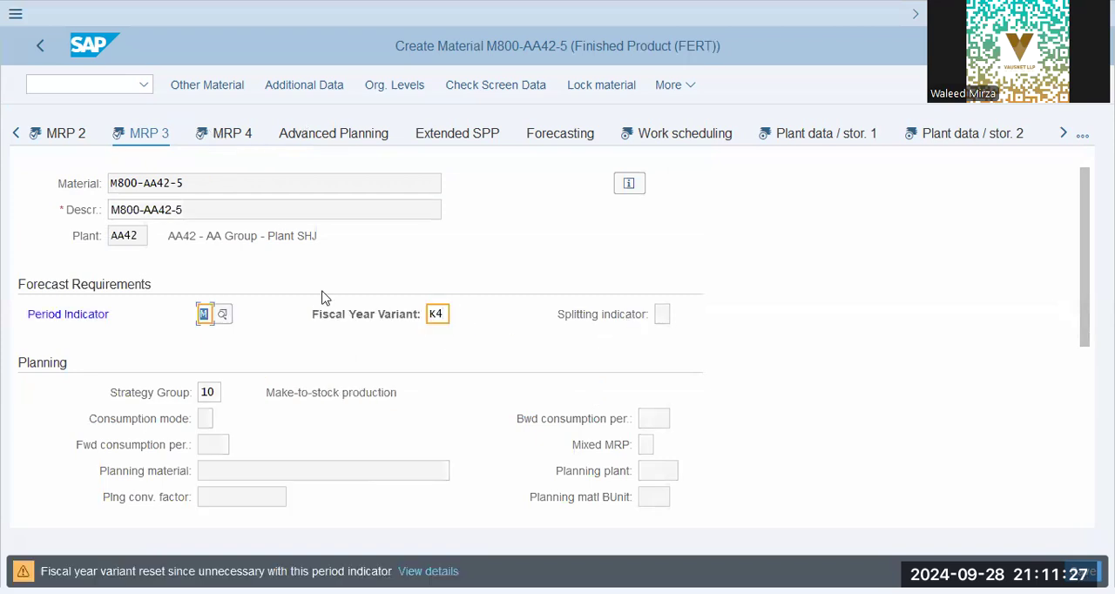
key(Return)
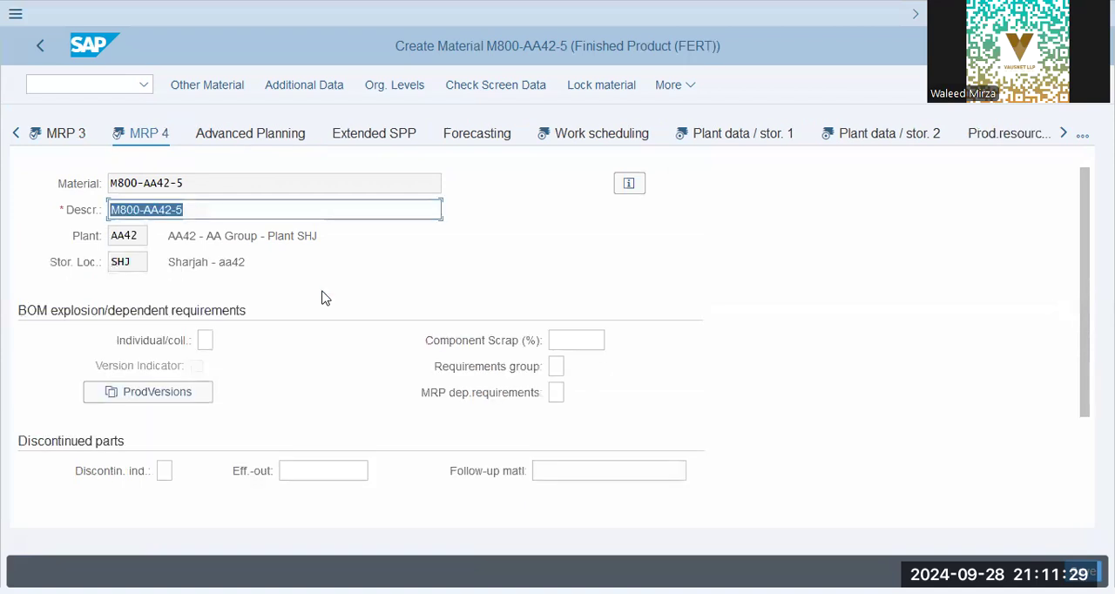
- Set the individual/collective requirements indicator to 2 in the MRP 4 view
click(206, 339)
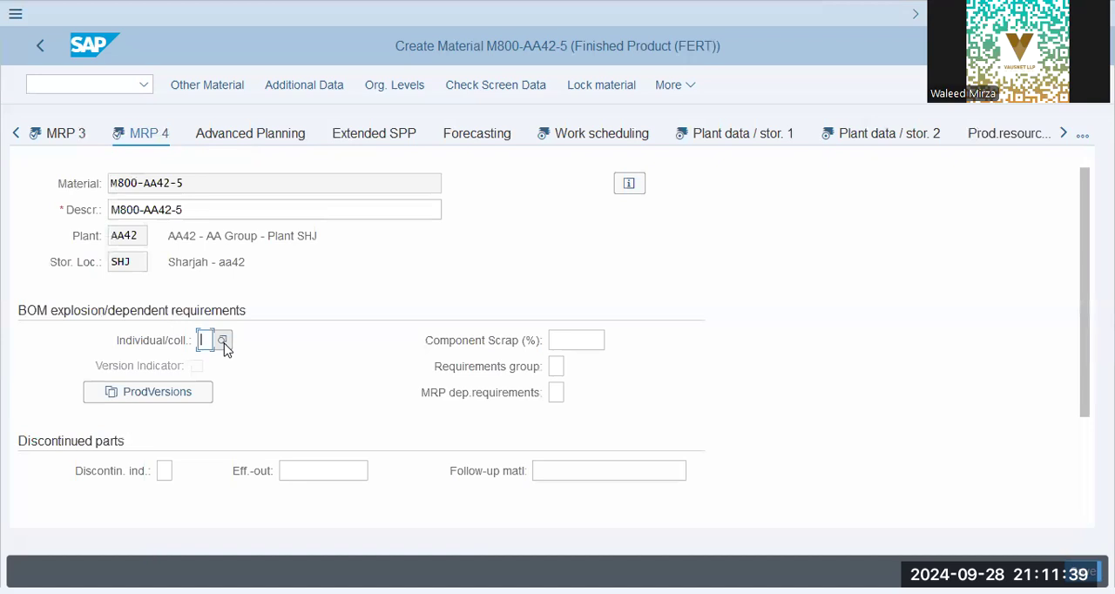
click(224, 342)
click(218, 369)
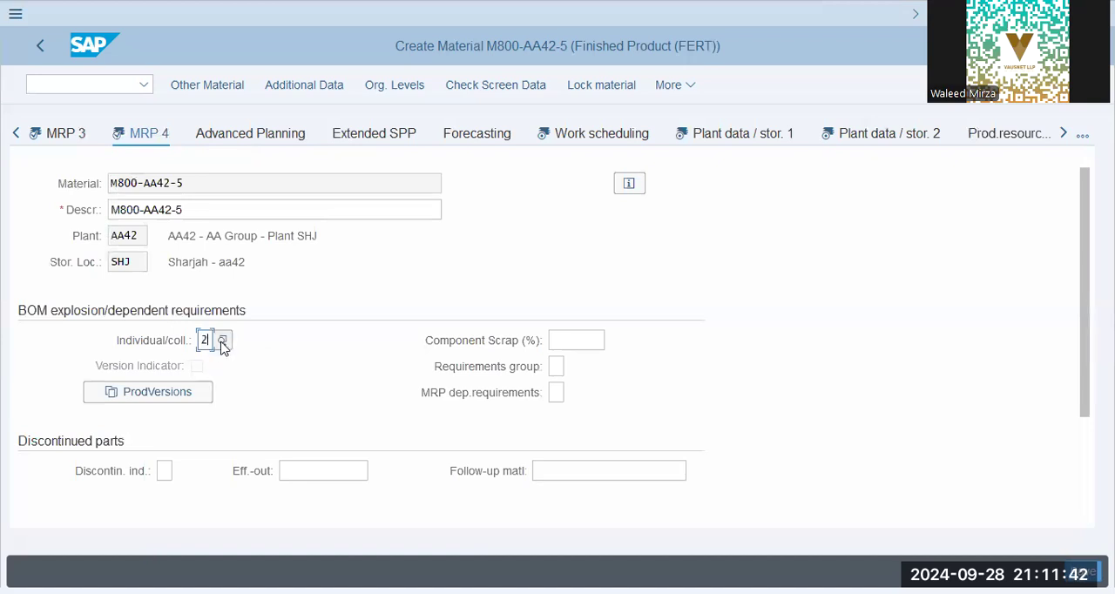
- Add production version a421 with the text Production Version 01-AA42, valid from 01.01.2024 to 31.12.9999, and confirm it
click(180, 394)
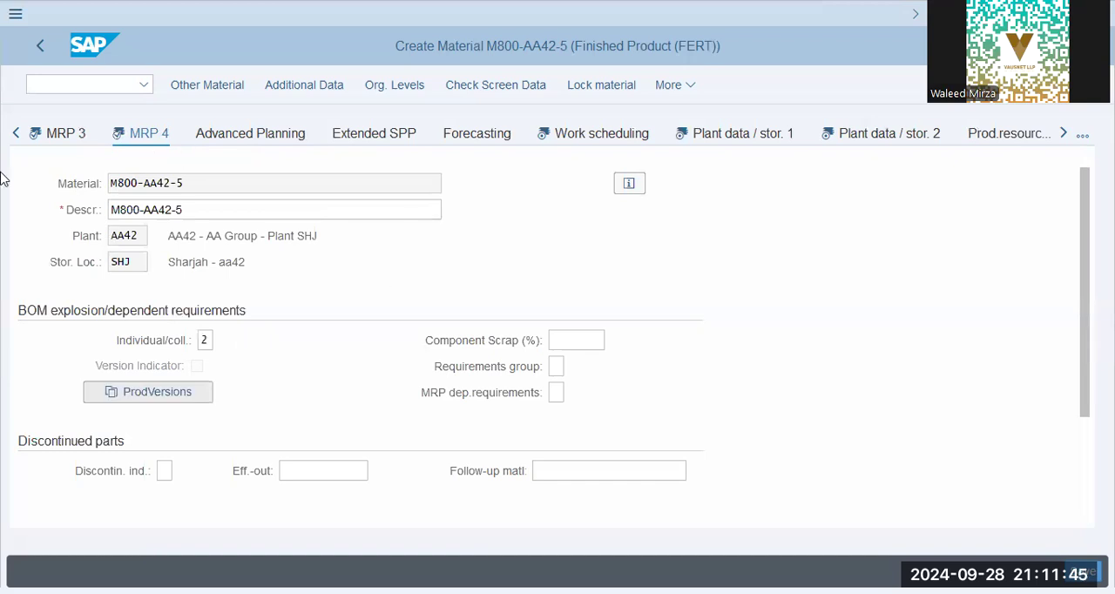
click(148, 154)
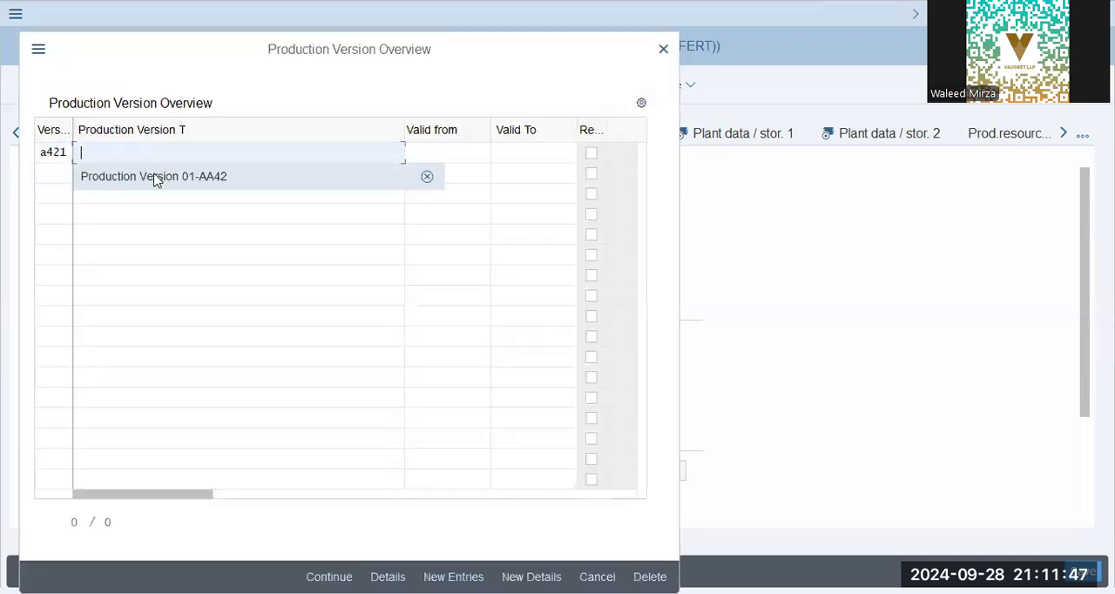
click(154, 177)
click(446, 153)
click(450, 176)
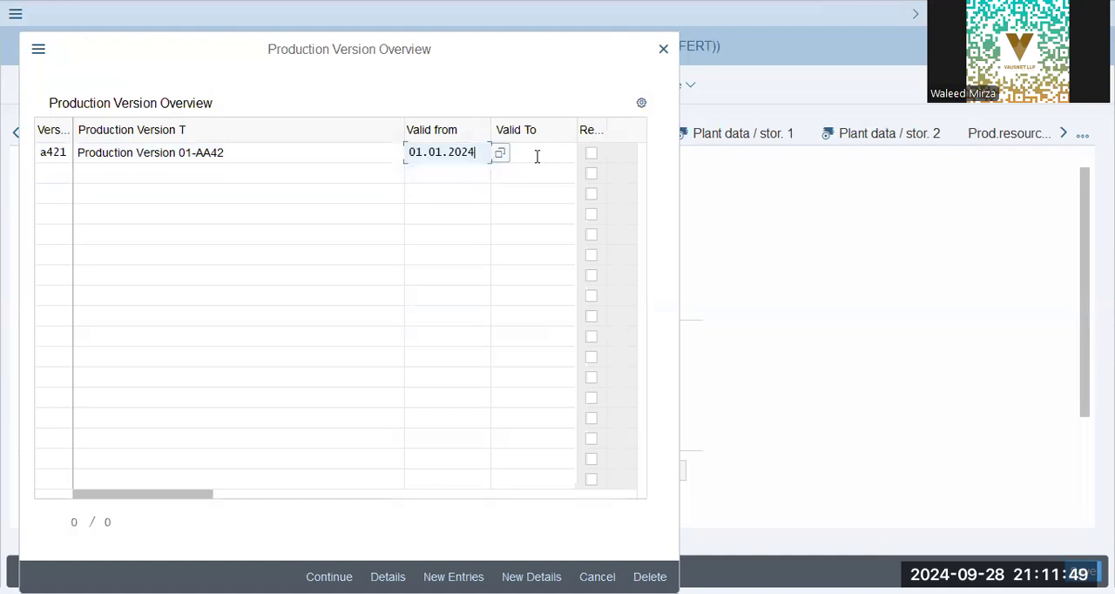
click(534, 155)
click(528, 177)
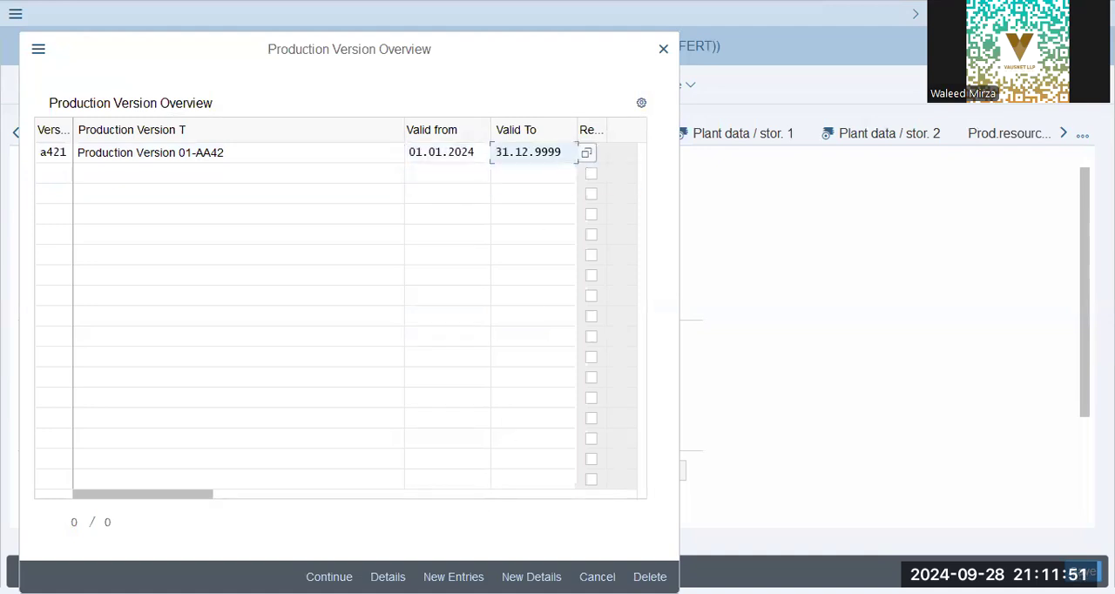
key(Return)
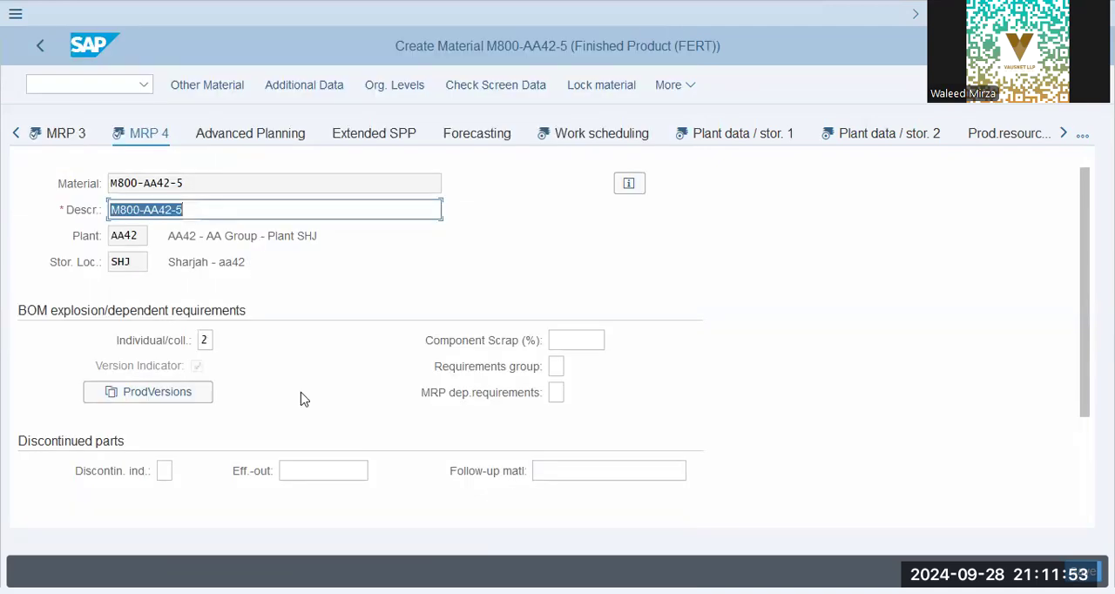
- Review the remaining MRP 4 fields, and open Work scheduling to check its general, tolerance and in-house production time data
scroll(302, 396, down, 3)
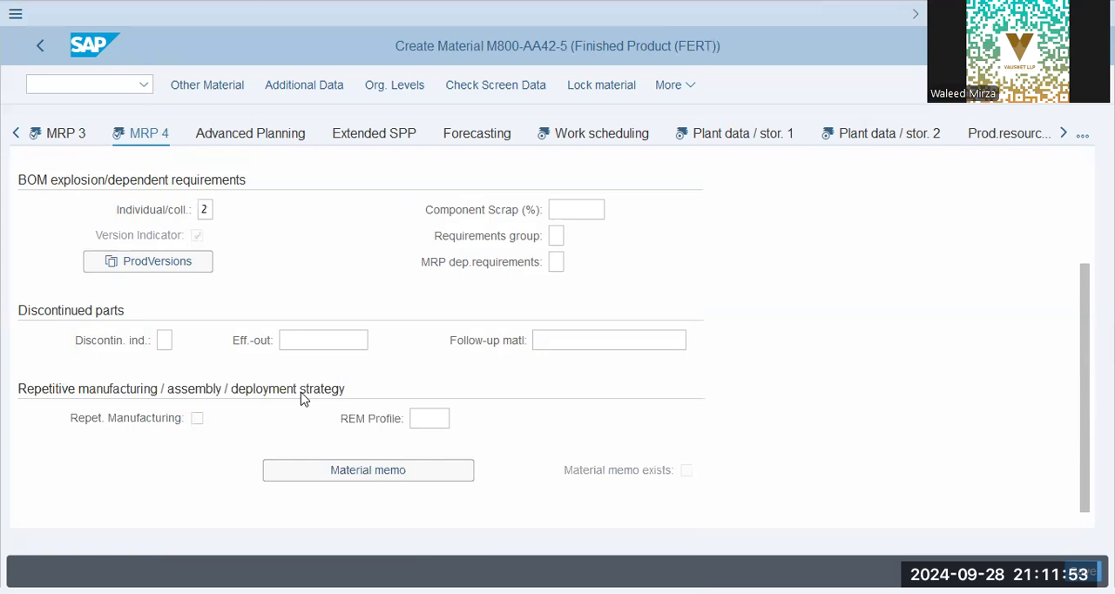
click(597, 135)
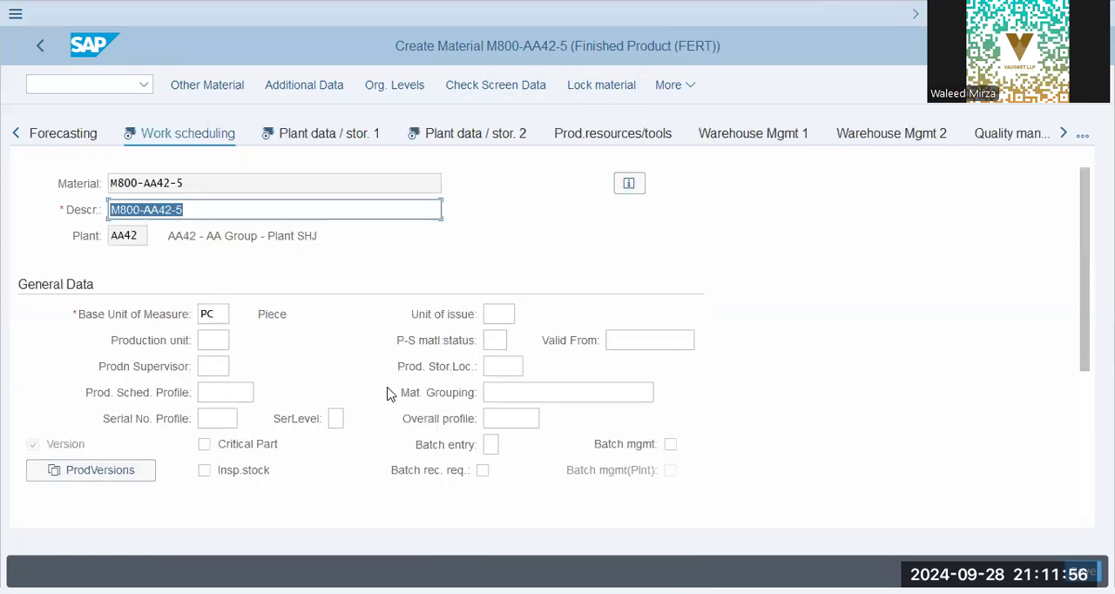
click(492, 315)
scroll(185, 418, down, 3)
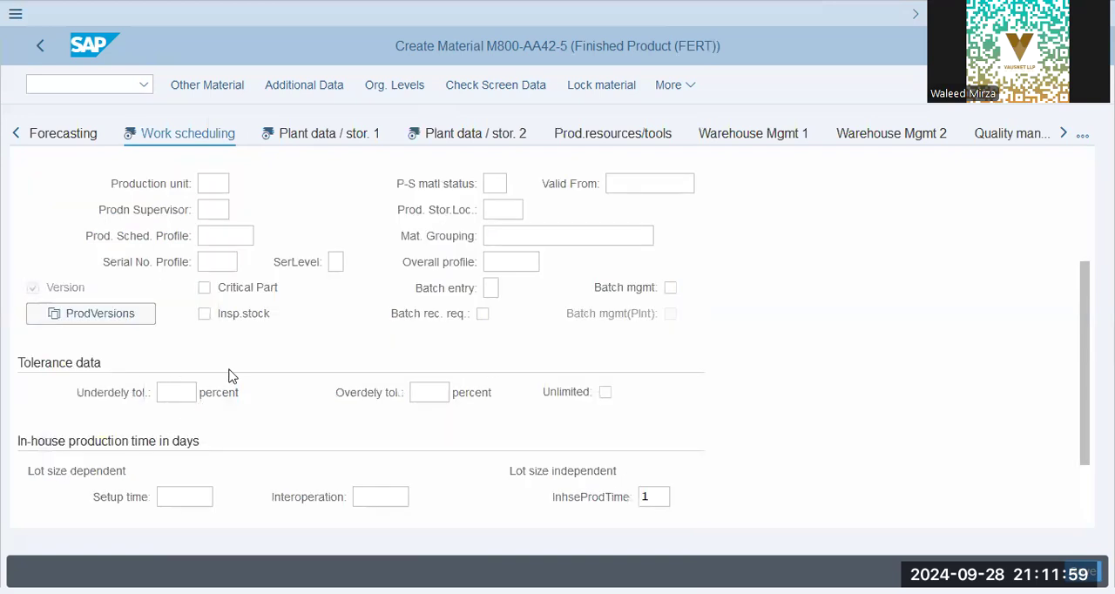
scroll(230, 374, down, 2)
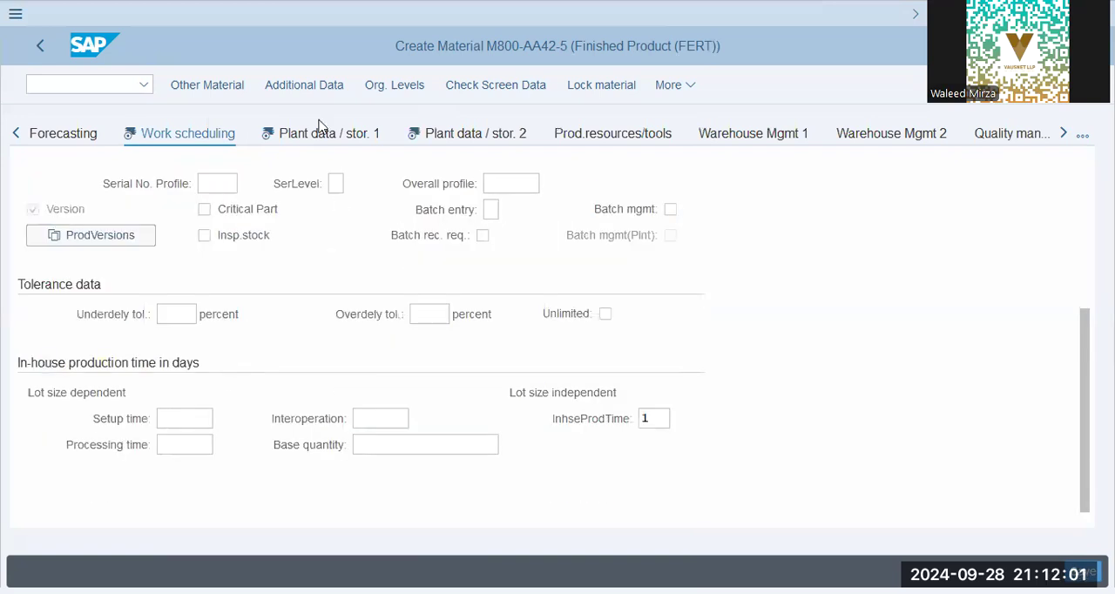
- Review the general and shelf life data in Plant data / stor. 1 and the weight and plant parameters in Plant data / stor. 2
click(320, 138)
click(260, 366)
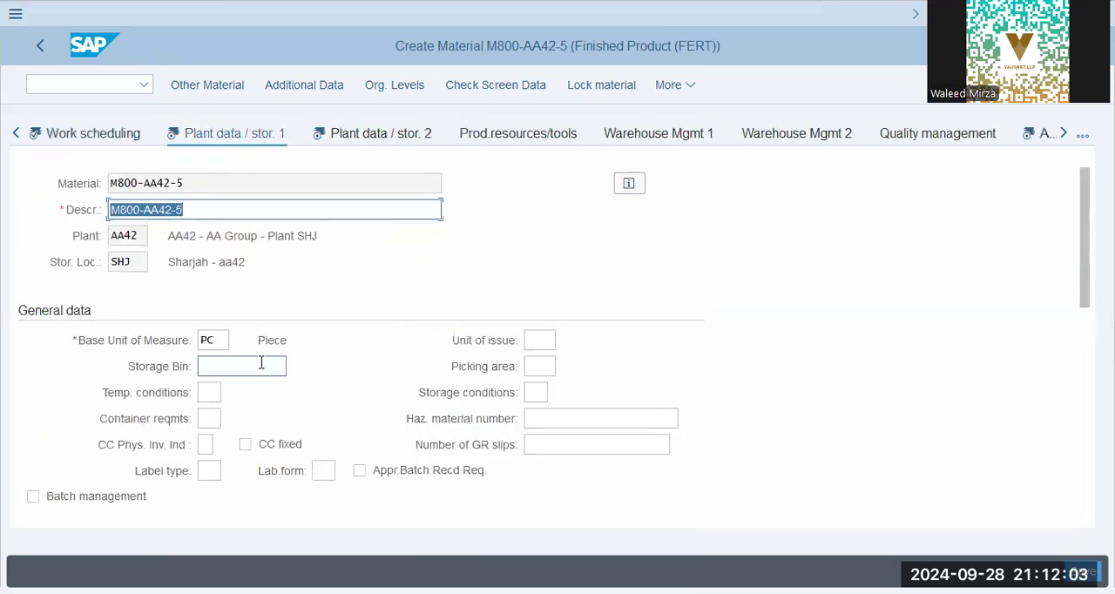
click(532, 341)
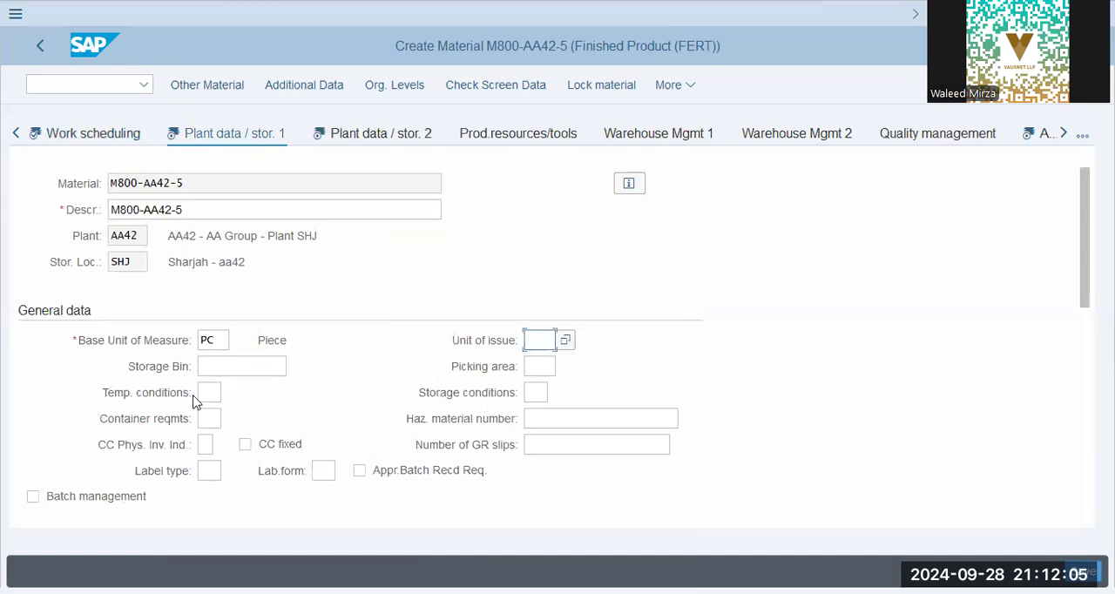
scroll(194, 399, down, 4)
scroll(191, 397, down, 4)
click(232, 286)
click(229, 315)
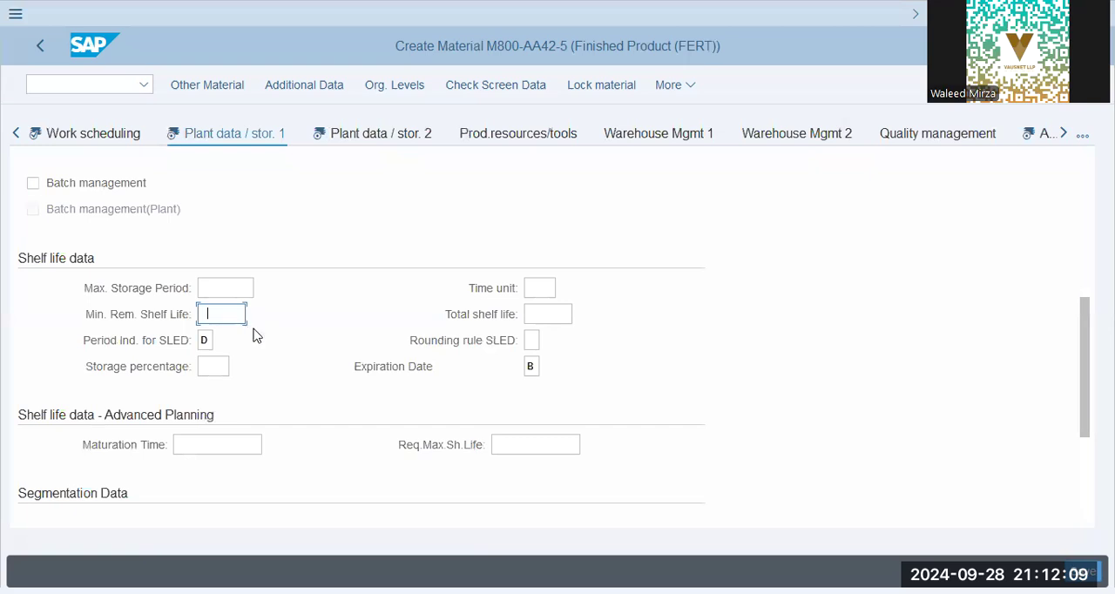
scroll(501, 421, down, 3)
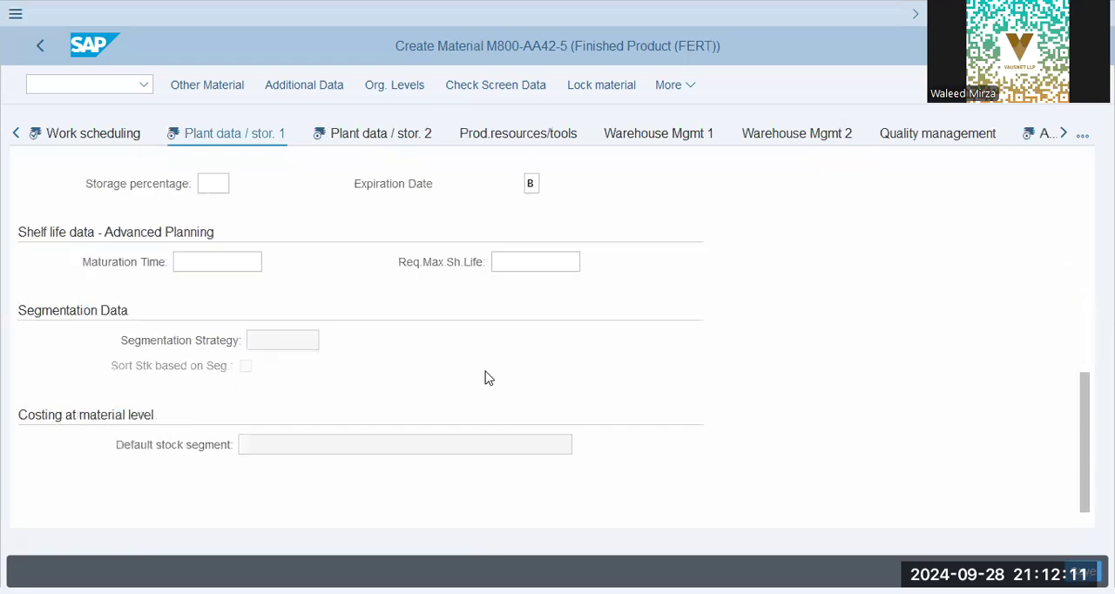
click(351, 136)
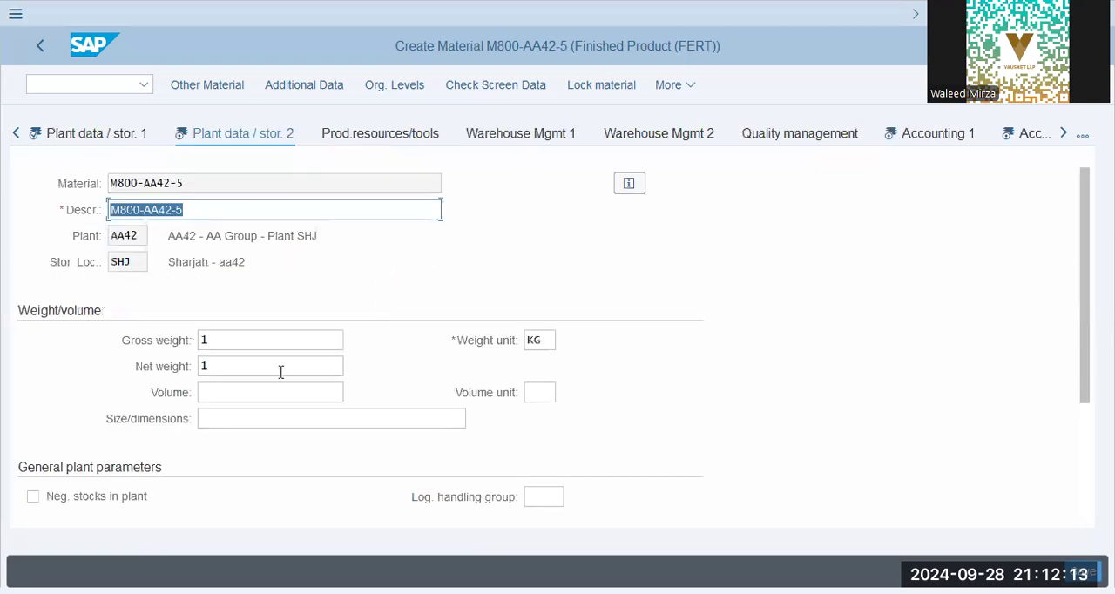
scroll(280, 374, down, 3)
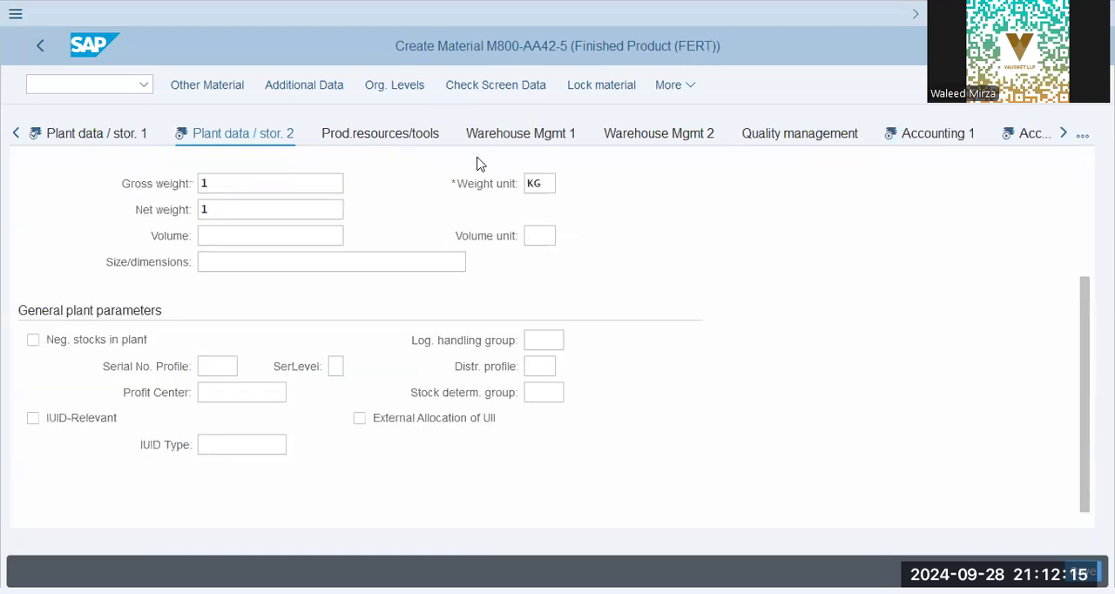
- Open the Accounting 1 view and set the valuation class to 7920
click(939, 133)
click(222, 445)
click(226, 468)
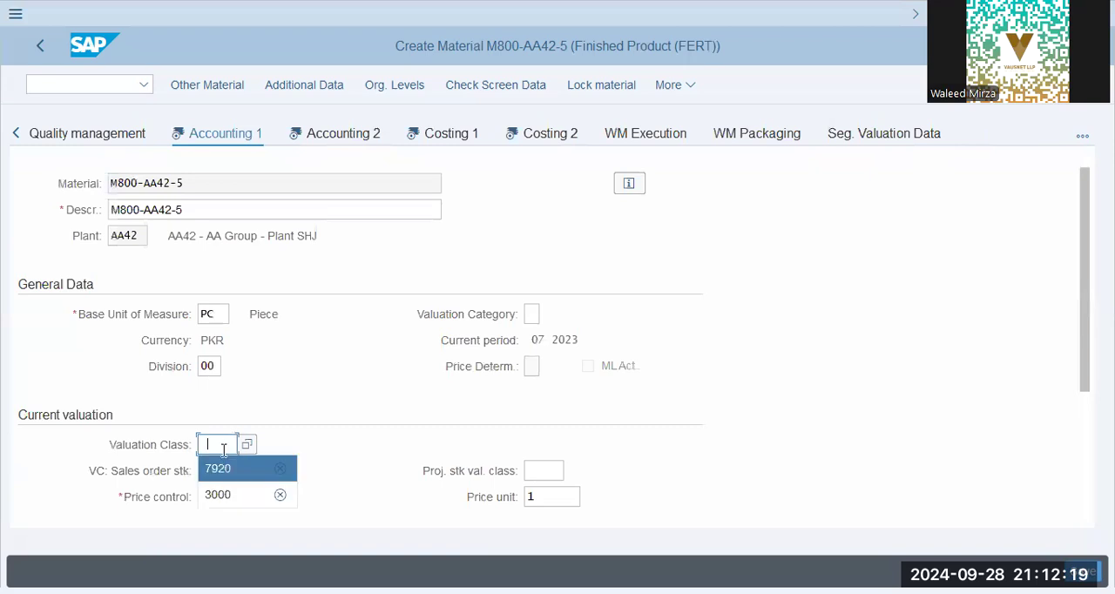
drag(230, 445, 4, 501)
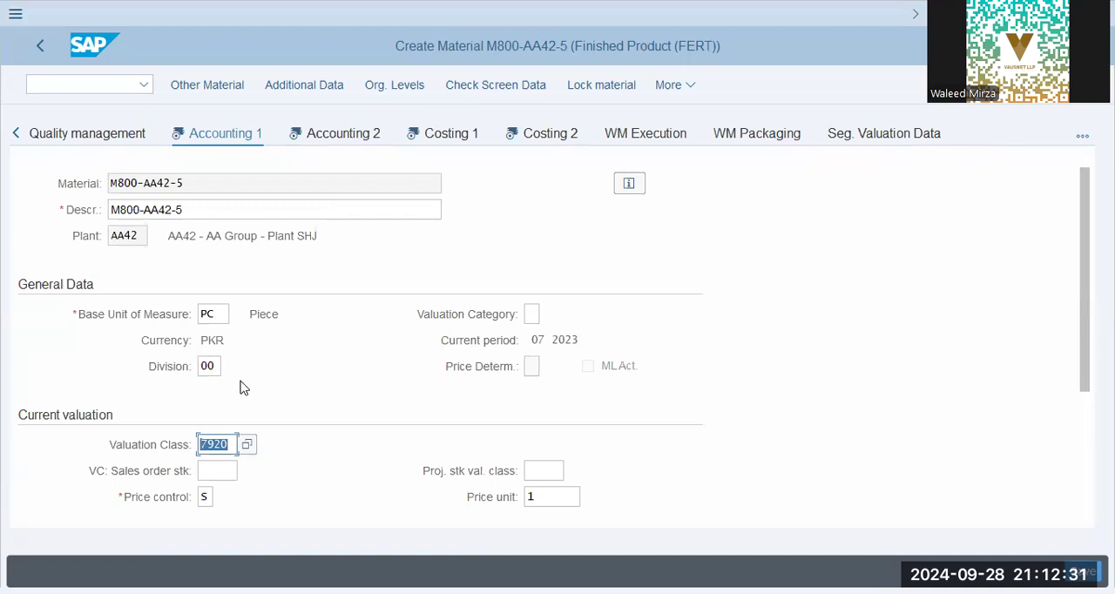
click(229, 443)
drag(229, 444, 149, 445)
drag(233, 444, 168, 435)
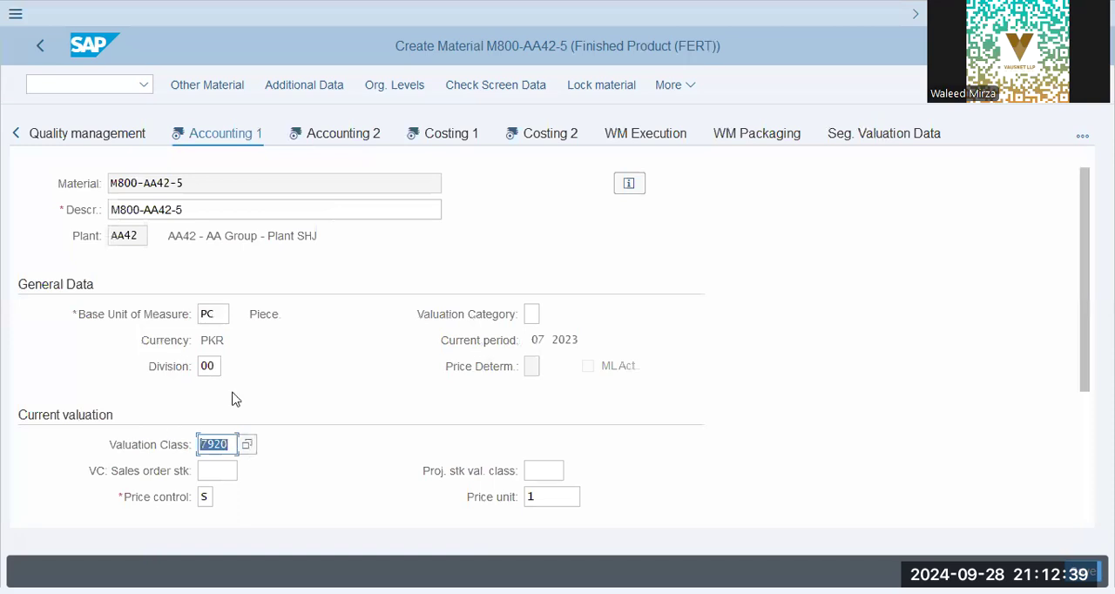
click(236, 444)
drag(232, 445, 154, 446)
click(230, 447)
drag(231, 445, 164, 440)
click(230, 446)
drag(231, 445, 200, 444)
click(234, 449)
double_click(234, 444)
- Set the moving price to 100.00 in Accounting 1 and continue to the Accounting 2 view
scroll(340, 386, down, 3)
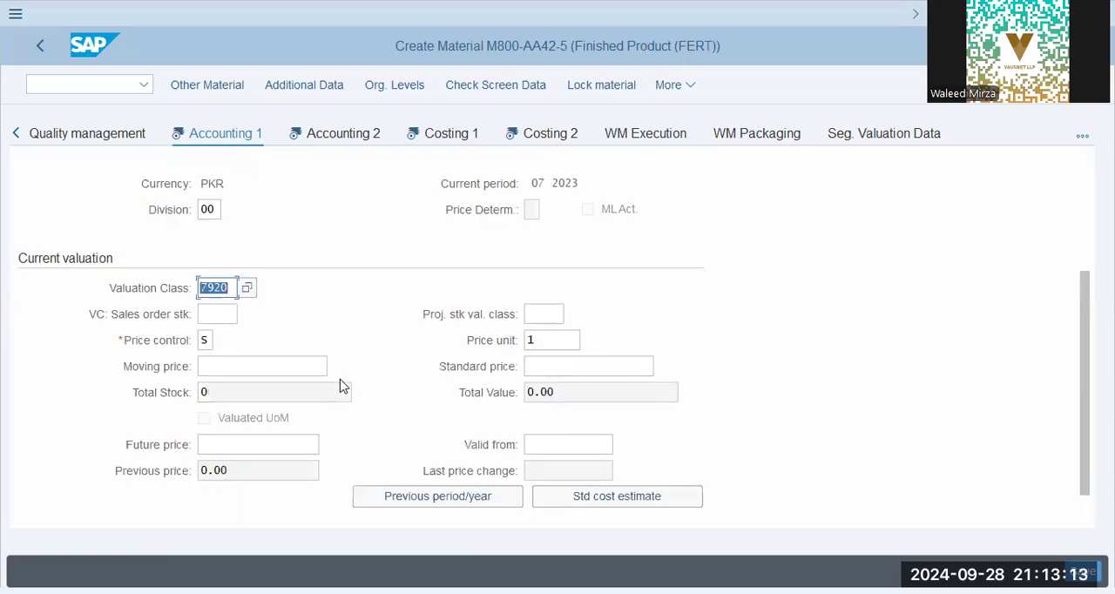
click(301, 343)
text(1)
click(298, 366)
click(335, 139)
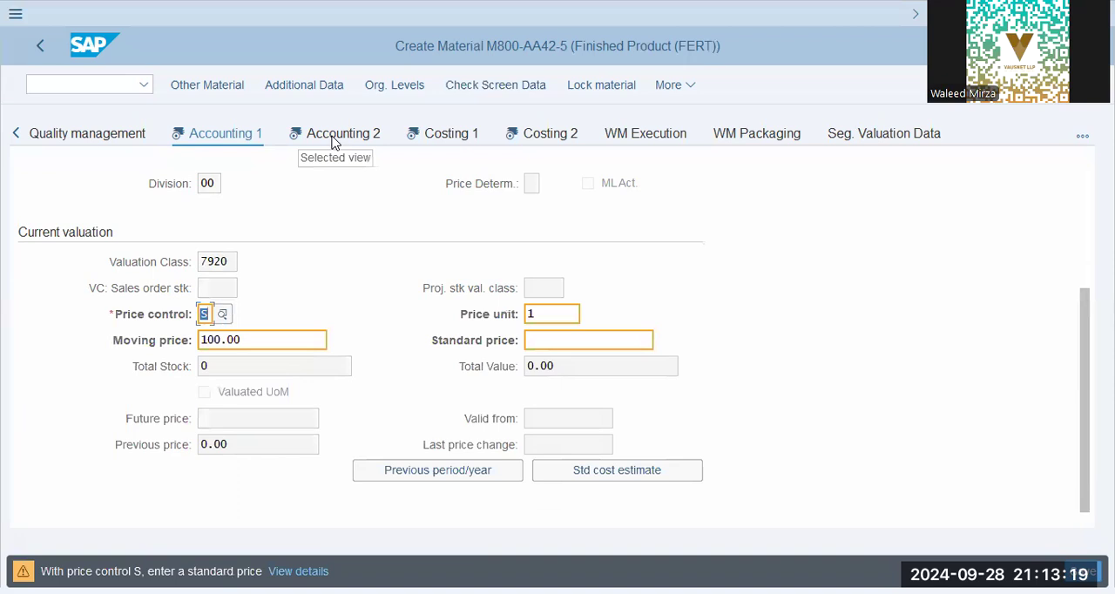
click(333, 140)
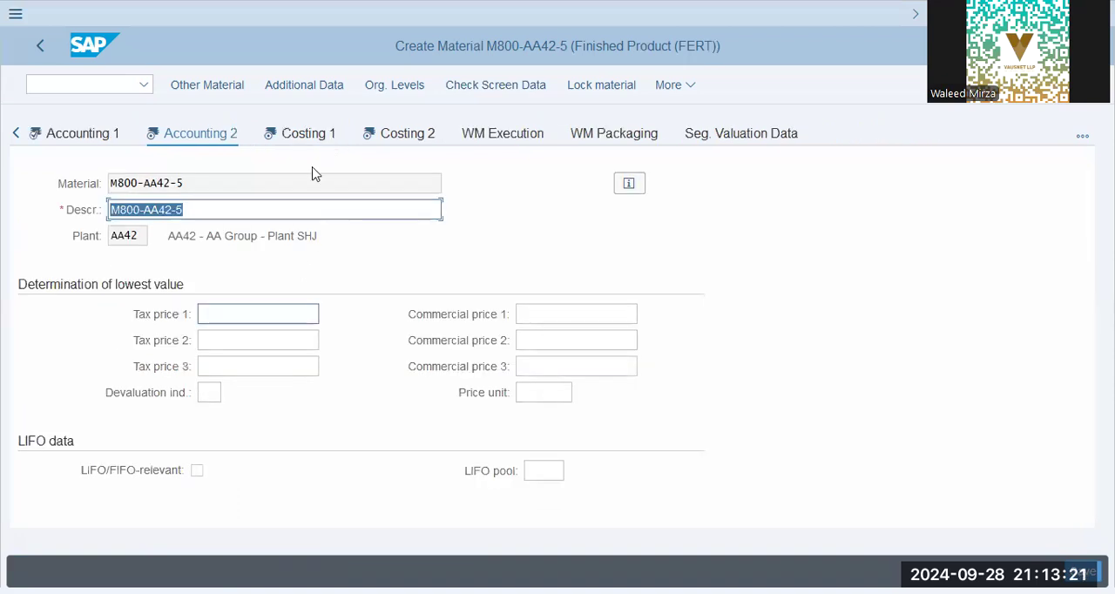
- Open the Costing 1 view and look over its general and quantity structure data
click(304, 132)
scroll(349, 303, down, 5)
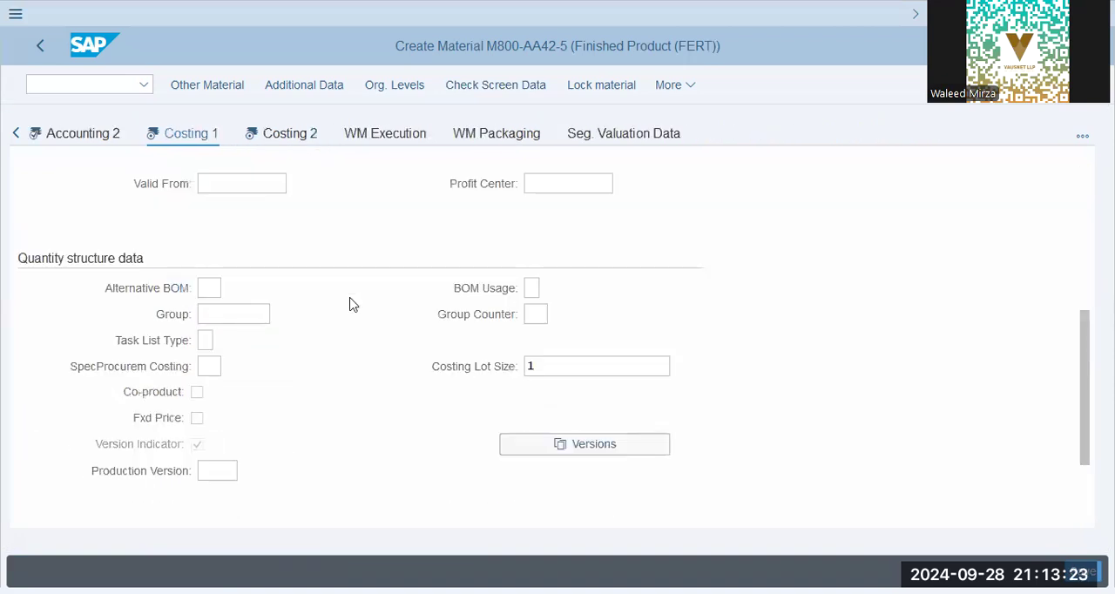
scroll(350, 303, up, 5)
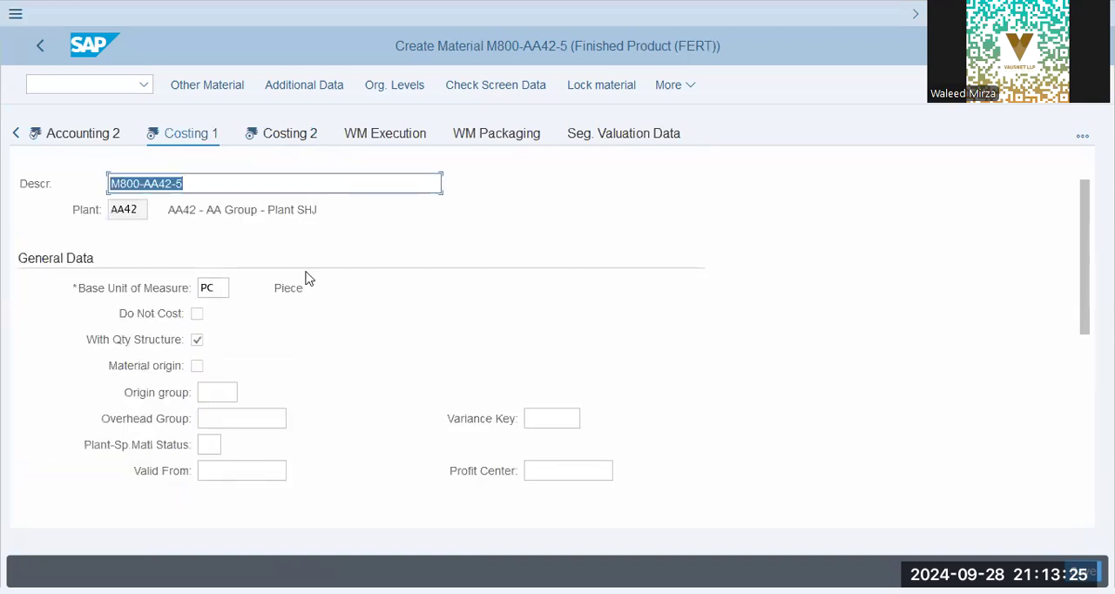
- Check the origin group and overhead group fields in the Costing 1 general data
click(221, 392)
click(224, 413)
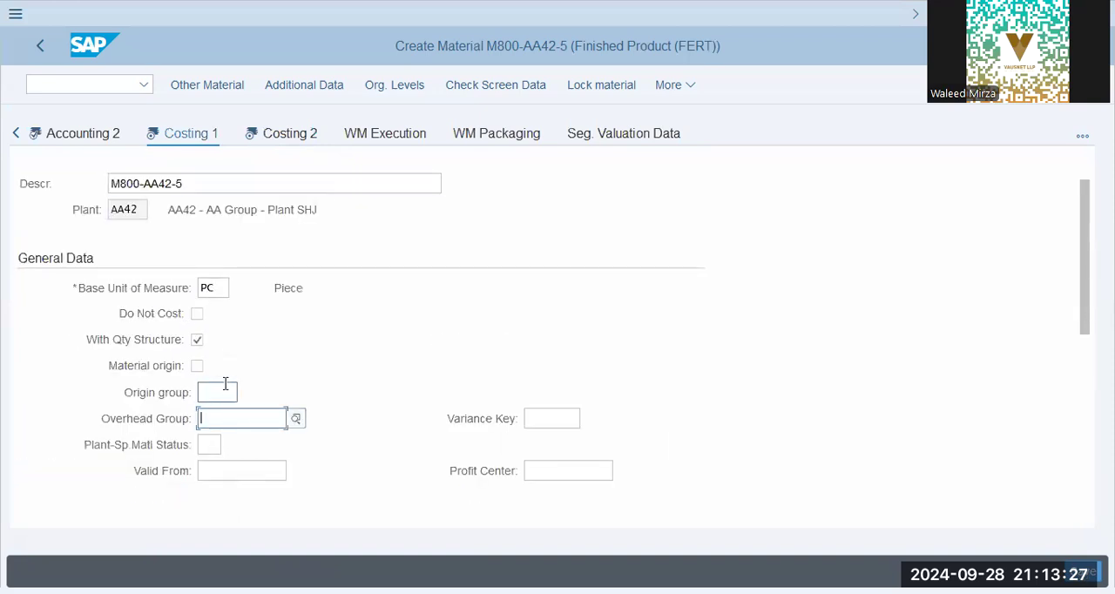
click(230, 391)
click(228, 418)
- Open the Costing 2 view and review its standard cost estimate, planned prices and valuation data
click(293, 137)
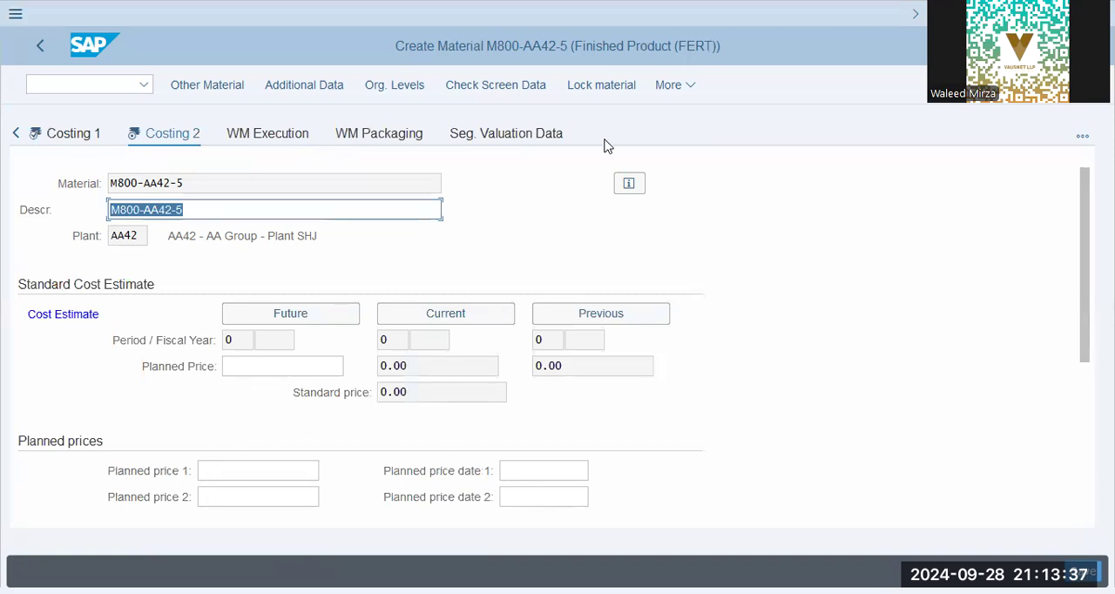
click(293, 471)
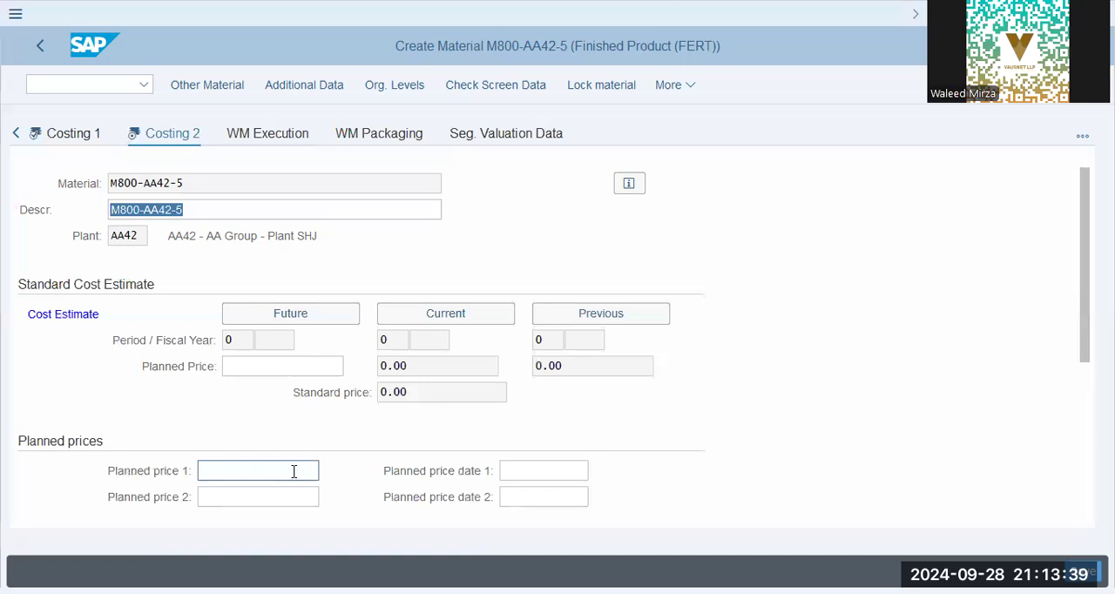
scroll(294, 471, down, 5)
click(236, 366)
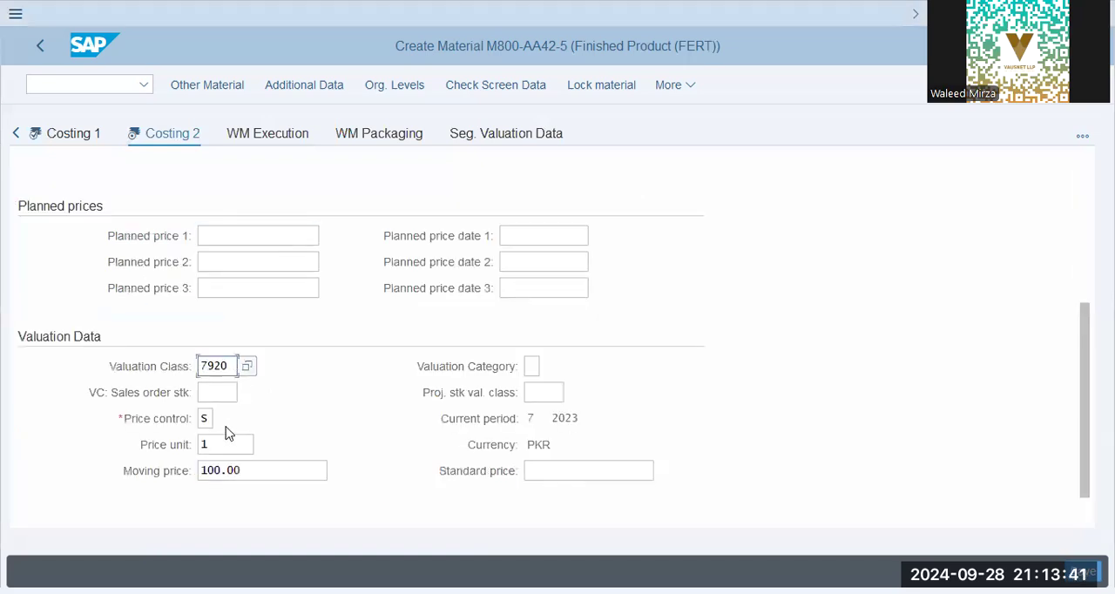
click(237, 464)
scroll(417, 410, down, 1)
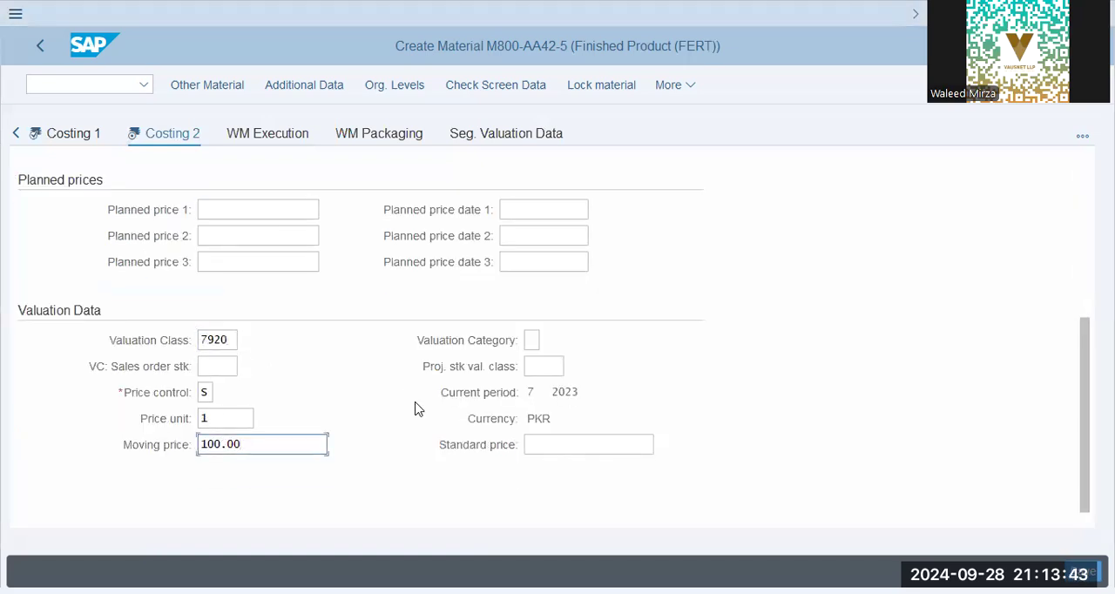
- Try to save material M800-AA42-5 and read the status message
scroll(415, 408, up, 3)
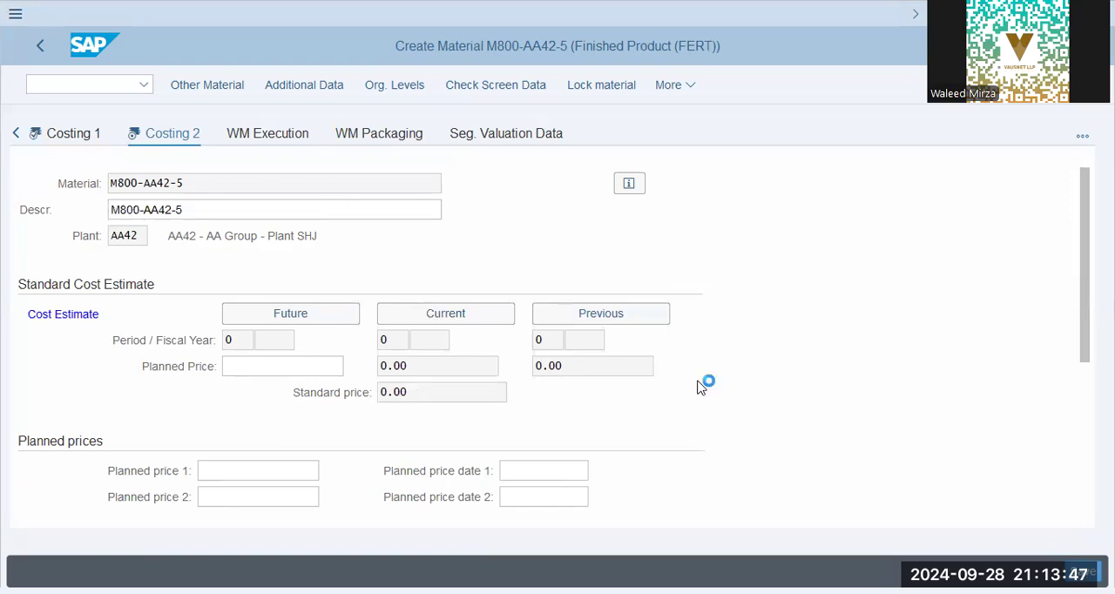
key(Return)
drag(49, 573, 158, 572)
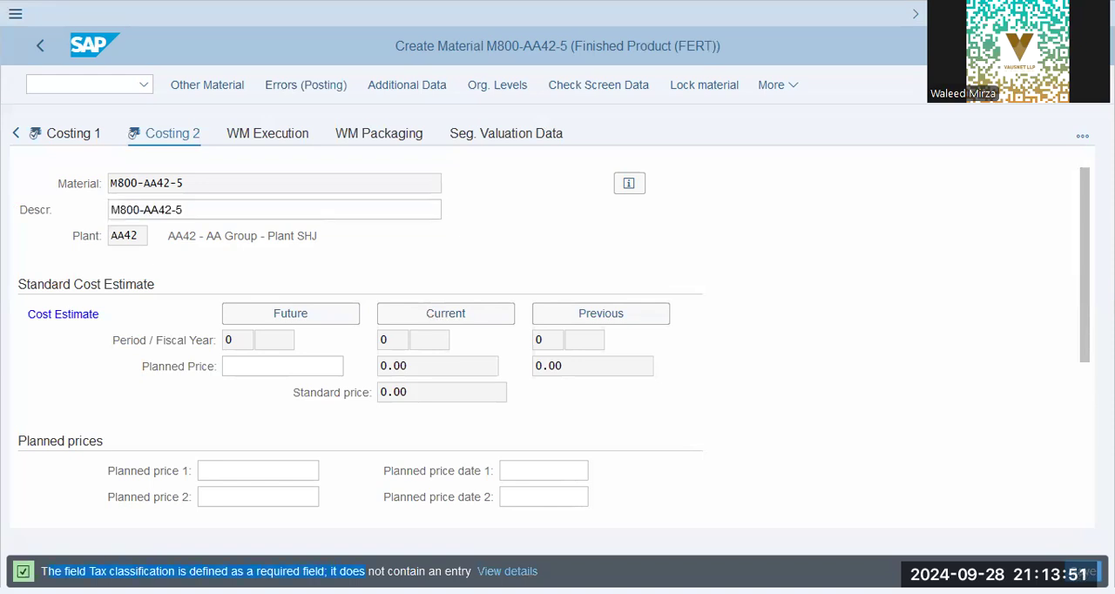
- Go back from Costing 2 to the Sales: sales org. 1 view and look over its general data
click(16, 133)
click(16, 133)
click(16, 134)
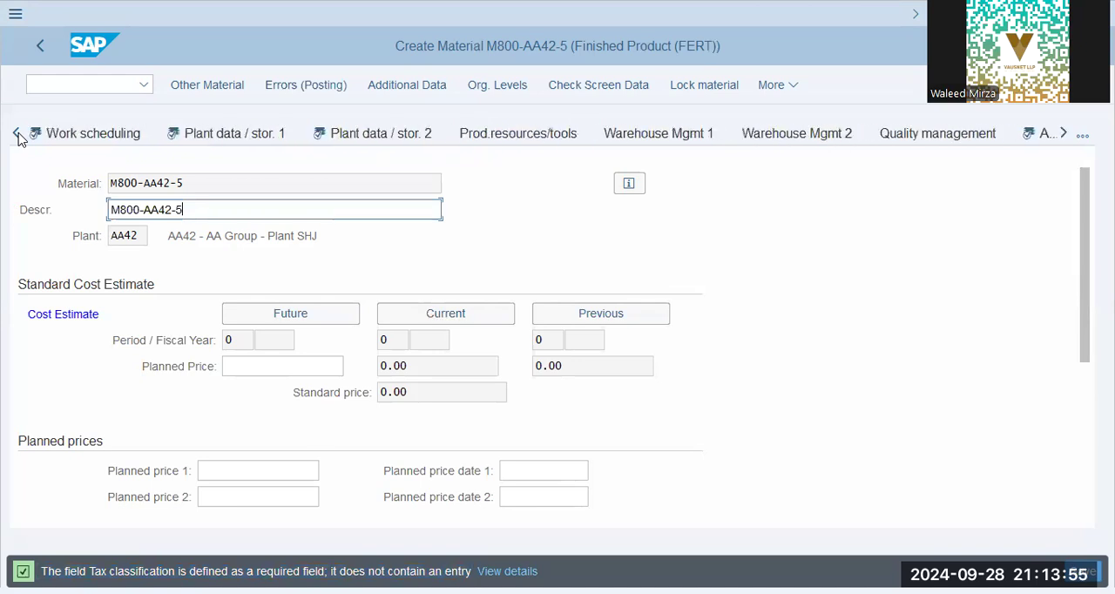
click(16, 133)
drag(267, 573, 141, 572)
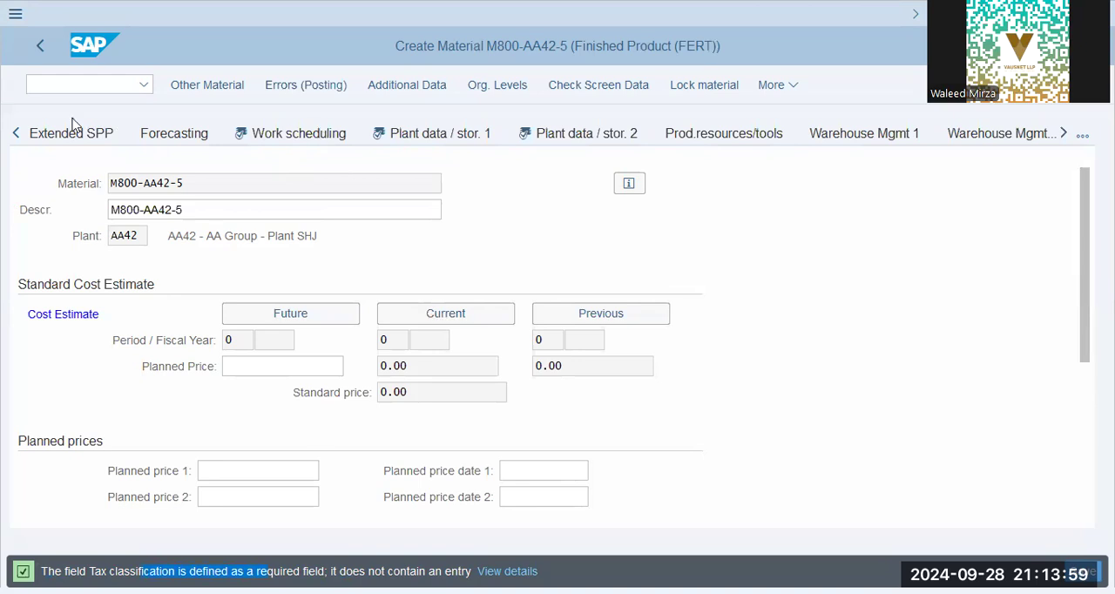
click(11, 138)
click(17, 133)
click(17, 133)
click(17, 134)
click(18, 134)
click(17, 133)
click(18, 134)
click(17, 133)
click(17, 133)
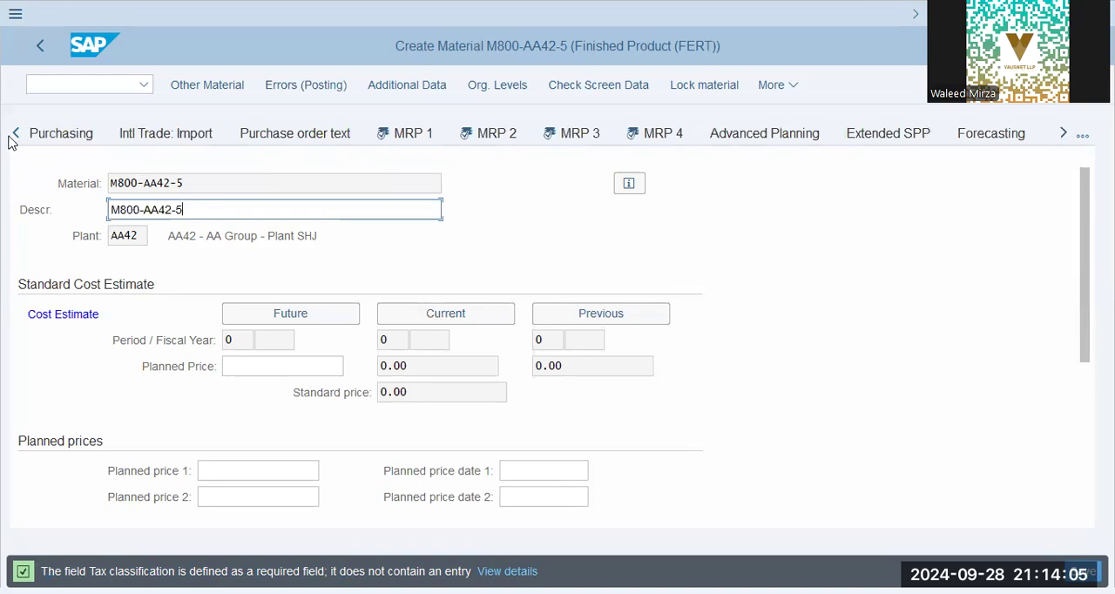
click(15, 136)
click(15, 135)
click(14, 136)
click(15, 136)
click(15, 136)
click(15, 135)
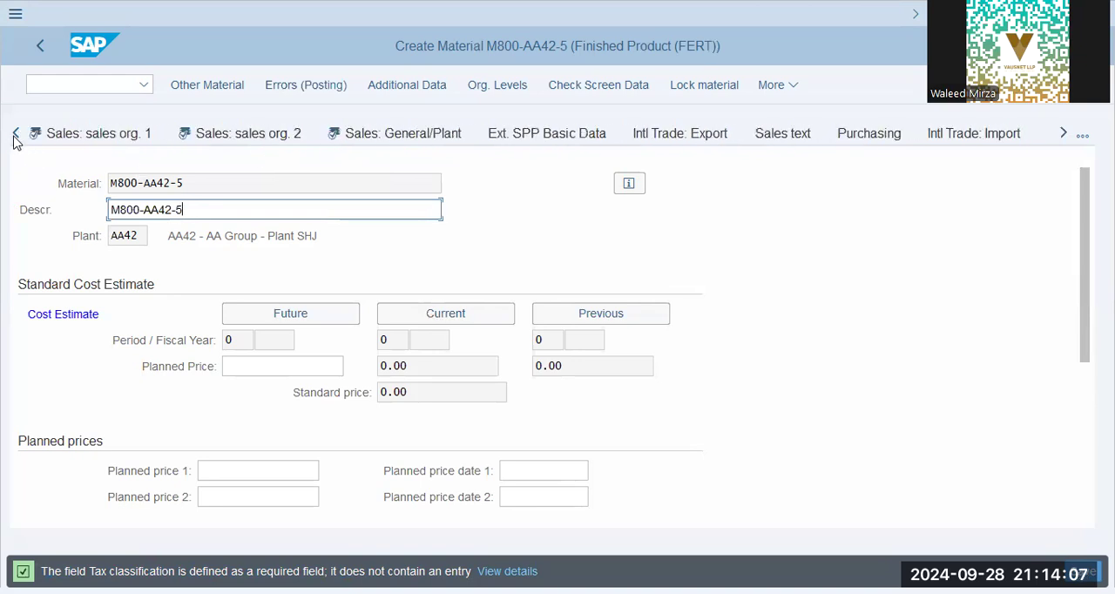
click(15, 136)
click(15, 136)
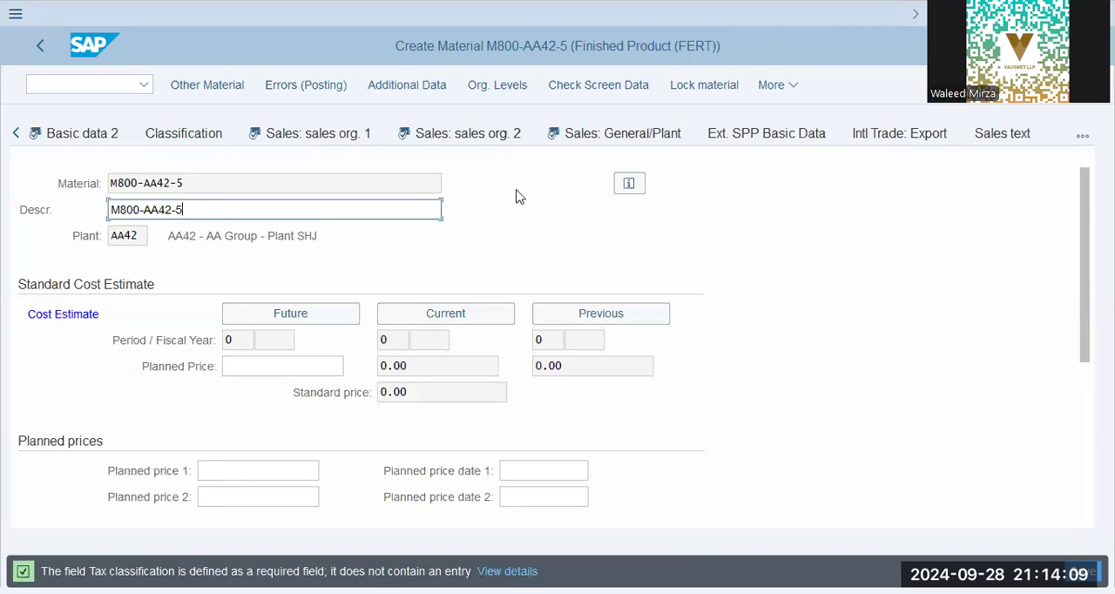
click(319, 139)
scroll(362, 388, down, 1)
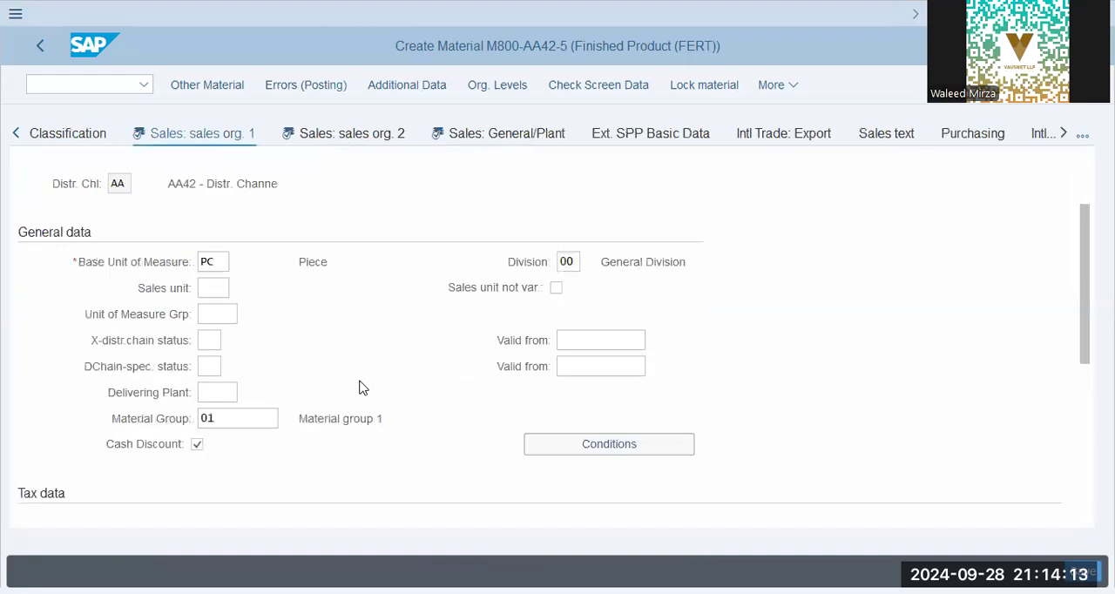
- Try saving the material again and check the tax classification of the Output Tax (MWST) row for country AE
click(1083, 571)
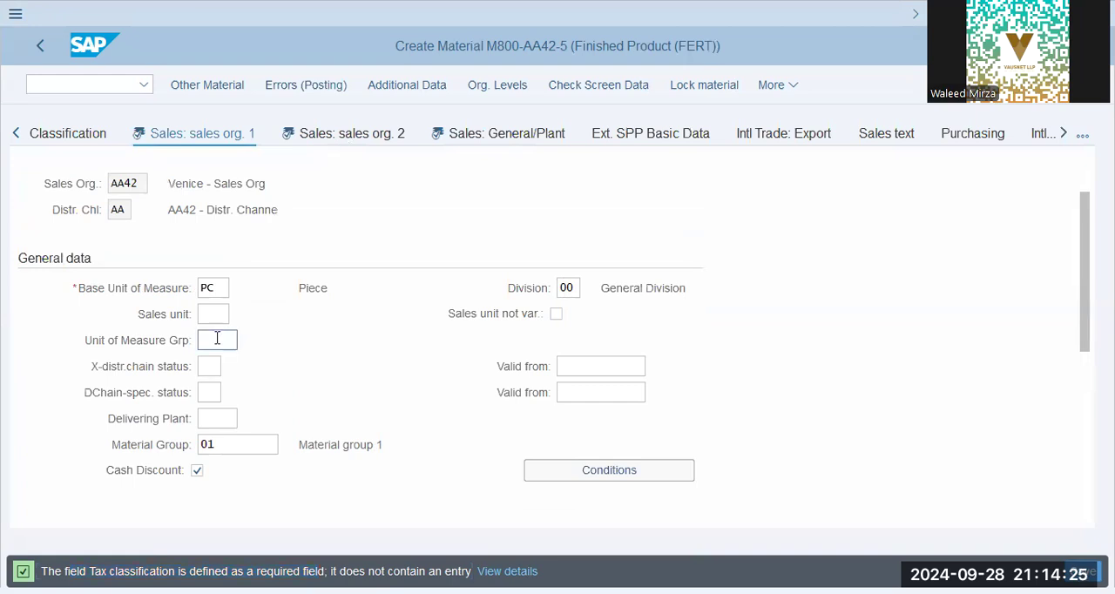
scroll(217, 340, down, 3)
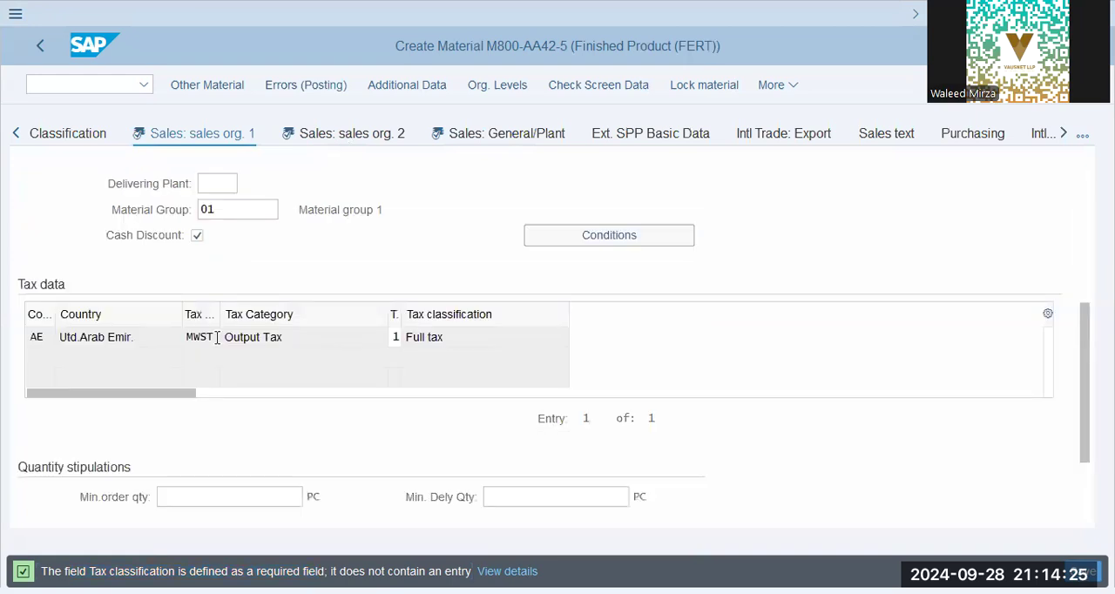
click(450, 340)
click(394, 337)
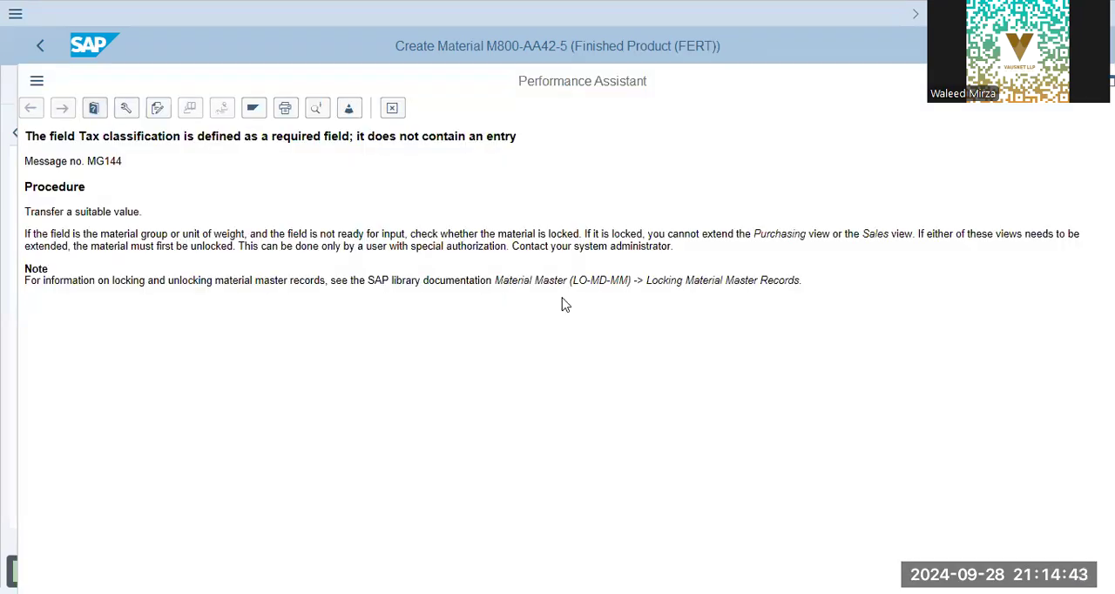
- Open the detailed help for the tax classification message and read its message number and procedure
key(Escape)
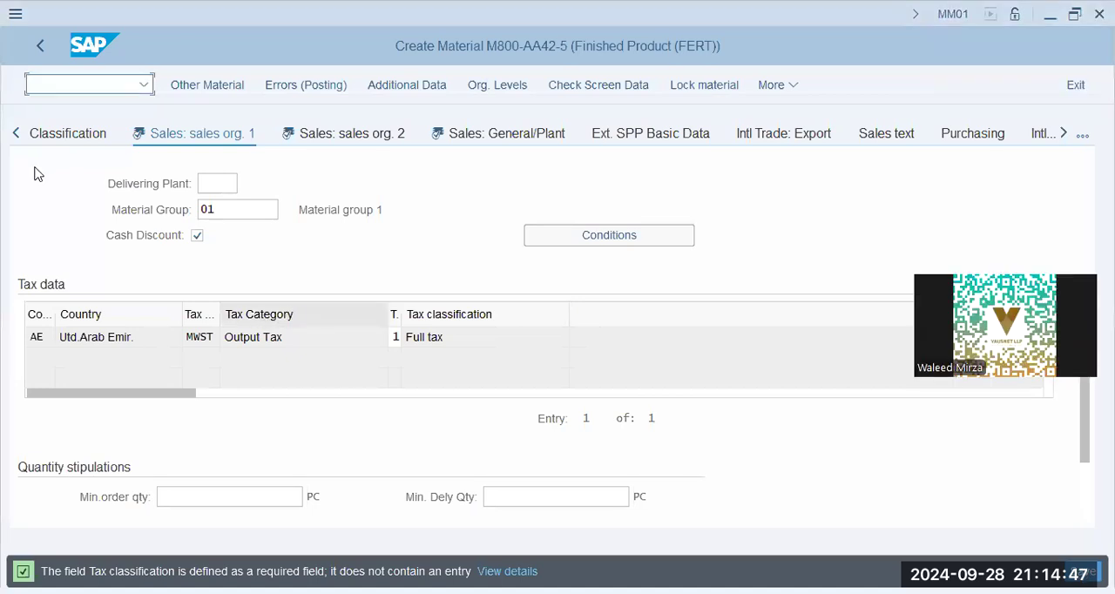
drag(26, 164, 125, 165)
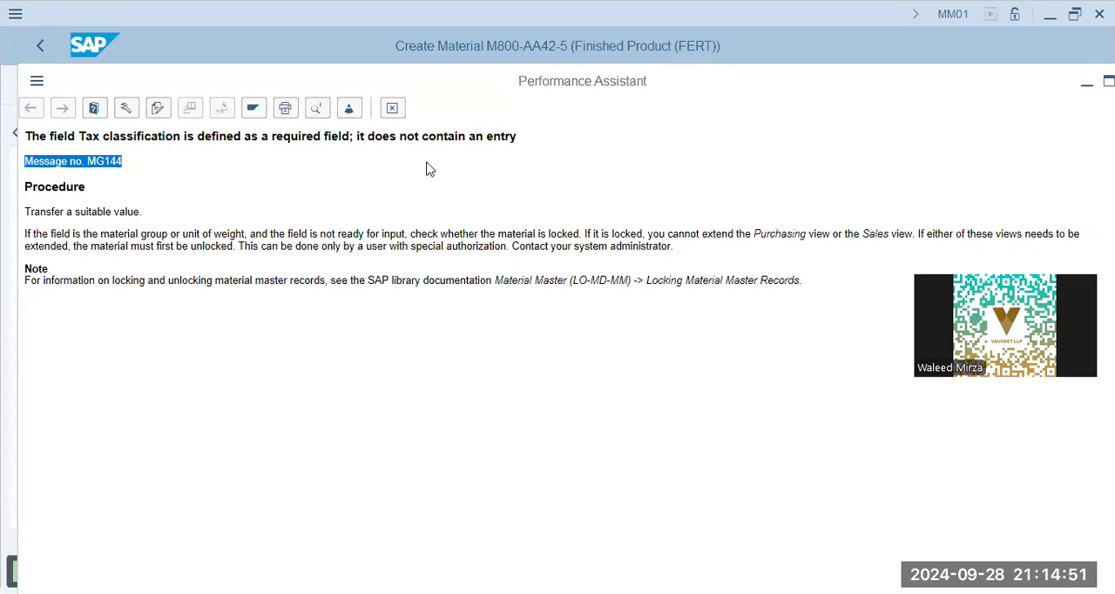
double_click(229, 211)
click(194, 252)
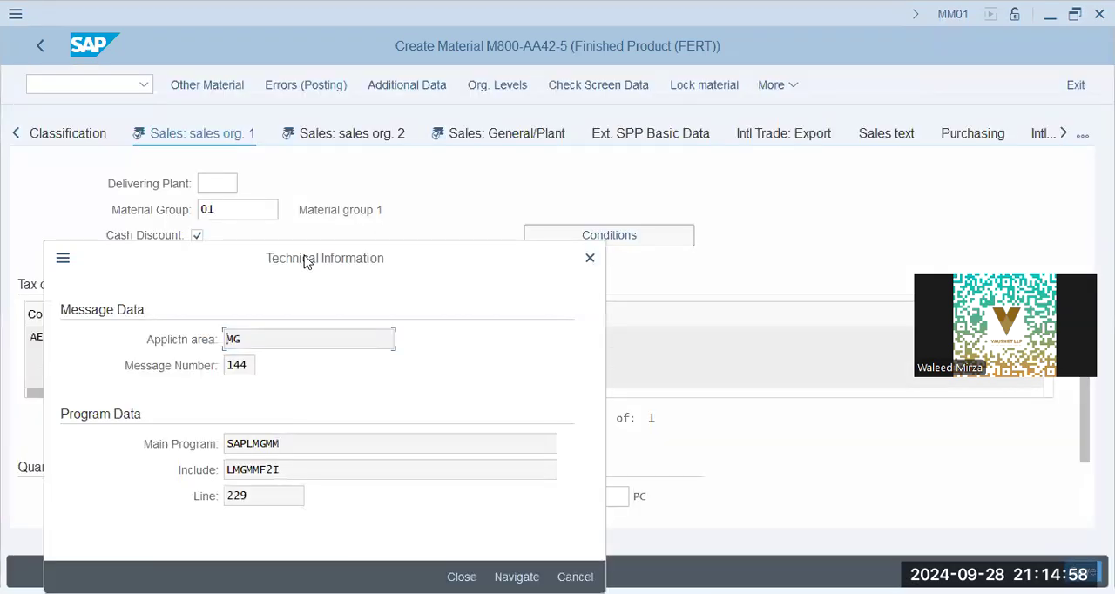
- Examine the main program, include and line in the message's technical information, closing it and the message help
drag(305, 257, 718, 144)
drag(711, 332, 562, 328)
drag(716, 390, 364, 385)
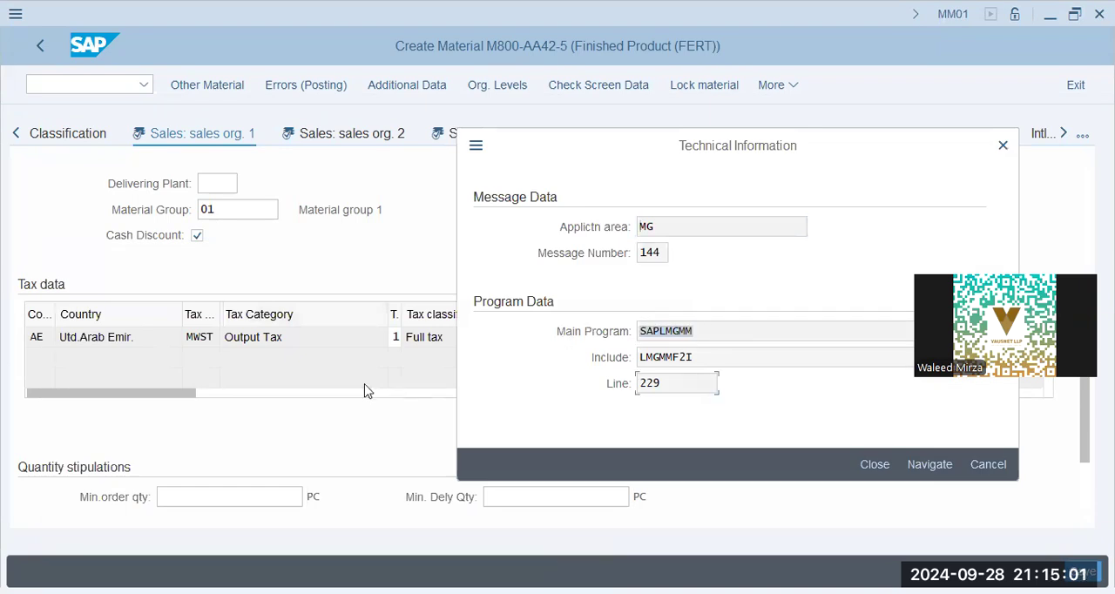
click(1004, 469)
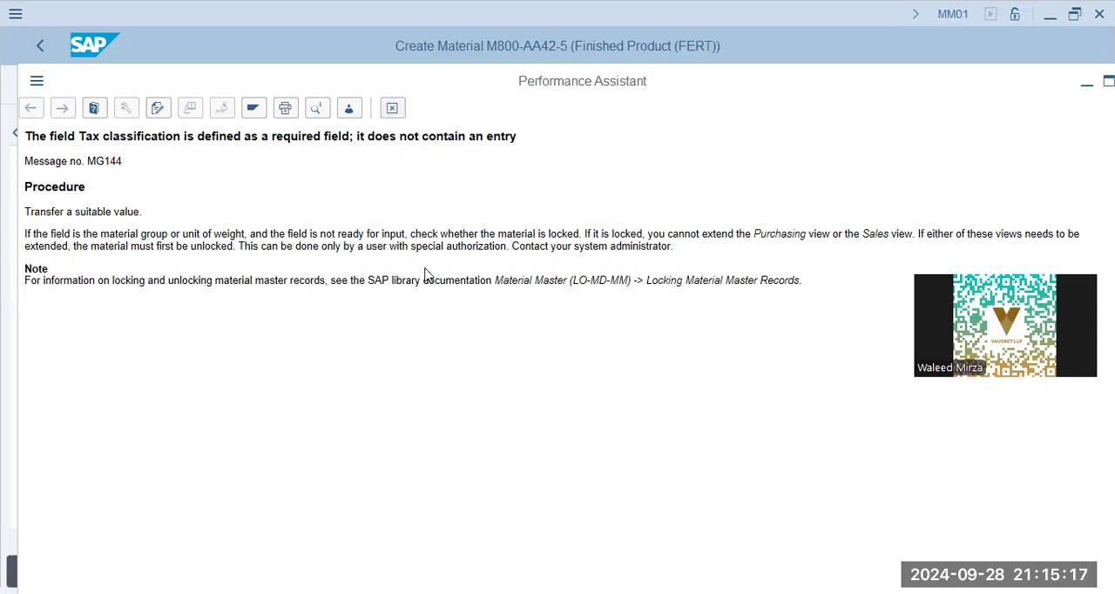
click(392, 108)
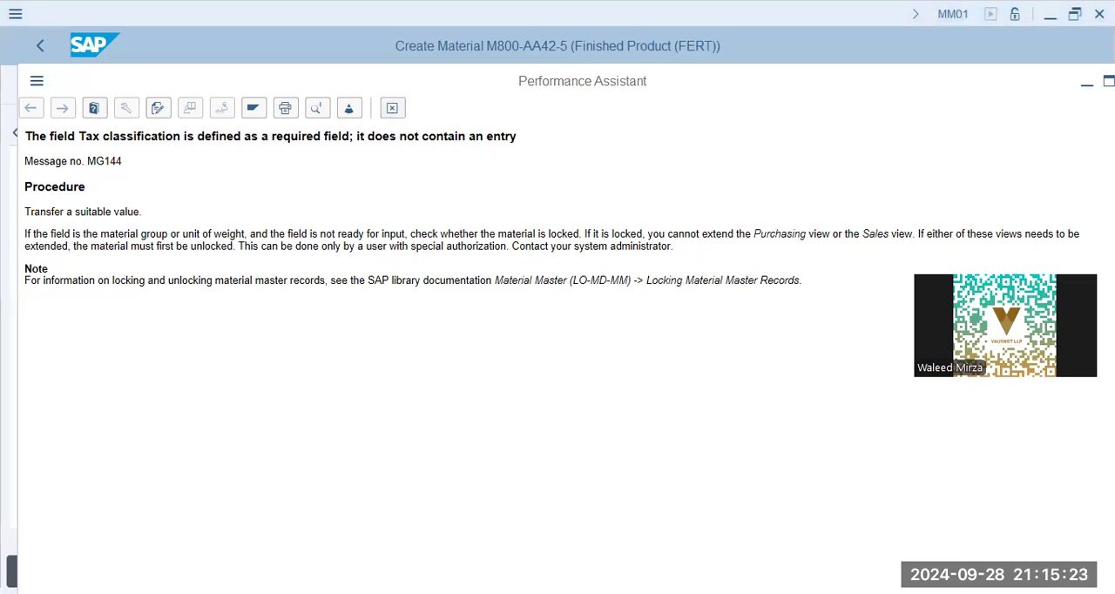
click(398, 111)
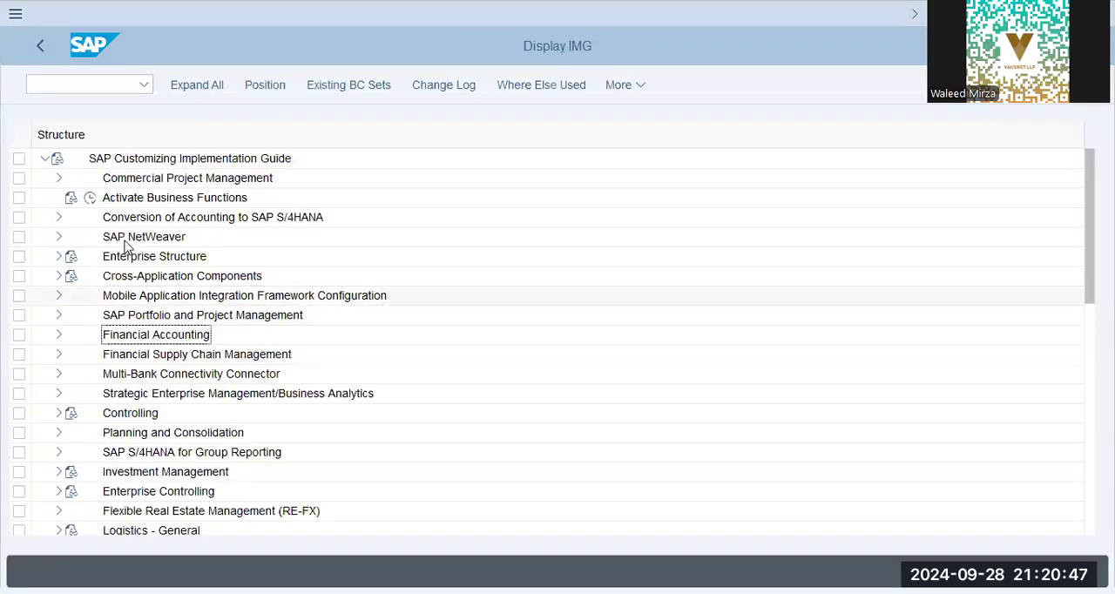
- In the SAP Customizing Implementation Guide, expand Logistics - General, Material Master and Configuring the Material Master
scroll(126, 349, down, 3)
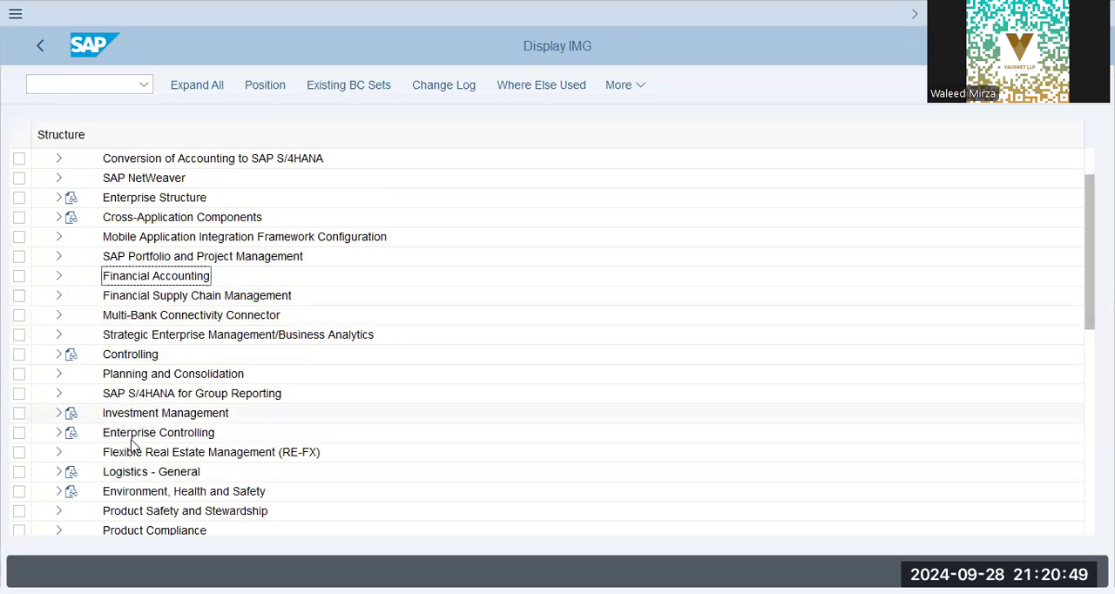
click(130, 474)
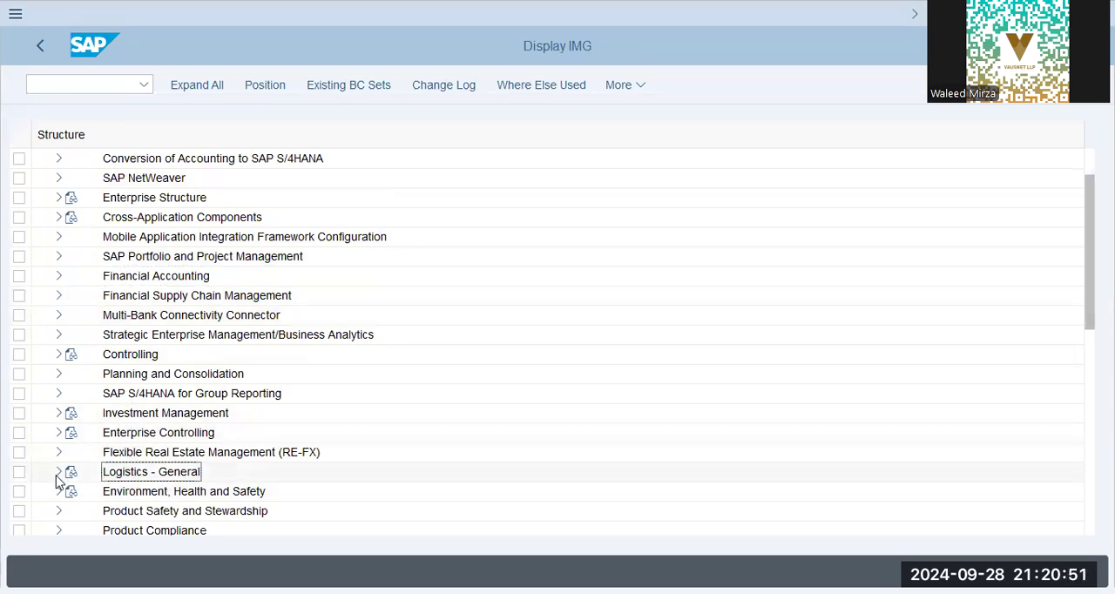
click(58, 473)
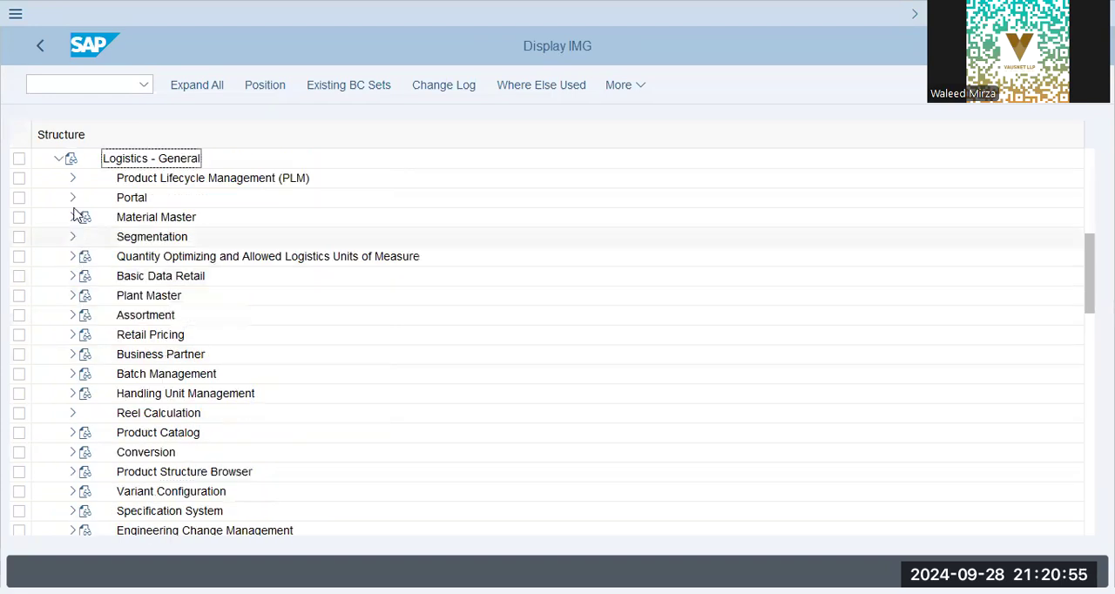
click(73, 217)
click(86, 256)
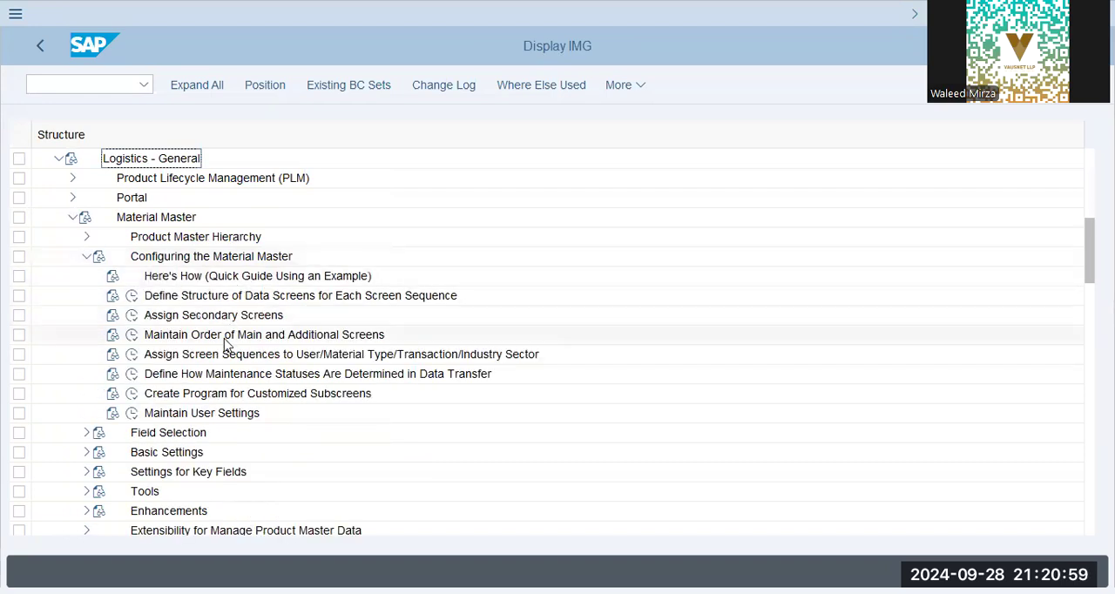
- Open Define Structure of Data Screens for Each Screen Sequence and display the data screens of sequence 21
click(201, 296)
click(131, 295)
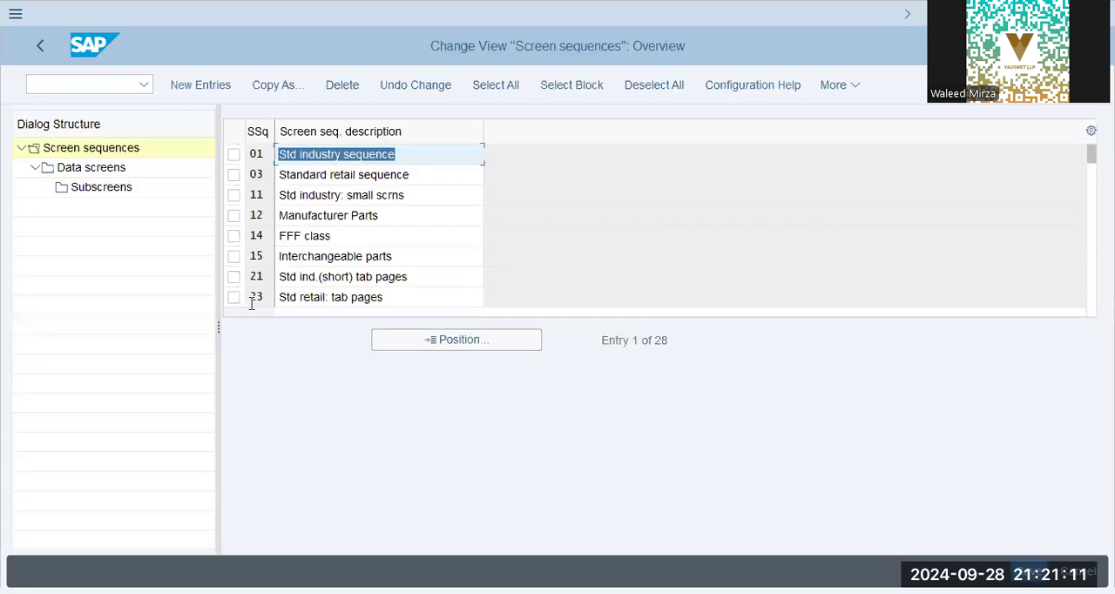
click(233, 276)
click(74, 169)
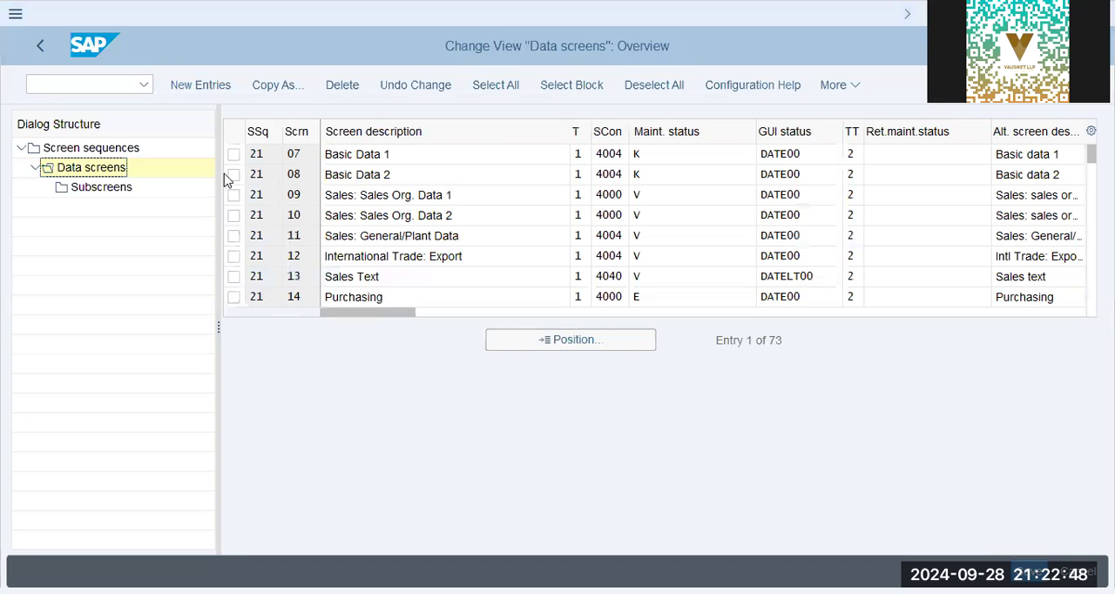
- Select data screen 09, Sales: Sales Org. Data 1, and display its subscreens
click(395, 195)
drag(478, 190, 45, 125)
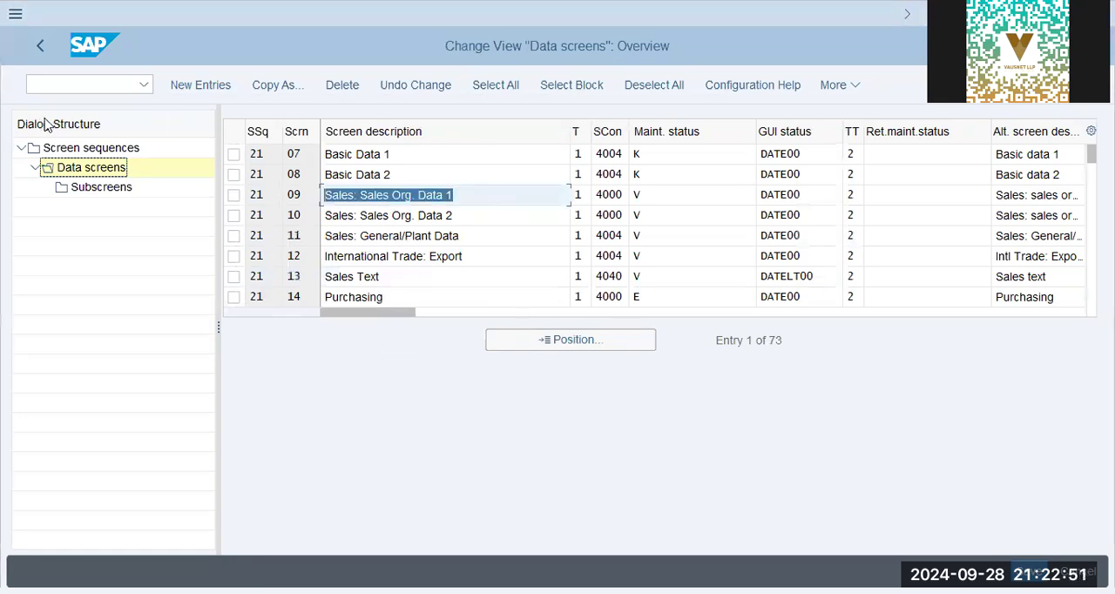
click(232, 200)
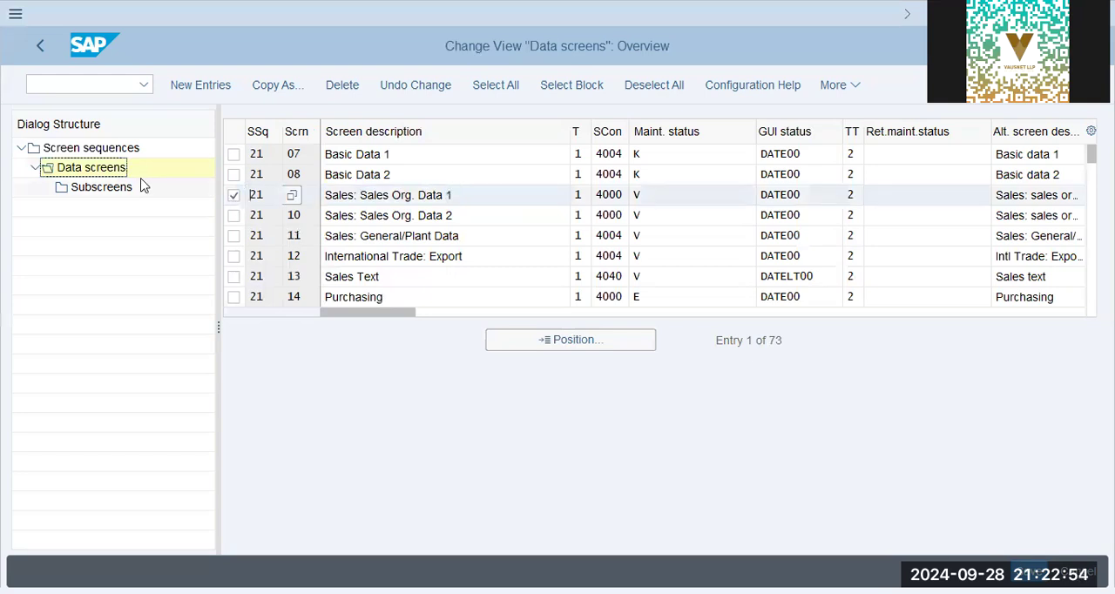
click(99, 188)
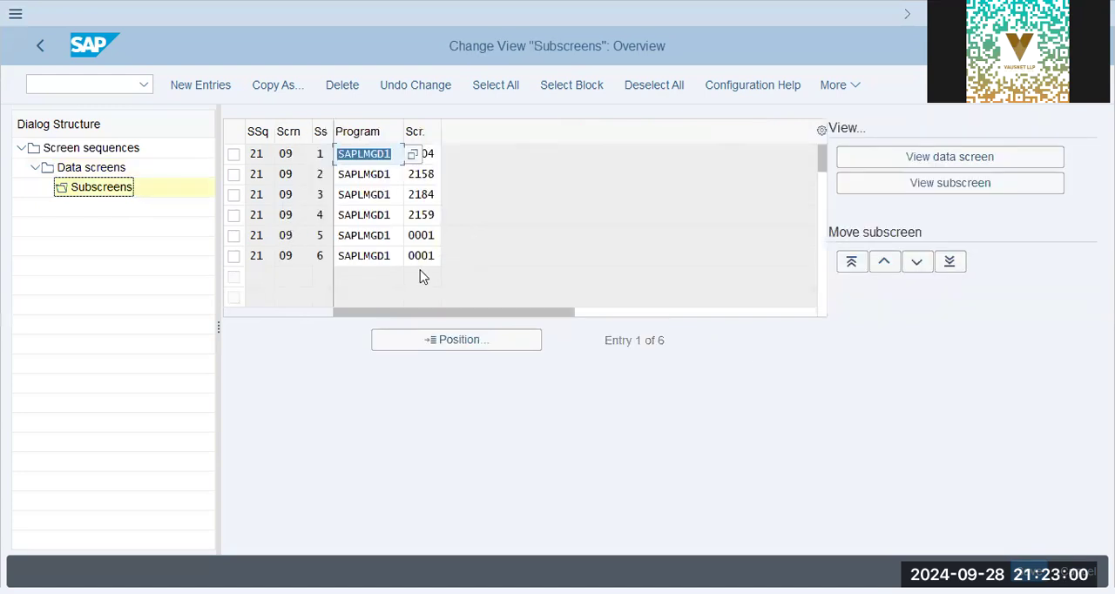
- Check the screen numbers assigned to the subscreens of data screen 09
click(434, 155)
click(431, 196)
click(428, 216)
click(427, 236)
click(426, 255)
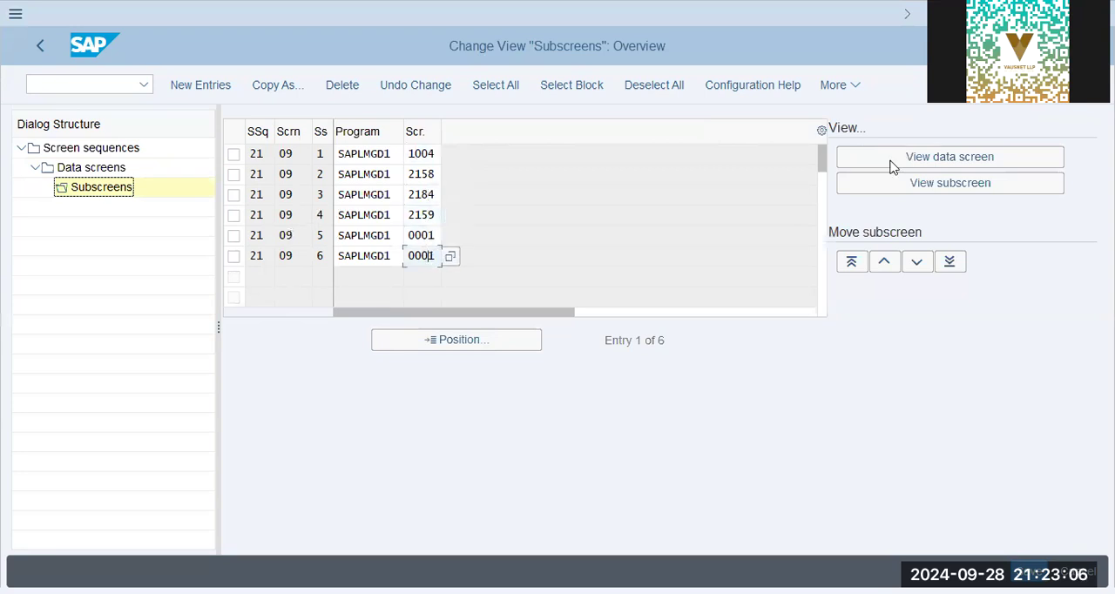
- Simulate data screen 09 and examine its general data and tax data sections
click(944, 159)
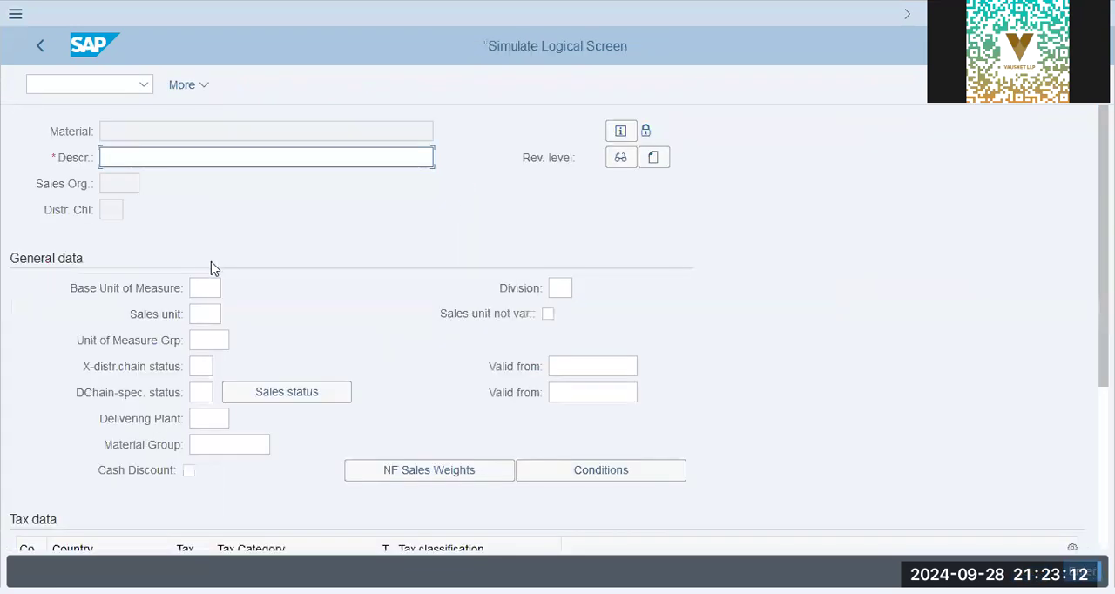
click(199, 292)
scroll(216, 338, down, 1)
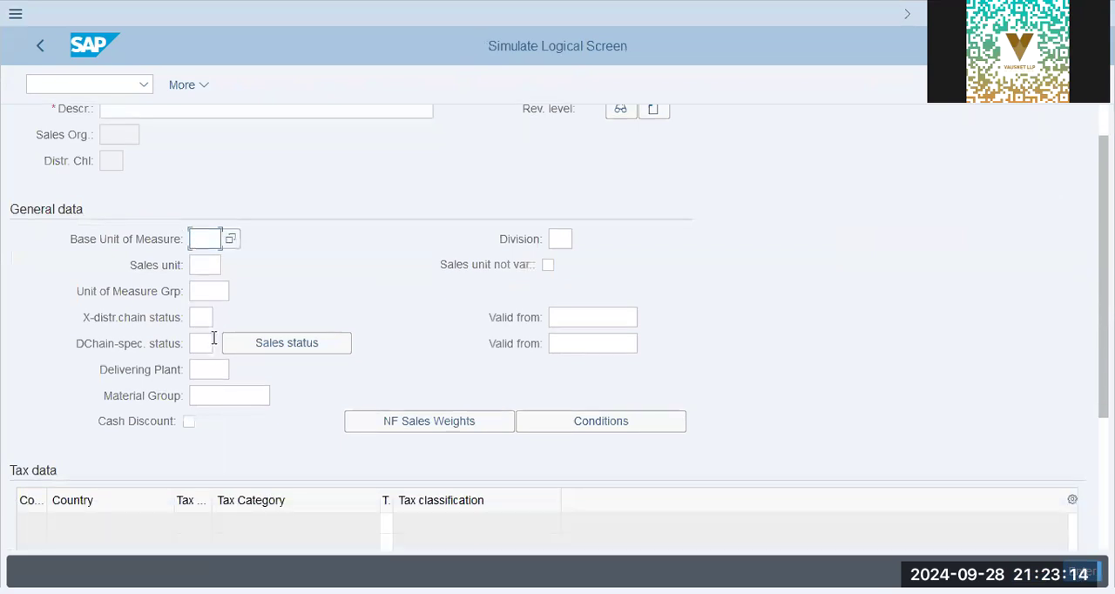
- Display the field help for the material tax classification in the tax data table of the simulated screen
scroll(213, 338, down, 2)
click(387, 449)
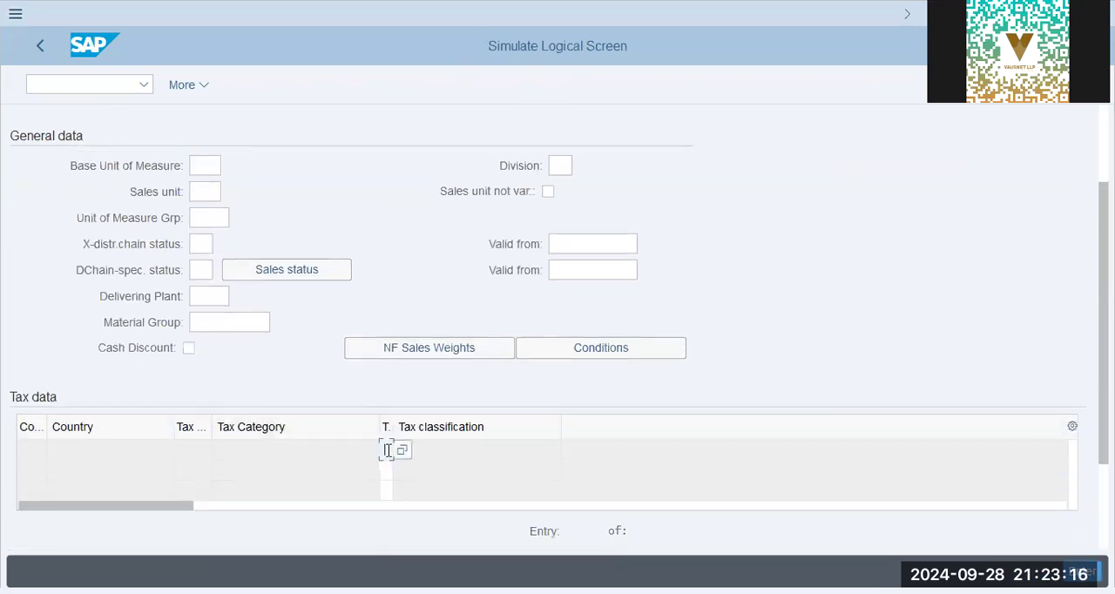
click(429, 372)
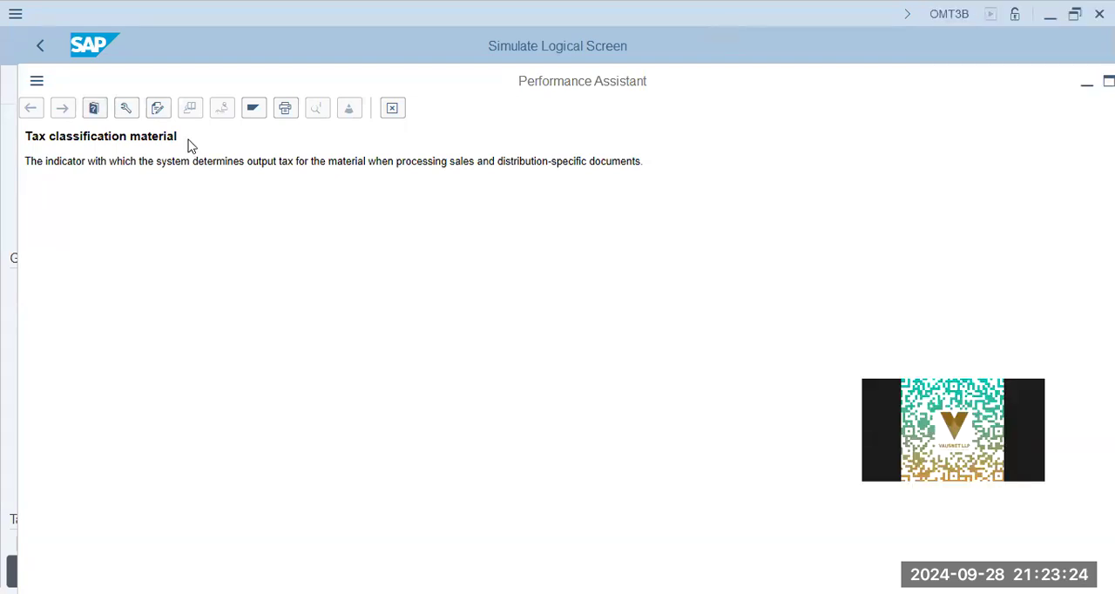
click(392, 108)
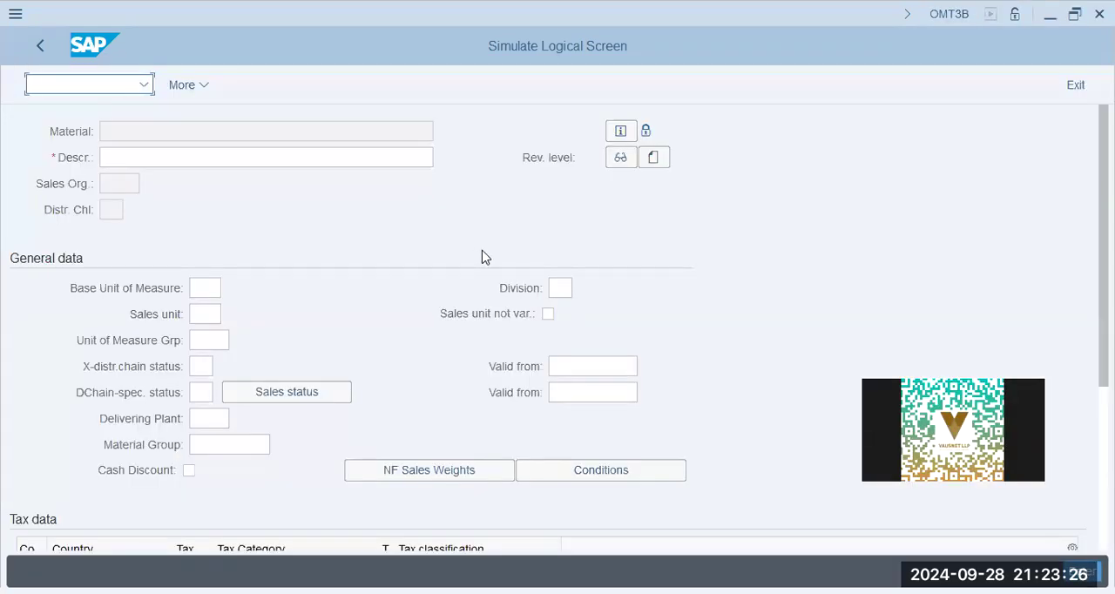
key(F1)
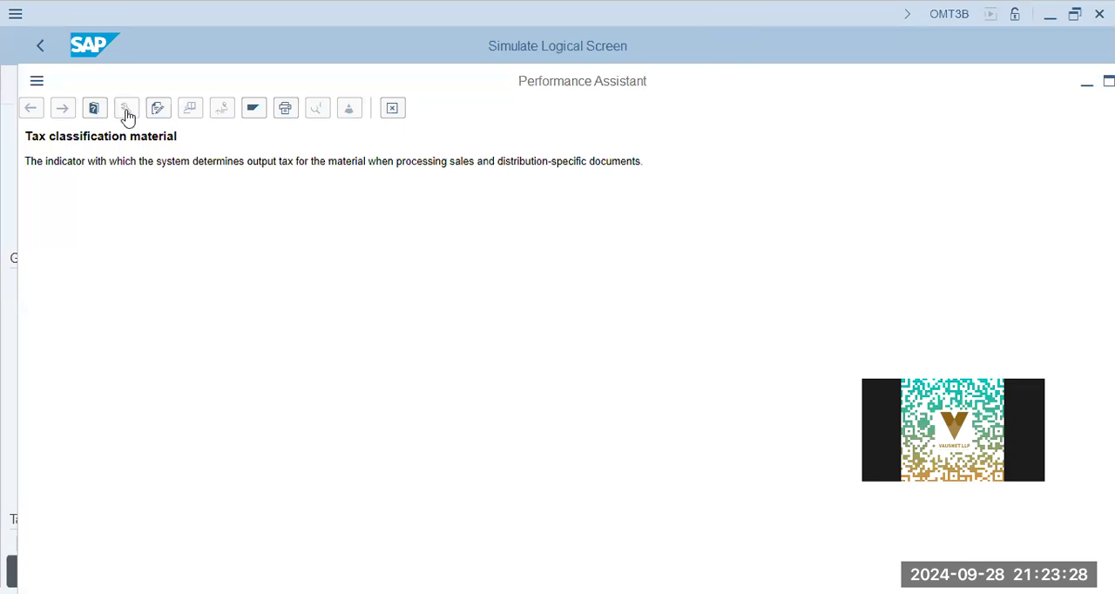
- Check the tax classification field's technical information for its table name and batch input screen number, and close the help
click(126, 108)
double_click(310, 307)
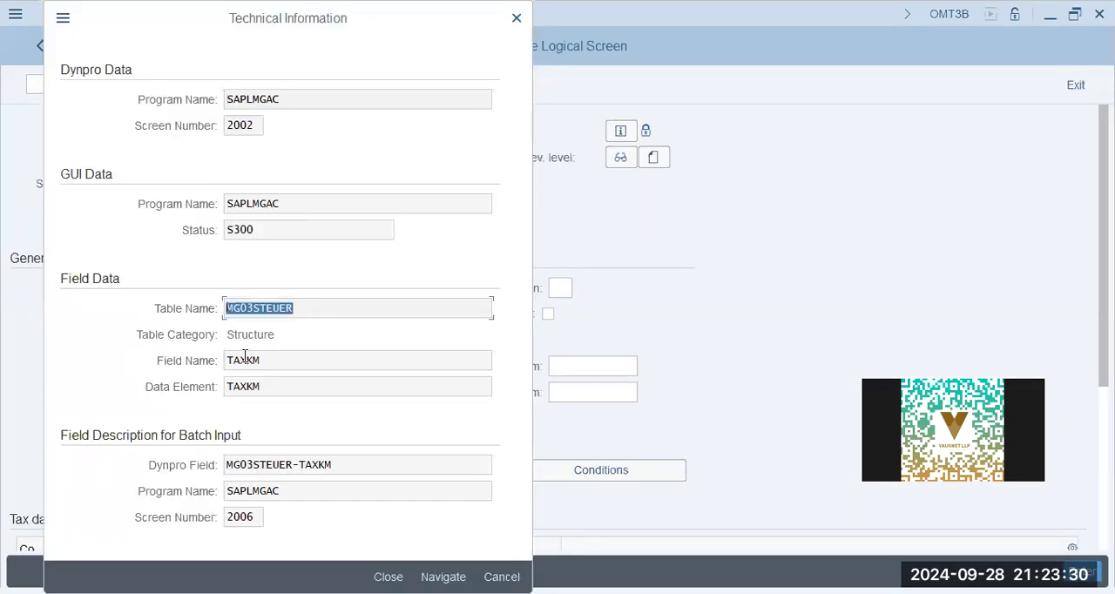
click(256, 516)
key(ctrl+a)
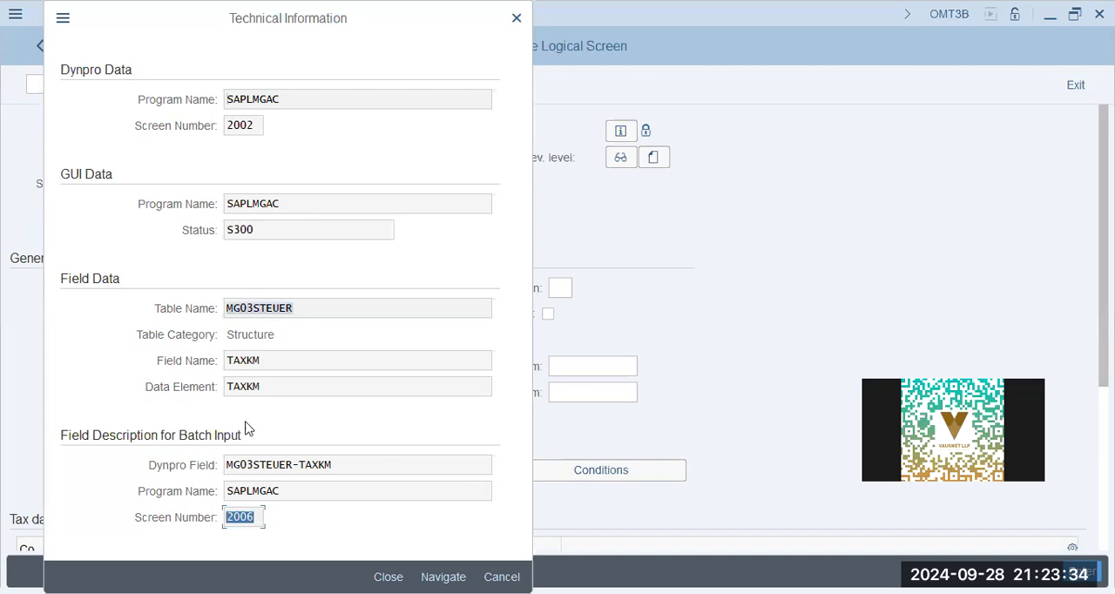
click(502, 577)
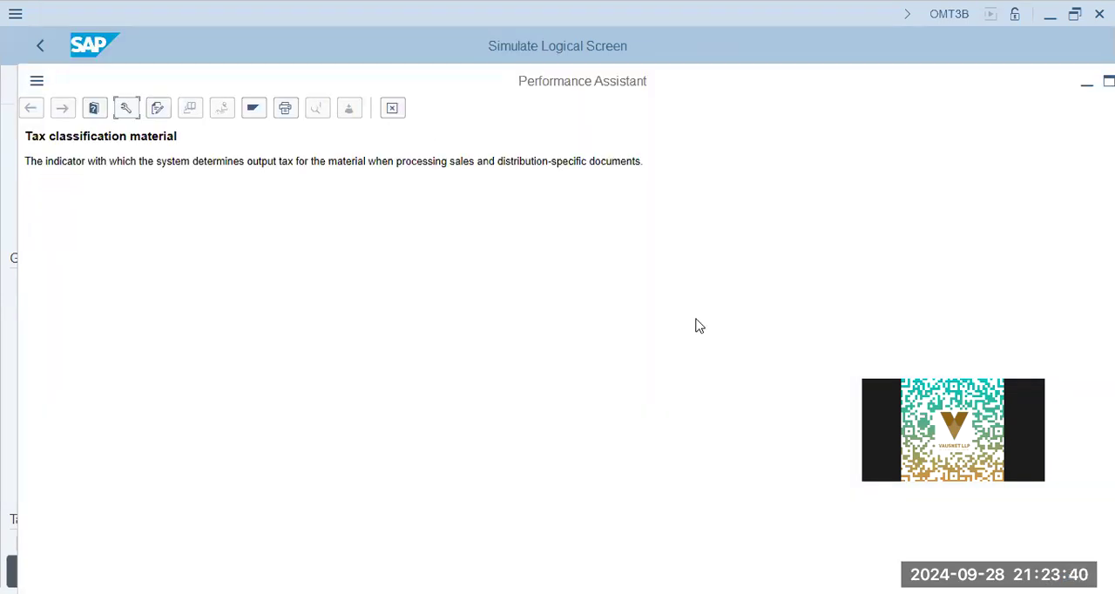
key(Escape)
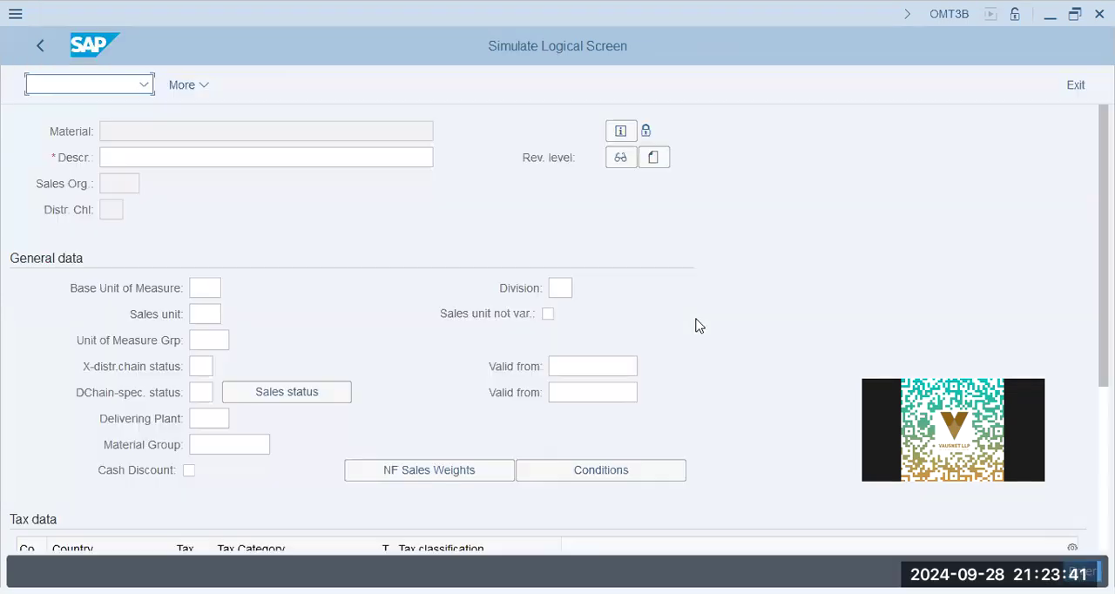
- Leave the simulation, return to the IMG and open Assign Screen Sequences to User/Material Type/Transaction/Industry Sector
click(40, 46)
click(1076, 85)
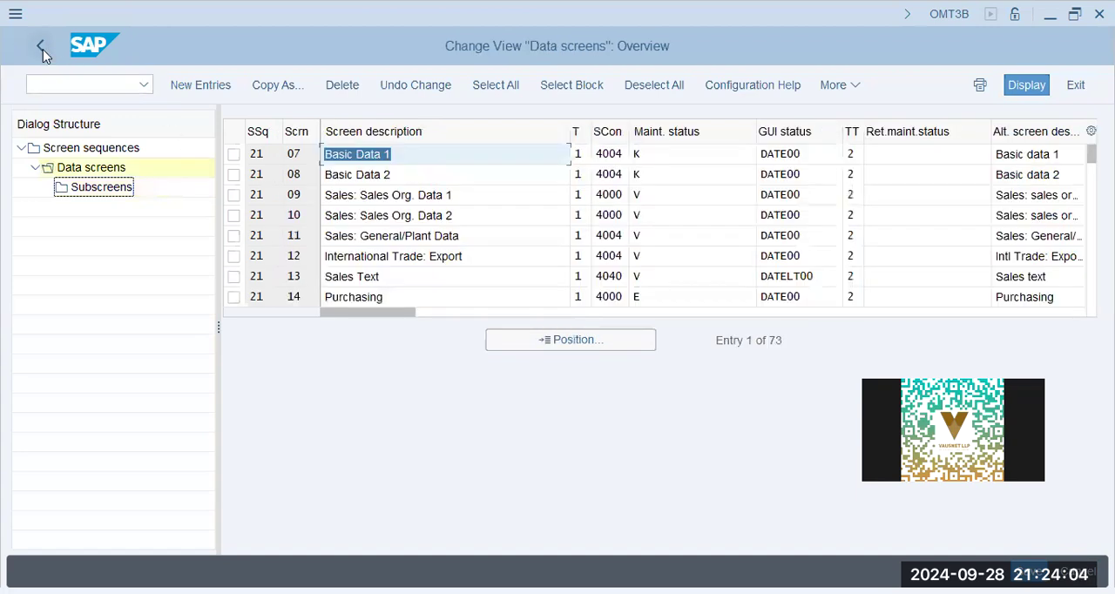
click(41, 47)
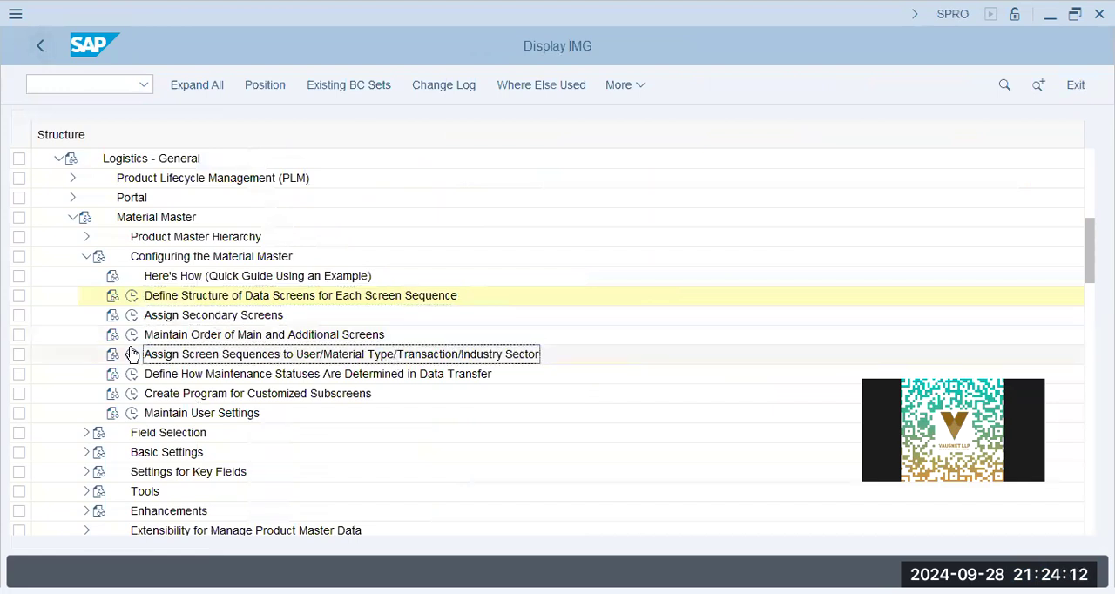
click(130, 357)
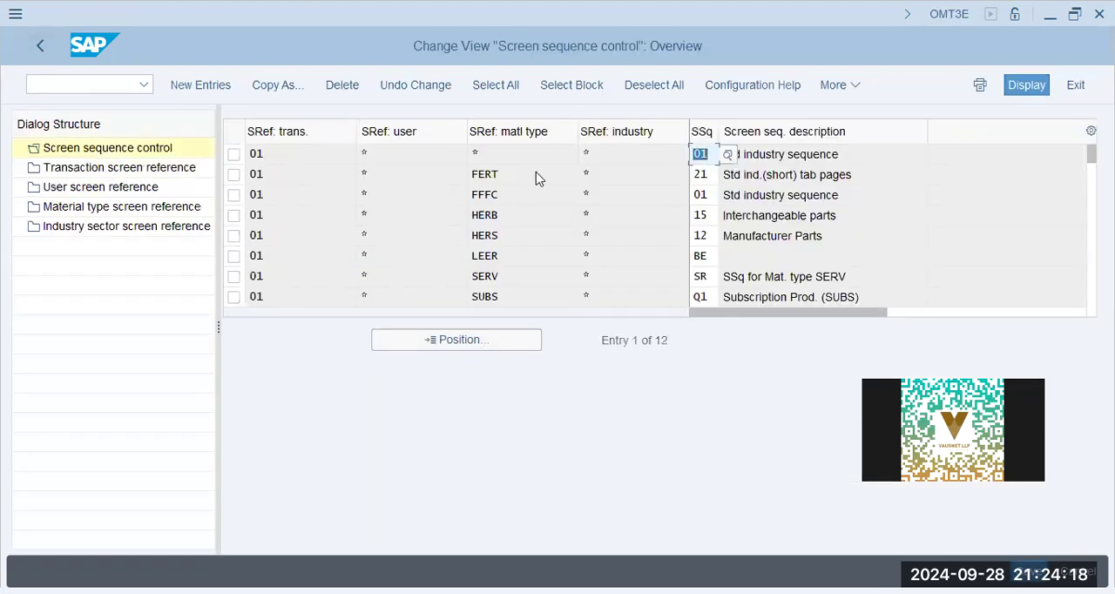
- Examine the FERT row in Screen sequence control for its transaction, user, material type and industry references and its assigned screen sequence
click(537, 179)
click(255, 174)
click(415, 180)
click(535, 173)
click(654, 175)
drag(654, 174, 420, 138)
click(656, 179)
drag(625, 178, 439, 169)
drag(877, 174, 634, 174)
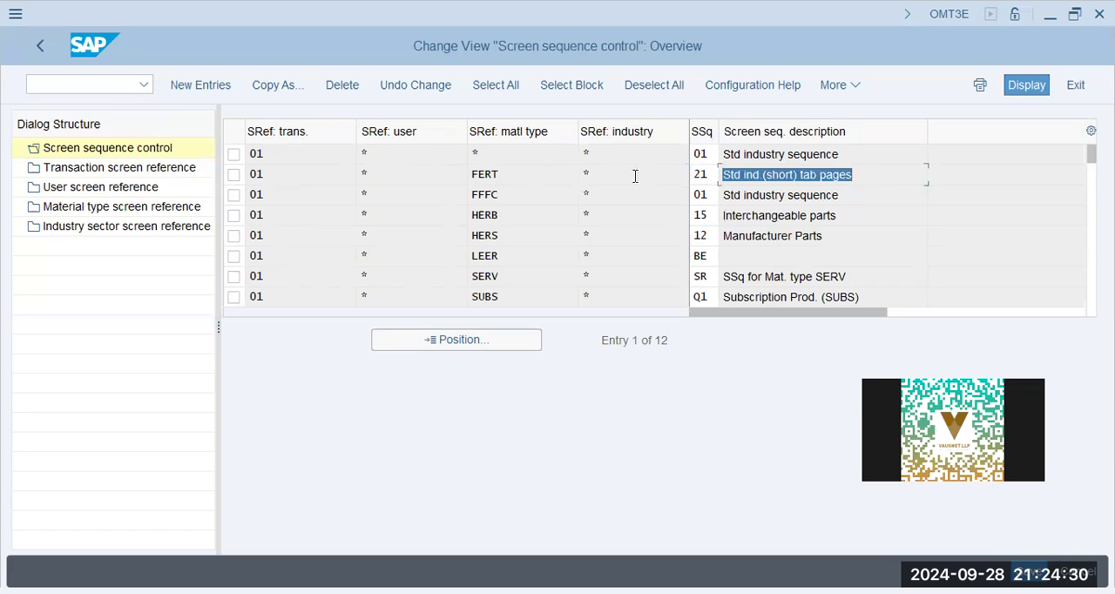
drag(714, 174, 575, 151)
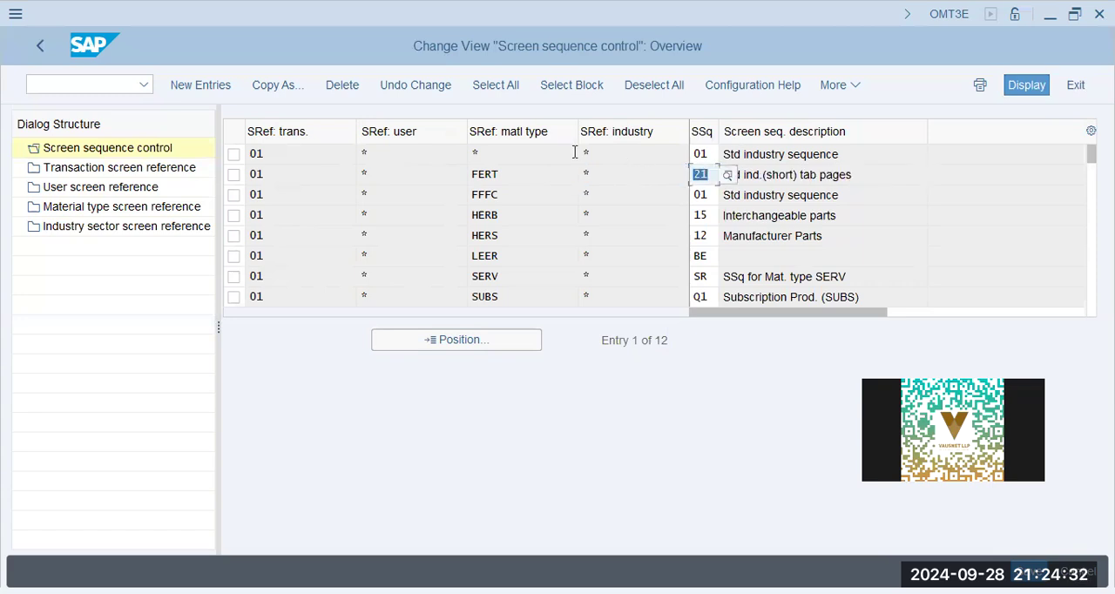
click(697, 172)
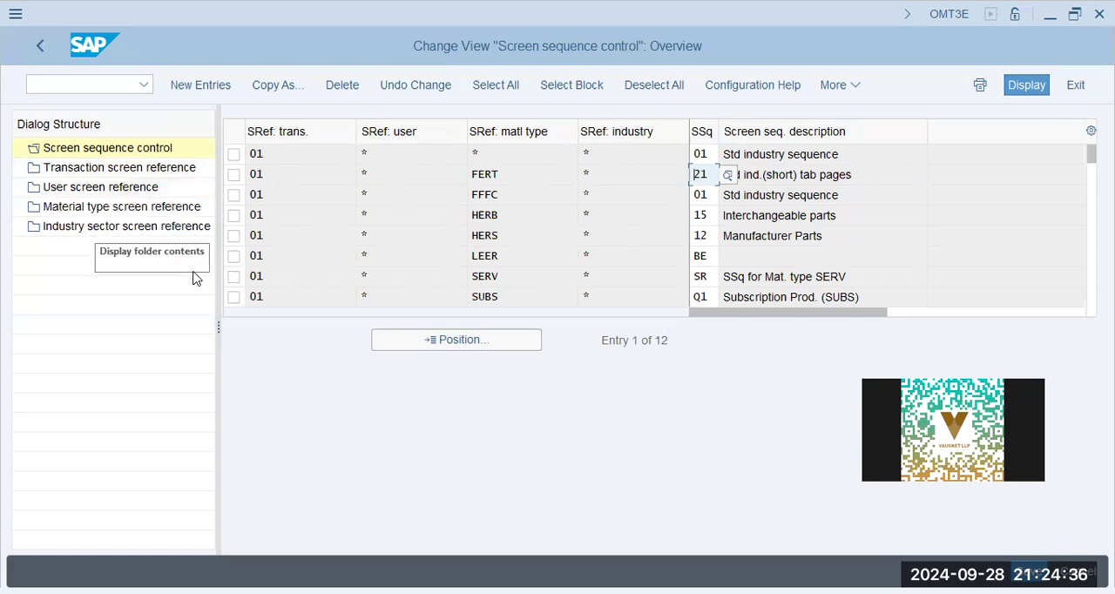
- Check the transaction screen reference of MM01 Create Material and compare it with the transaction references in Screen sequence control
click(96, 210)
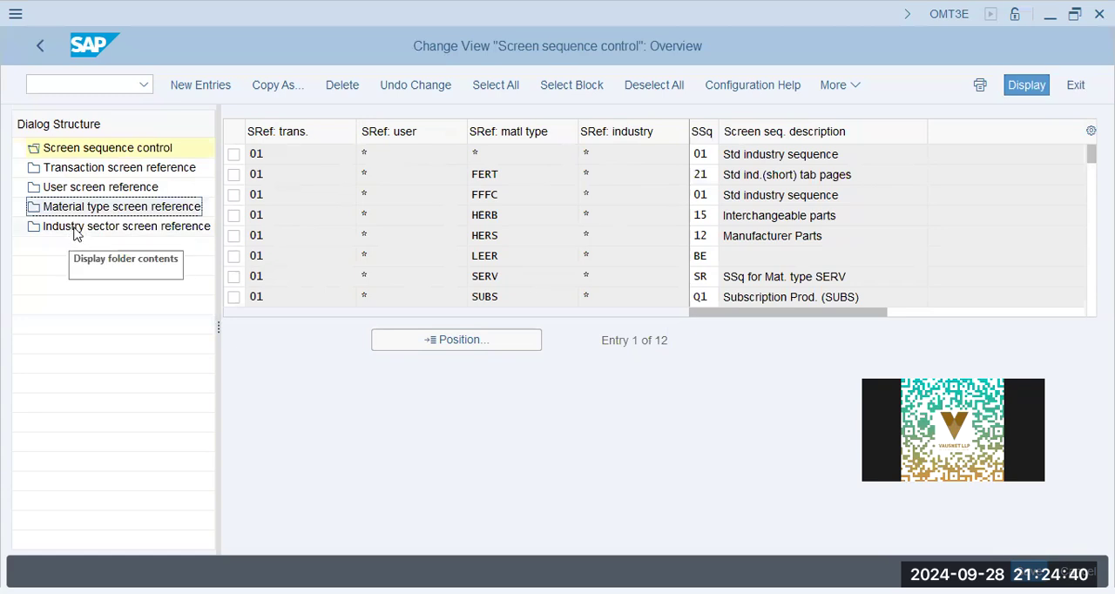
click(83, 168)
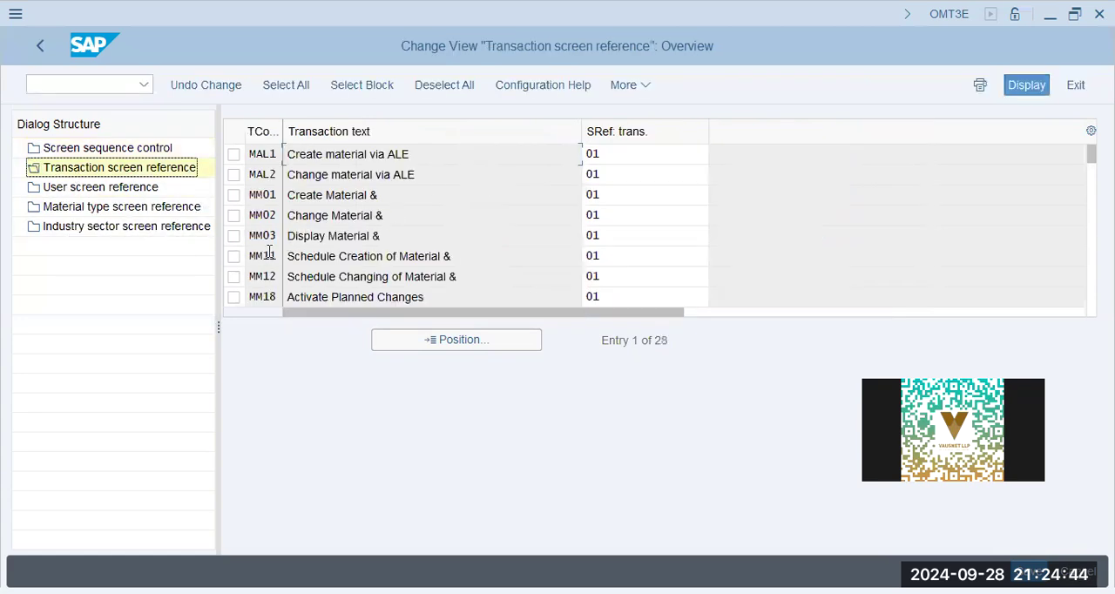
double_click(619, 195)
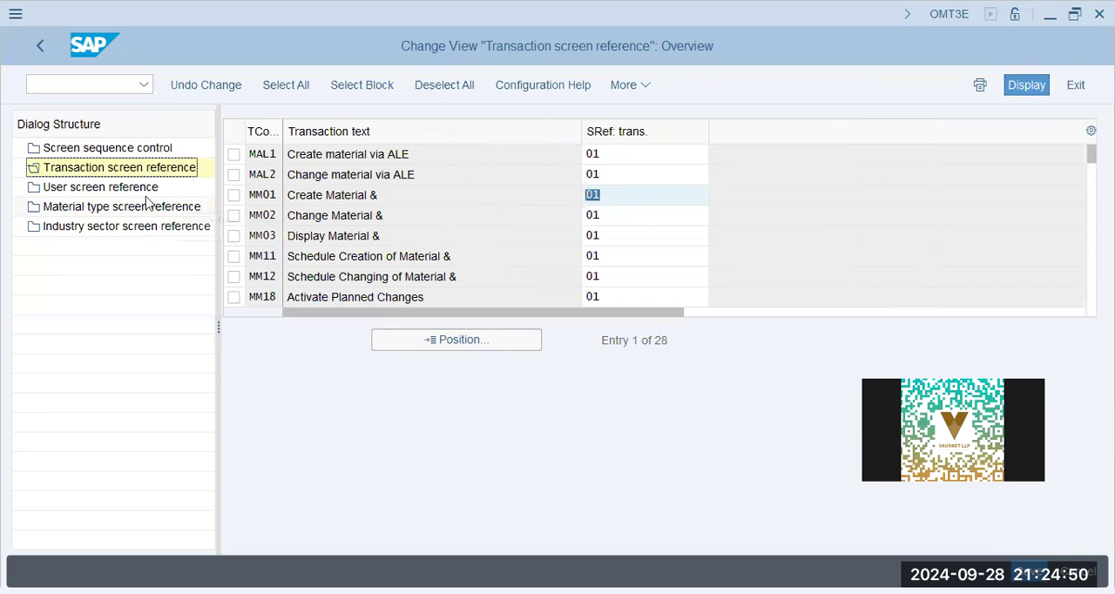
click(612, 193)
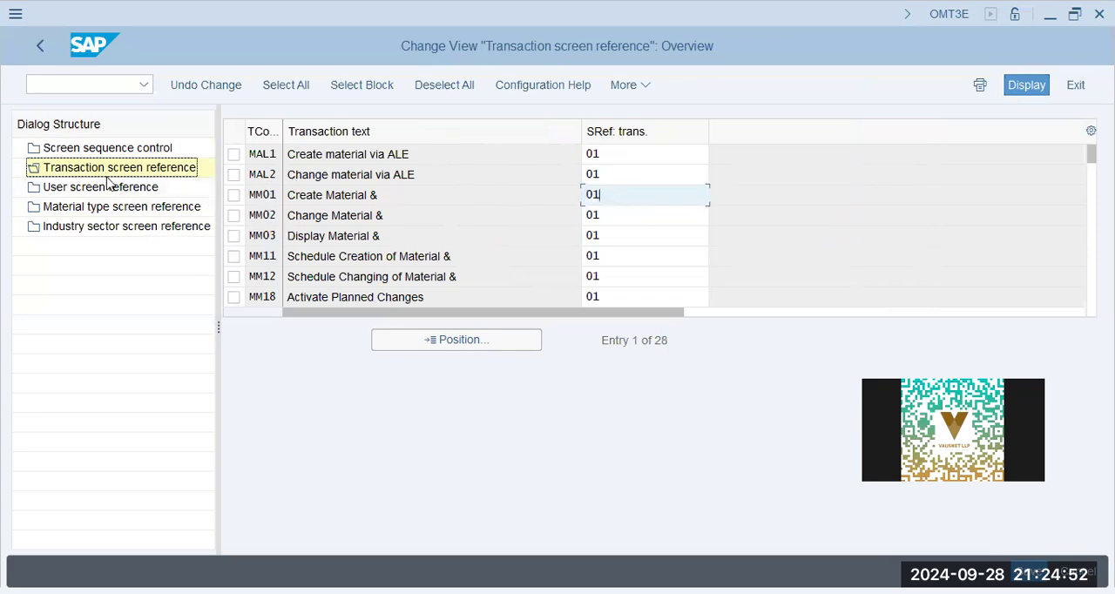
click(101, 149)
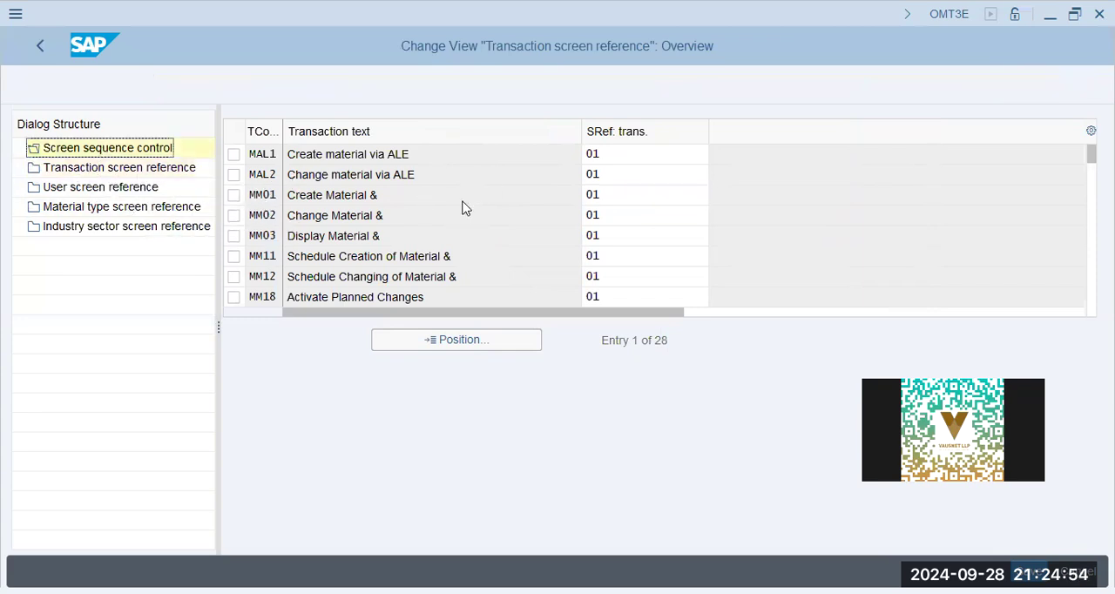
click(310, 188)
click(305, 259)
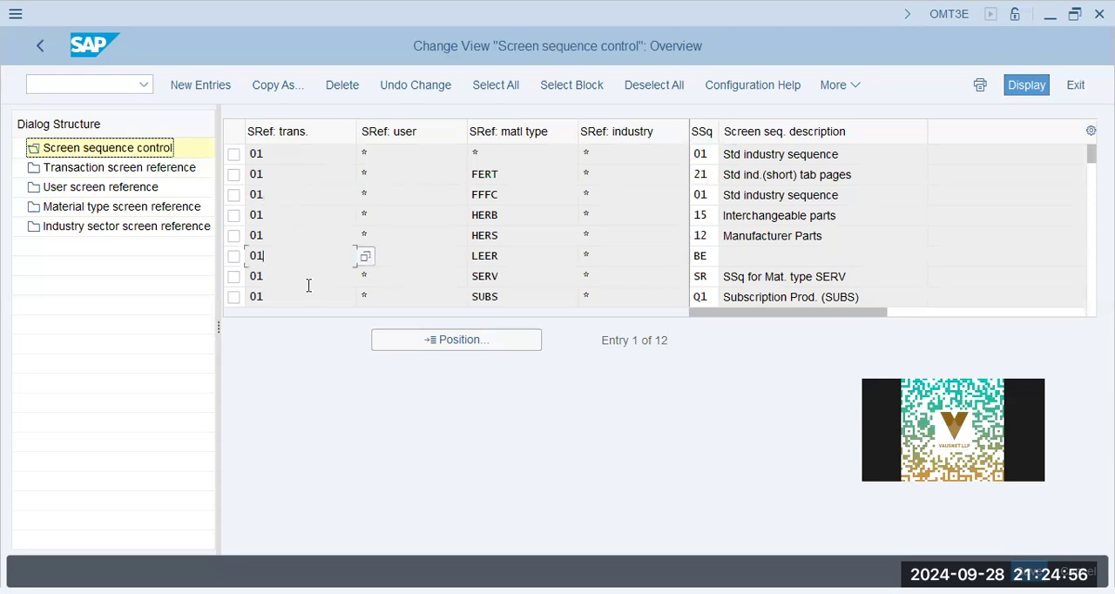
- Display the User screen reference view and check the references assigned to the listed users
click(111, 168)
click(111, 188)
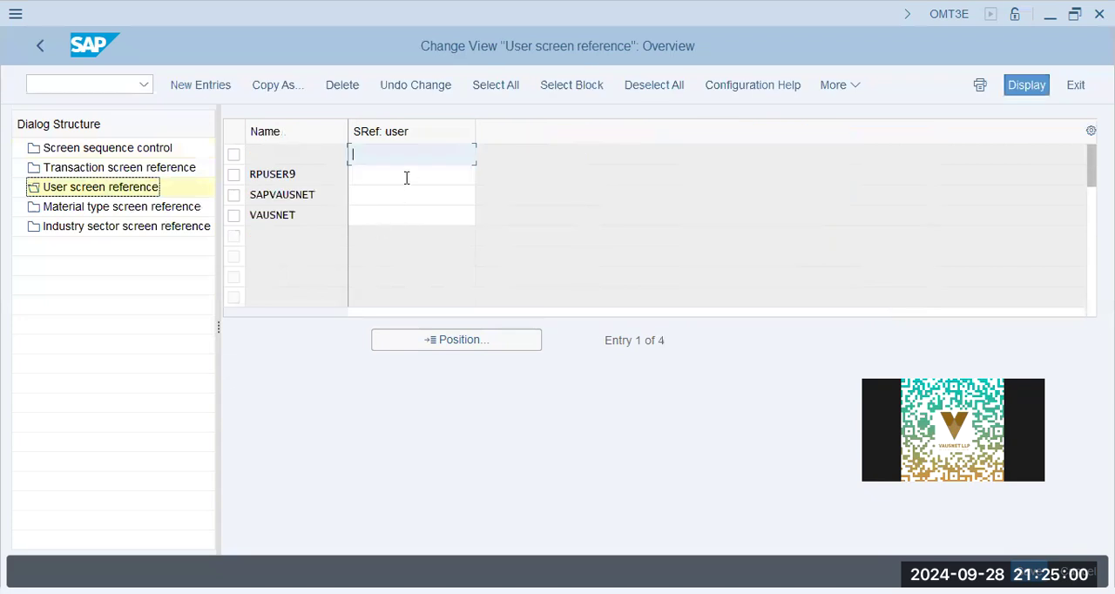
click(402, 219)
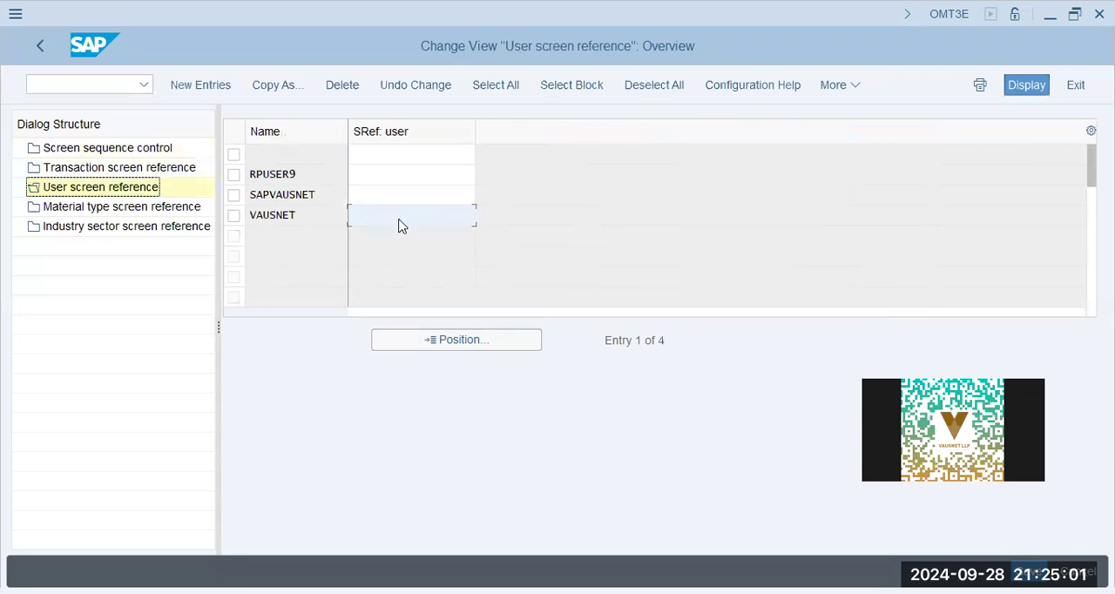
- Look up material type FERT in Material type screen reference and check its screen reference
click(126, 207)
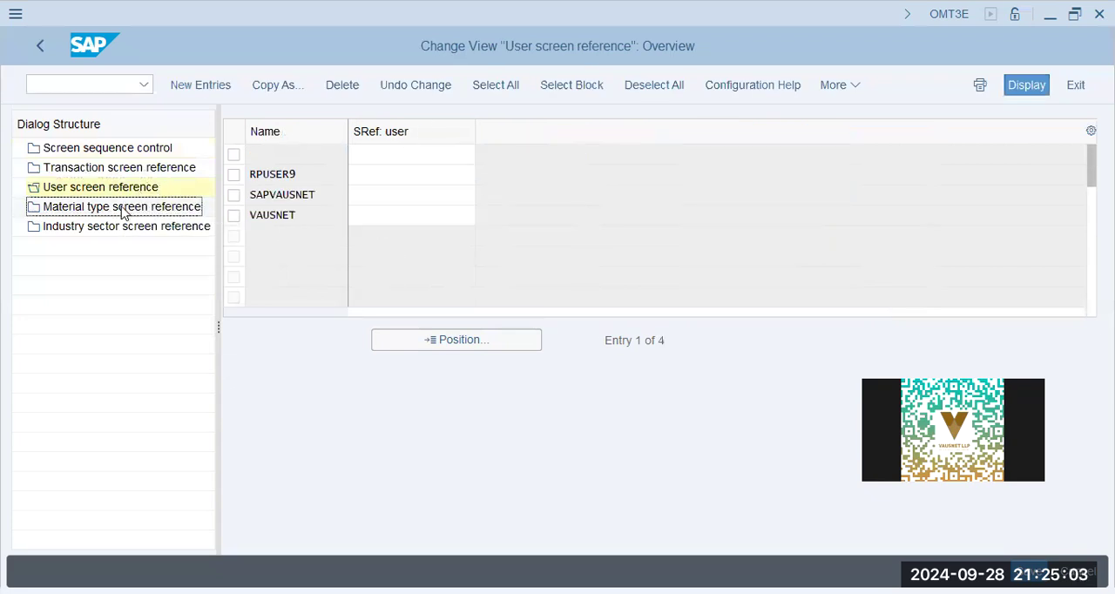
click(475, 352)
text(fert)
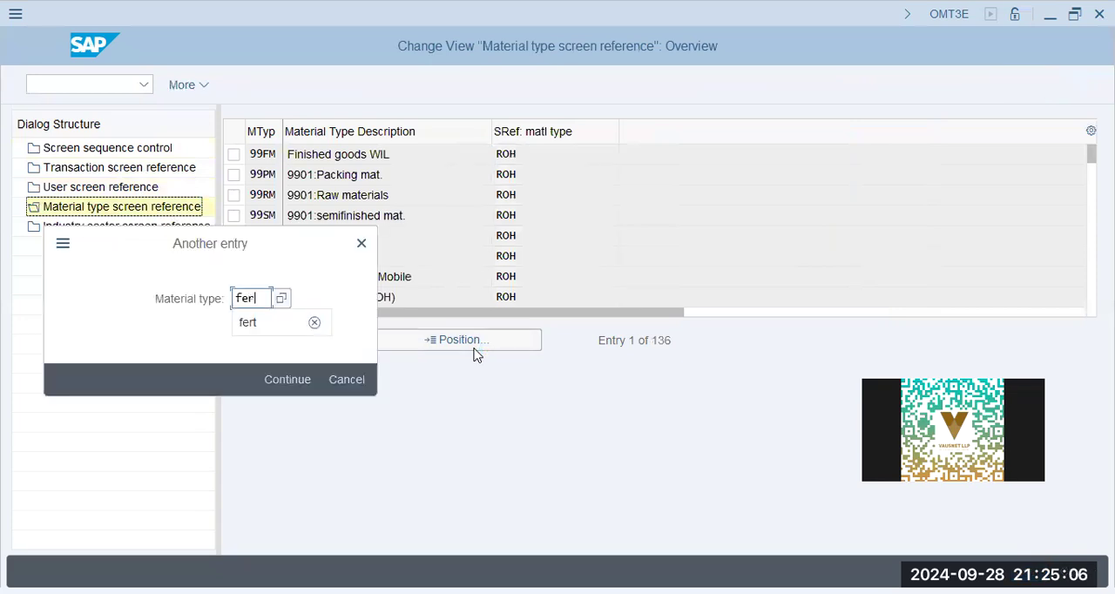
key(Return)
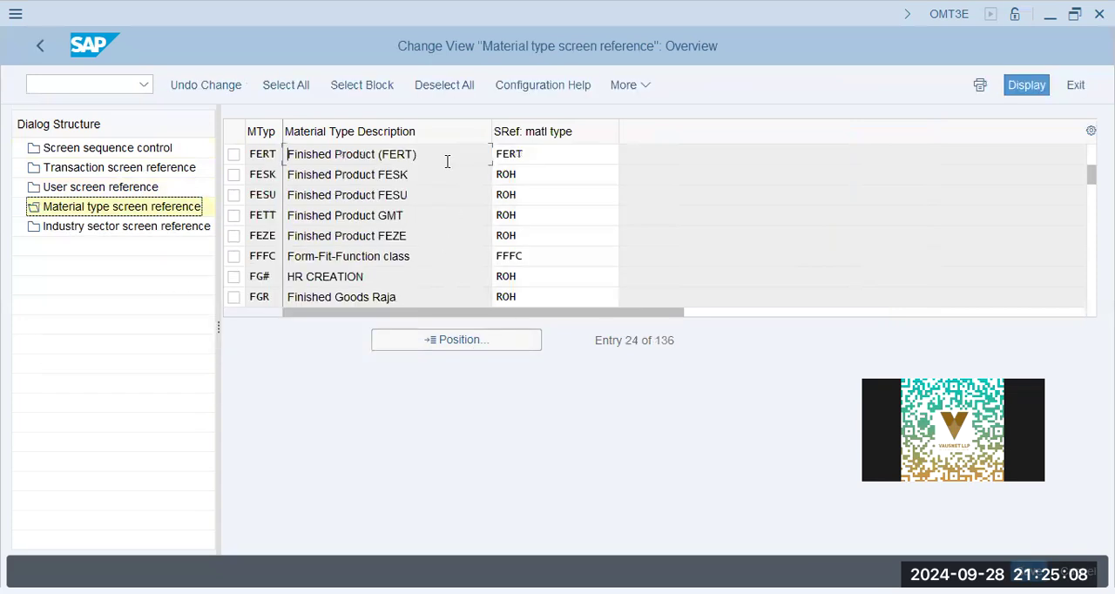
click(560, 153)
double_click(503, 153)
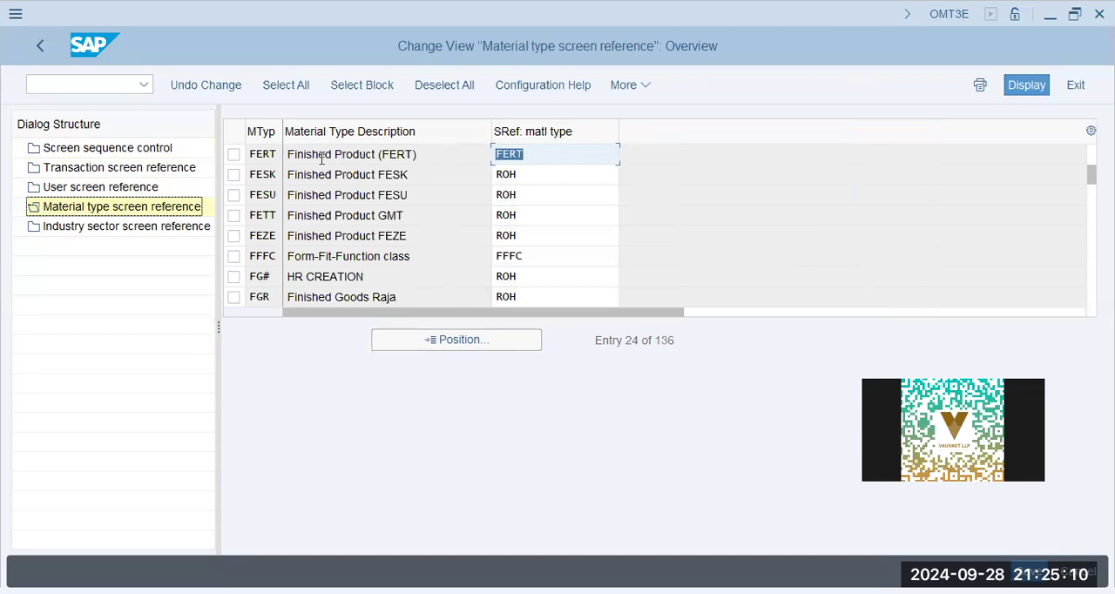
- Look up industry sector M in Industry sector screen reference and check its screen reference
click(100, 147)
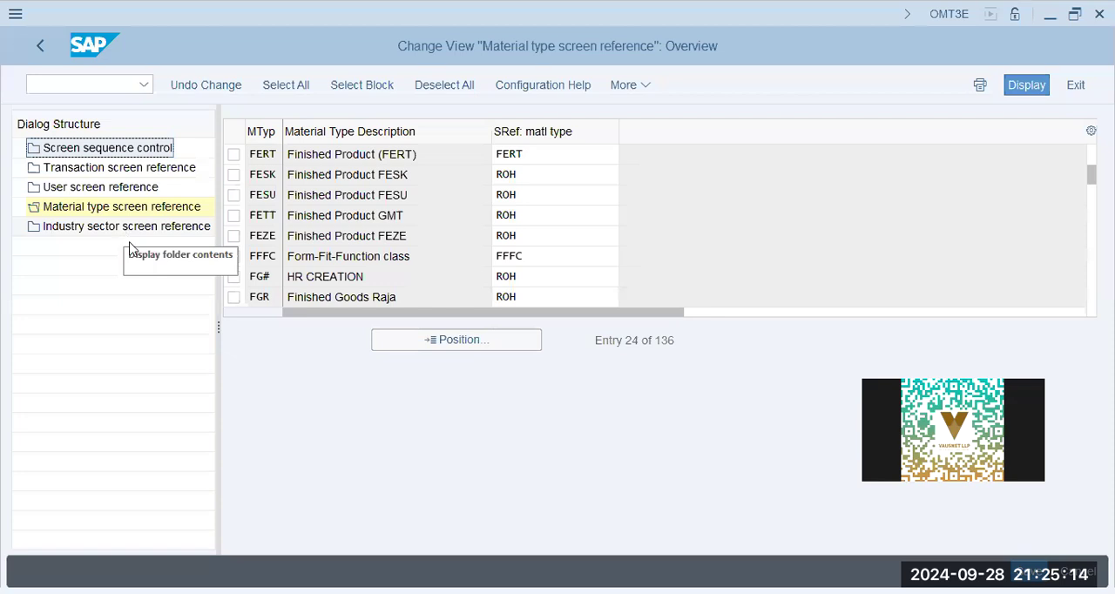
double_click(129, 225)
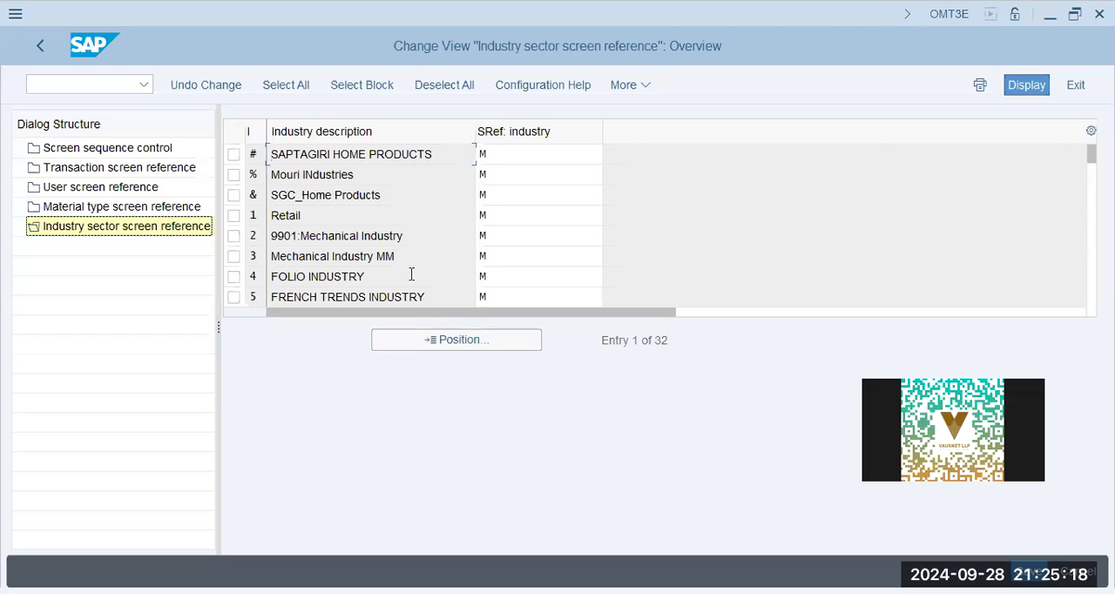
click(456, 340)
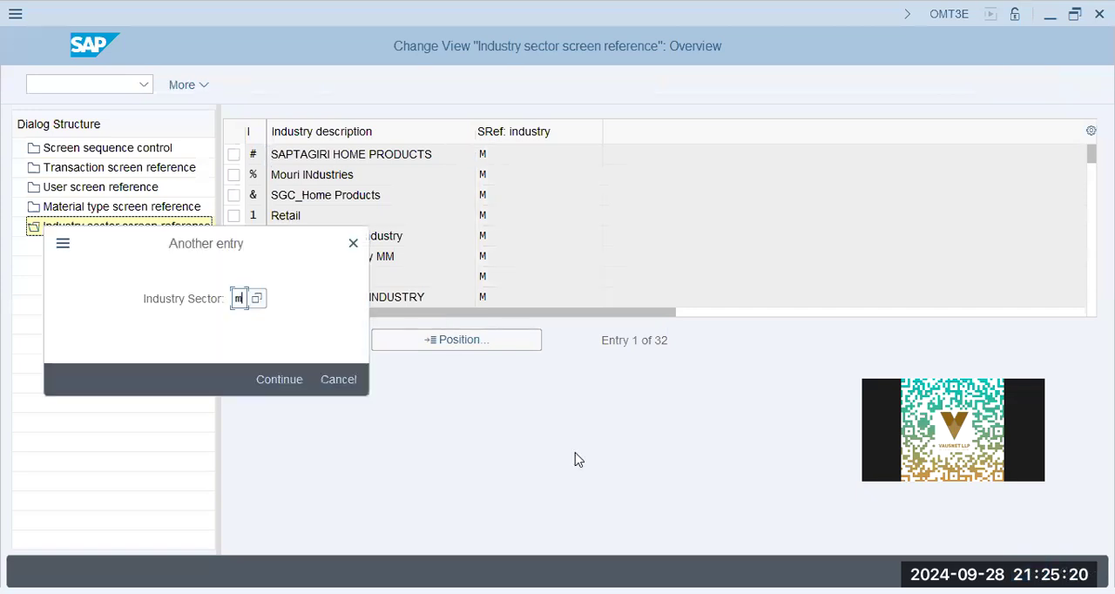
key(Return)
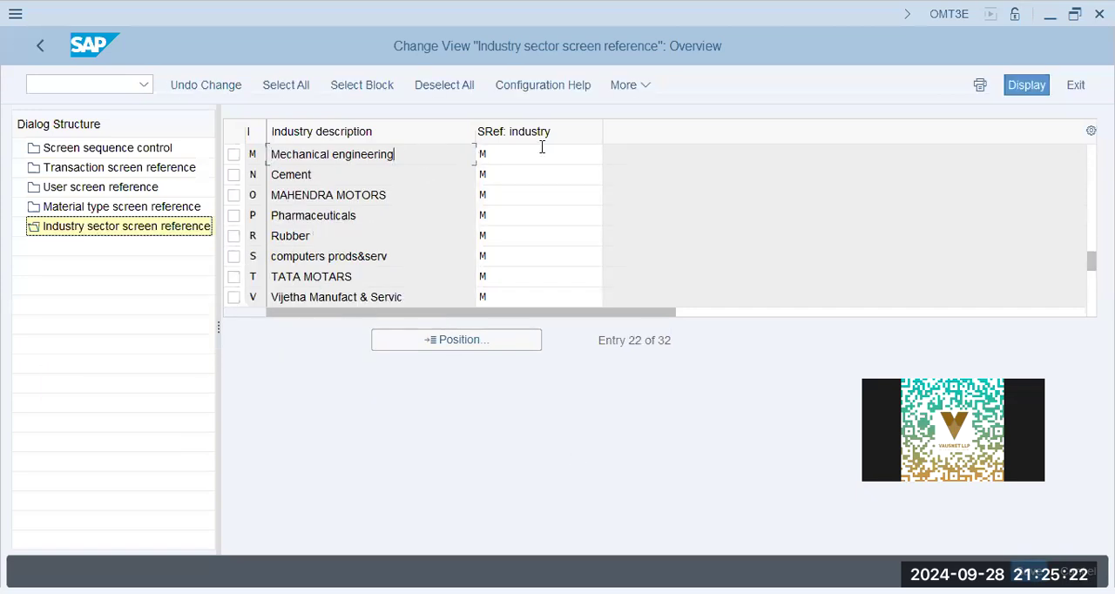
click(543, 148)
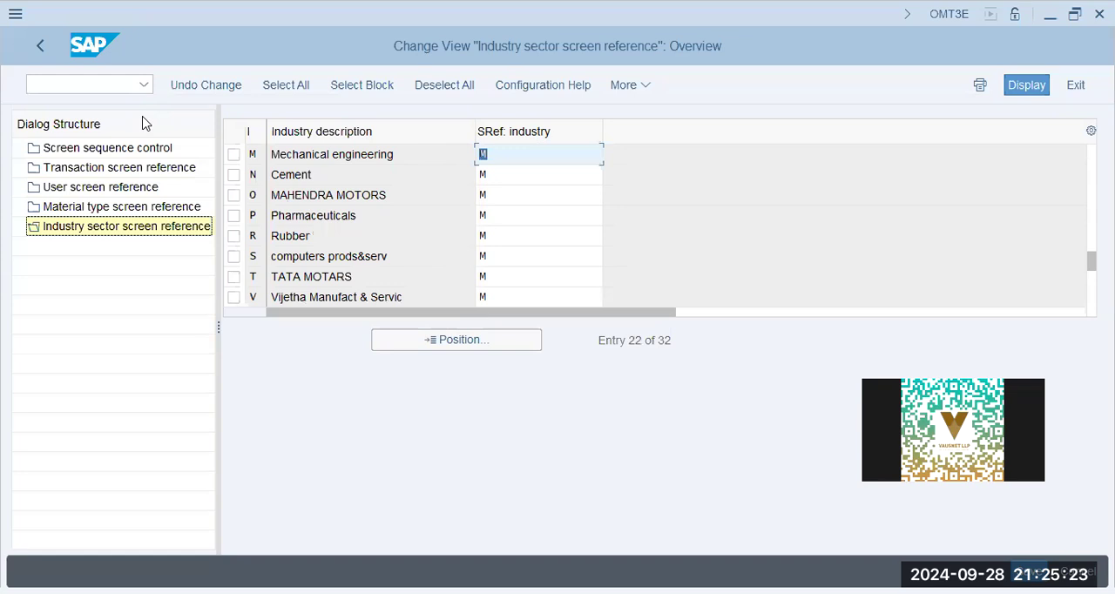
- Return to the IMG, collapse Configuring the Material Master, expand Field Selection and select Assign Fields to Field Selection Groups
click(92, 150)
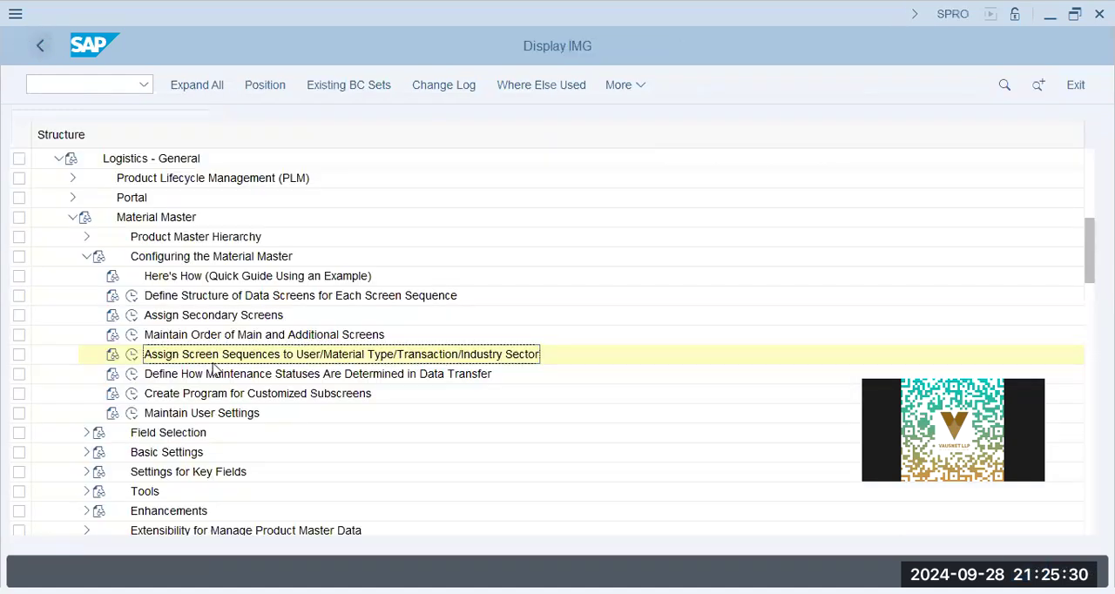
click(229, 393)
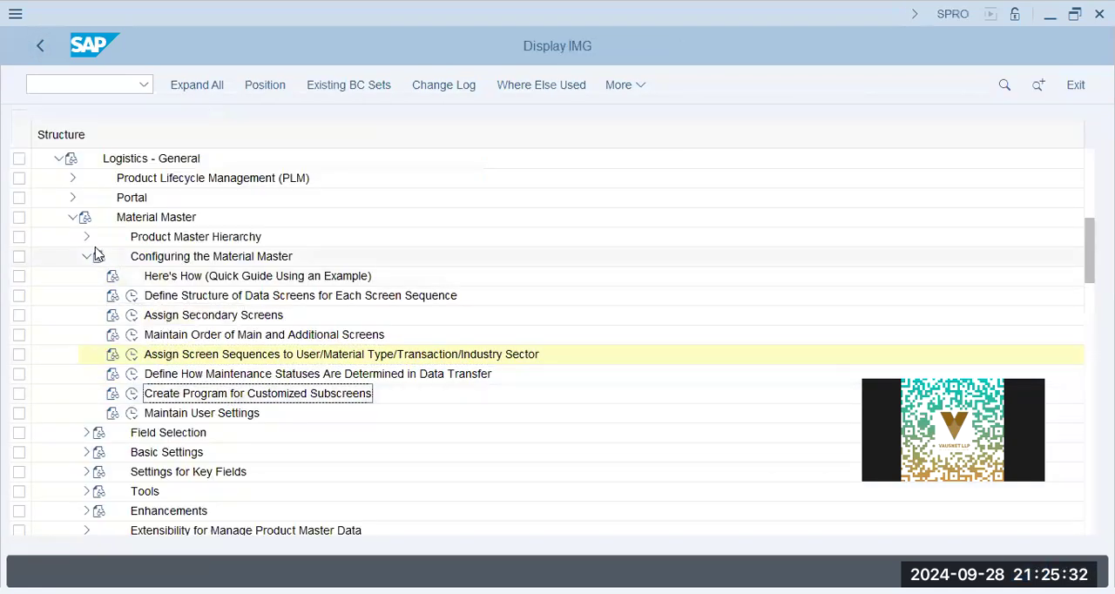
click(86, 256)
click(87, 275)
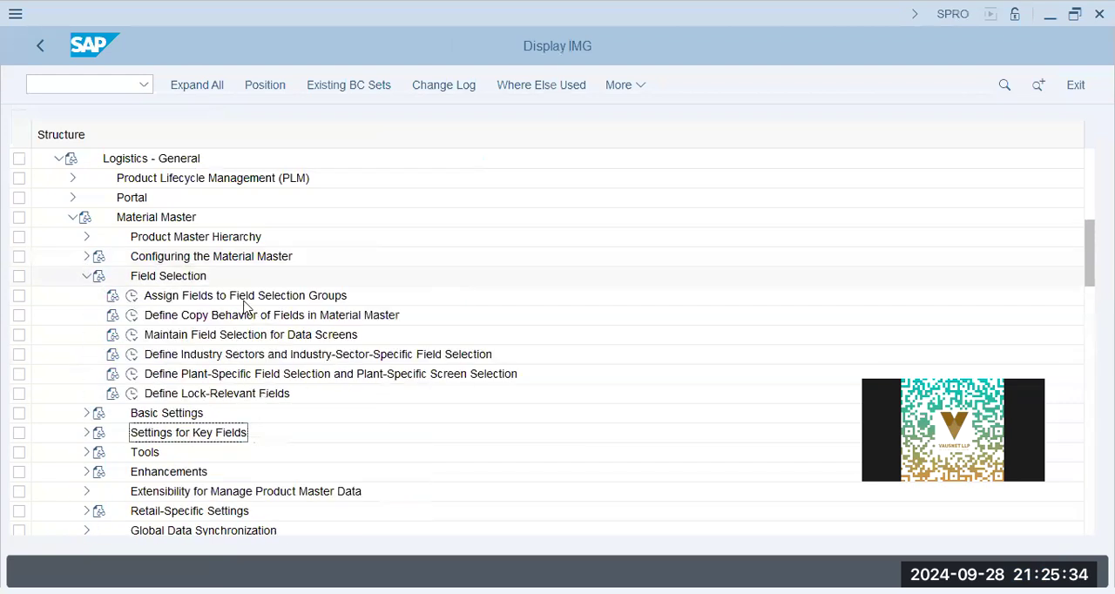
click(203, 299)
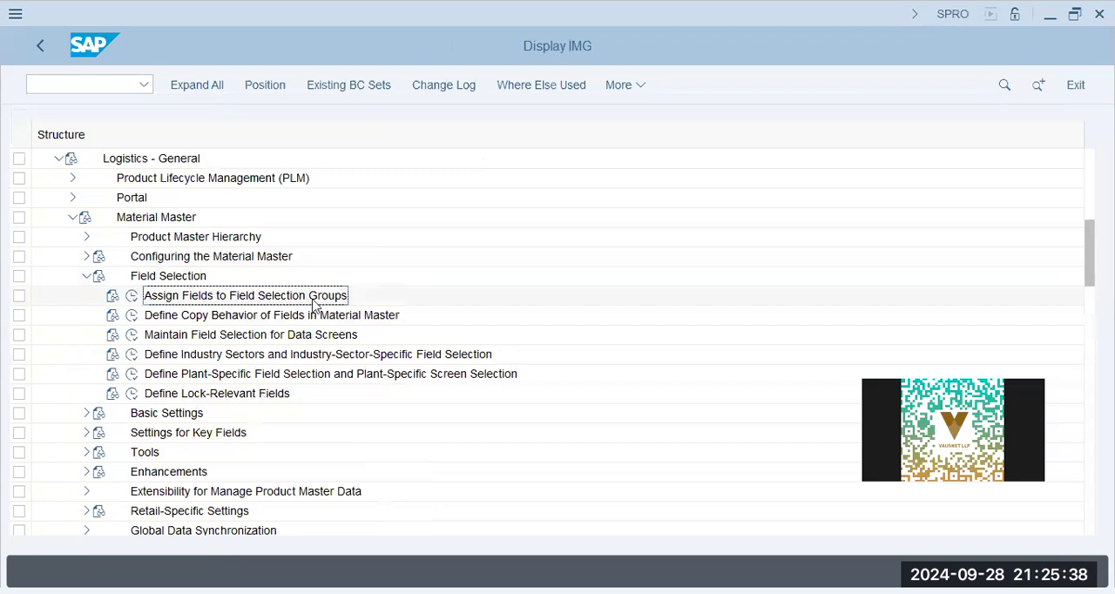
click(166, 340)
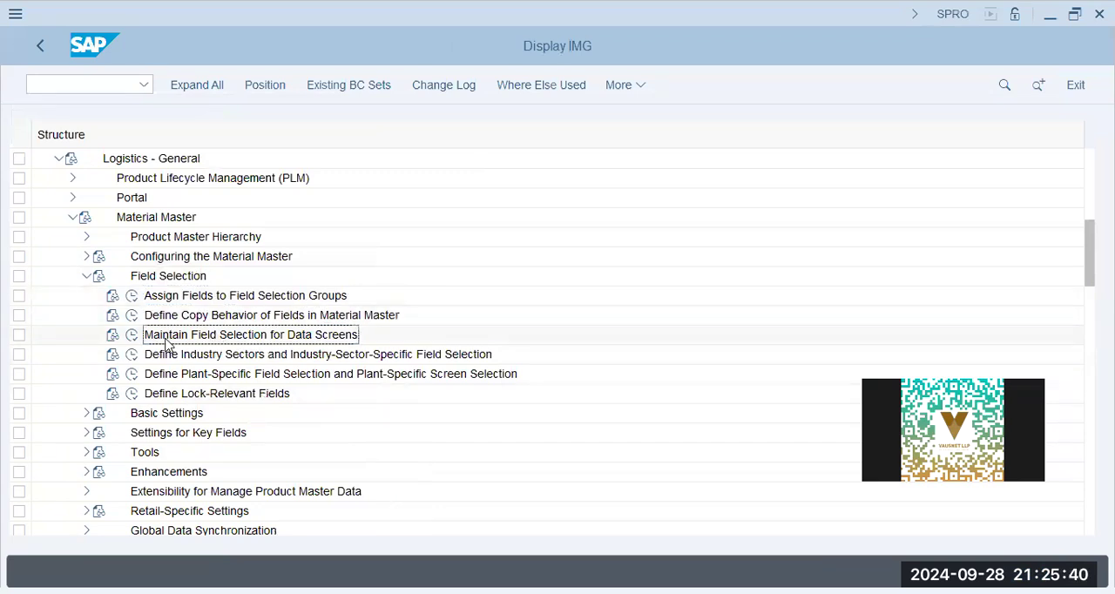
click(132, 335)
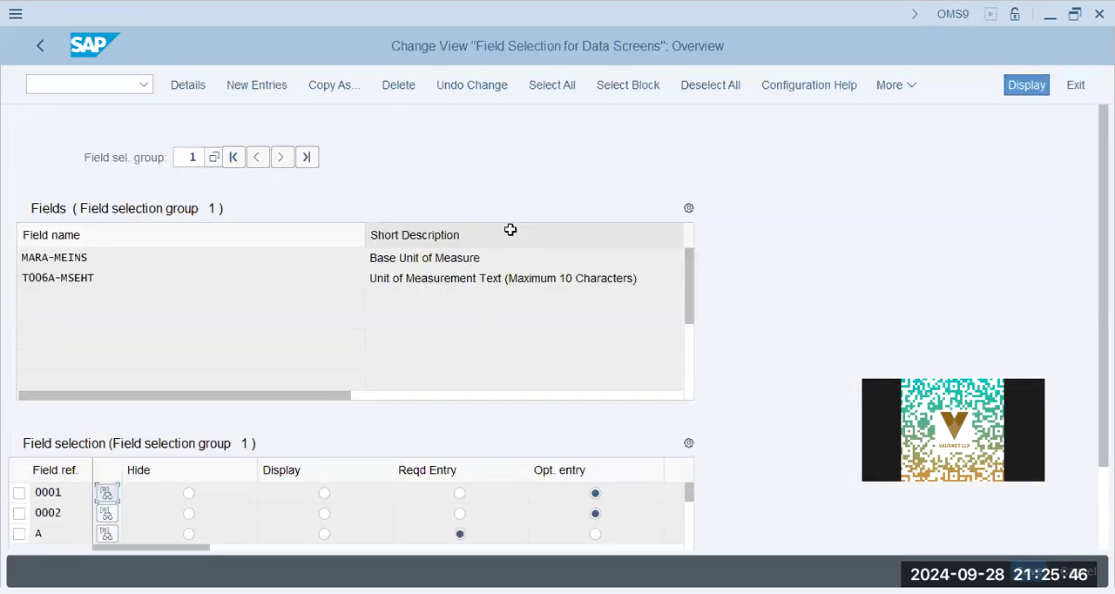
click(186, 158)
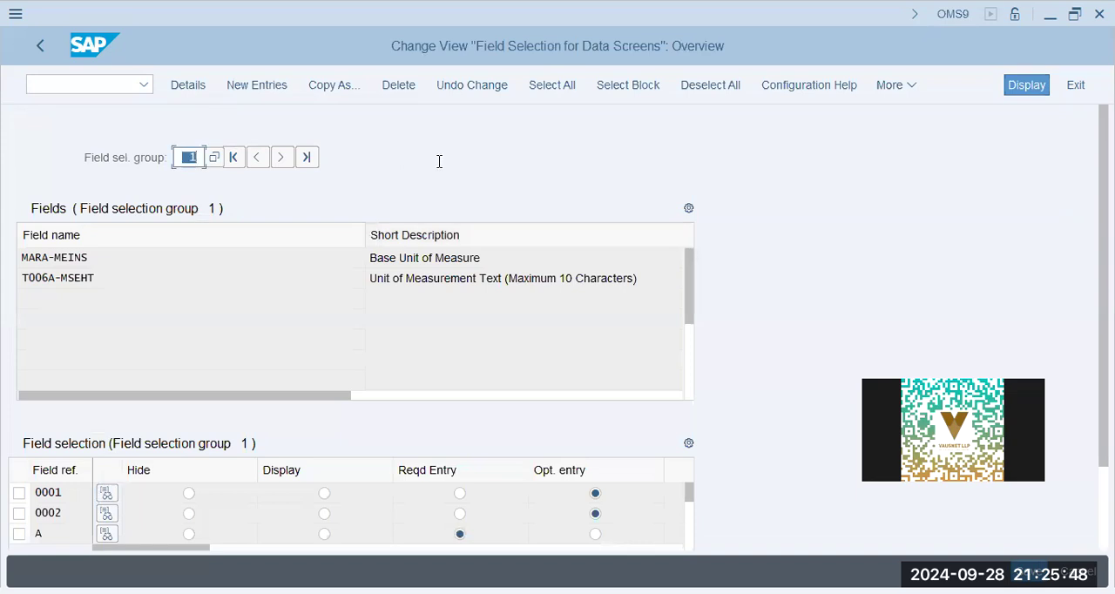
key(BackSpace)
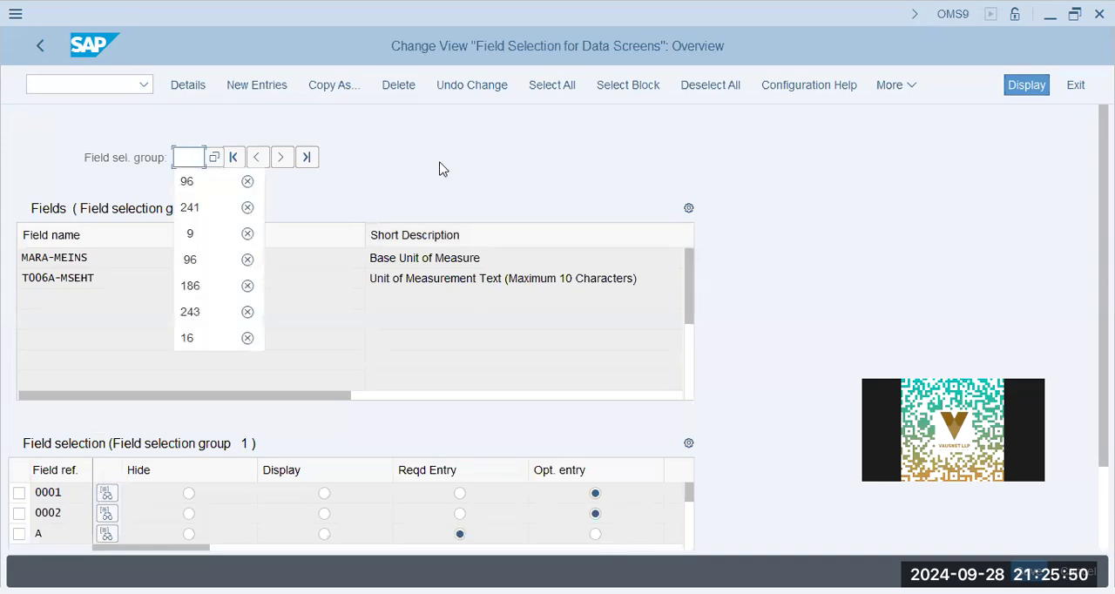
click(48, 52)
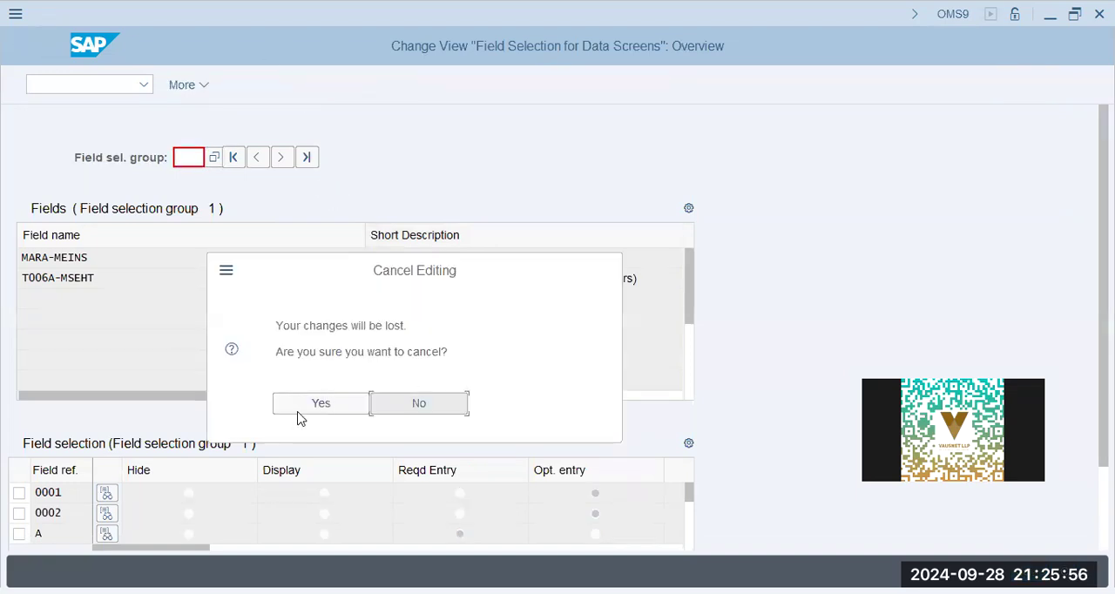
click(300, 415)
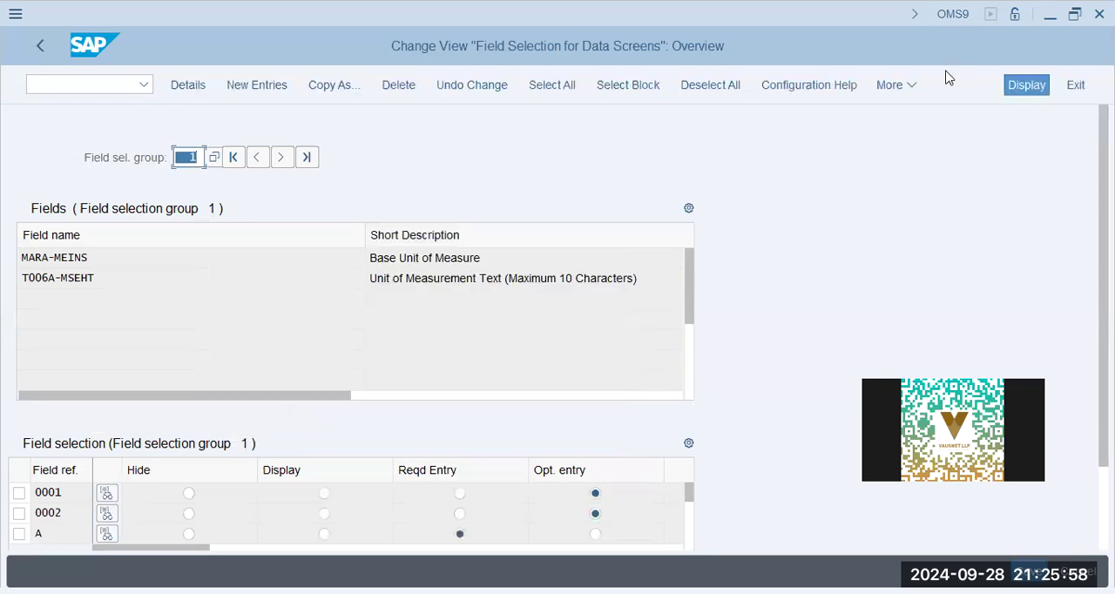
click(1075, 84)
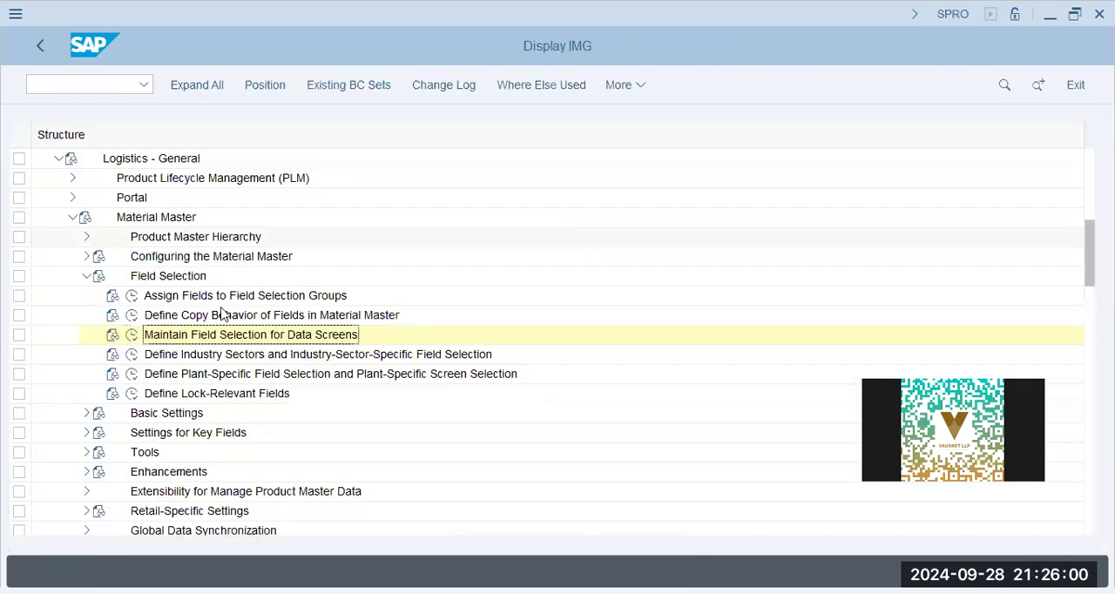
- Open Assign Fields to Field Selection Groups and position the list at field name MG03STEUER
click(132, 297)
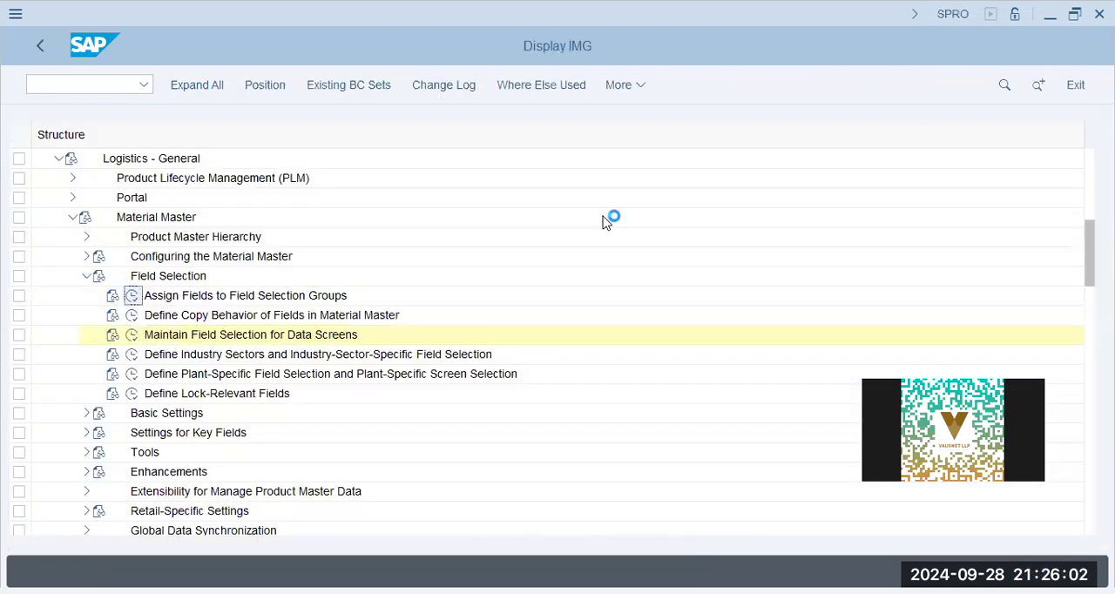
click(454, 270)
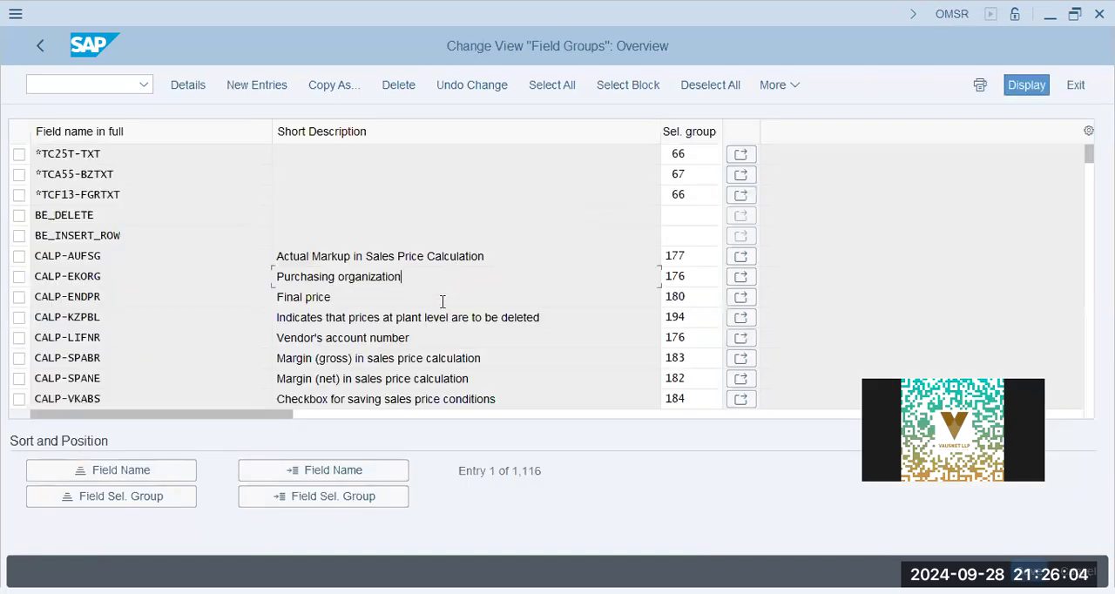
click(293, 470)
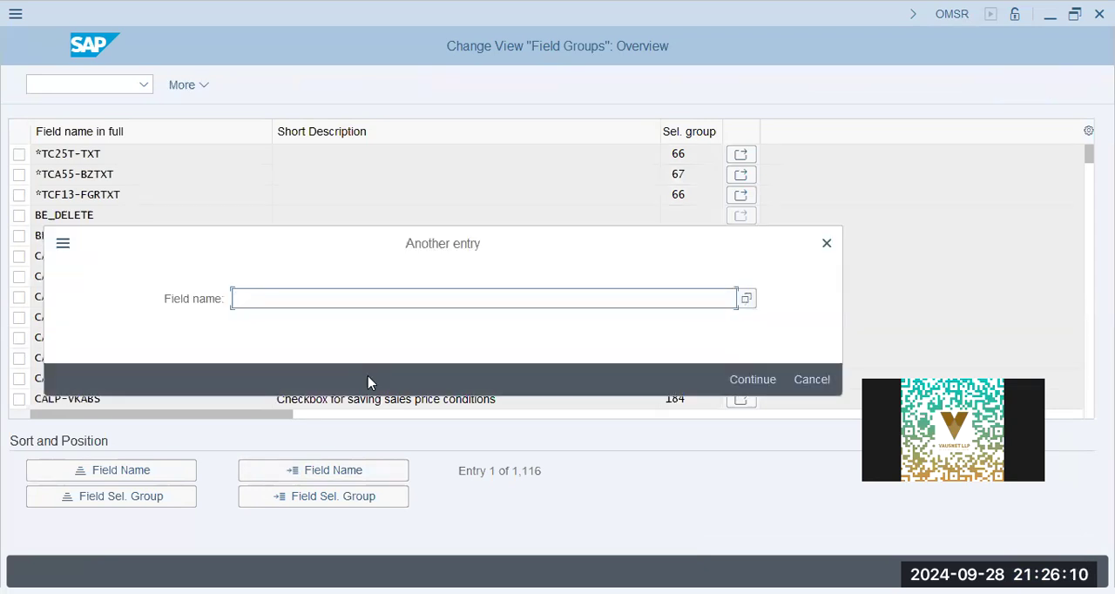
text(mg03steuer)
key(Return)
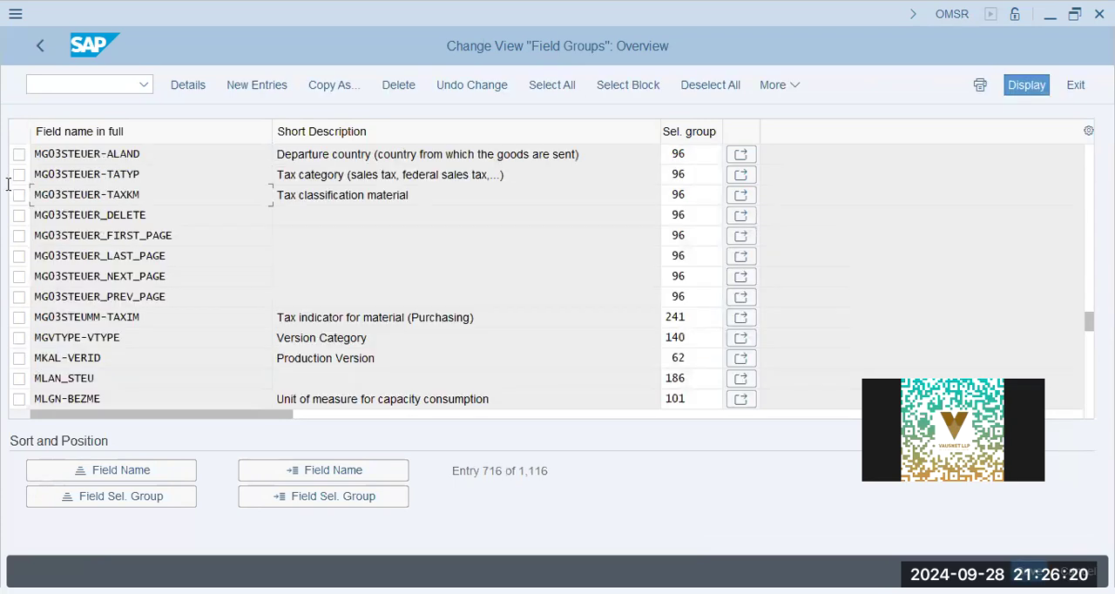
- Open the data screen field selection for the group assigned to MG03STEUER-TAXKM, Tax classification material, and locate that field
click(375, 195)
key(Tab)
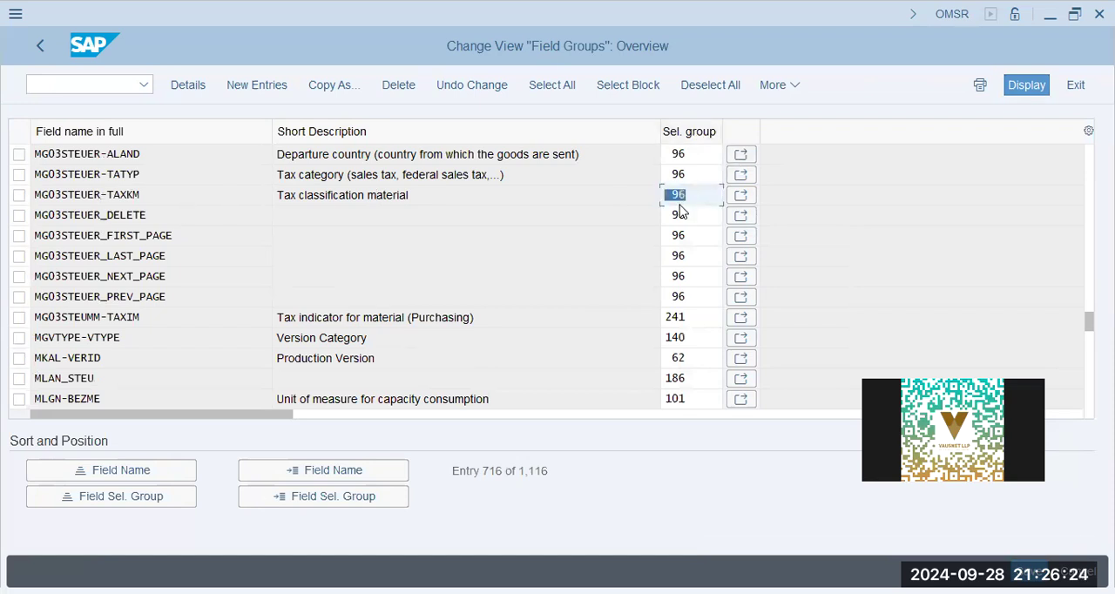
click(741, 197)
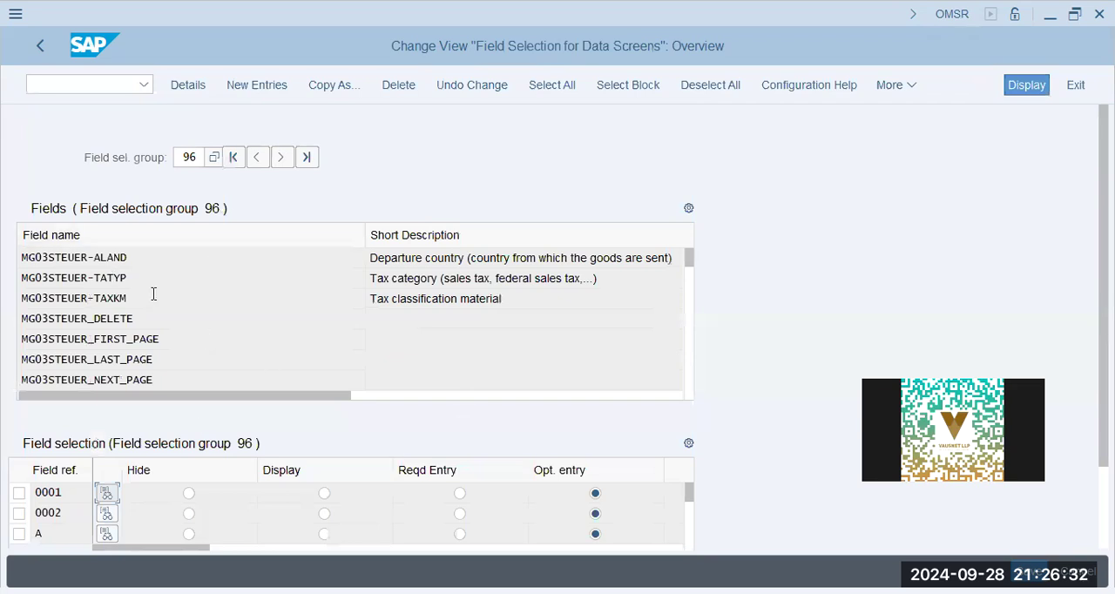
drag(154, 295, 4, 294)
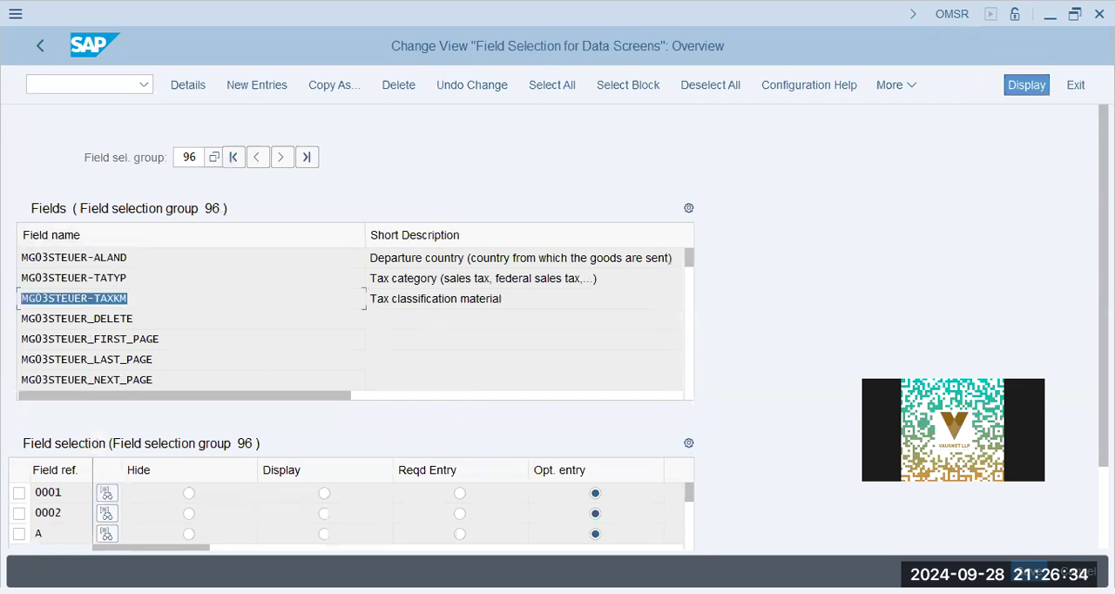
scroll(349, 331, down, 3)
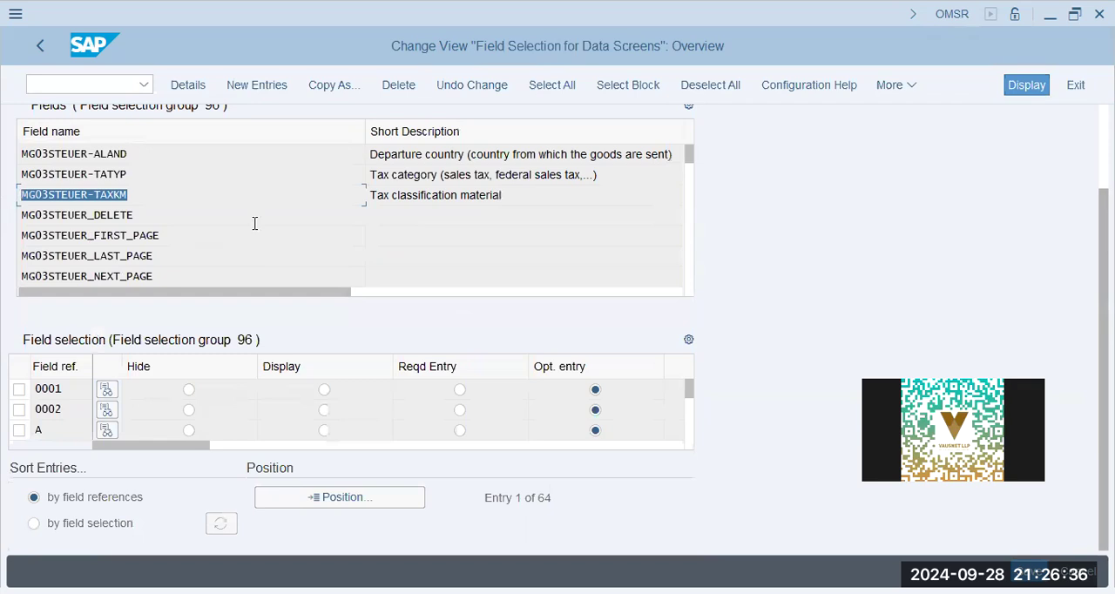
key(Tab)
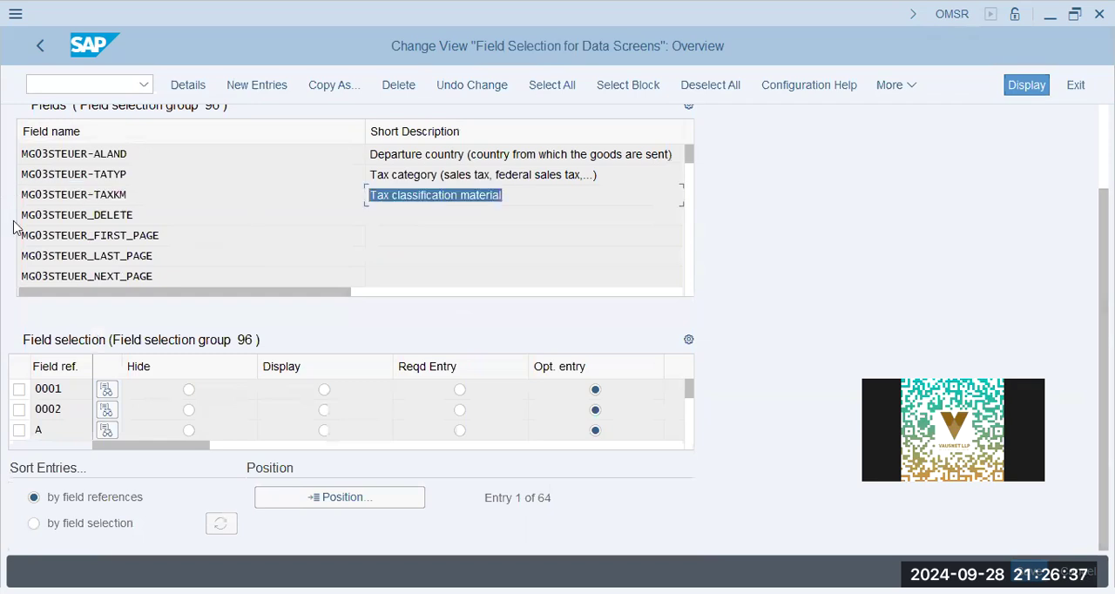
- Position the field references of field selection group 96 at FERT and check its entry setting
click(346, 498)
text(fert)
key(Return)
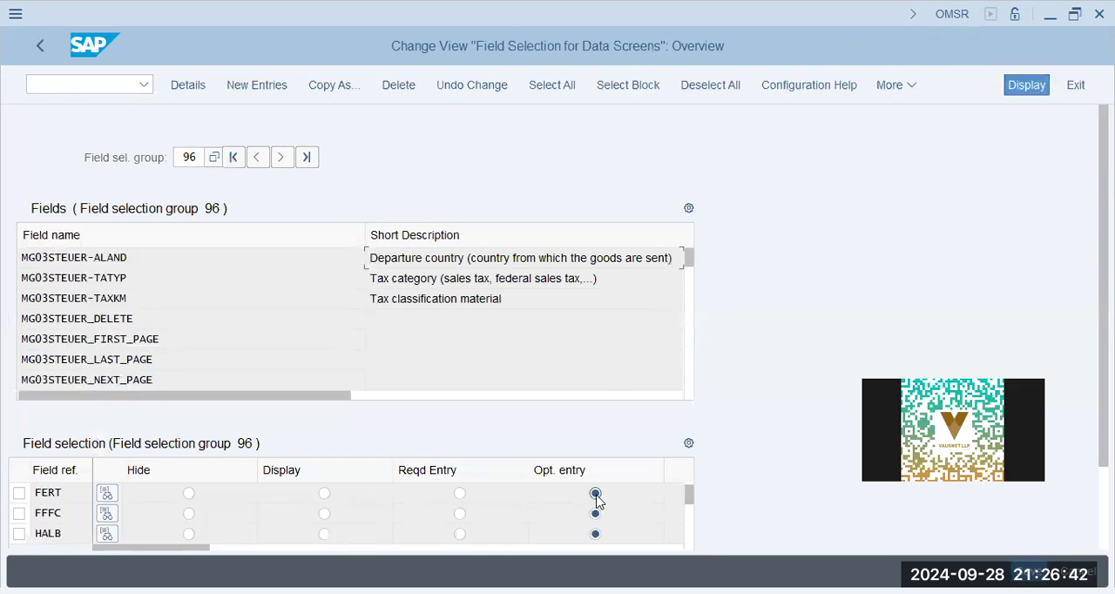
click(595, 494)
click(595, 494)
drag(524, 299, 5, 321)
click(186, 156)
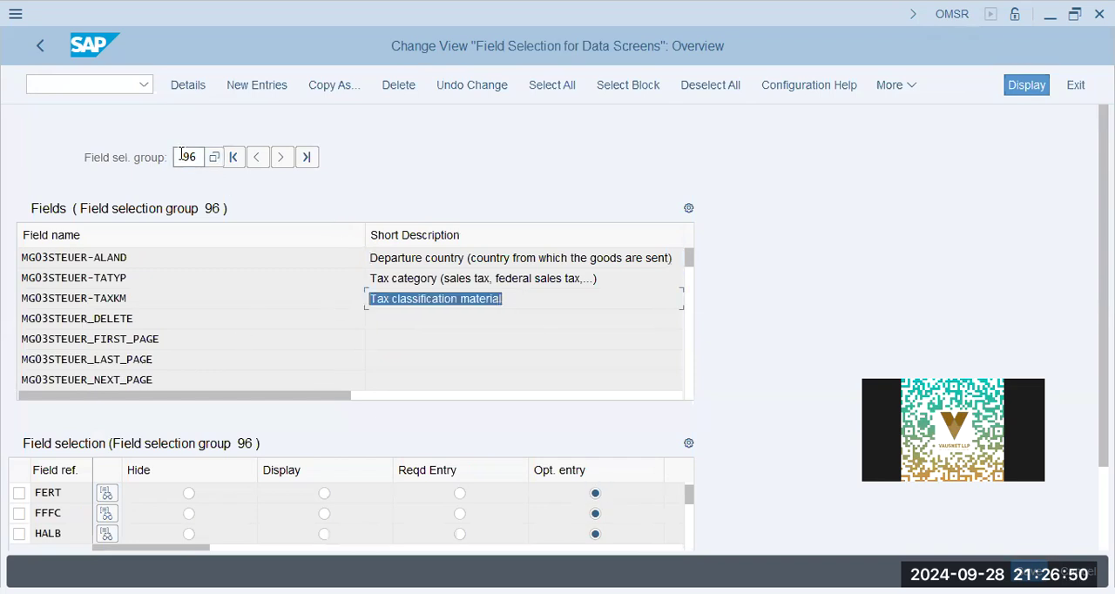
- Return to the field groups list, recheck the Tax classification material field, and go back to the IMG
click(37, 46)
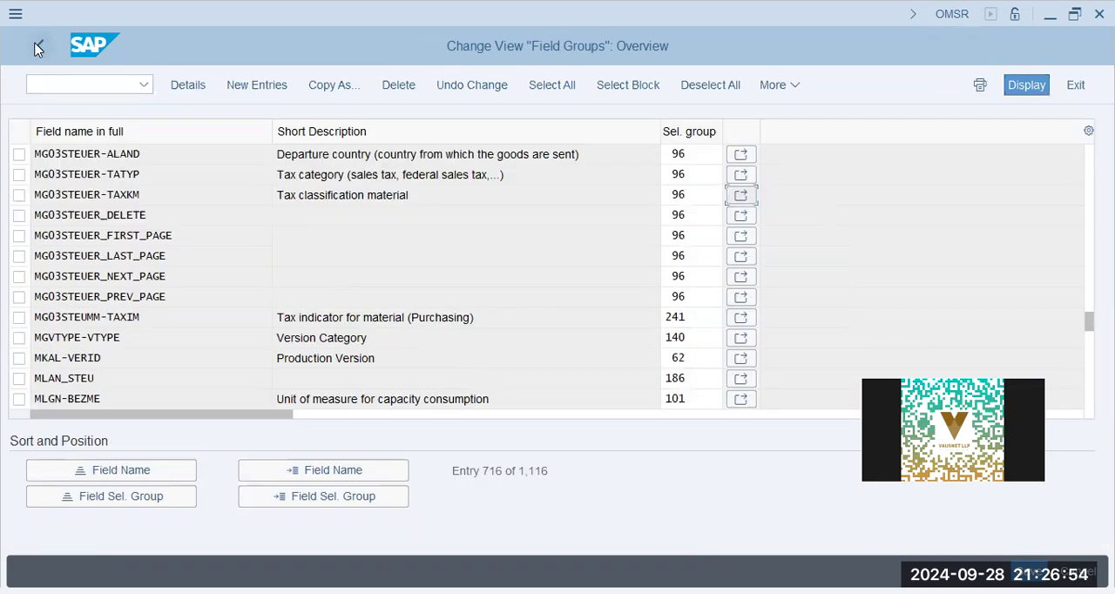
click(409, 173)
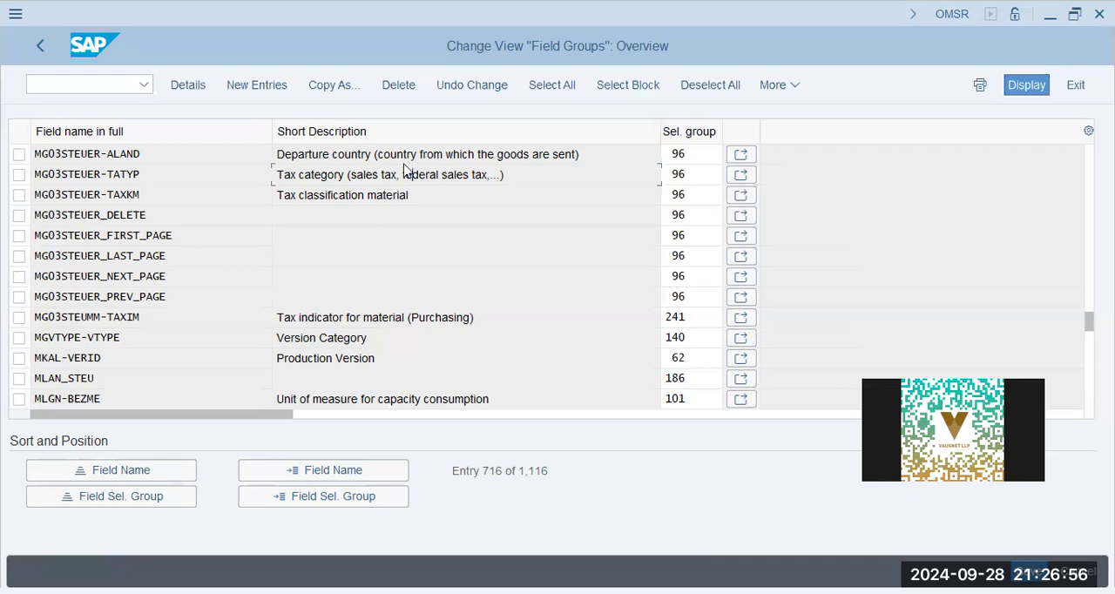
drag(432, 194, 46, 181)
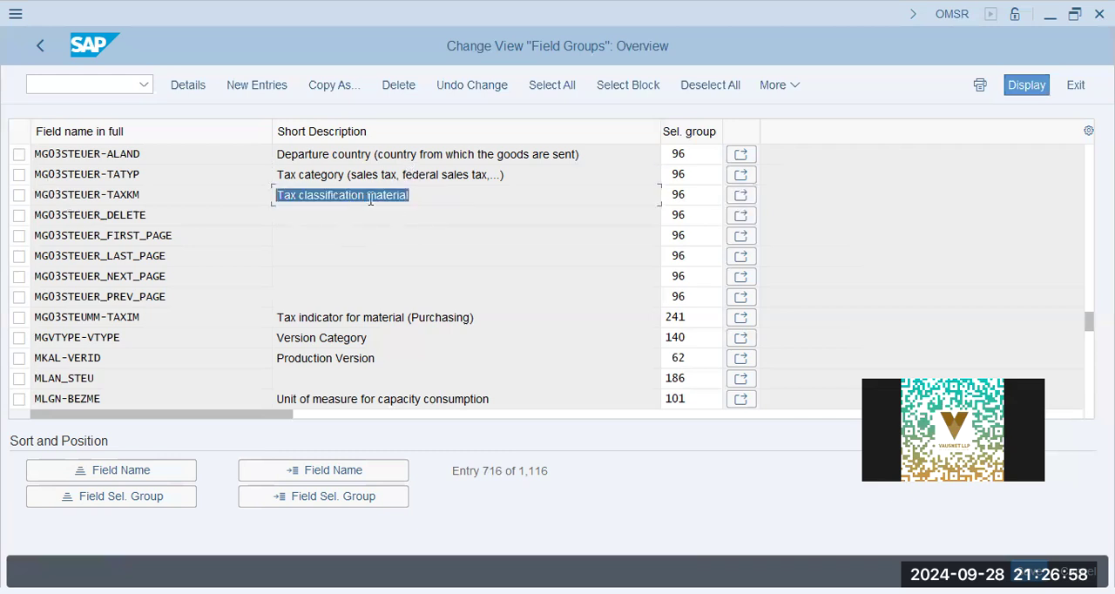
drag(425, 197, 0, 191)
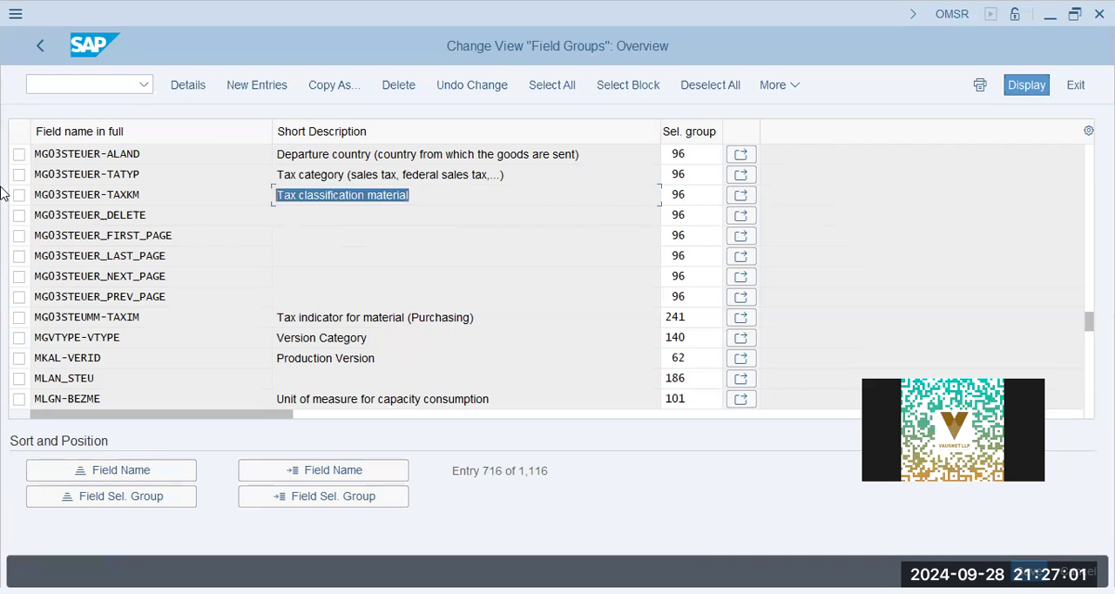
click(40, 41)
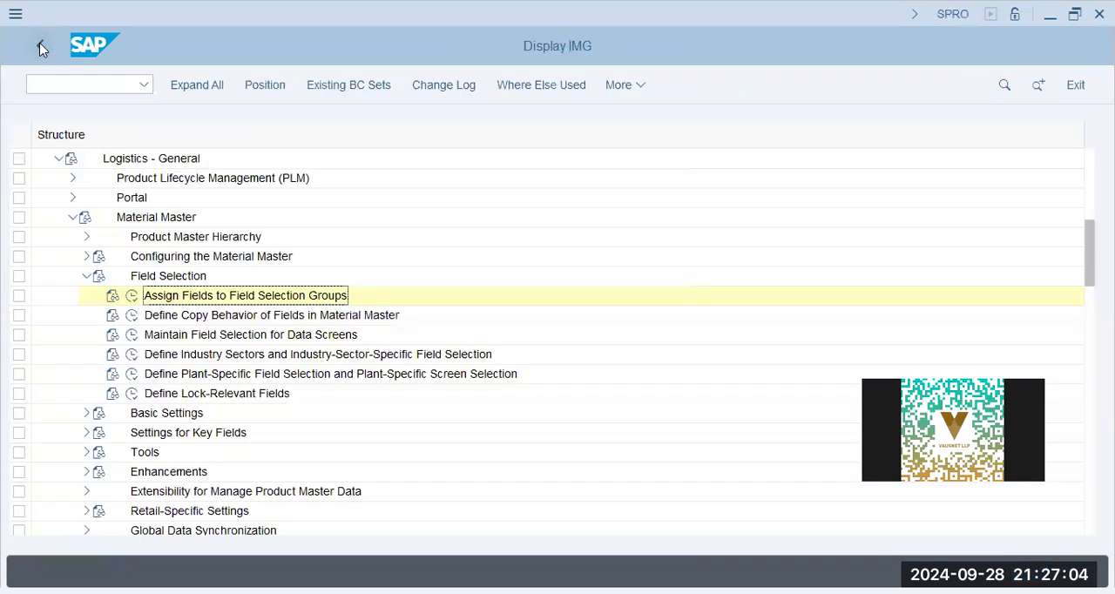
- Display the Maintain Field Selection for Data Screens view and leave it again
click(187, 317)
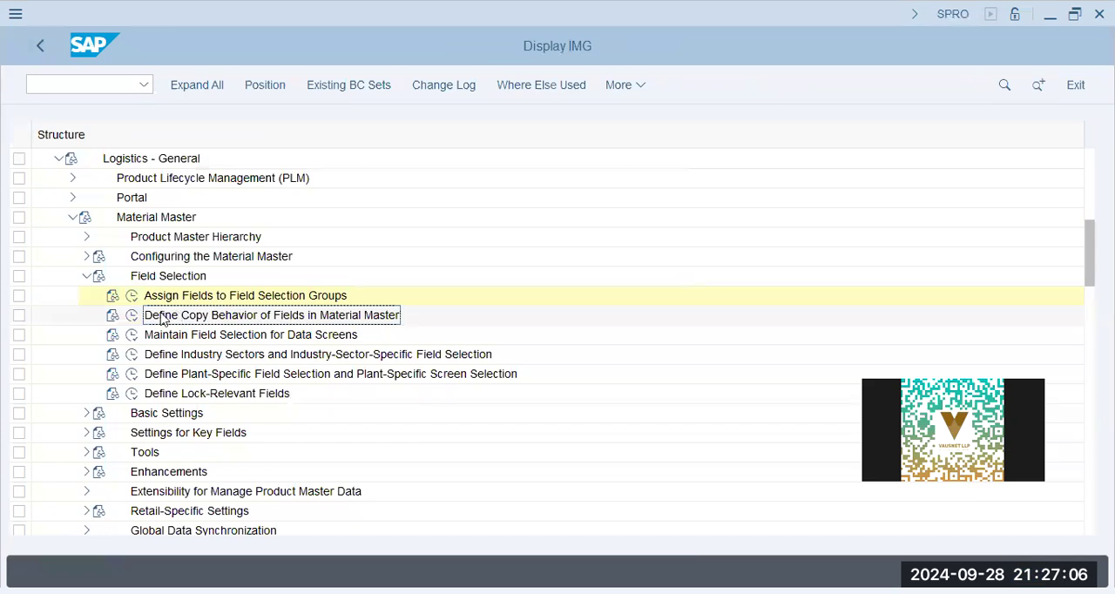
click(132, 338)
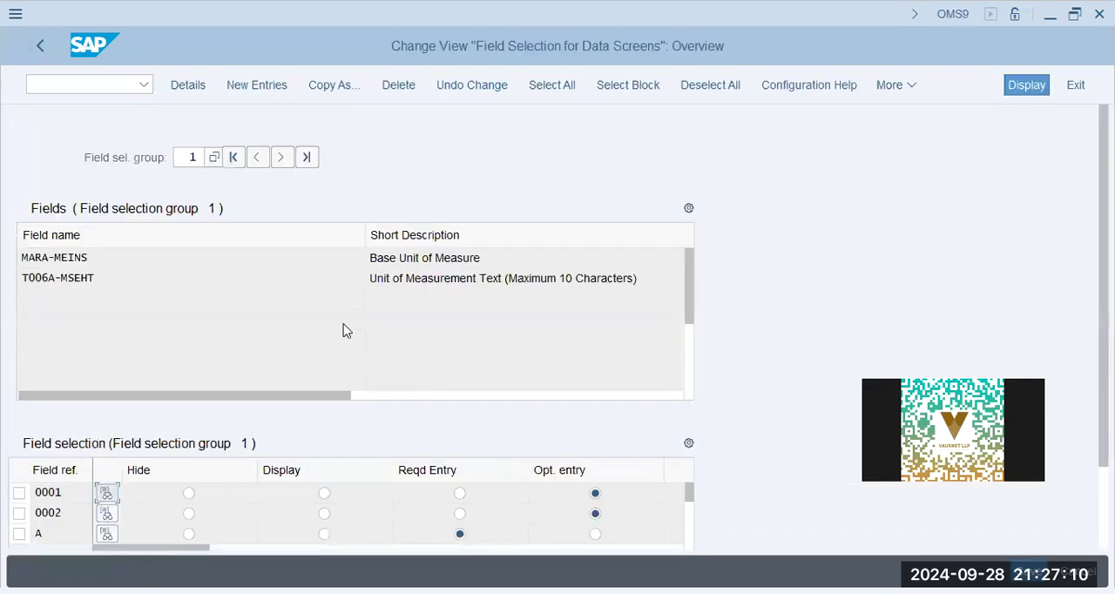
click(42, 49)
- Look up industry sector M in Define Industry Sectors and Industry-Sector-Specific Field Selection and check its field reference
click(174, 354)
click(131, 354)
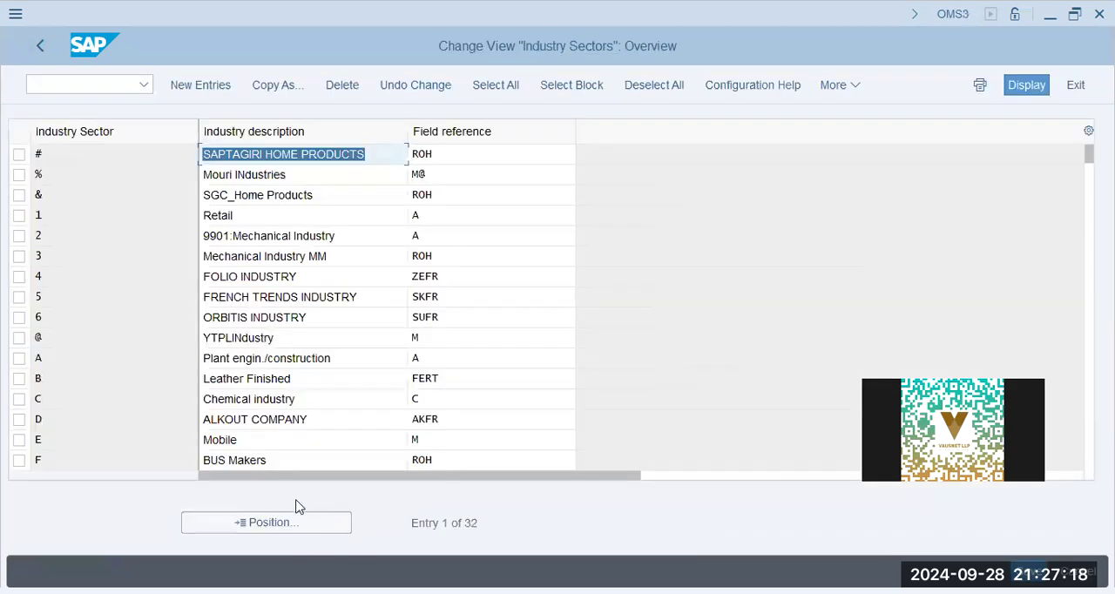
click(283, 533)
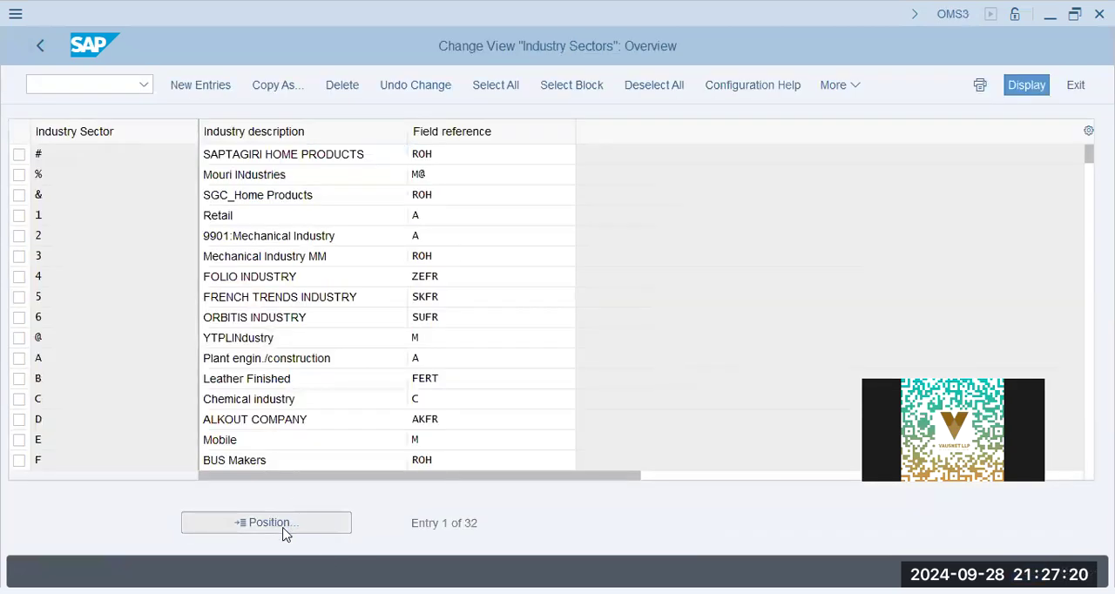
key(Return)
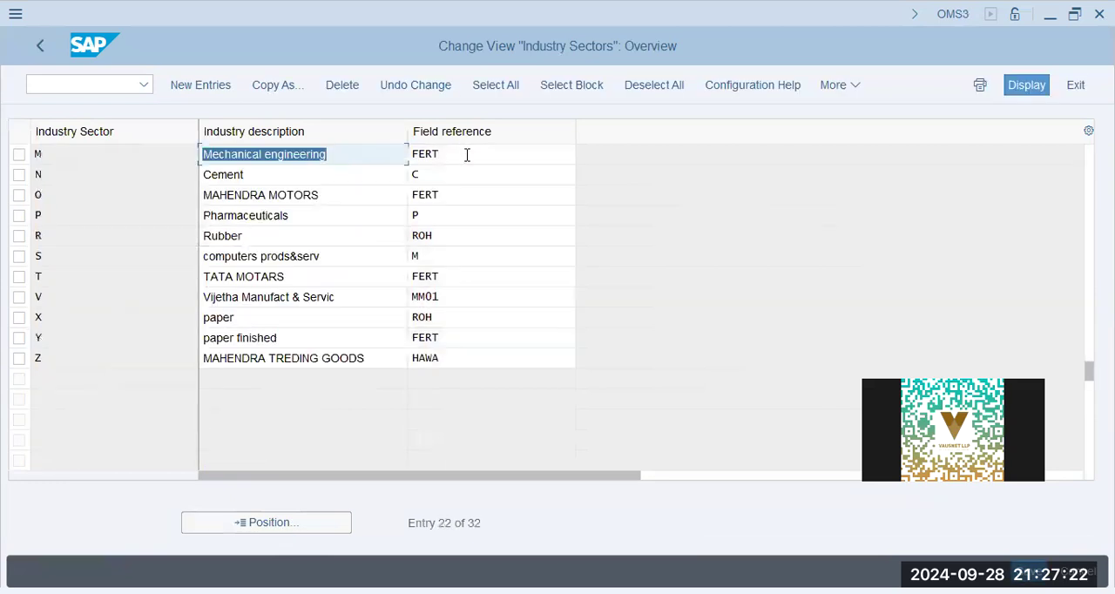
click(467, 155)
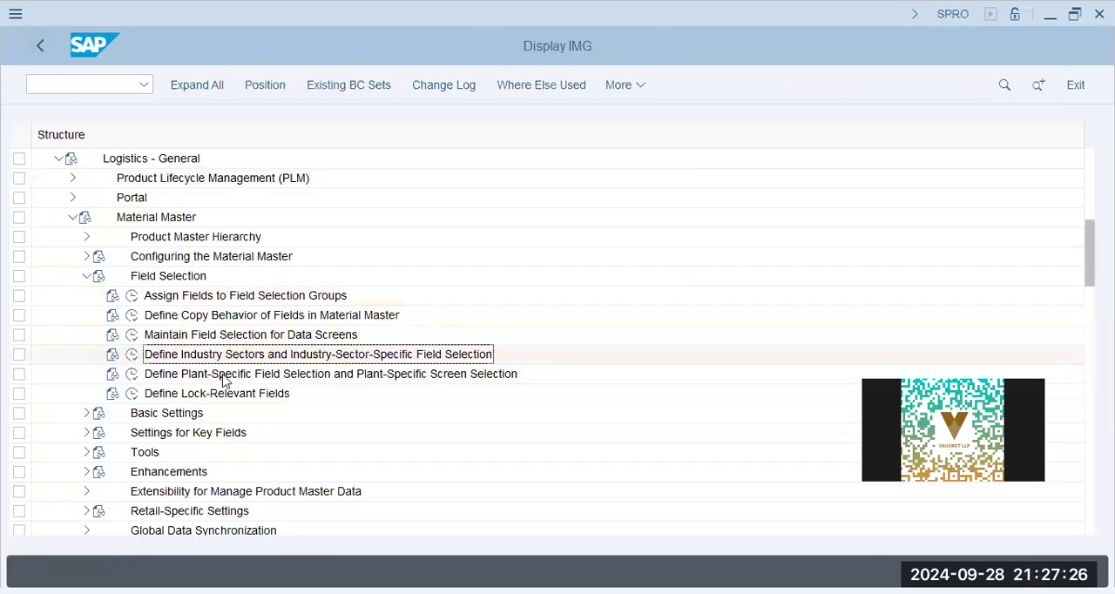
- Look up plant AA42 in Define Plant-Specific Field Selection and Plant-Specific Screen Selection and check its field reference
click(218, 374)
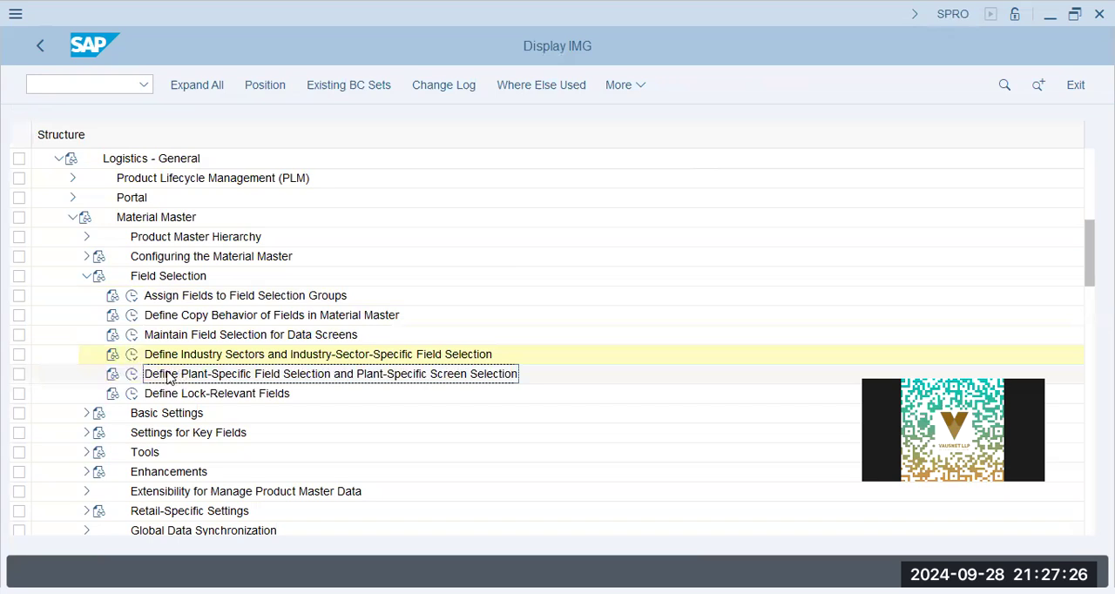
click(129, 376)
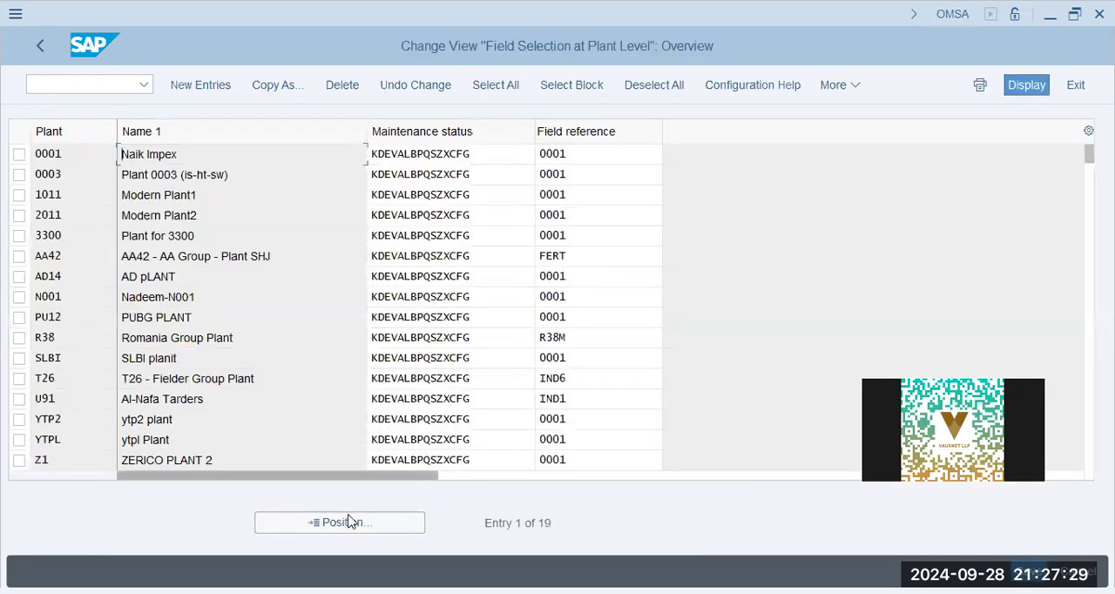
click(351, 522)
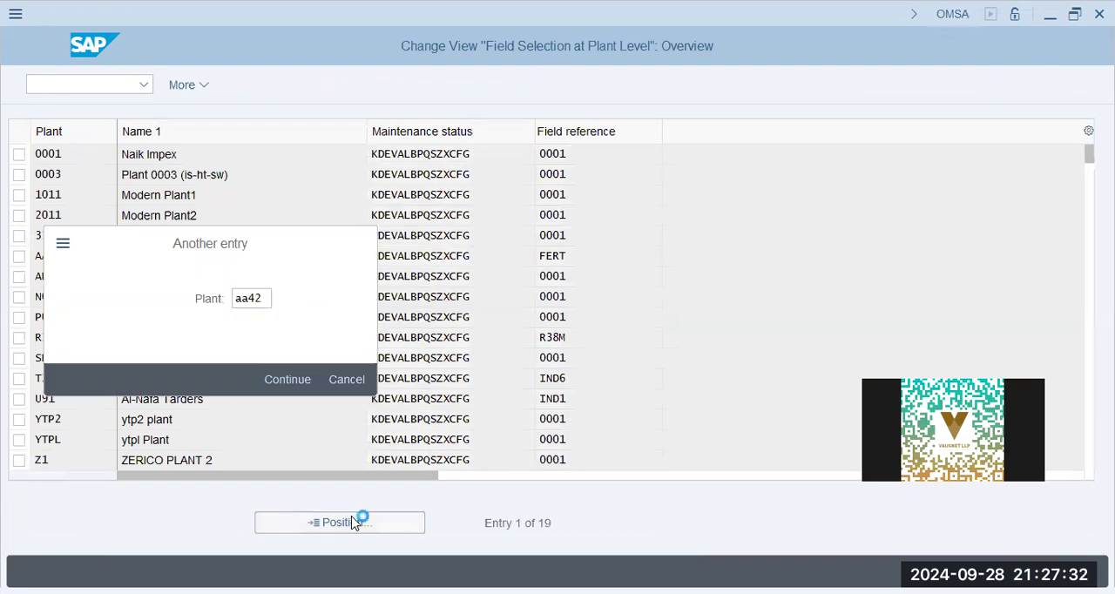
text(aa42)
key(Return)
click(566, 153)
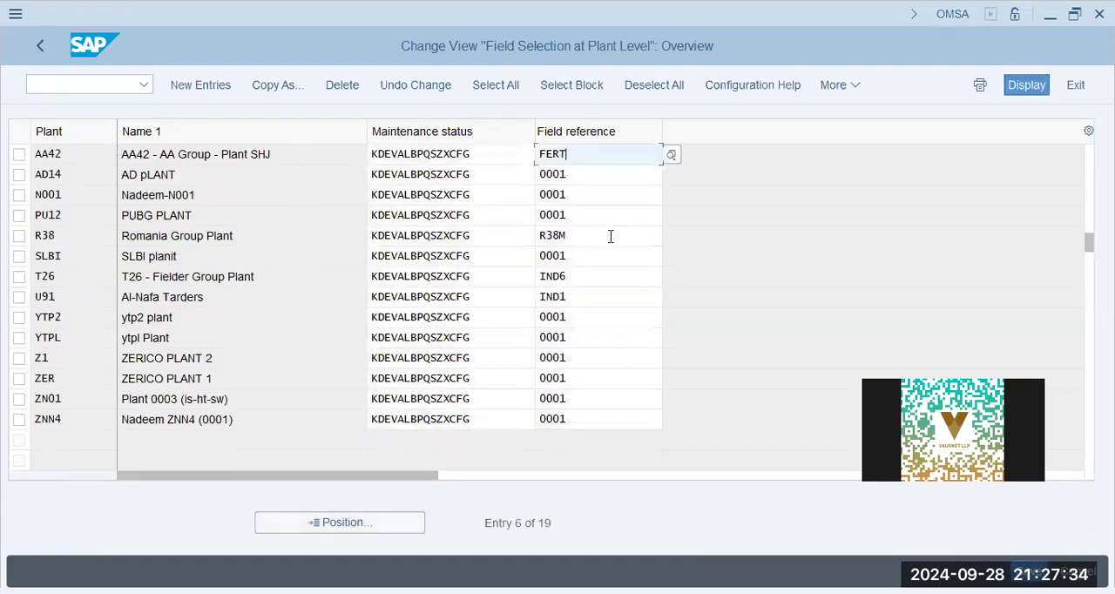
- Examine the list of possible maintenance status values for plant AA42 and close it without choosing one
click(487, 155)
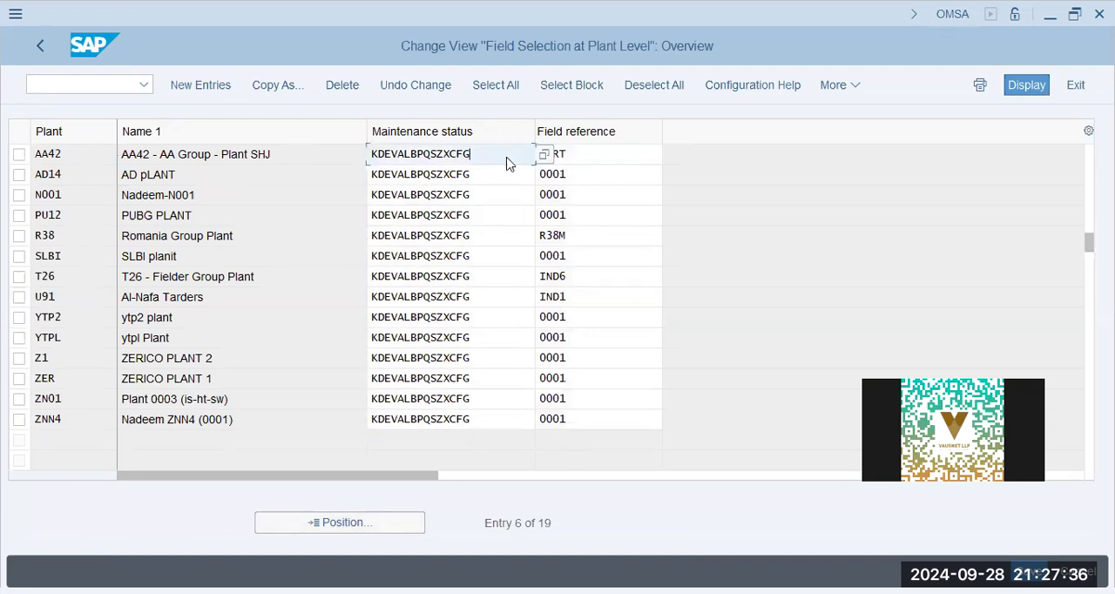
click(542, 155)
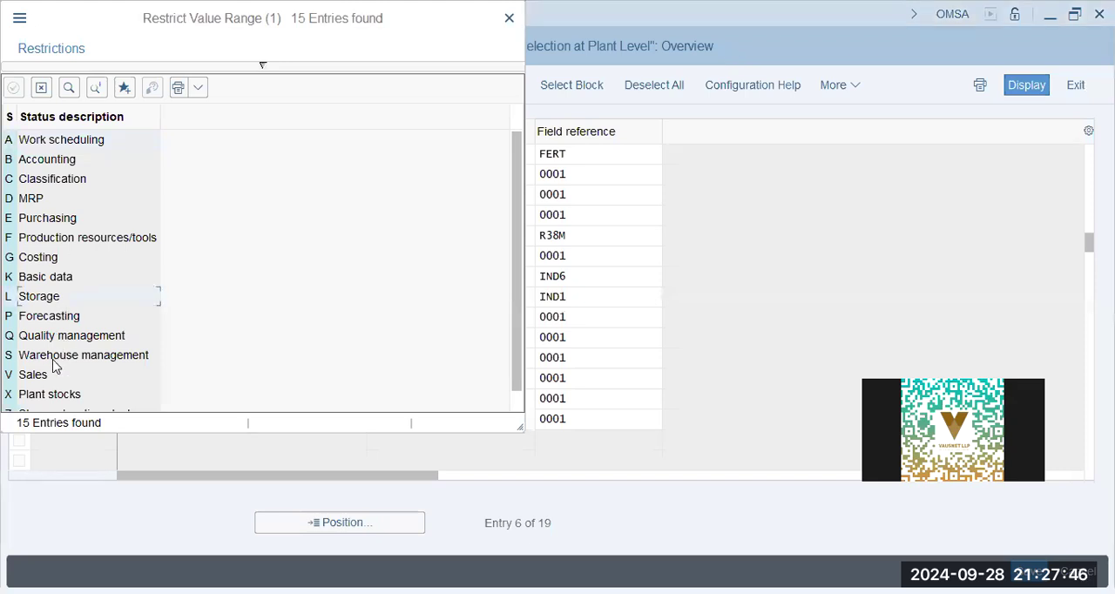
click(52, 393)
scroll(79, 285, down, 1)
scroll(84, 286, up, 1)
click(57, 198)
click(509, 18)
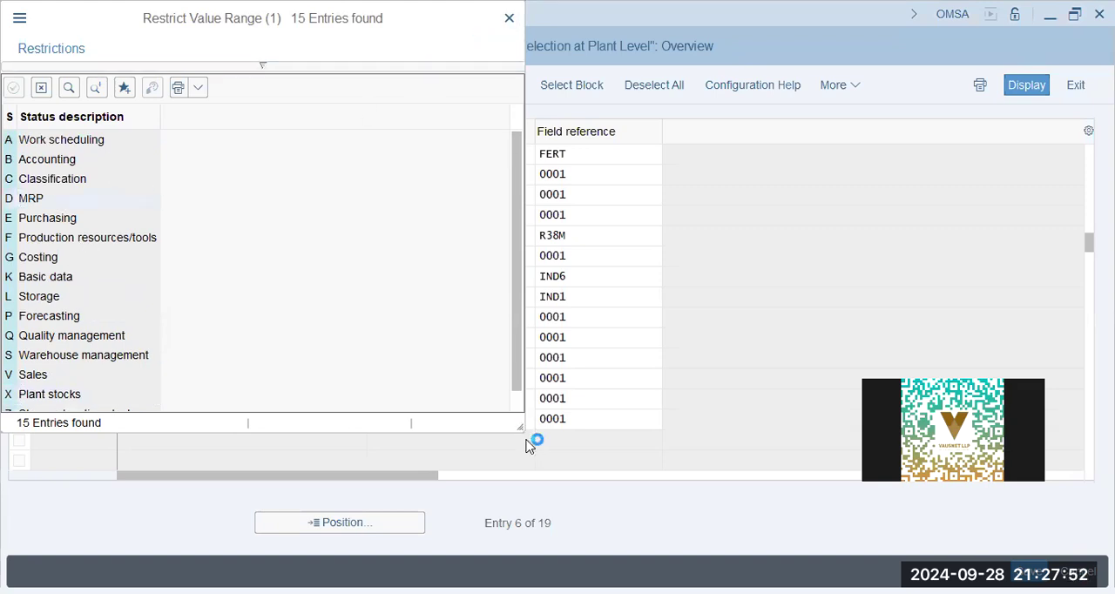
- Leave the plant-level field selection view and look through the Basic Settings activities under Material Master
click(607, 159)
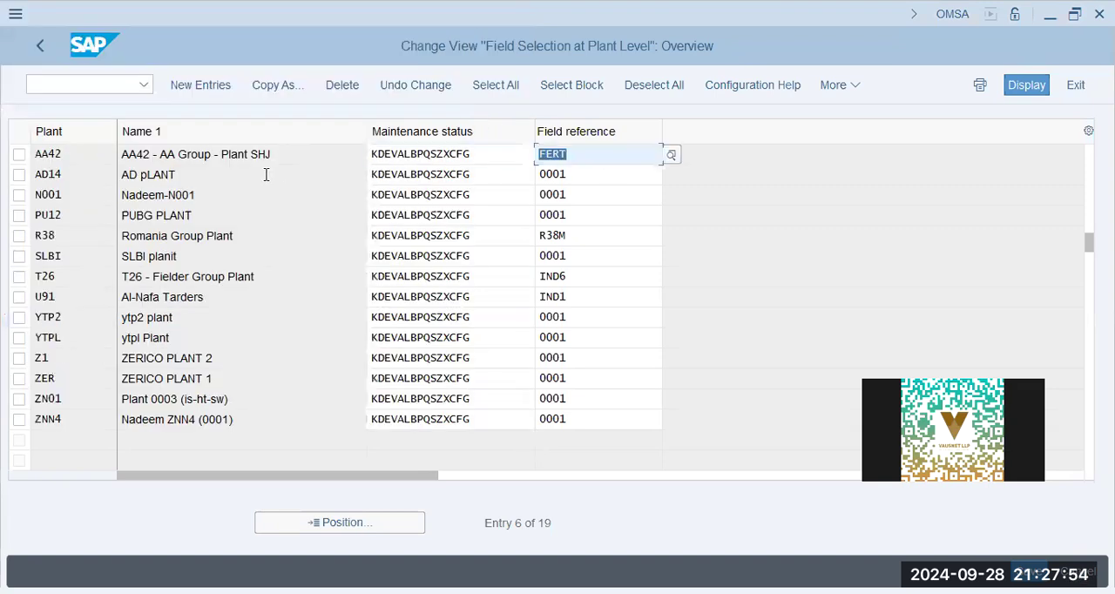
click(40, 47)
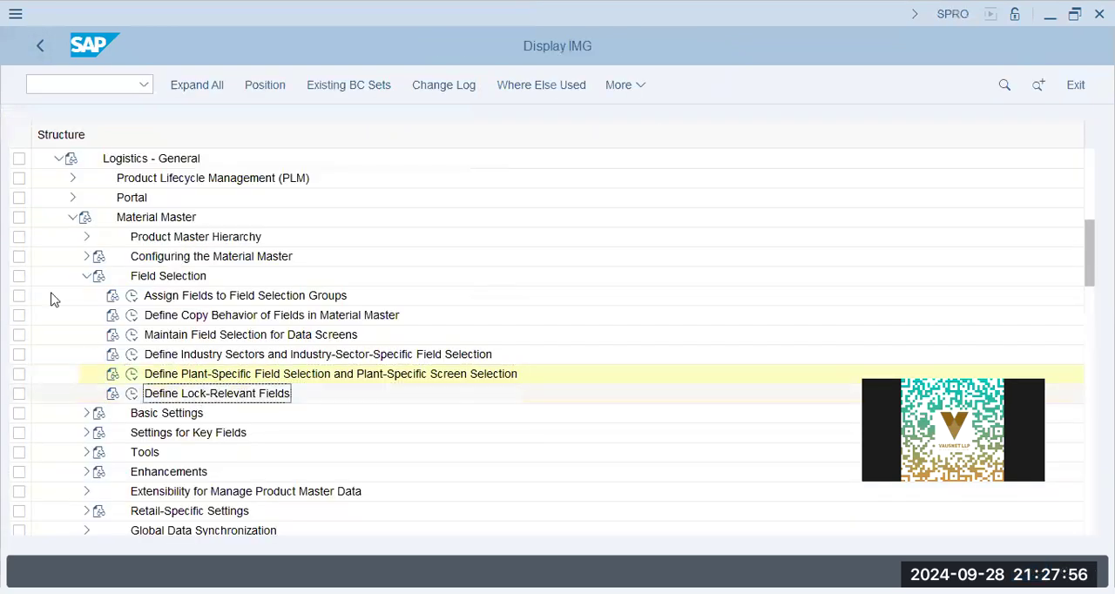
click(86, 277)
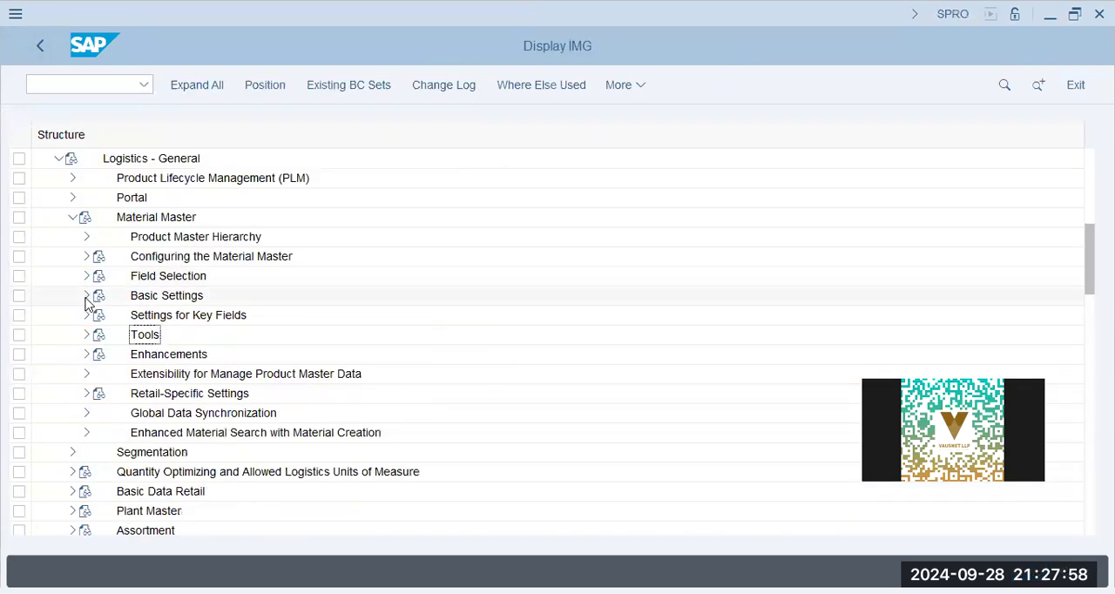
click(86, 296)
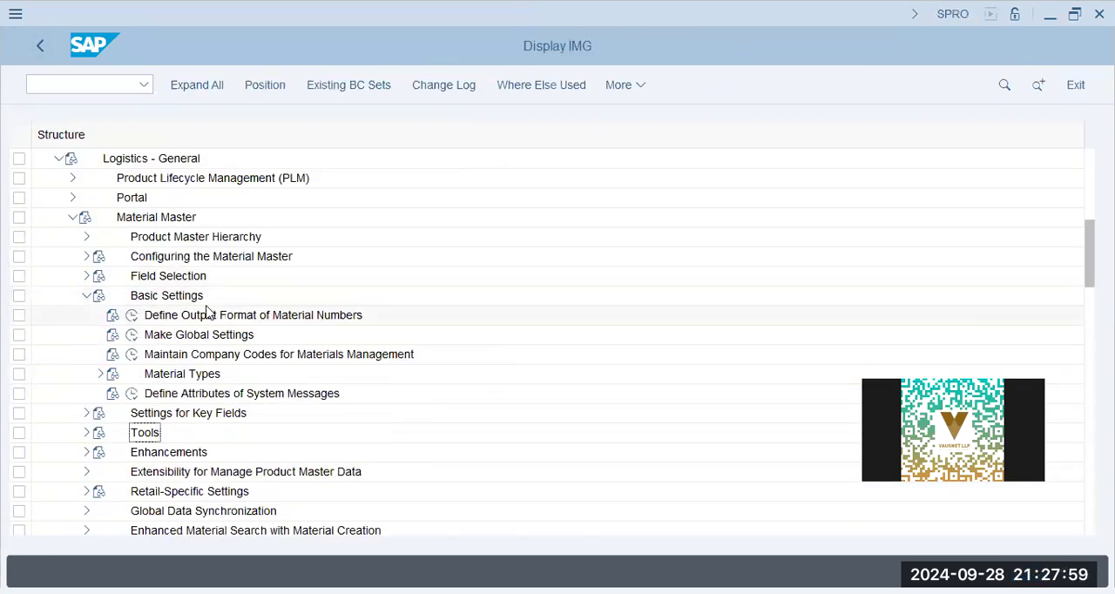
click(213, 375)
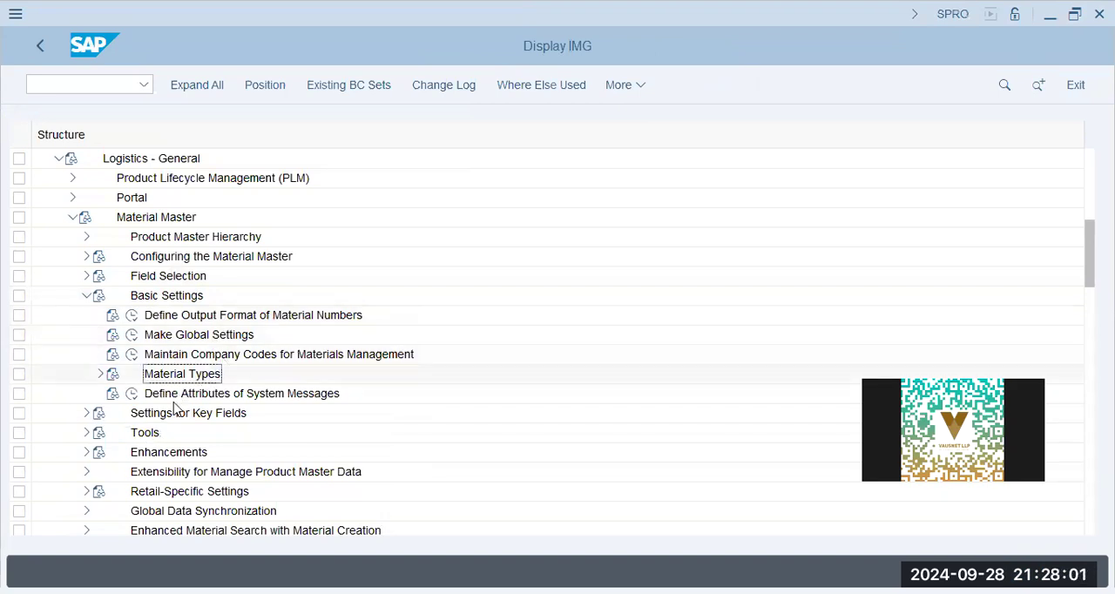
- Look through the Settings for Key Fields activities under Material Master, then collapse the Material Master node
click(87, 295)
click(86, 315)
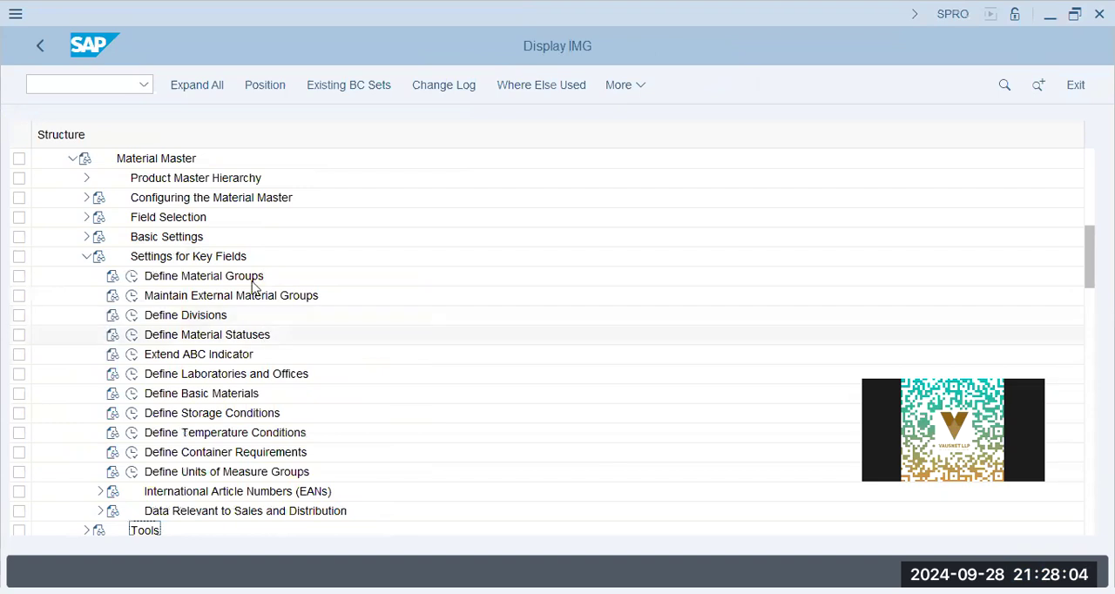
click(236, 277)
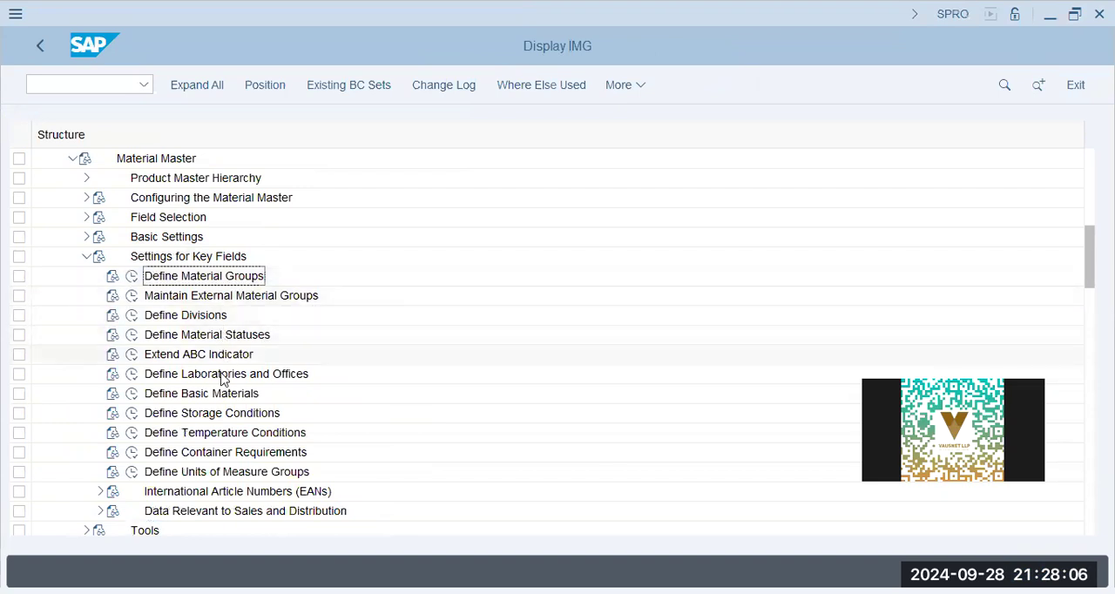
click(84, 257)
click(71, 157)
scroll(65, 270, up, 10)
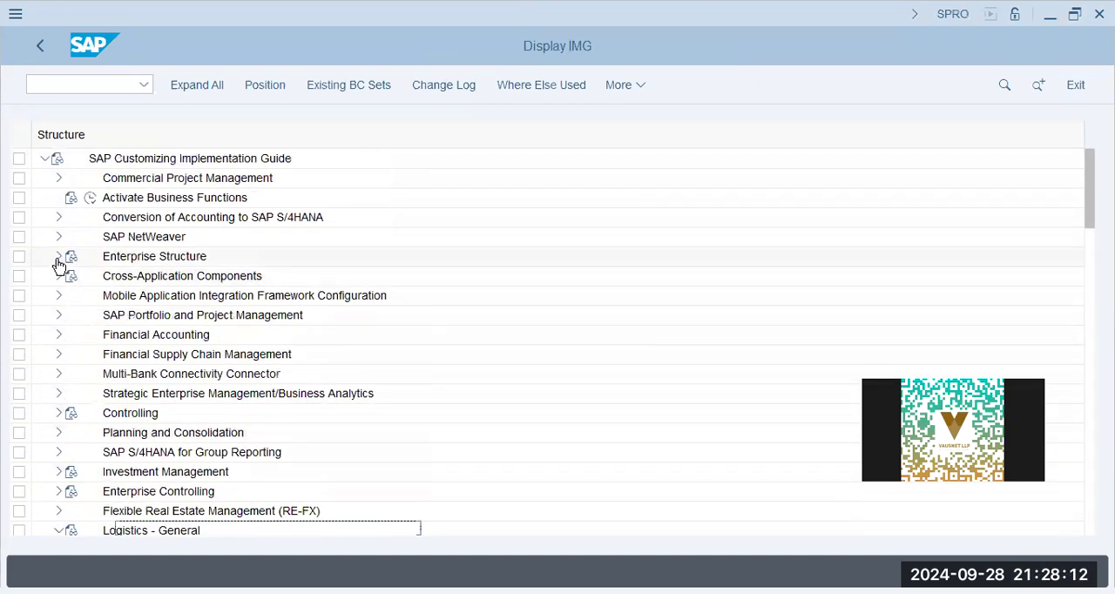
- Expand Financial Accounting Global Settings and its Tax on Sales/Purchases node in the implementation guide
click(59, 334)
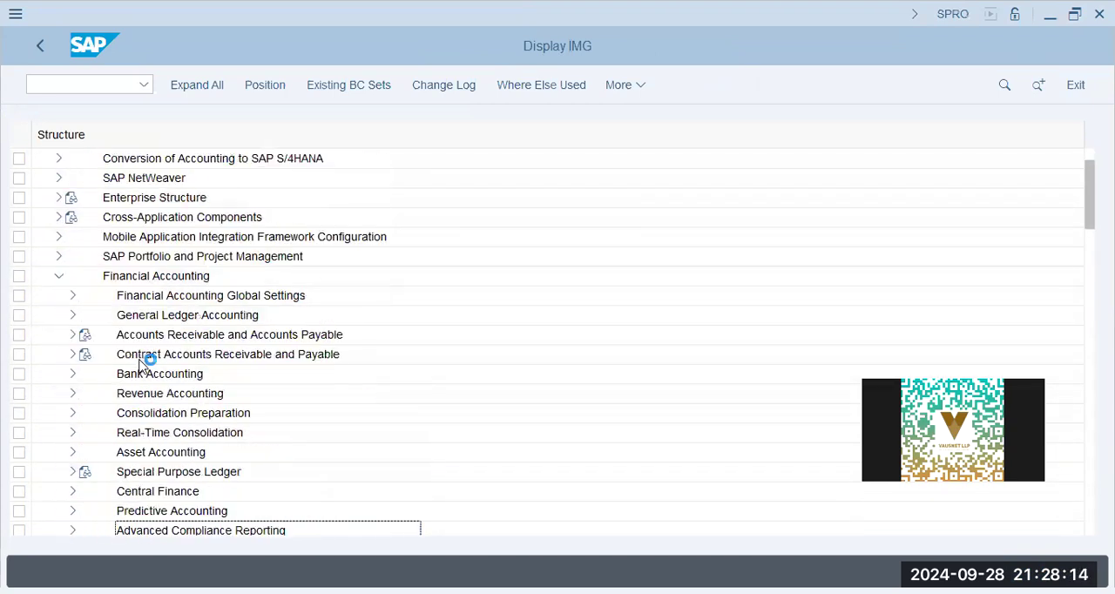
click(141, 299)
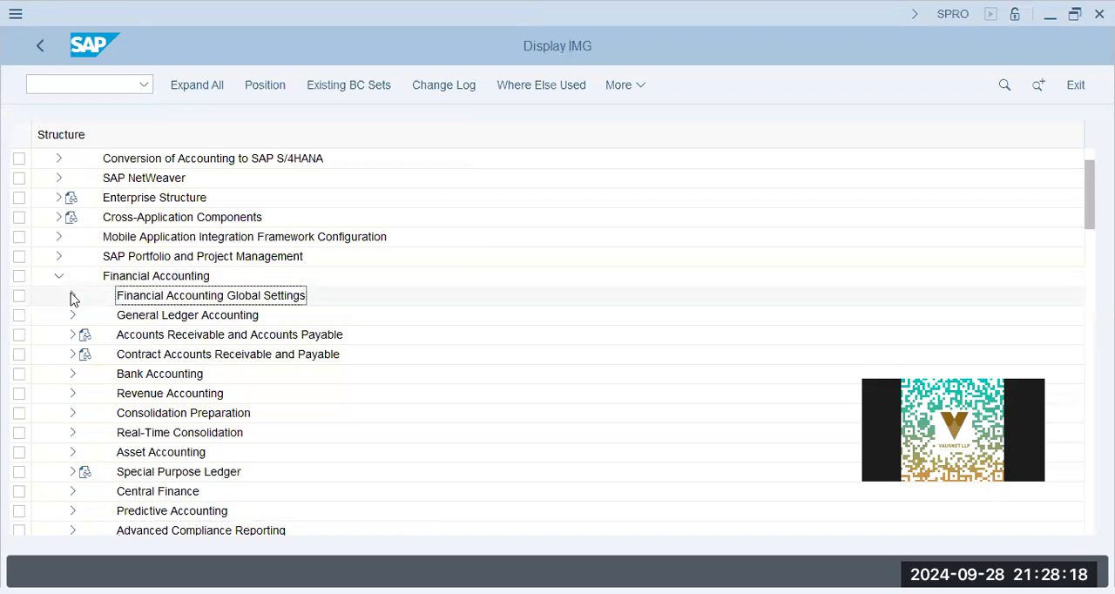
click(73, 296)
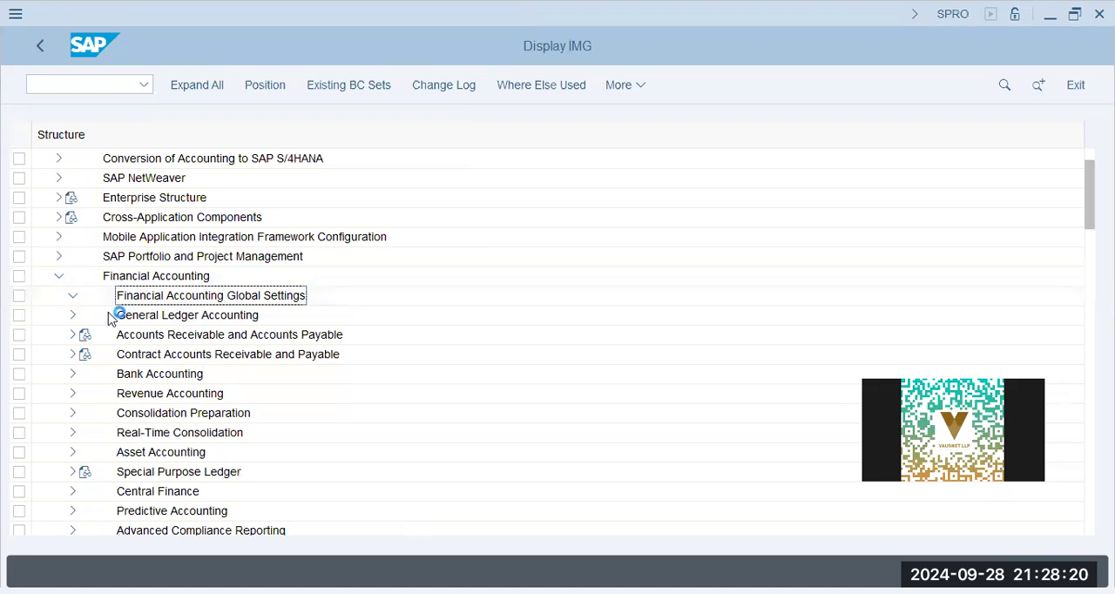
click(166, 378)
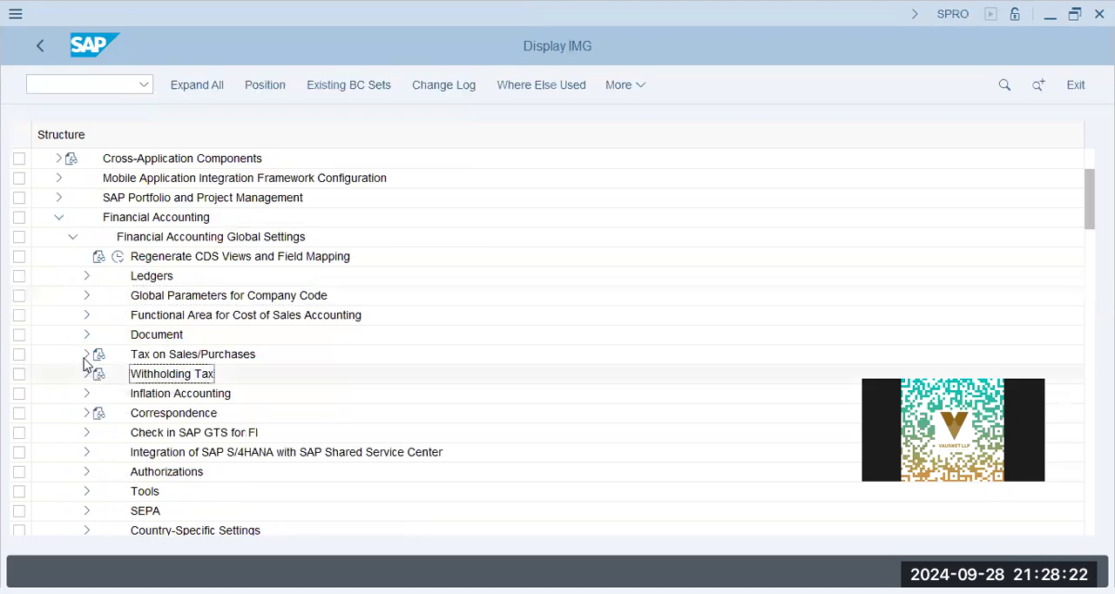
click(86, 355)
click(90, 373)
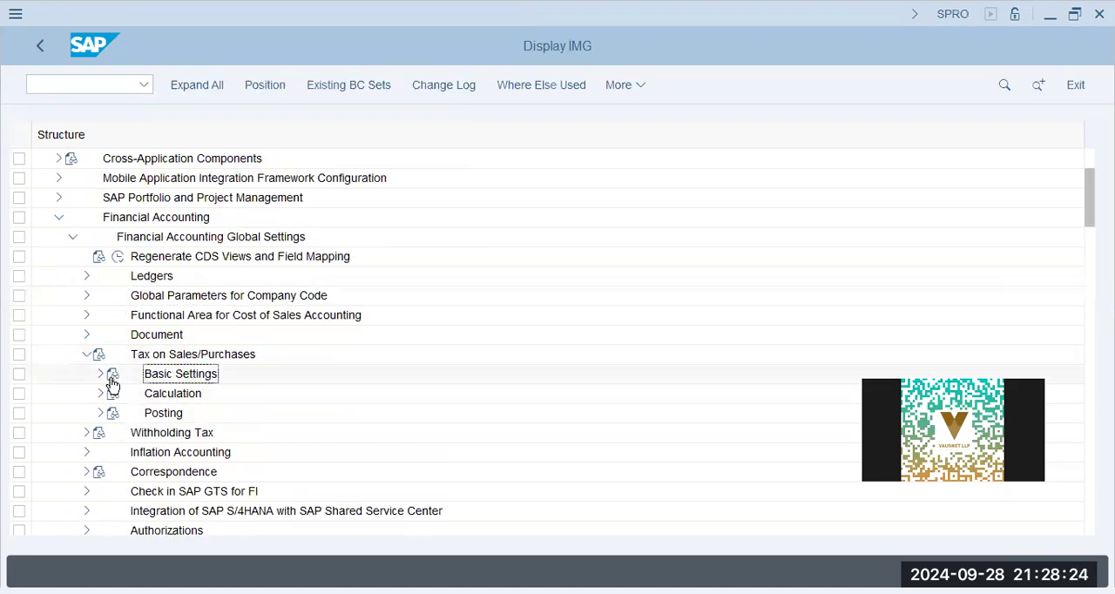
scroll(102, 375, up, 2)
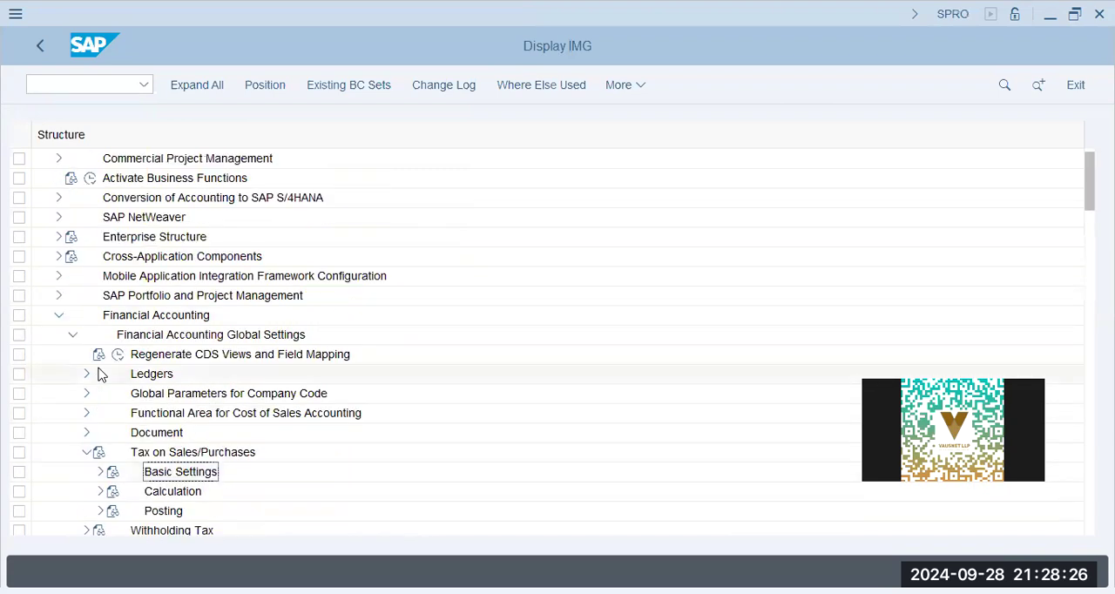
scroll(99, 374, down, 1)
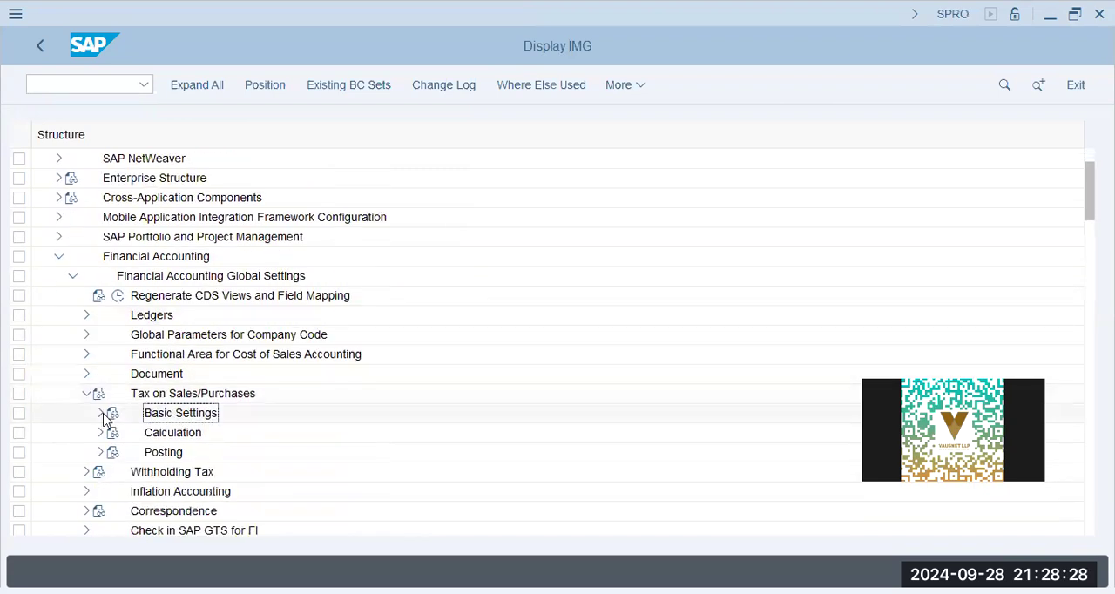
- Open the Define Procedures activity from the Basic Settings of Tax on Sales/Purchases
double_click(207, 415)
click(160, 179)
click(147, 180)
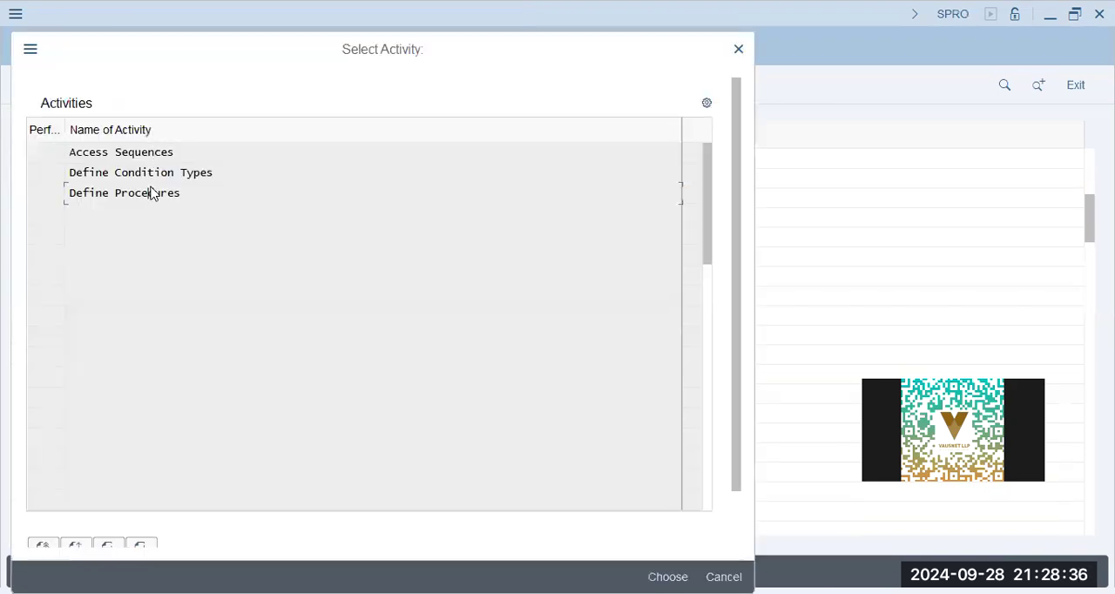
double_click(153, 194)
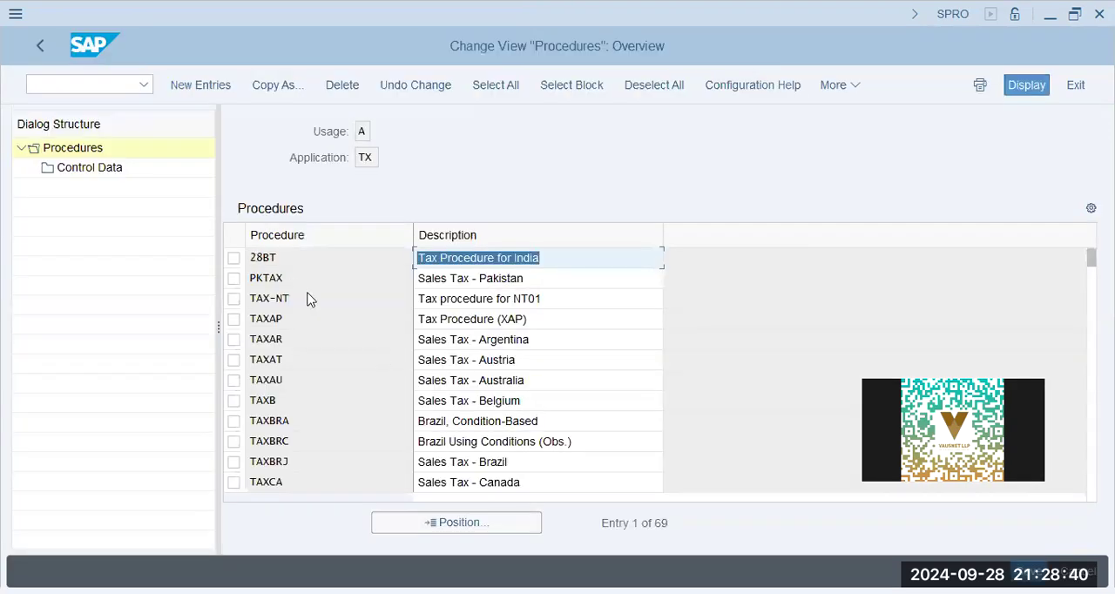
- Display the control data of tax procedure TAXAP
click(558, 320)
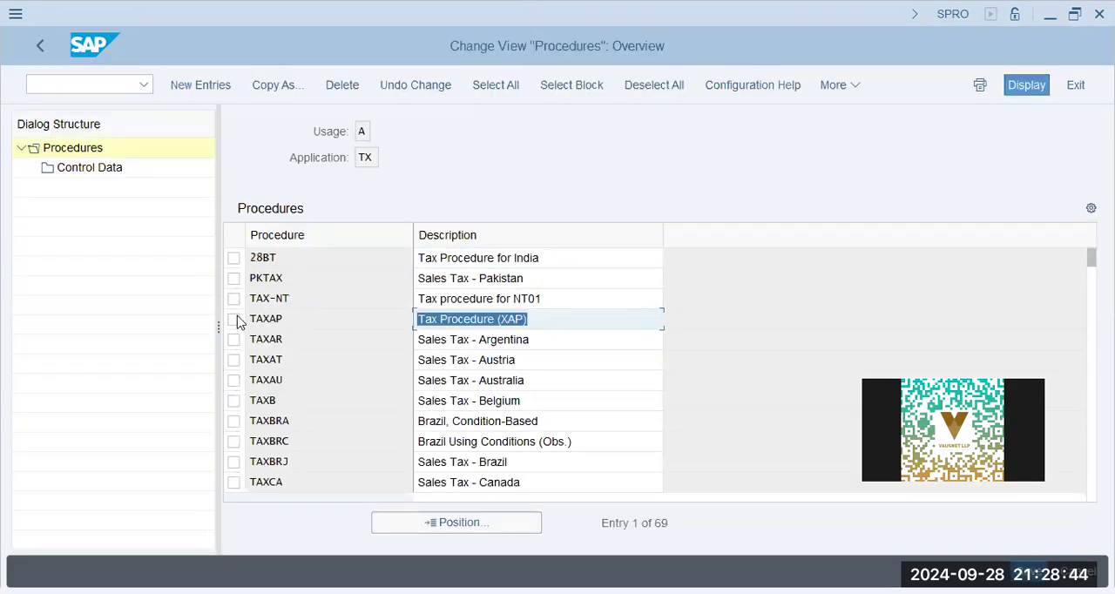
click(233, 319)
click(94, 168)
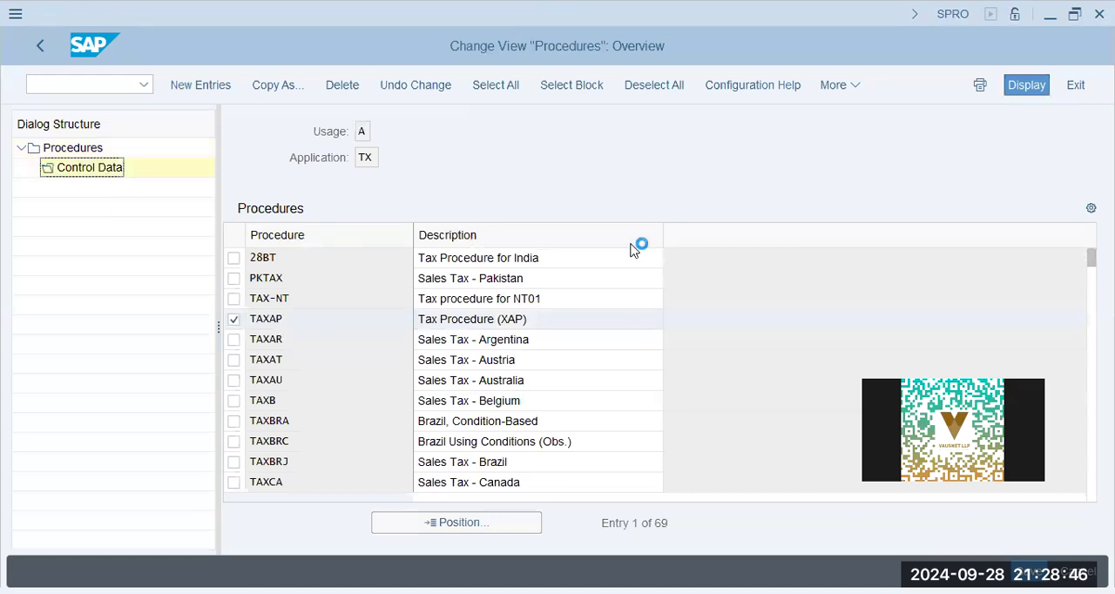
- Examine the Base Amount and Output Tax rows of TAXAP and their step references, then return to the procedures list
click(479, 233)
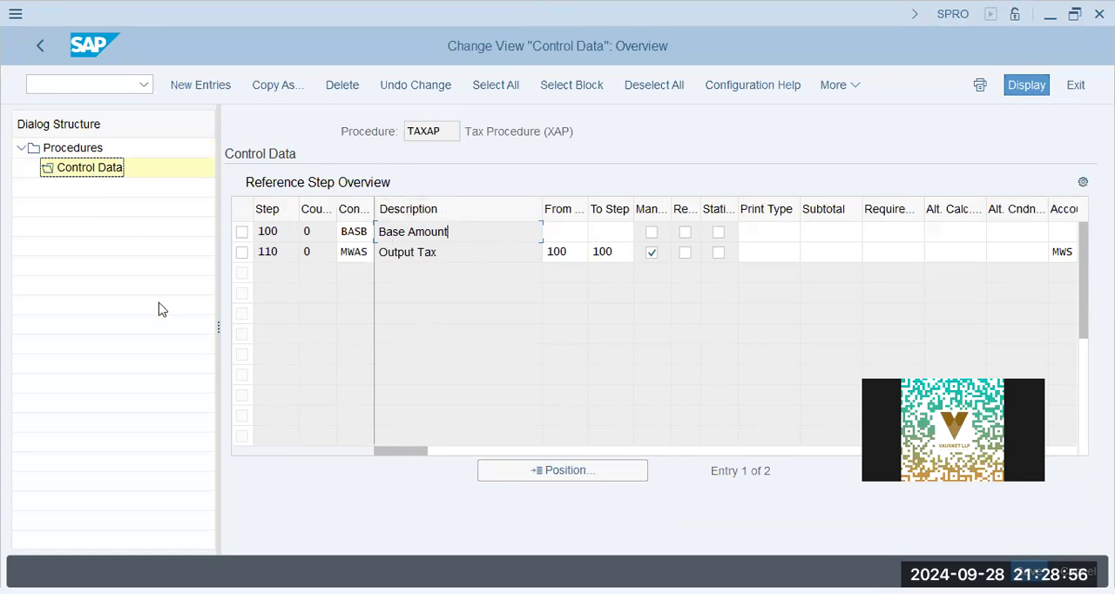
drag(470, 230, 174, 207)
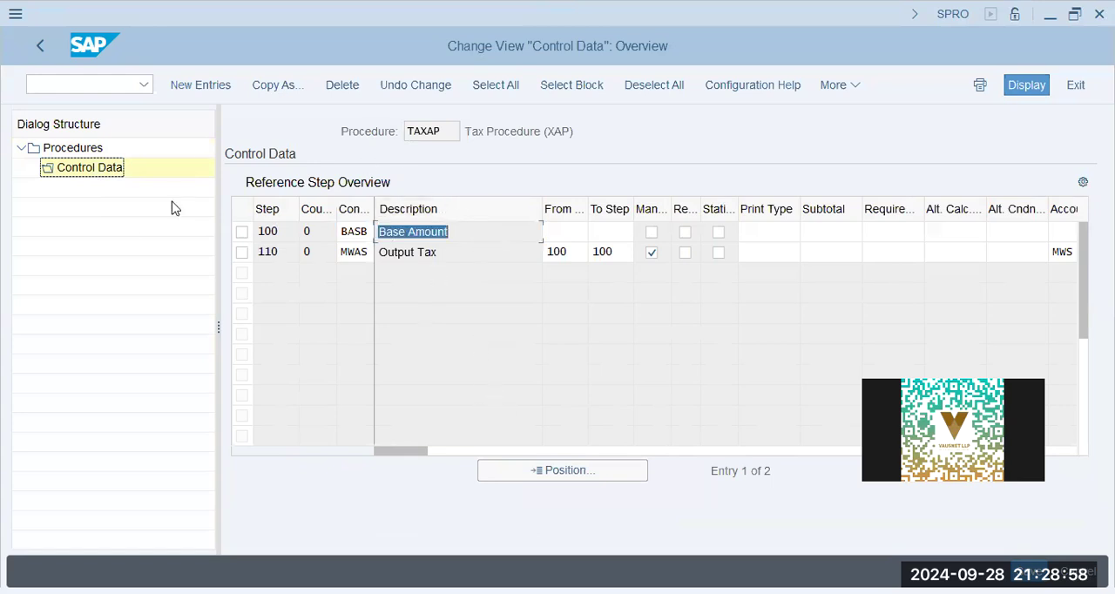
drag(444, 251, 218, 253)
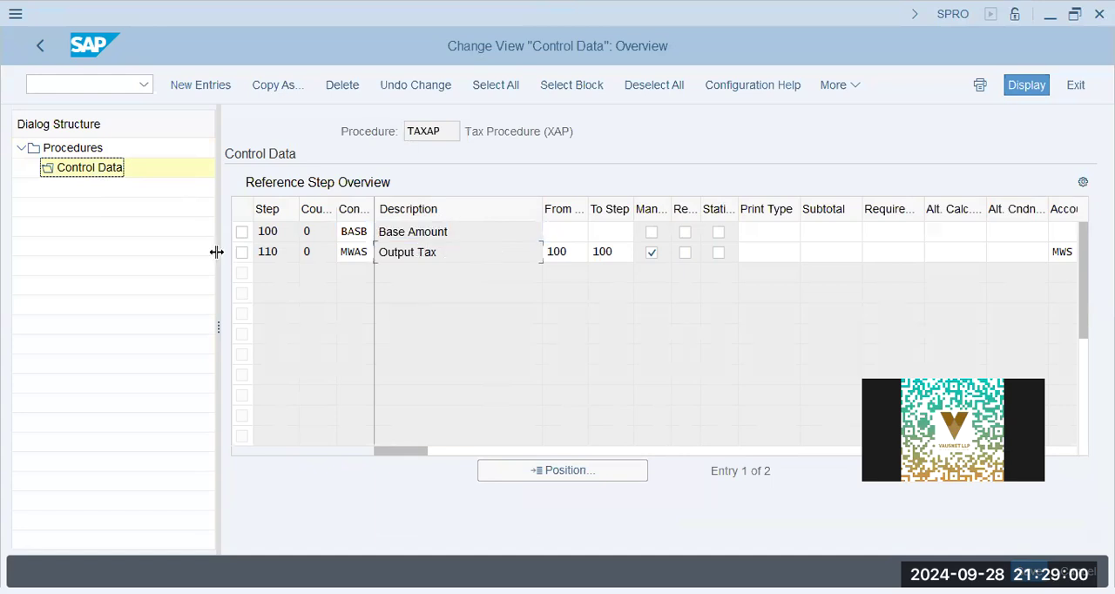
drag(480, 225, 122, 221)
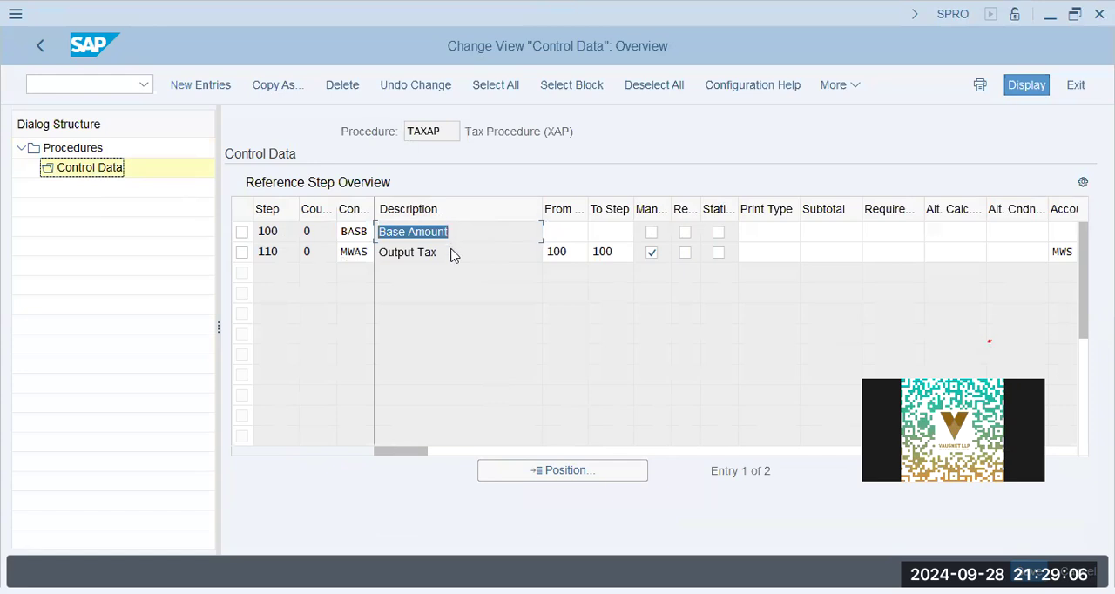
key(Down)
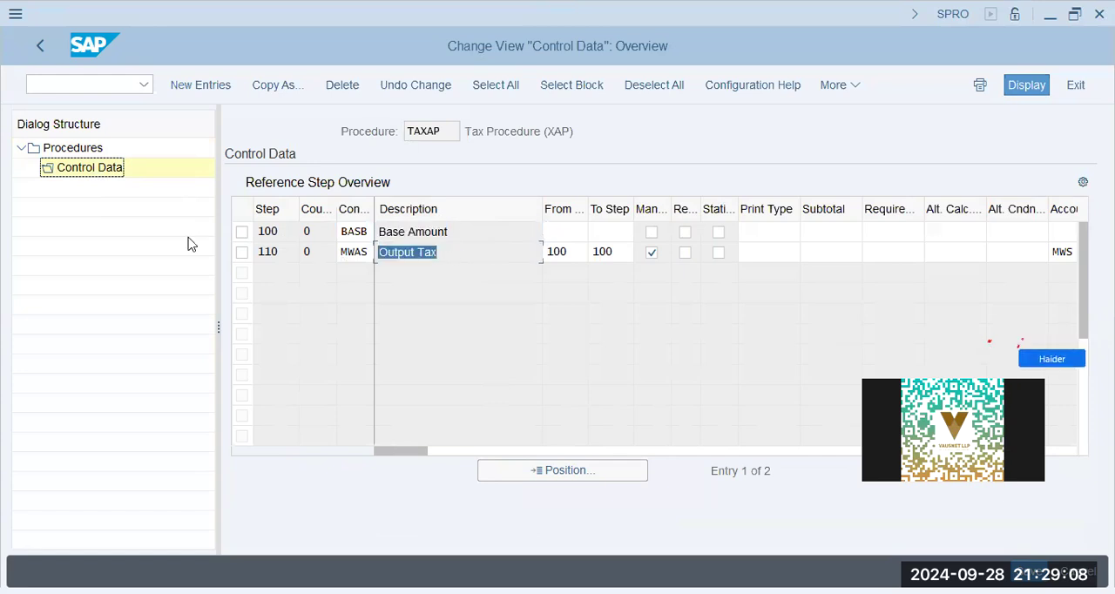
click(485, 234)
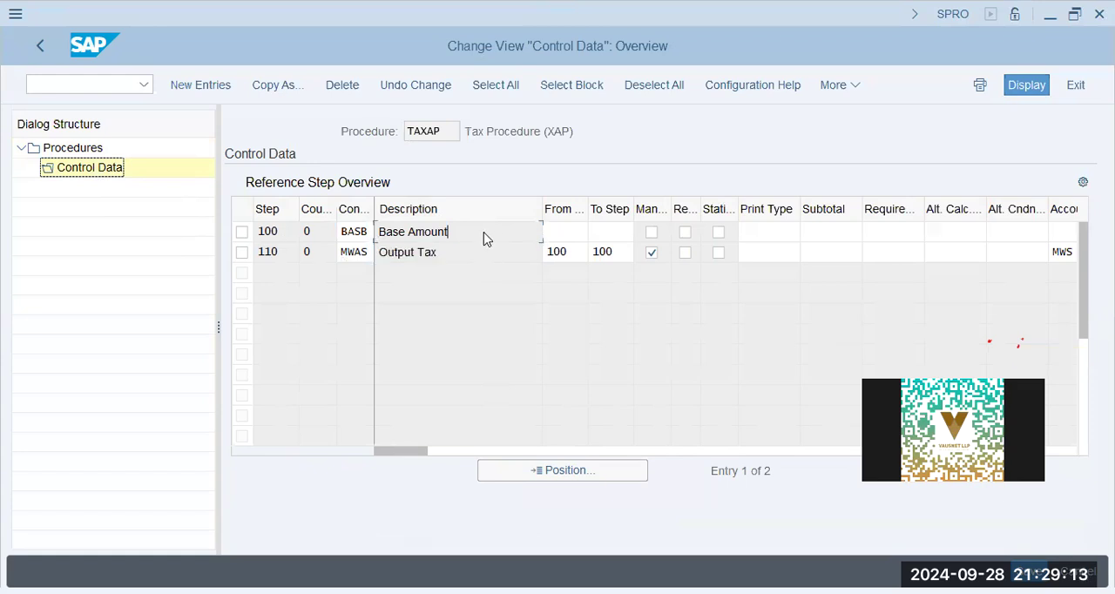
click(599, 251)
drag(279, 233, 131, 232)
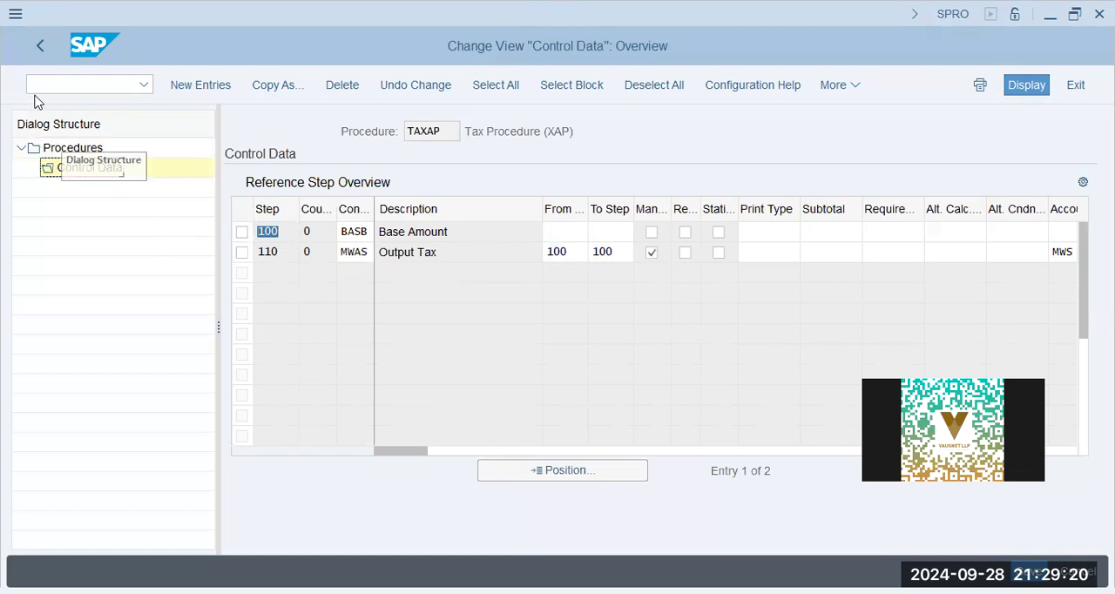
click(42, 50)
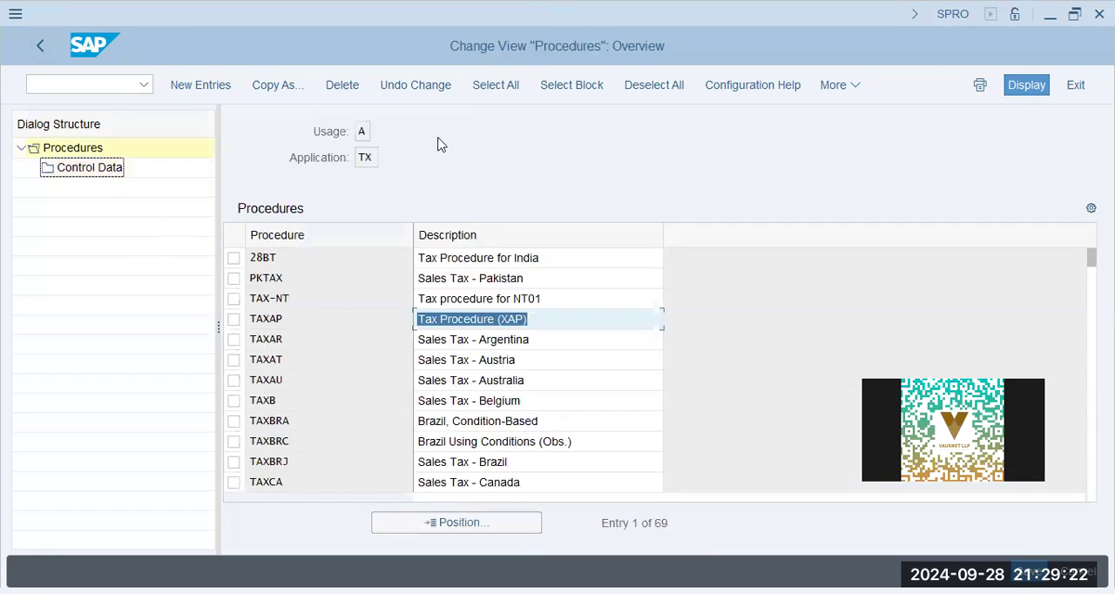
- Add a new entry with step 200 to the control data of tax procedure TAXAP
click(542, 318)
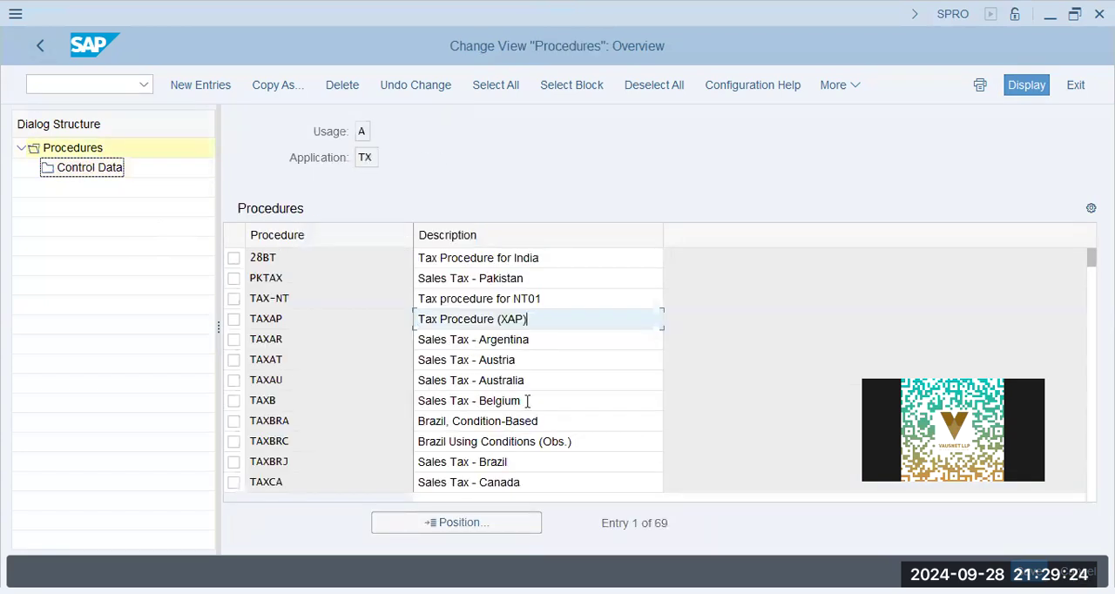
click(235, 319)
click(97, 168)
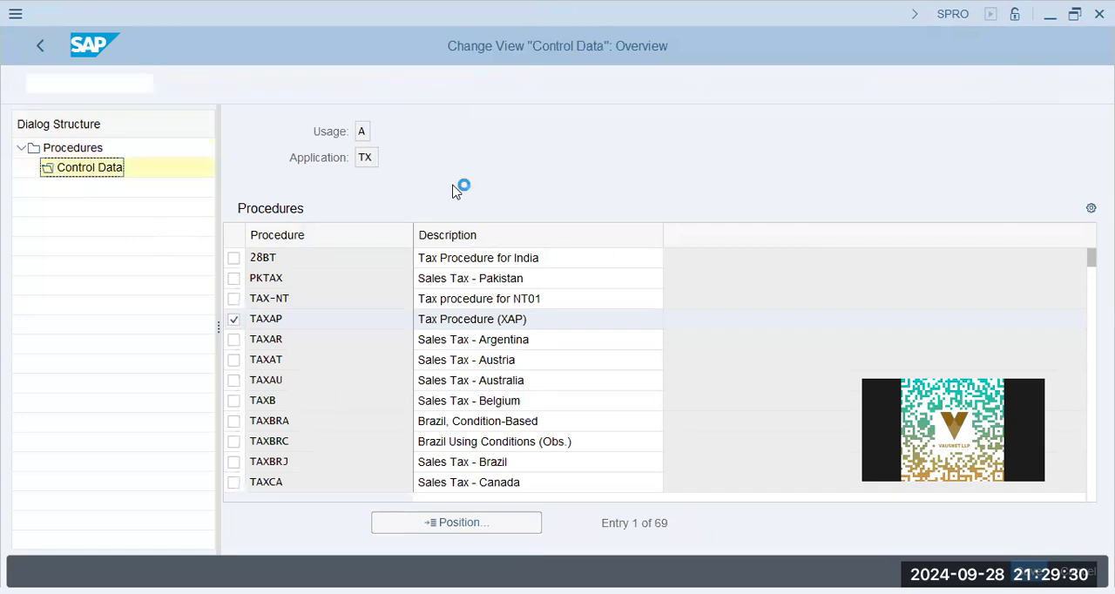
click(219, 88)
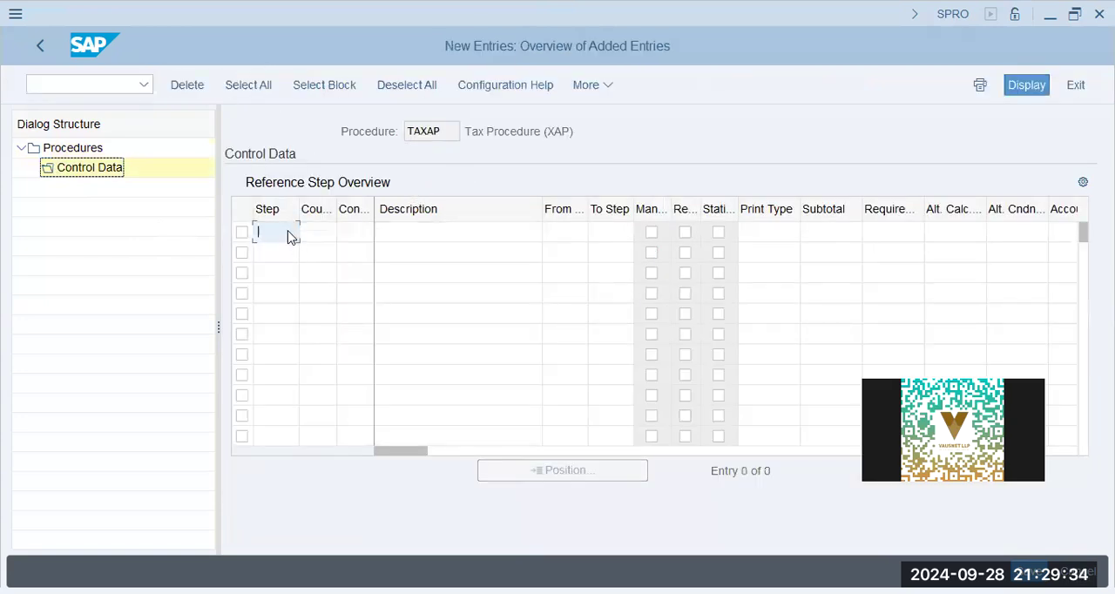
text(200)
key(Tab)
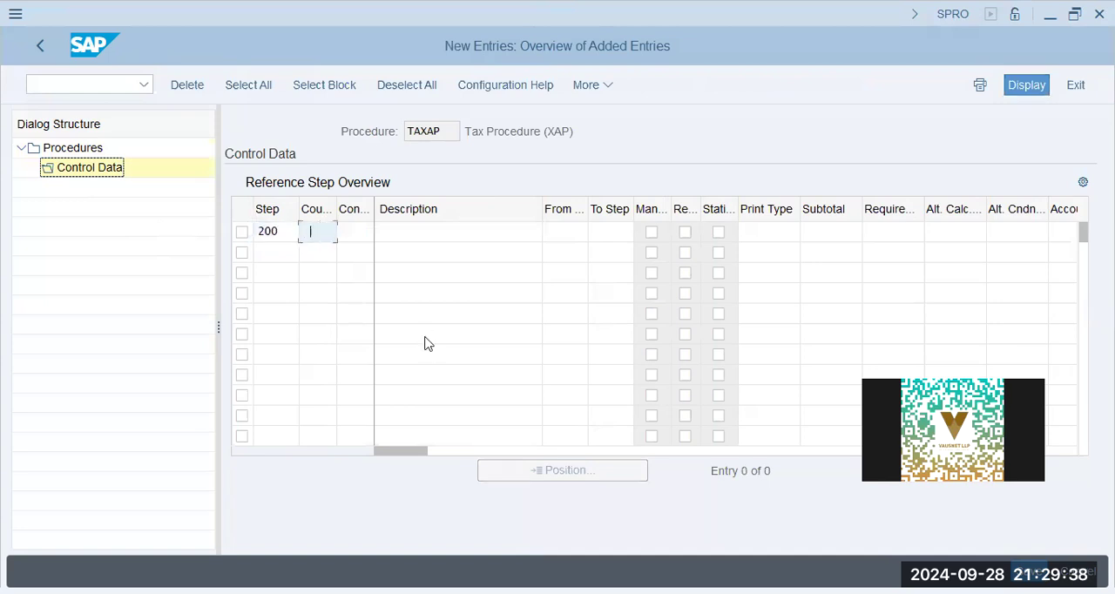
- Set the condition type of the step 200 entry to mwvs and its description to Input Tax
key(Tab)
key(Down)
key(Down)
key(Down)
key(Return)
text(Input)
key(Down)
key(Return)
- Set both the from step and to step of the Input Tax entry to 100 and mark it as manual
key(Tab)
text(100)
key(Tab)
text(100)
key(Tab)
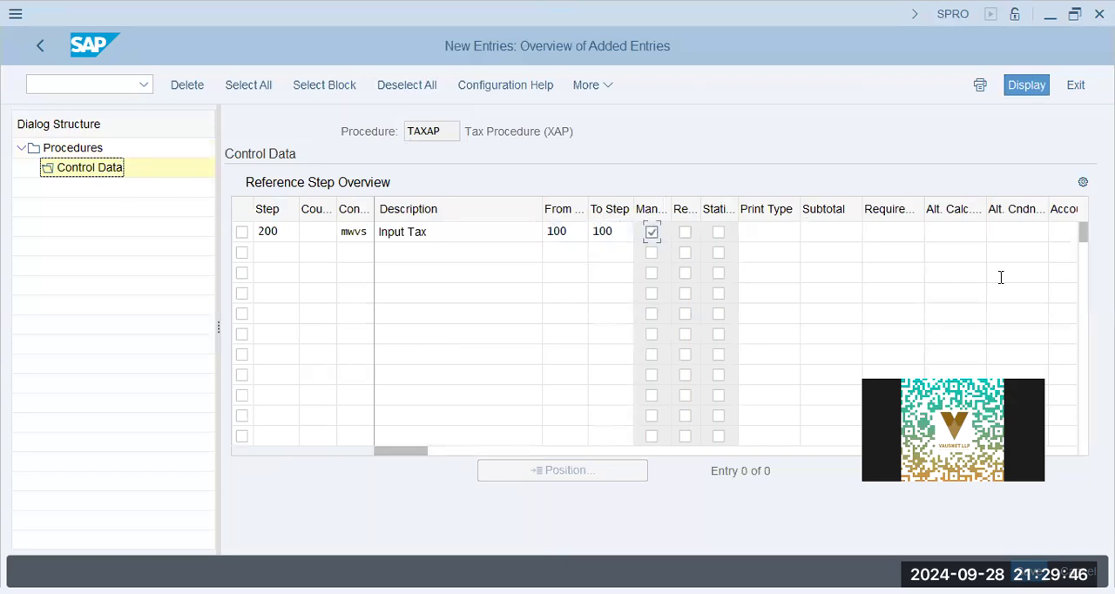
- Open the possible account key values for the Input Tax entry
click(1059, 229)
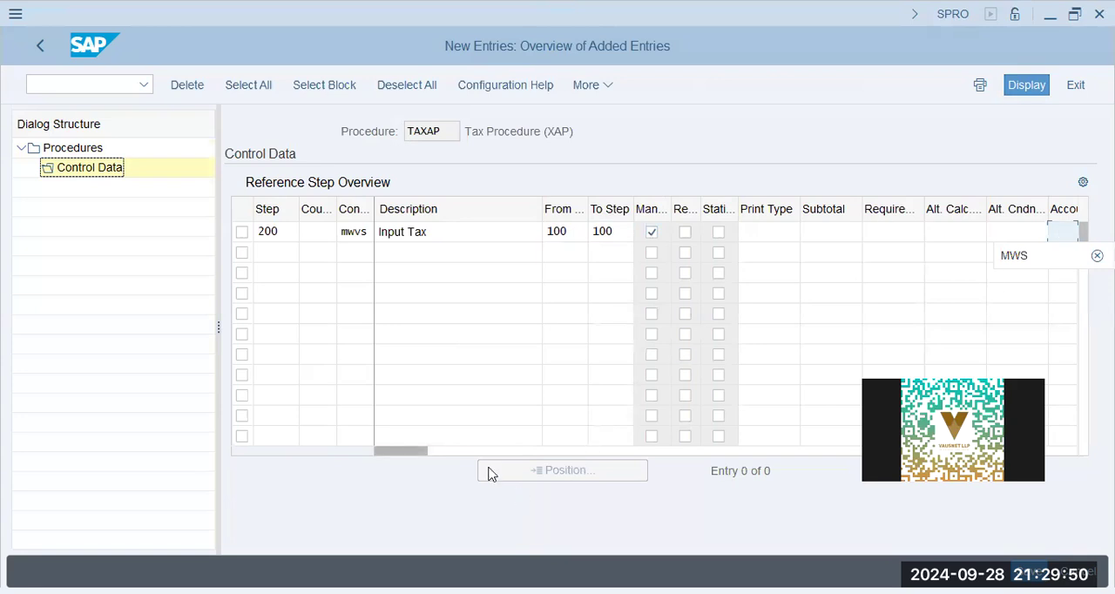
drag(442, 453, 580, 453)
click(906, 234)
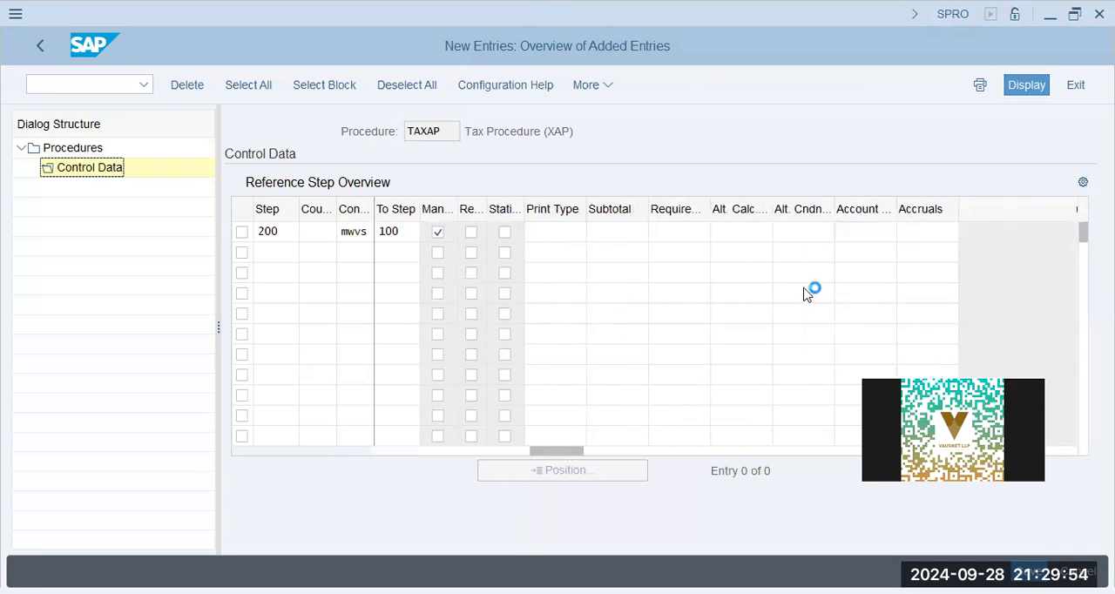
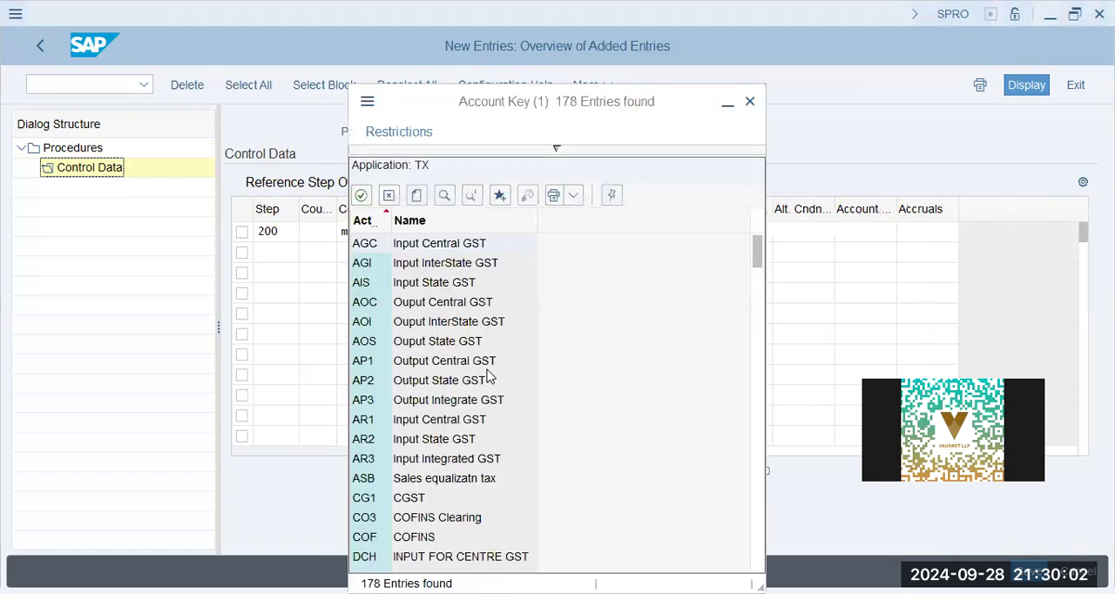
- Set the account key of the Input Tax entry to VST and save it under customizing request SA2K902174
scroll(433, 409, down, 15)
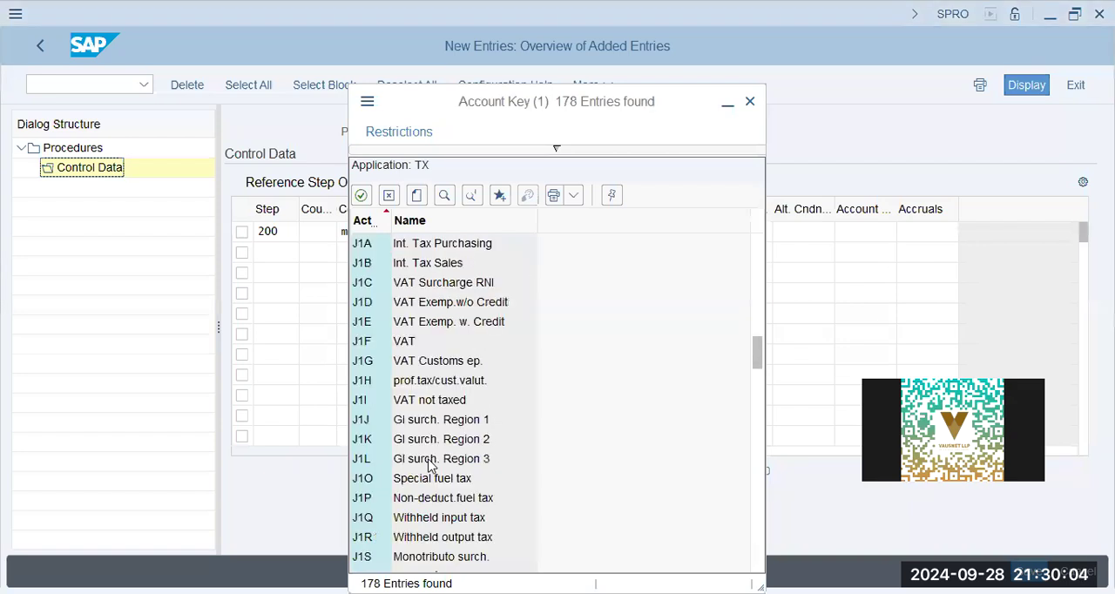
click(444, 195)
text(vst)
key(Return)
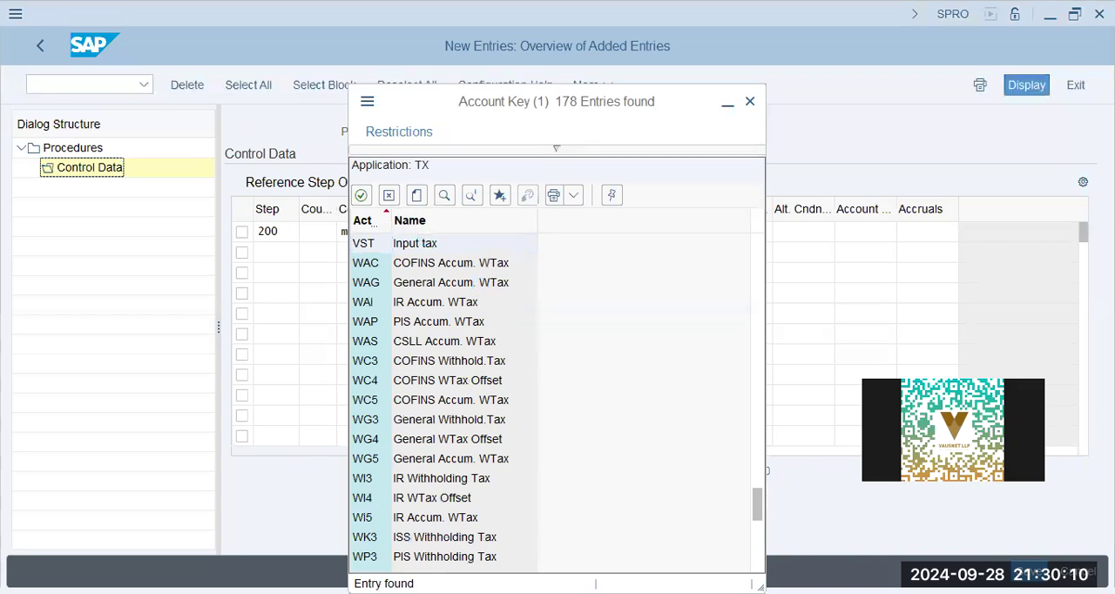
key(Return)
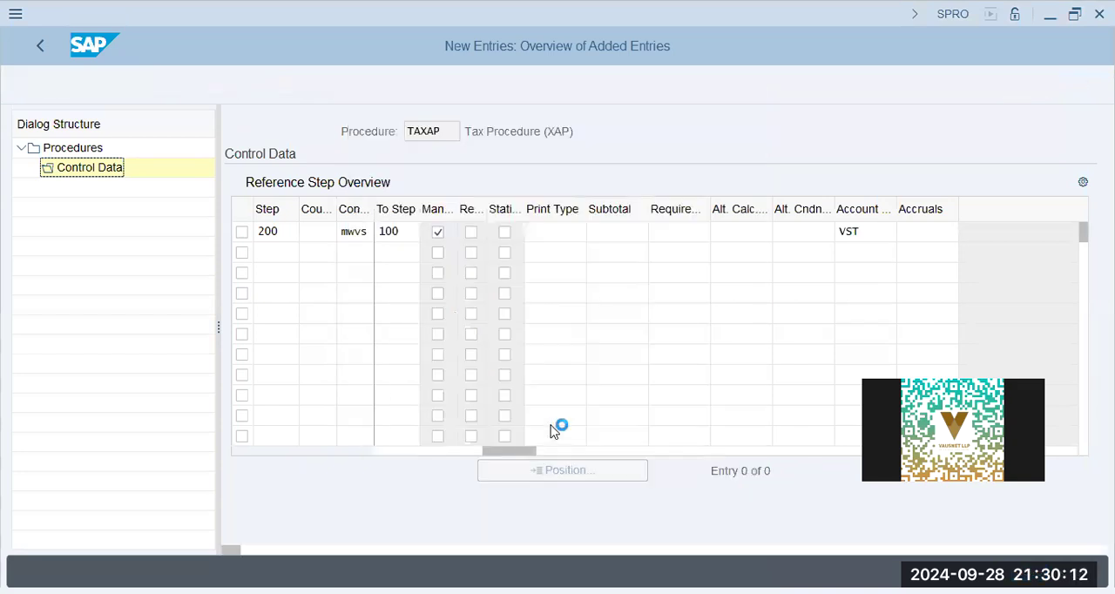
drag(394, 330, 653, 356)
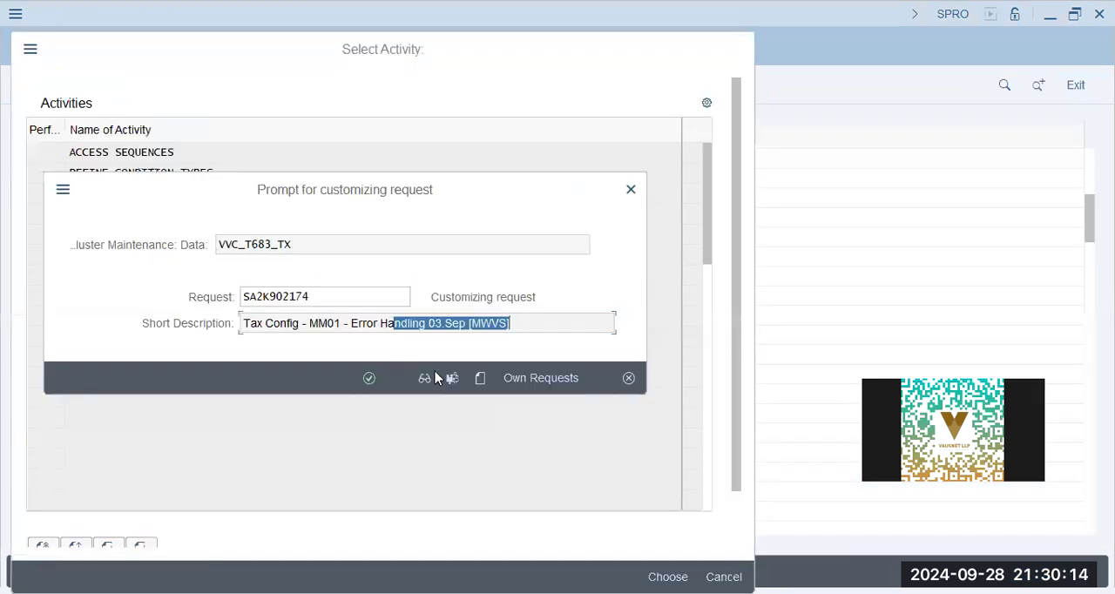
click(365, 380)
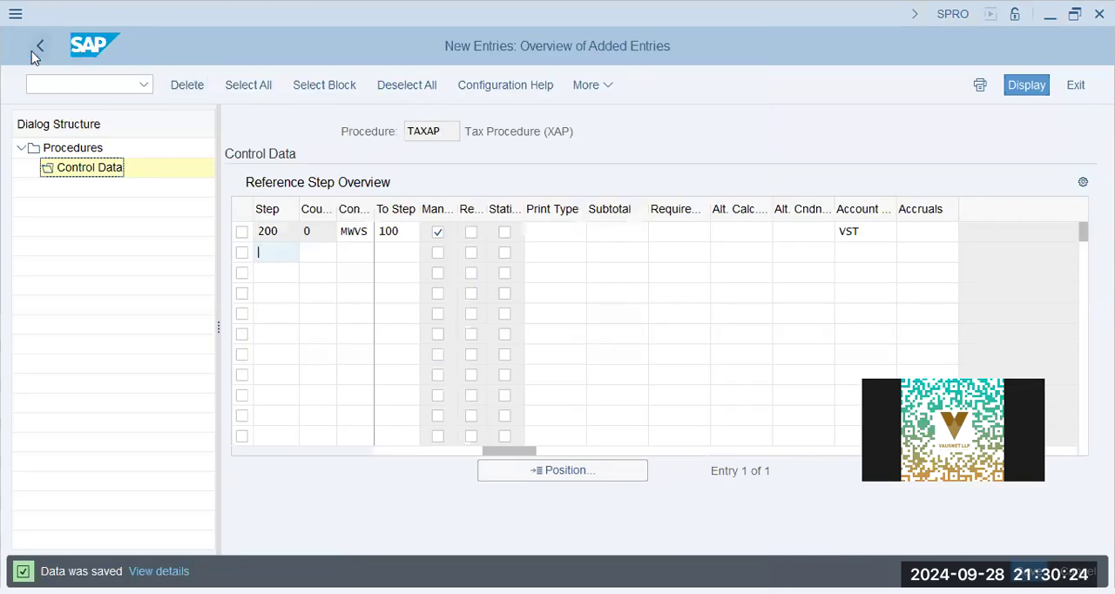
- Review the condition types and from/to steps in the control data of procedure TAXAP, including step 200, and leave the procedures
click(89, 175)
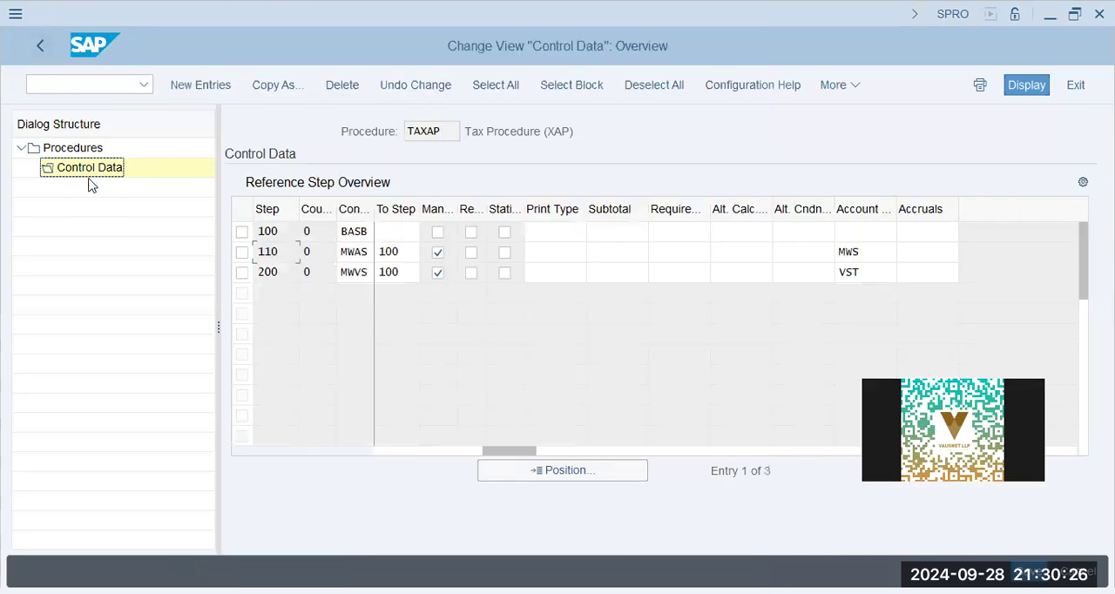
click(354, 272)
click(408, 277)
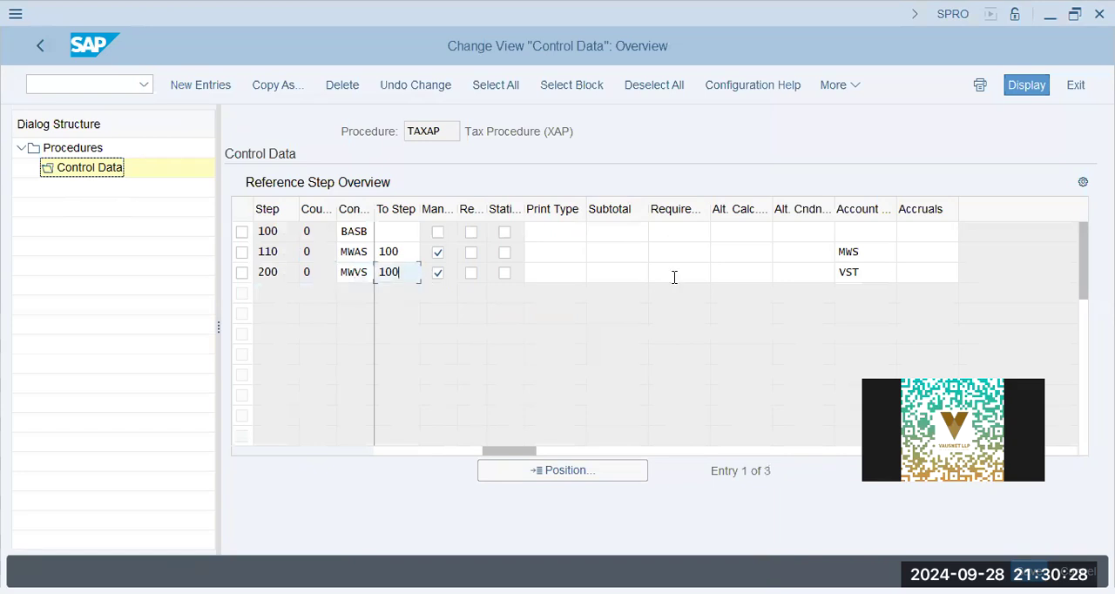
drag(500, 454, 372, 454)
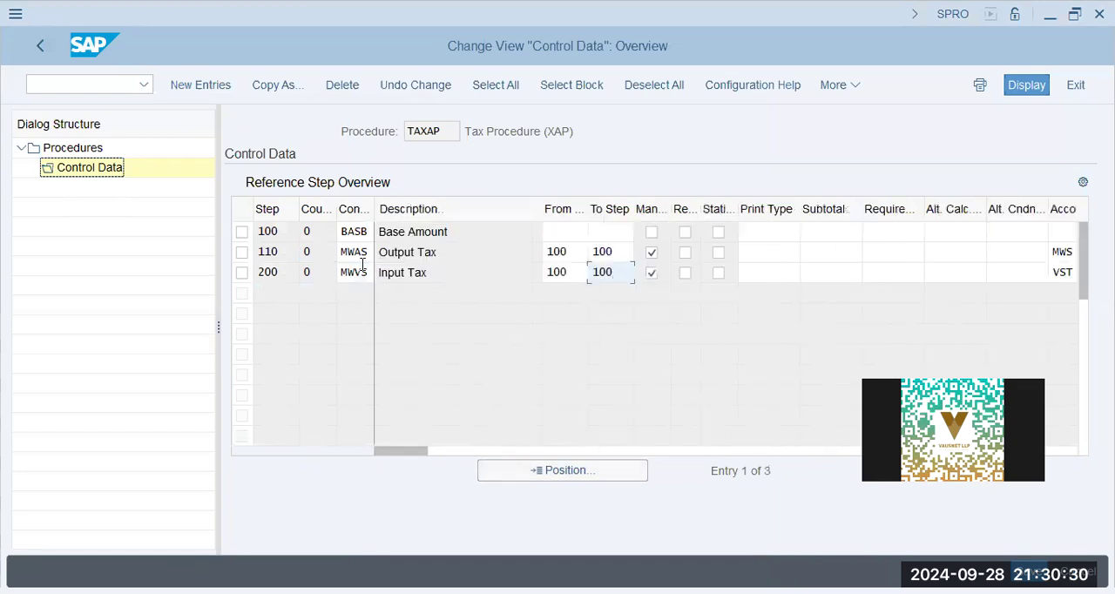
click(40, 35)
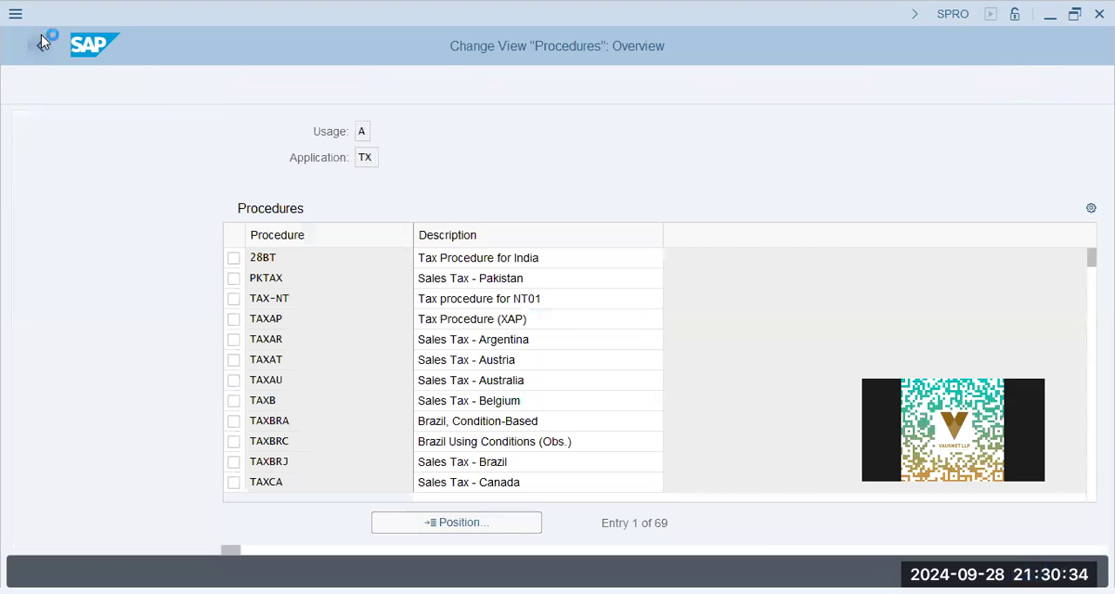
click(41, 40)
- Open the tax condition types and position the list at the entries starting with mw
double_click(185, 177)
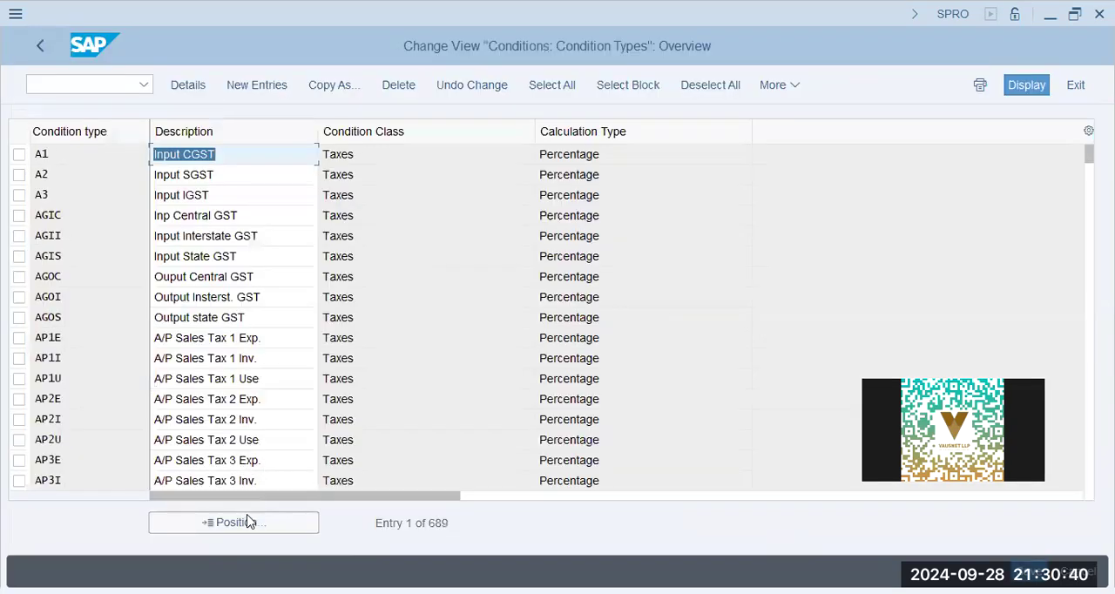
click(247, 524)
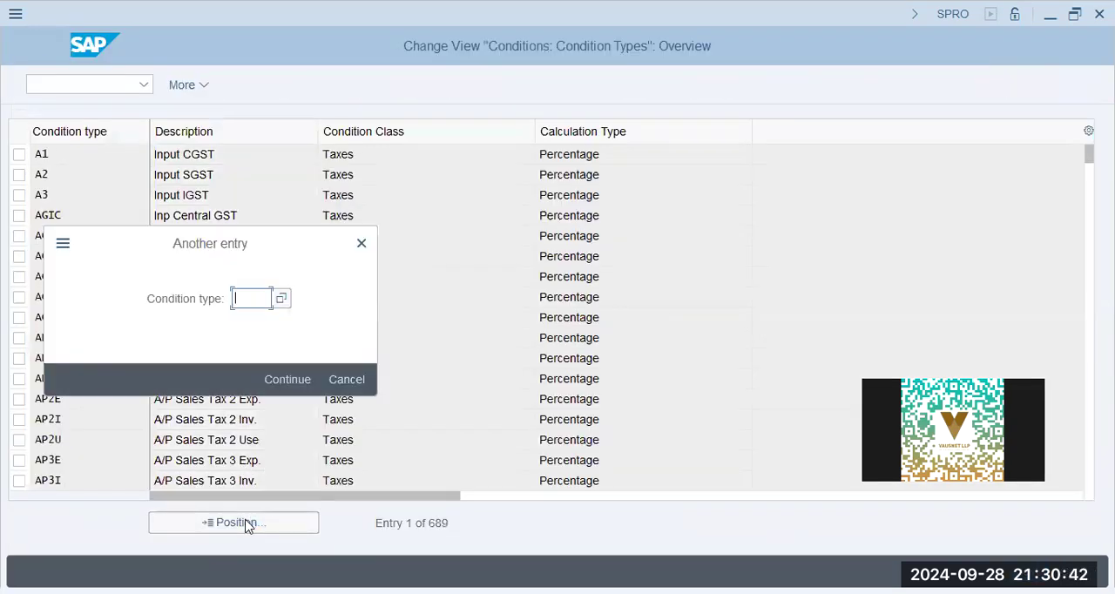
text(mw)
key(Return)
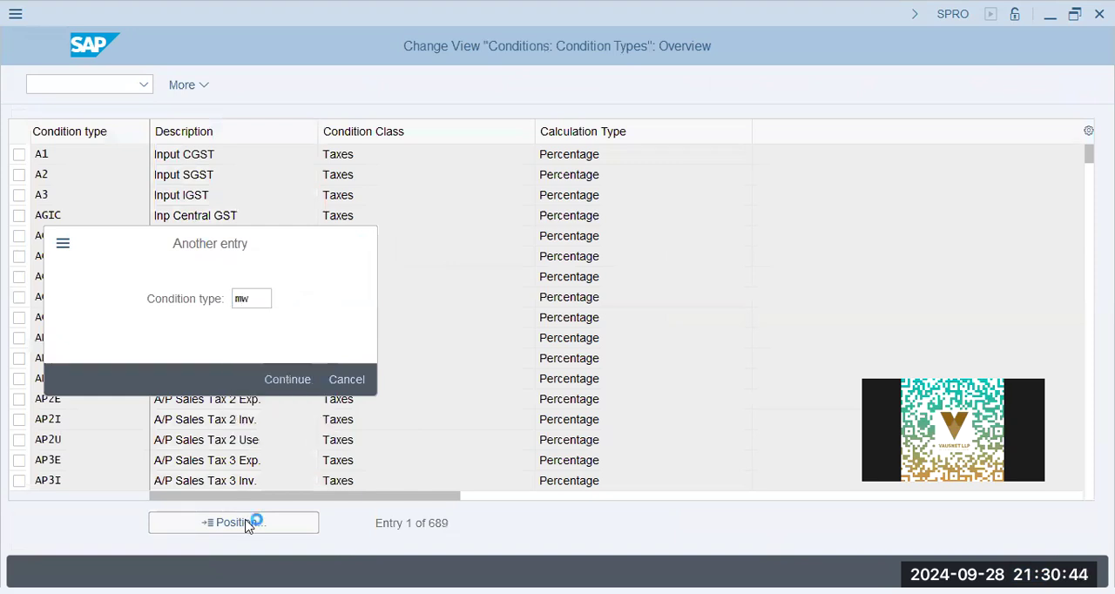
key(Return)
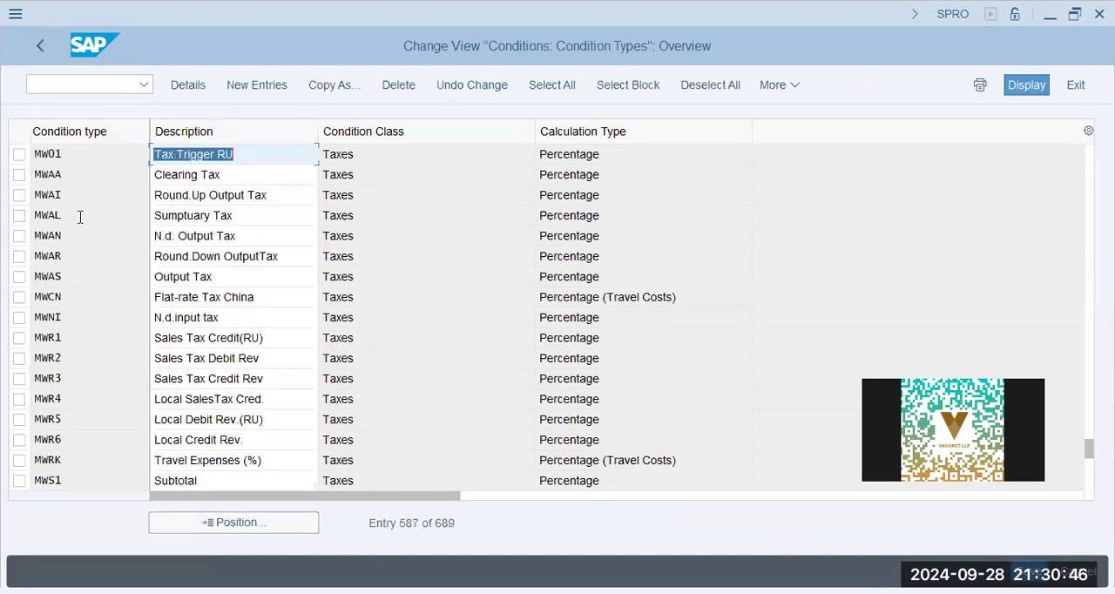
- Open the details of condition type MWAS and examine its access sequence, control data and calculation type
click(79, 216)
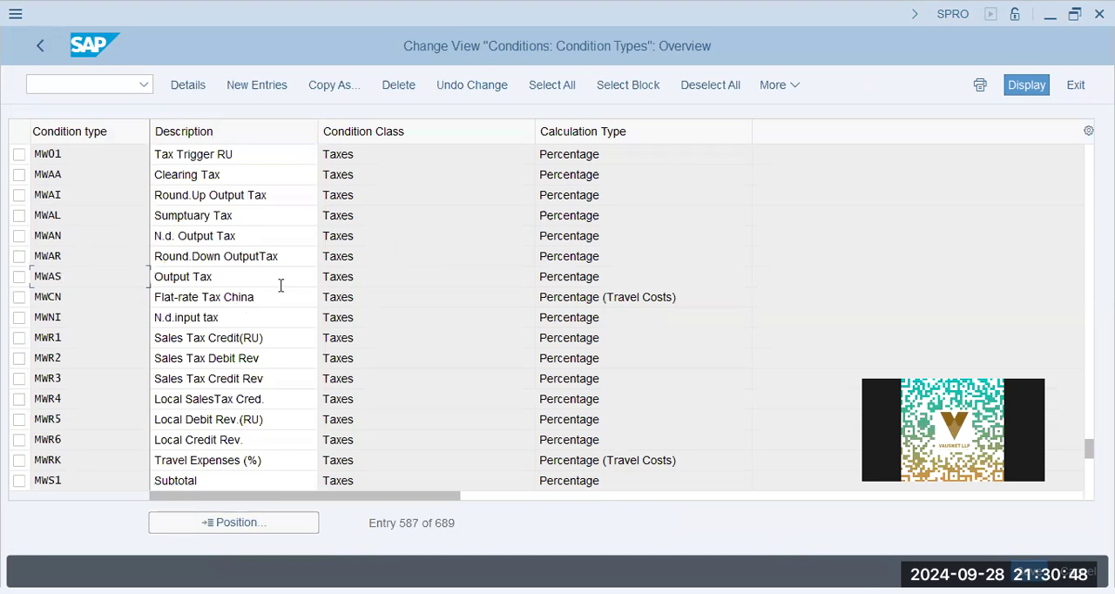
double_click(349, 288)
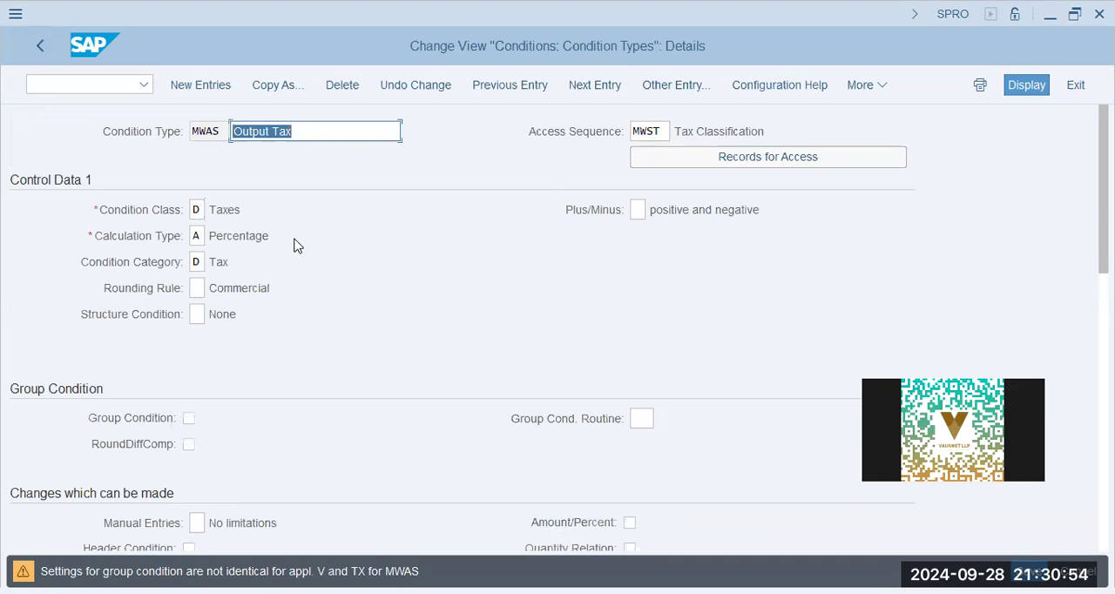
click(631, 131)
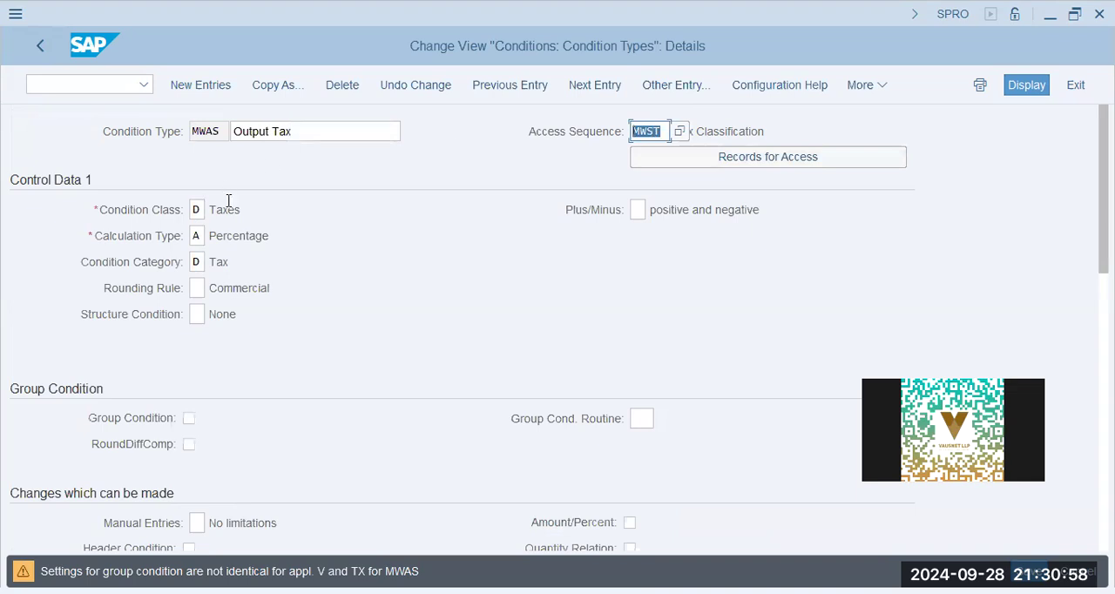
click(543, 131)
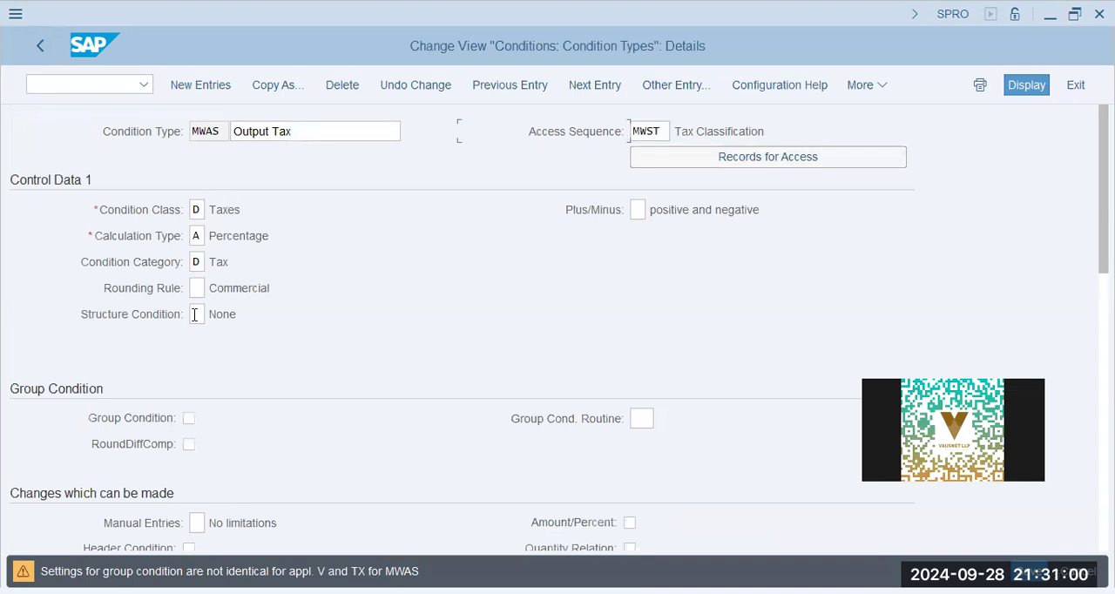
scroll(197, 321, down, 1)
scroll(197, 320, up, 1)
drag(225, 233, 262, 235)
- Look through the possible condition category values for MWAS without choosing one, and return to the condition types list
click(223, 263)
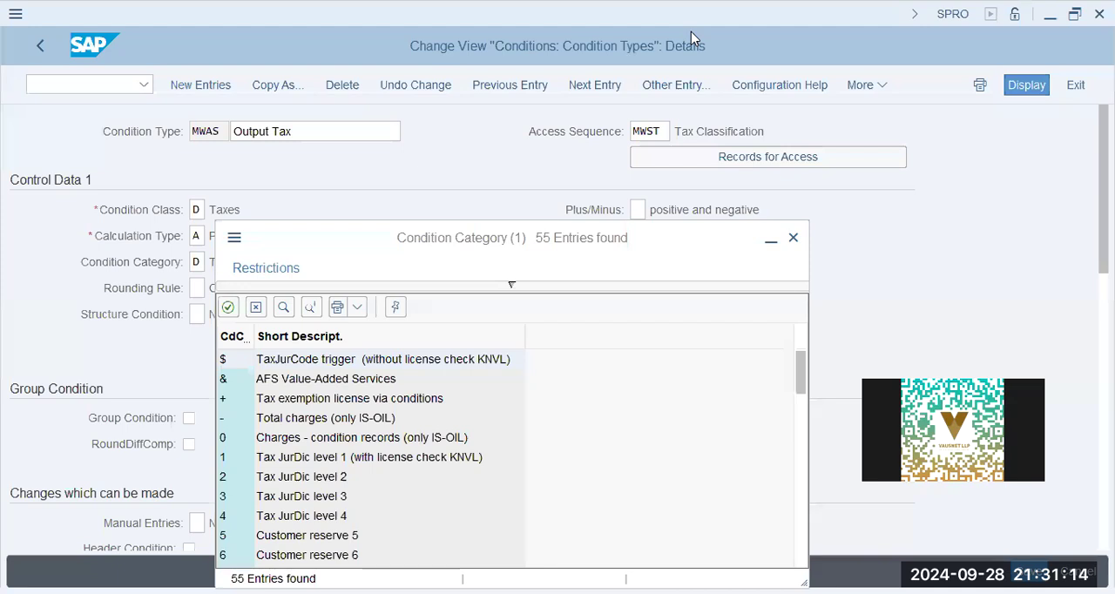
scroll(362, 437, down, 5)
click(288, 437)
click(297, 485)
scroll(297, 490, down, 3)
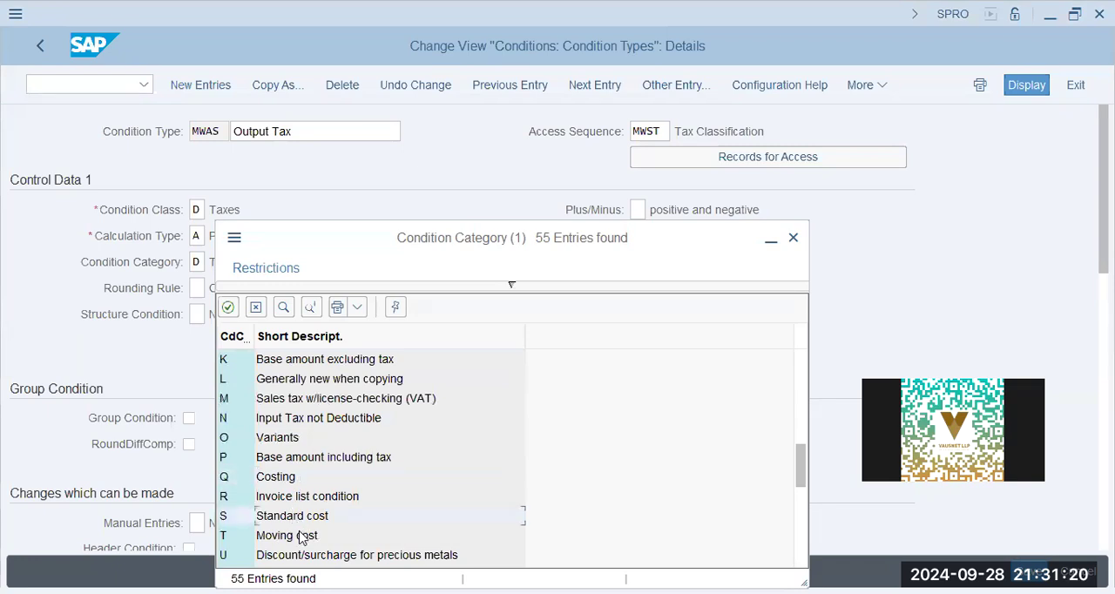
scroll(300, 536, down, 6)
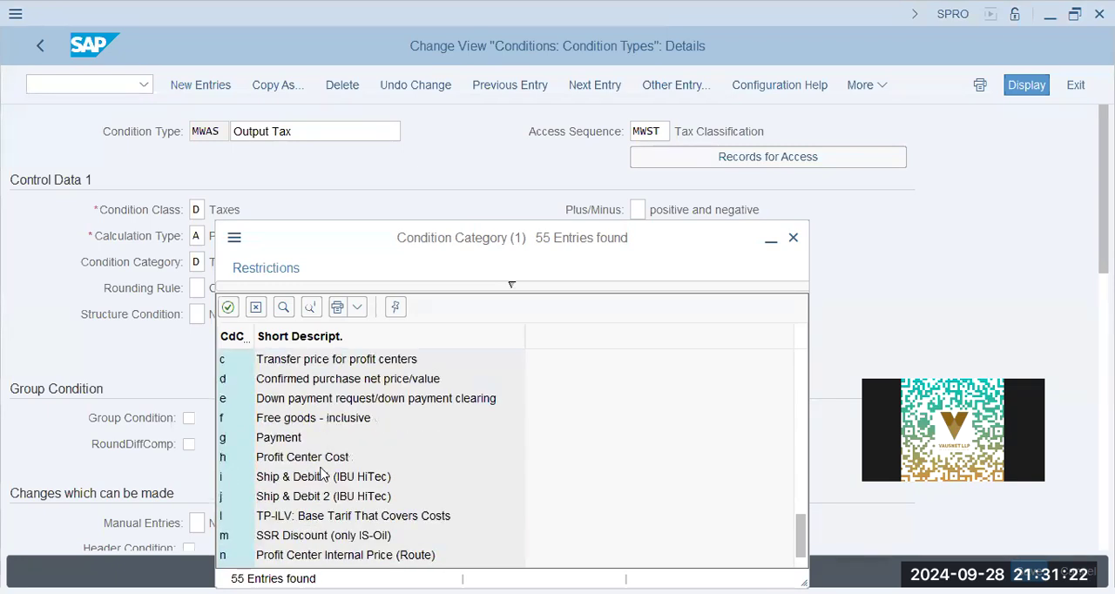
scroll(322, 473, down, 1)
key(Escape)
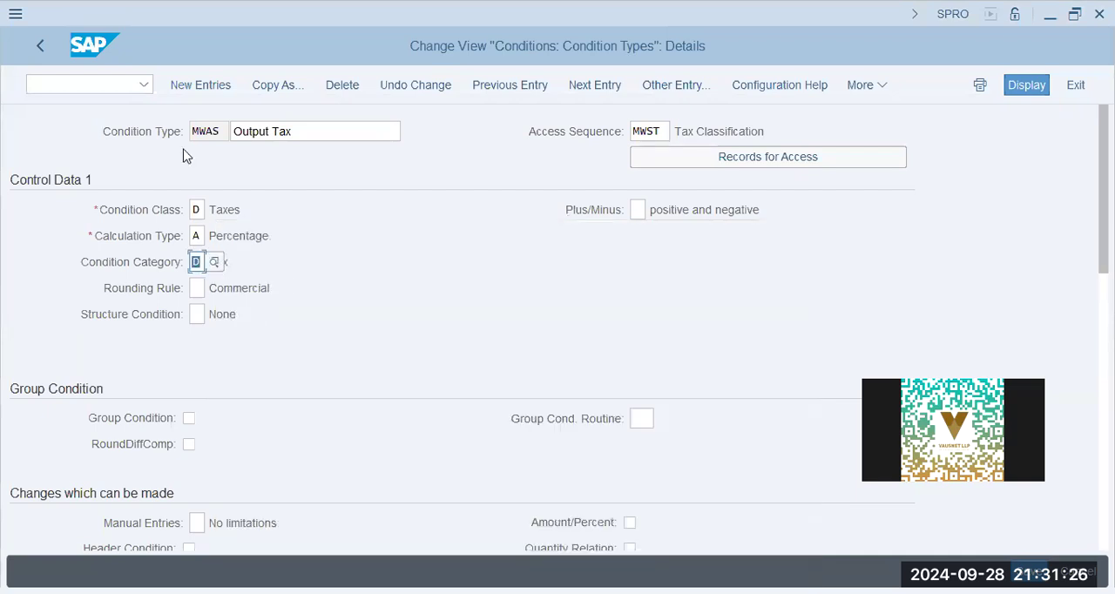
click(45, 40)
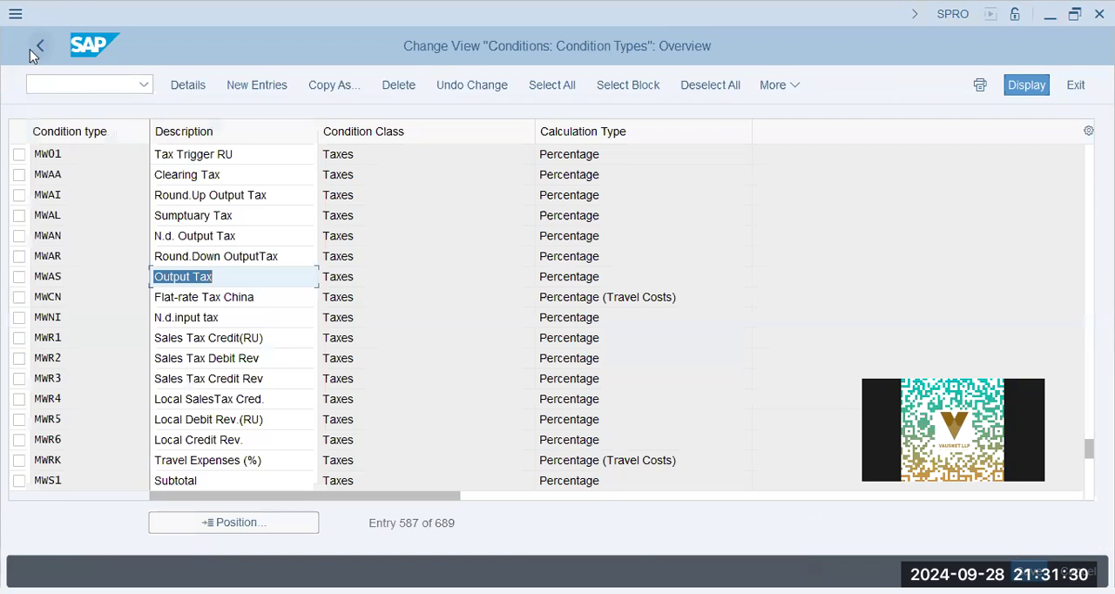
- Open the access sequences and position the list at mws
click(31, 48)
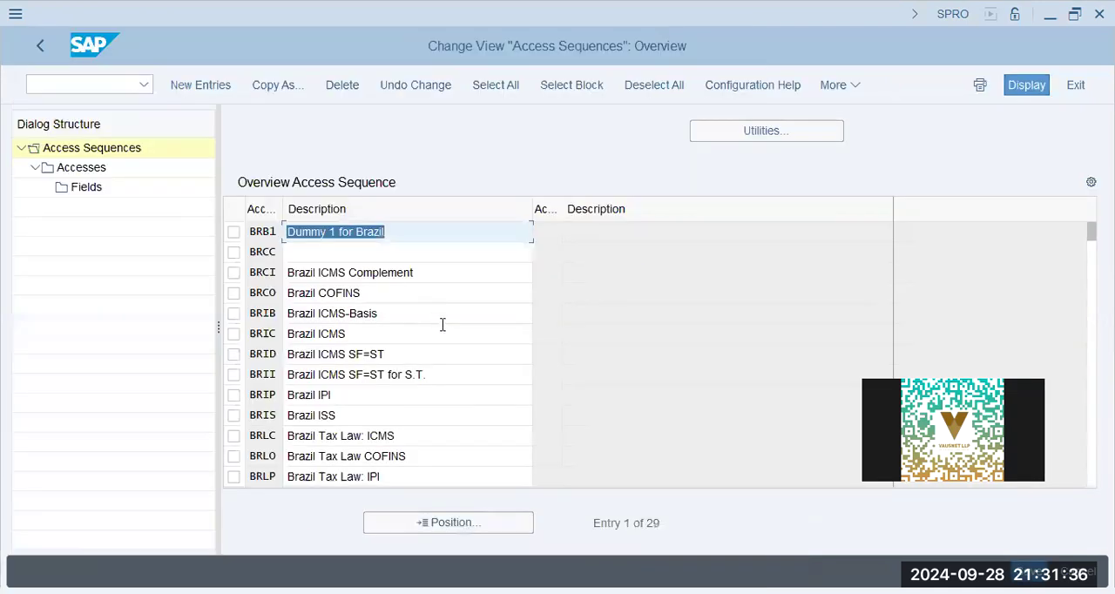
click(496, 525)
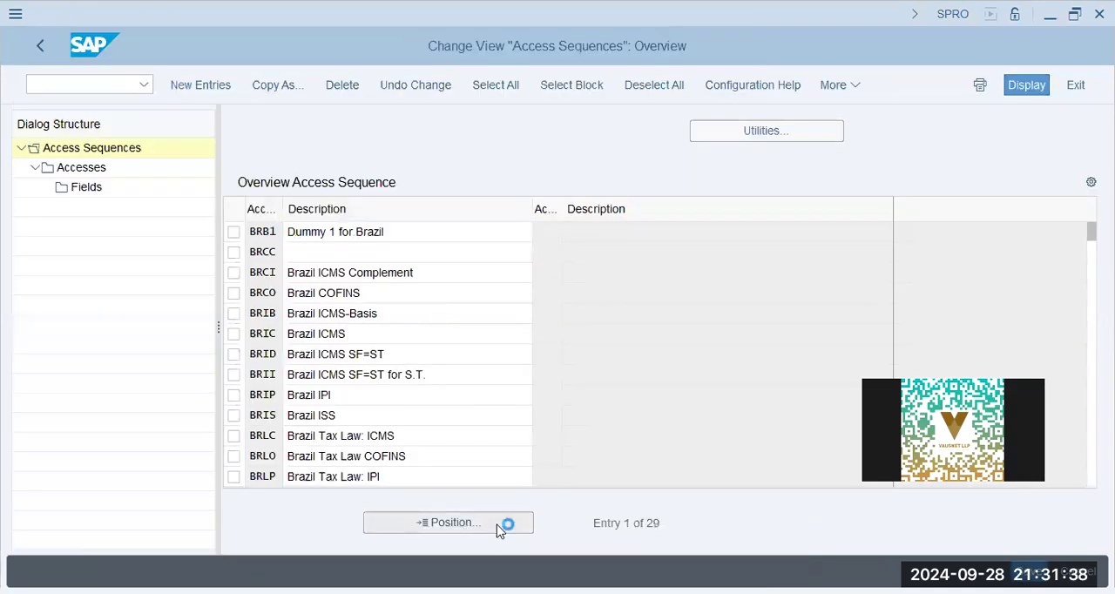
text(mws)
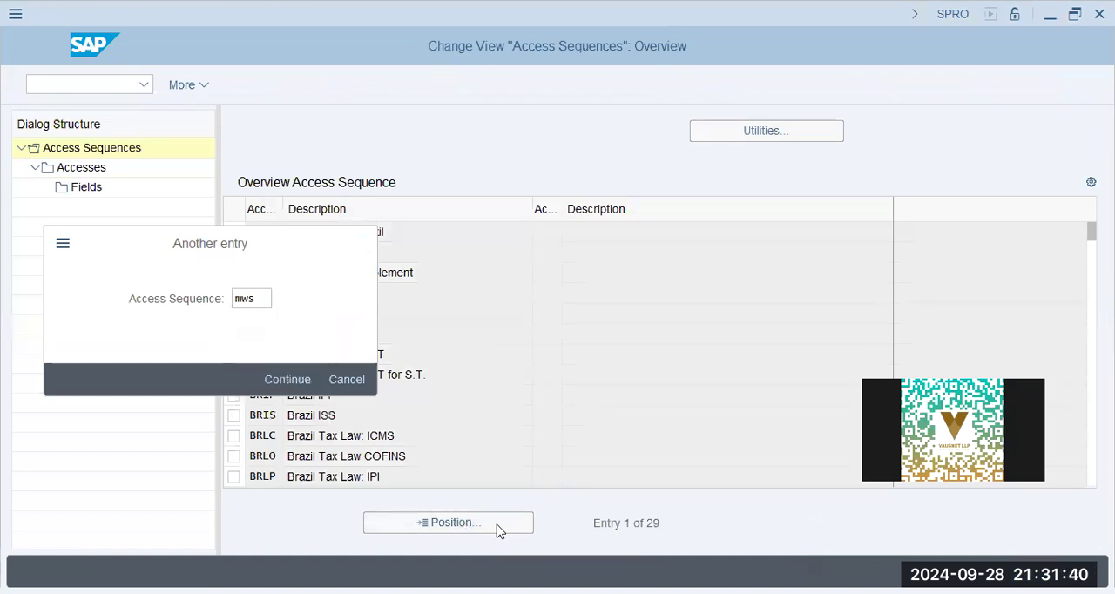
key(Return)
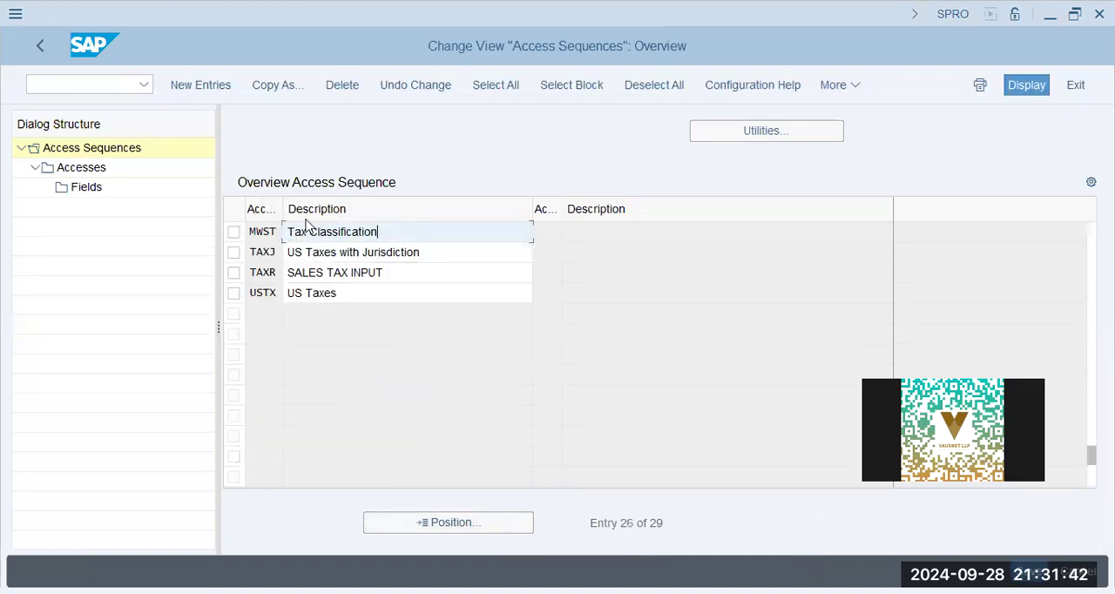
- Display the accesses of access sequence MWST and check the Tax Classification access and its requirement
click(234, 233)
double_click(100, 167)
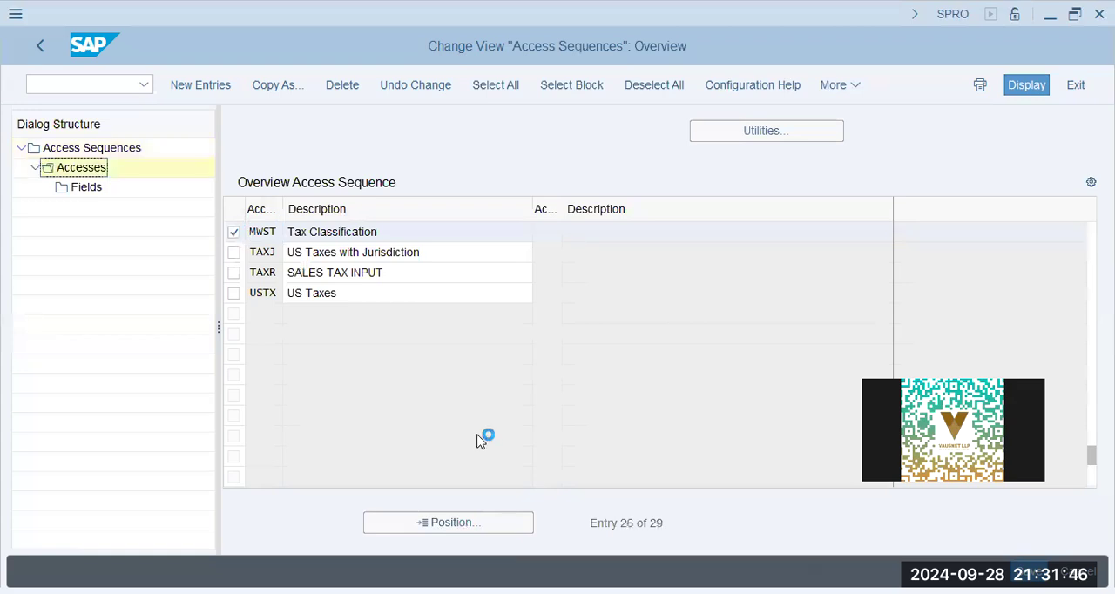
click(402, 232)
click(858, 232)
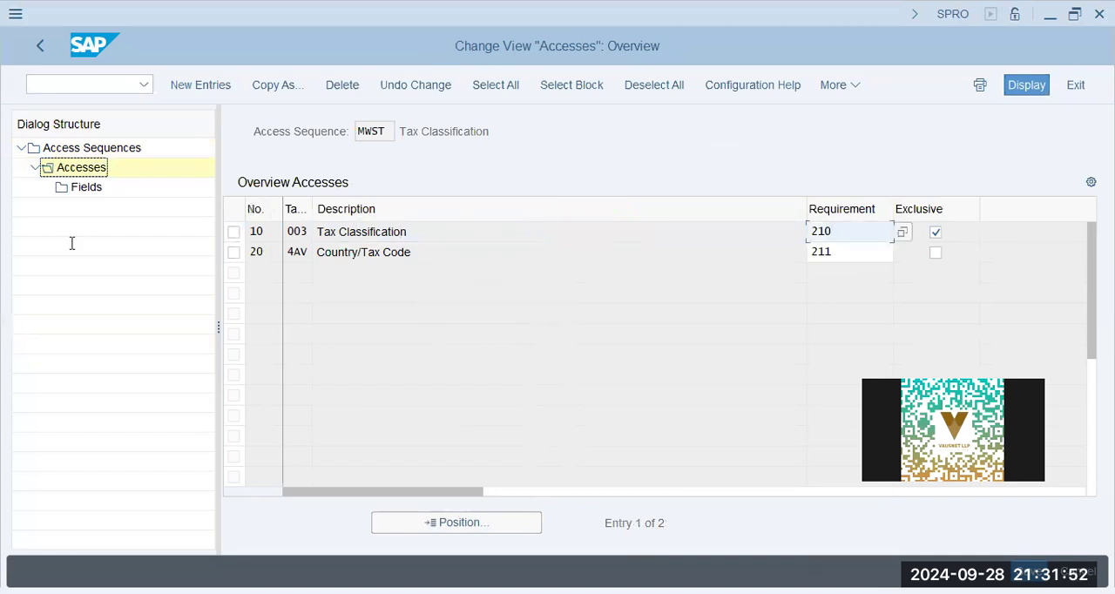
- Select access 20, Country/Tax Code, in sequence MWST and display its fields
click(233, 252)
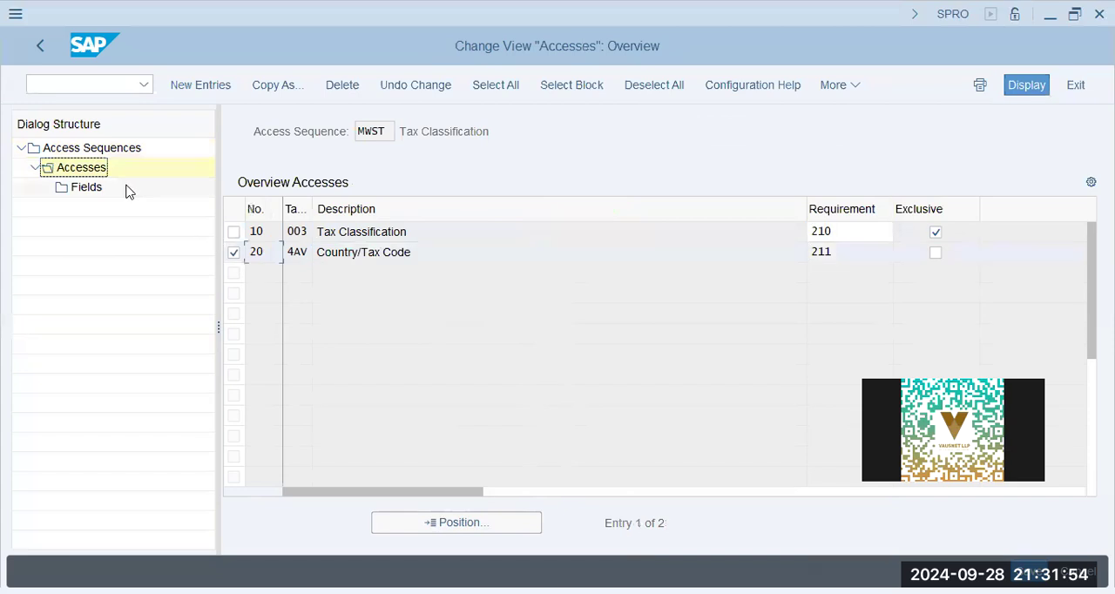
click(94, 189)
drag(426, 237, 203, 249)
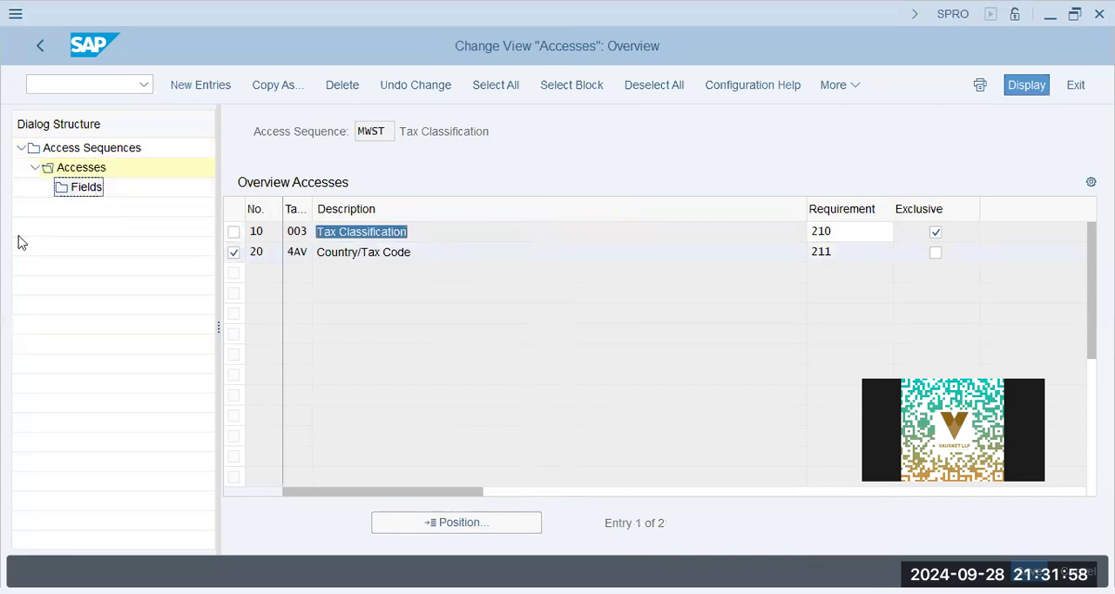
double_click(90, 186)
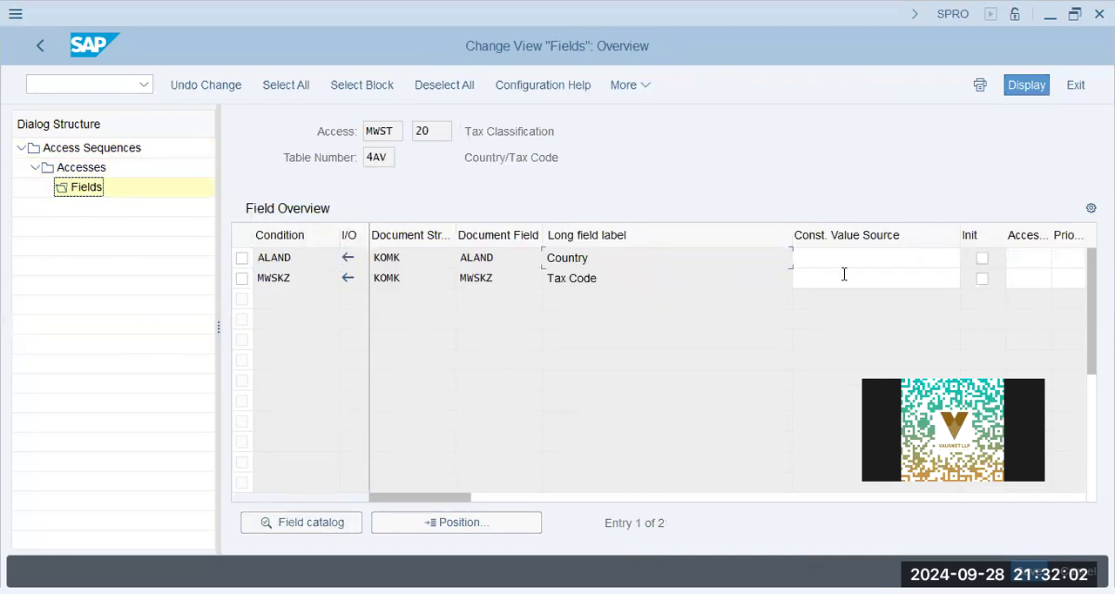
- Examine the Country and Tax Code fields of the access with their remaining columns, and return to the IMG structure
click(639, 279)
click(630, 258)
drag(428, 497, 756, 493)
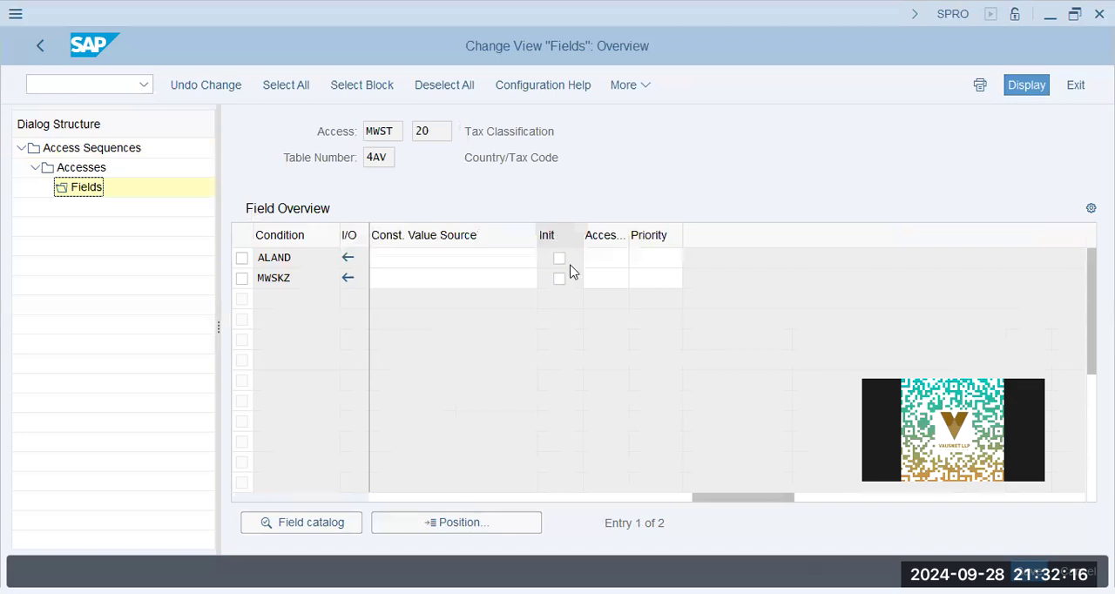
click(39, 48)
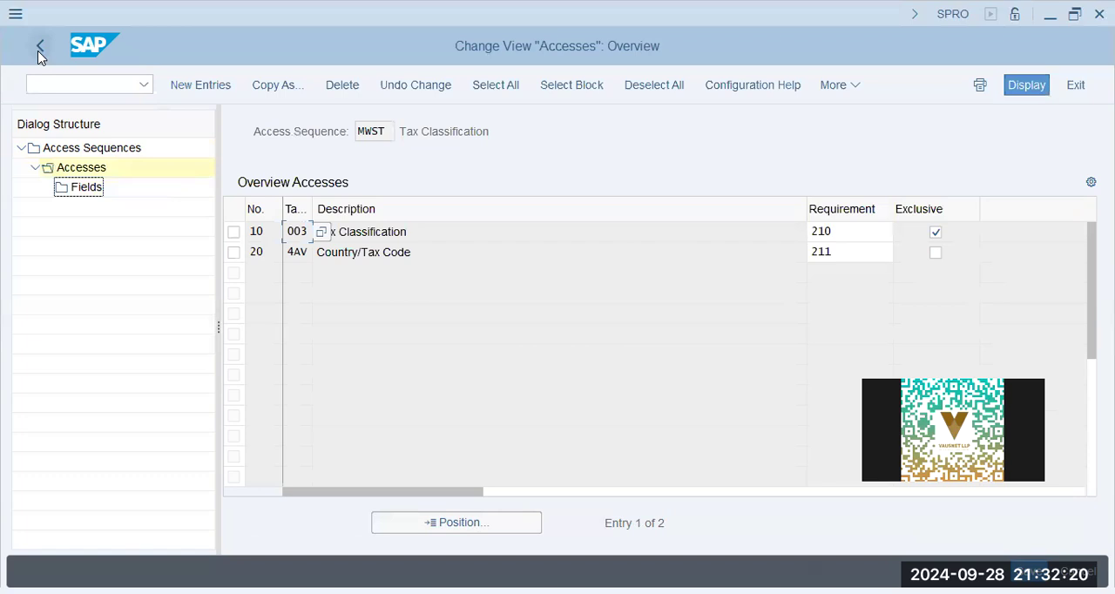
click(40, 47)
click(40, 51)
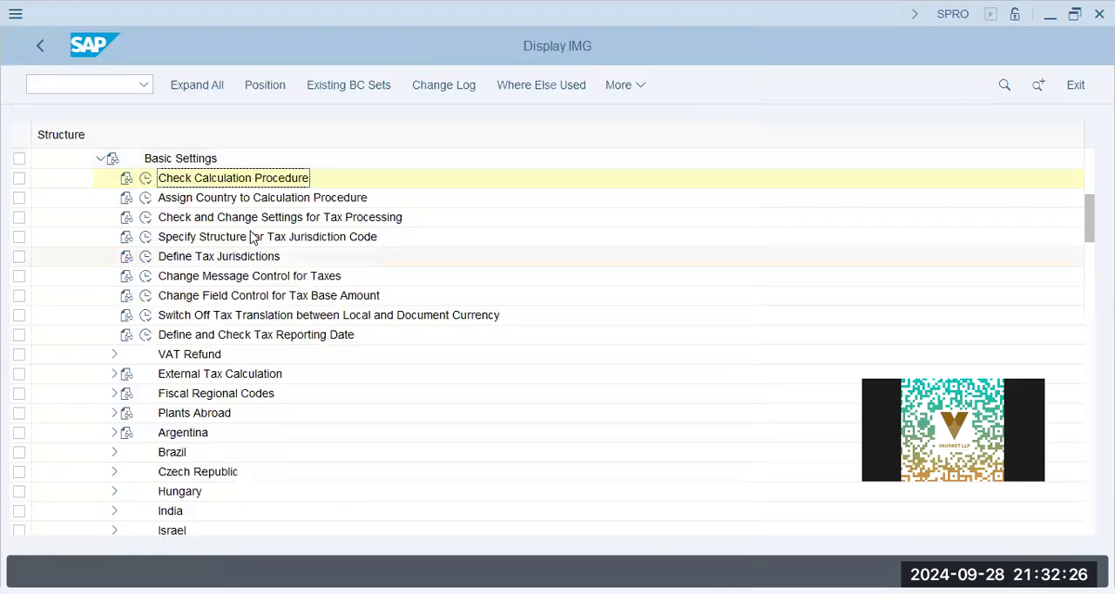
- Open the assignment of countries to calculation procedures and check the procedure assigned to Utd.Arab Emir
click(164, 203)
click(144, 198)
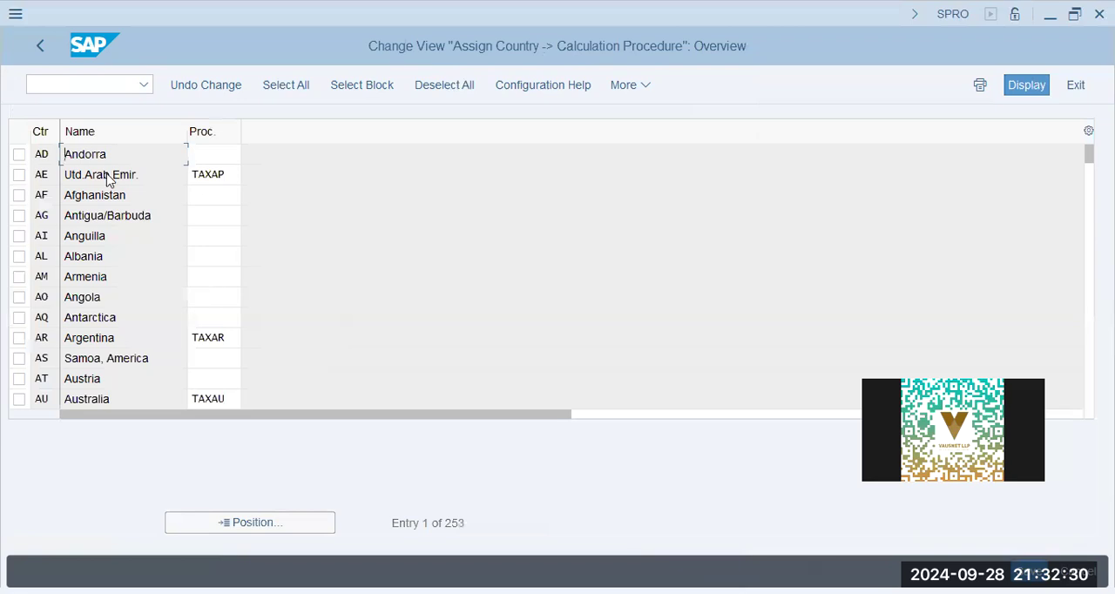
drag(122, 174, 16, 175)
drag(233, 176, 7, 177)
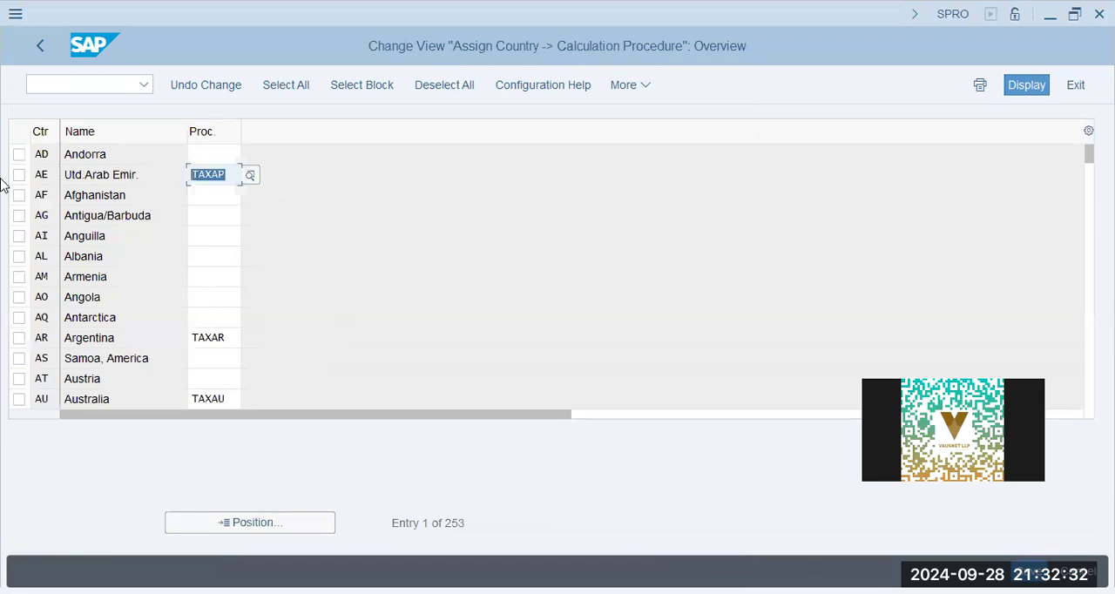
- Return to the IMG structure, open the tax processing settings and display the details of process MWS
click(40, 45)
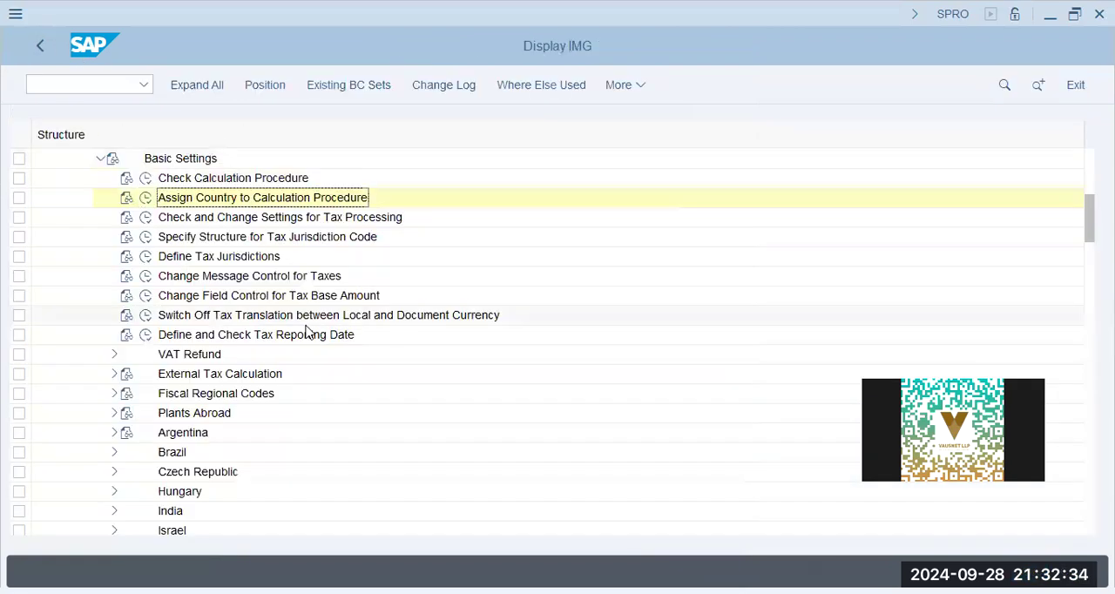
click(206, 220)
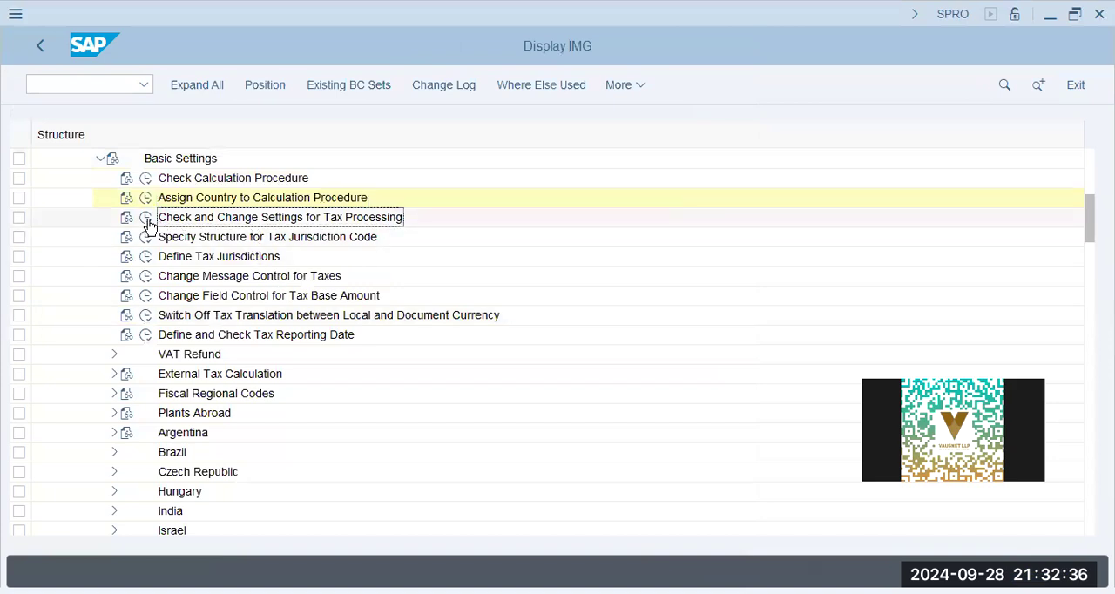
double_click(282, 219)
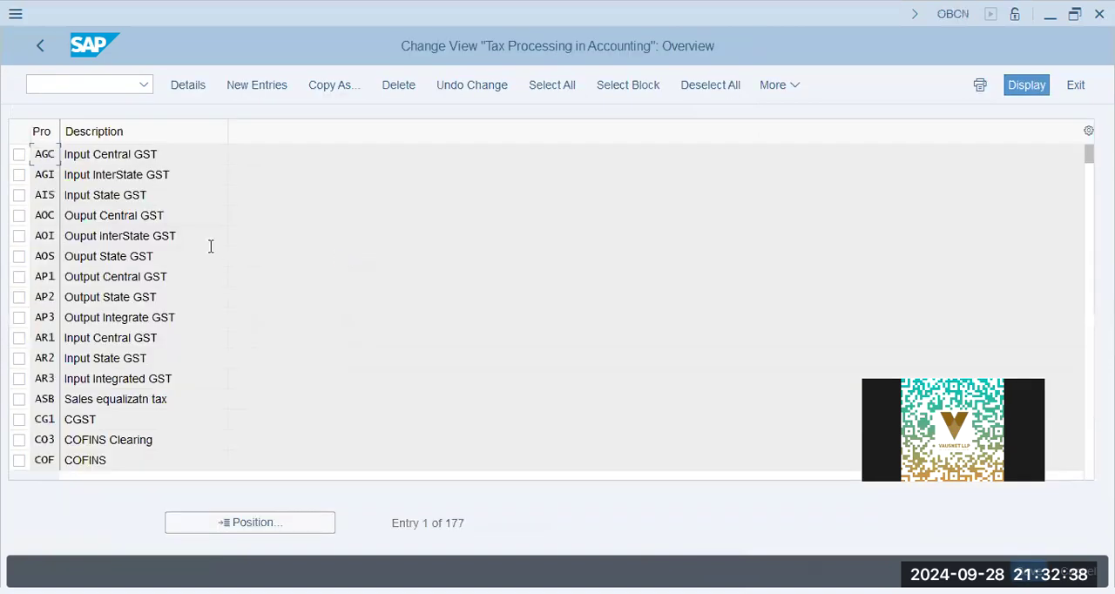
click(212, 530)
text(m)
key(Return)
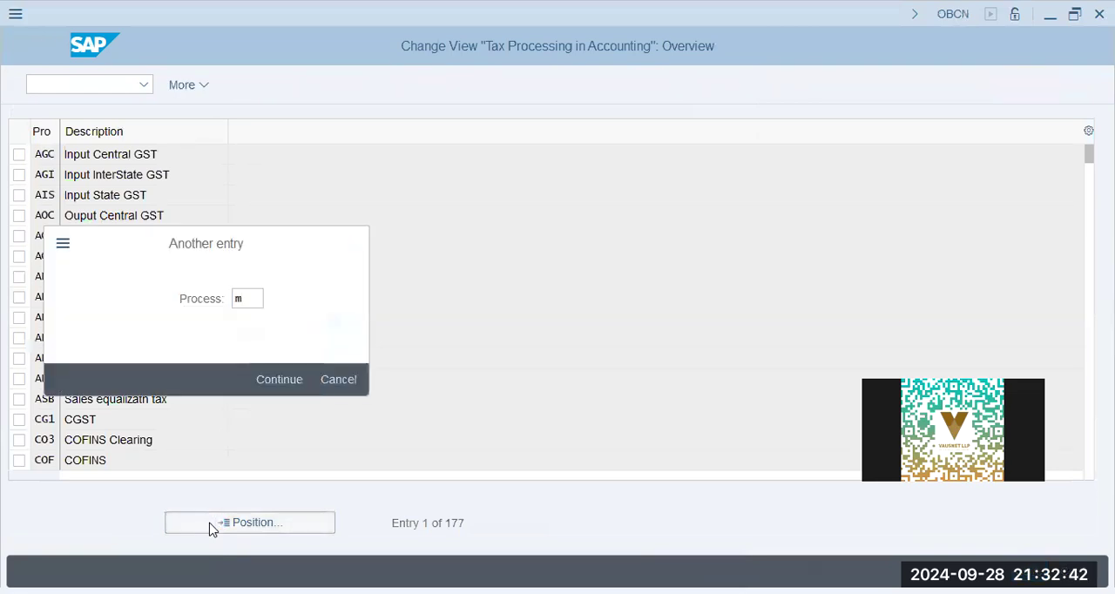
click(120, 362)
key(F2)
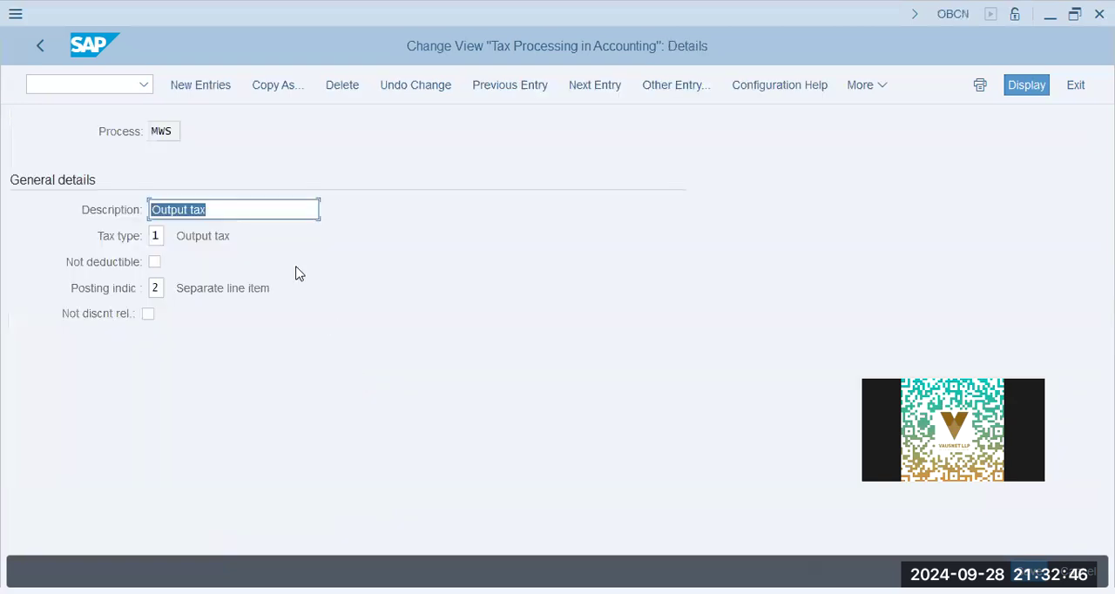
- Check the tax type and posting indicator of process MWS and return to the IMG structure
click(205, 236)
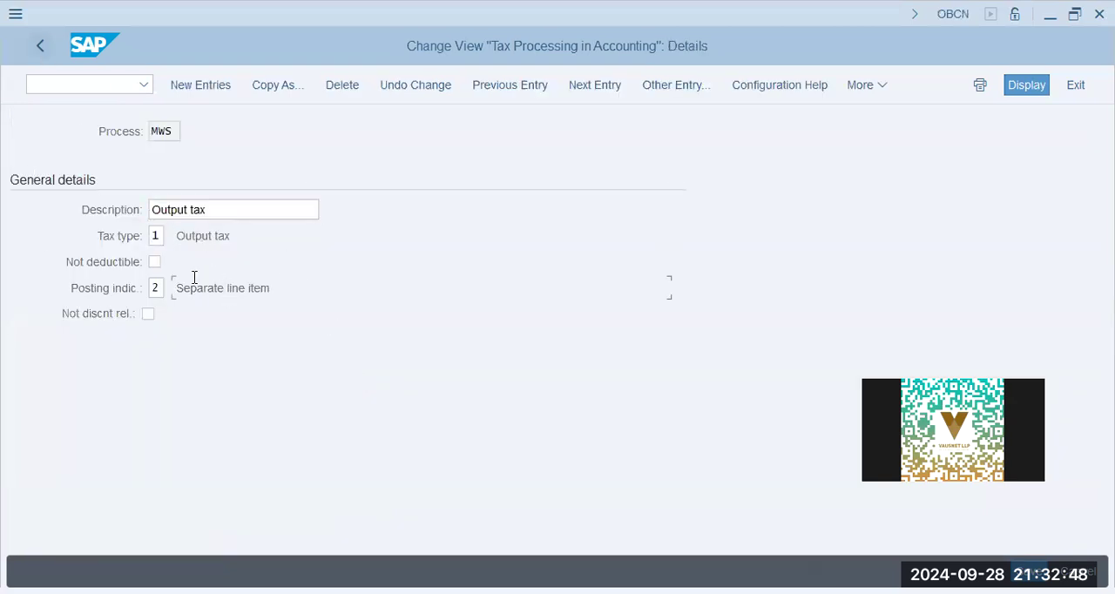
mouse_move(189, 290)
mouse_down()
mouse_move(450, 291)
mouse_move(396, 311)
mouse_move(256, 311)
mouse_move(272, 292)
mouse_move(171, 291)
mouse_up()
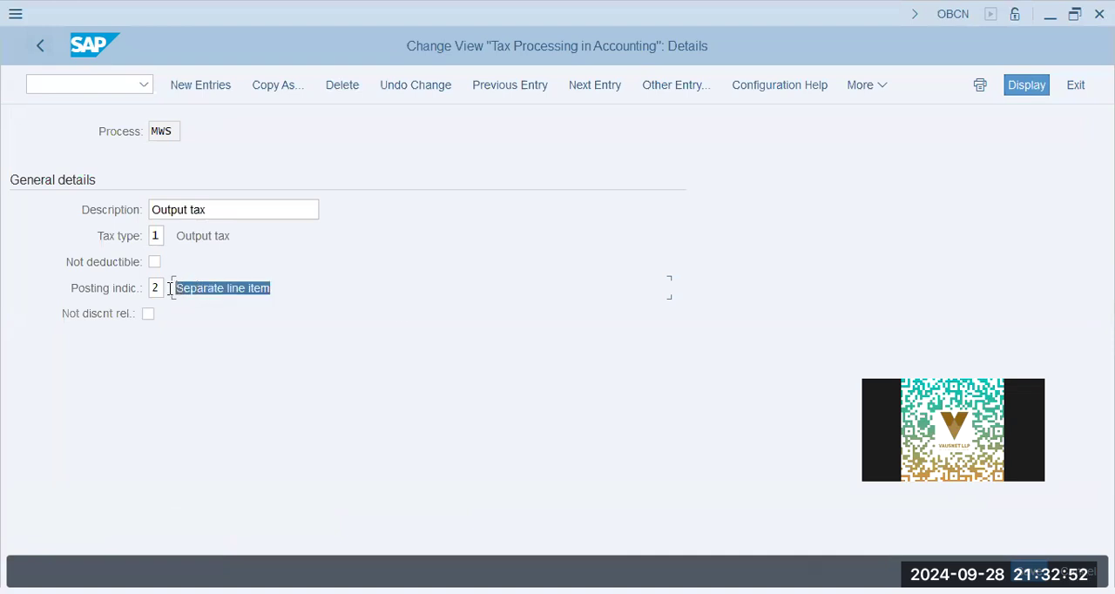
click(40, 45)
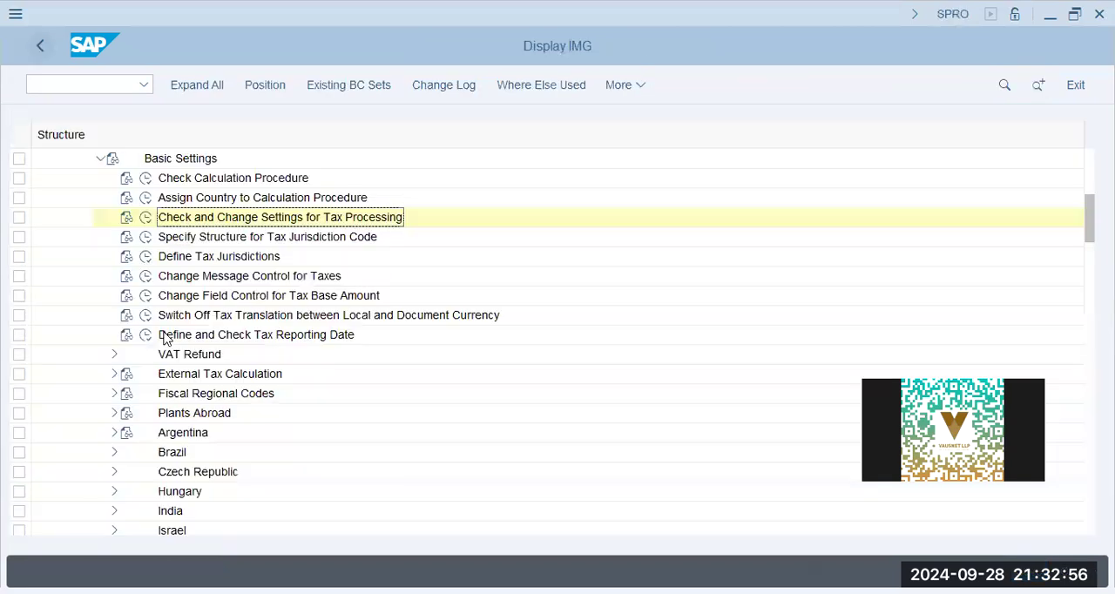
- Reopen the tax processing settings and display the details of process VST
click(147, 218)
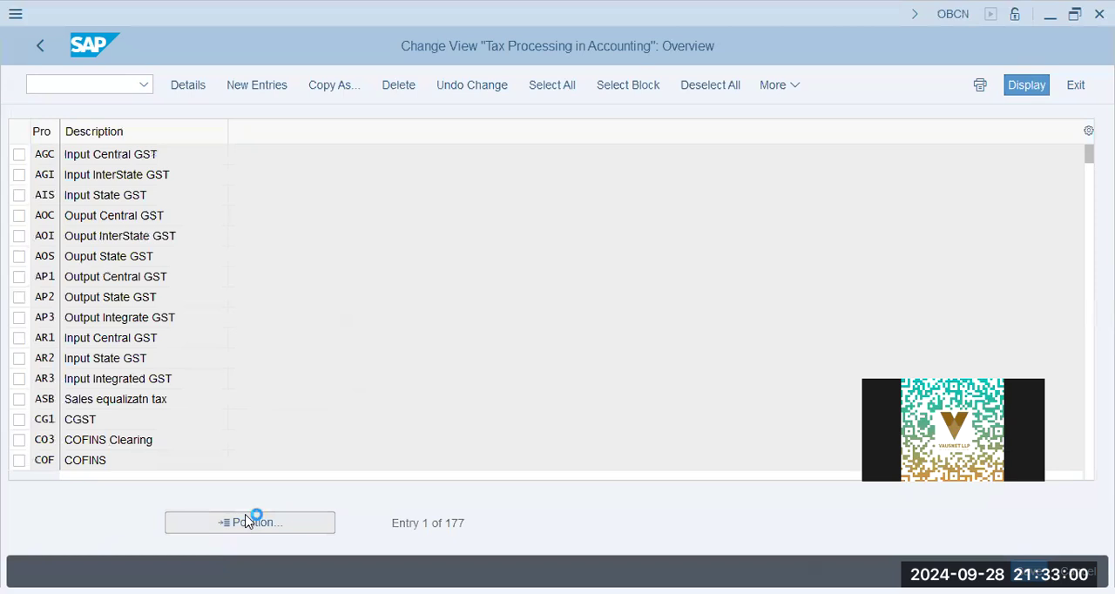
click(245, 521)
text(vst)
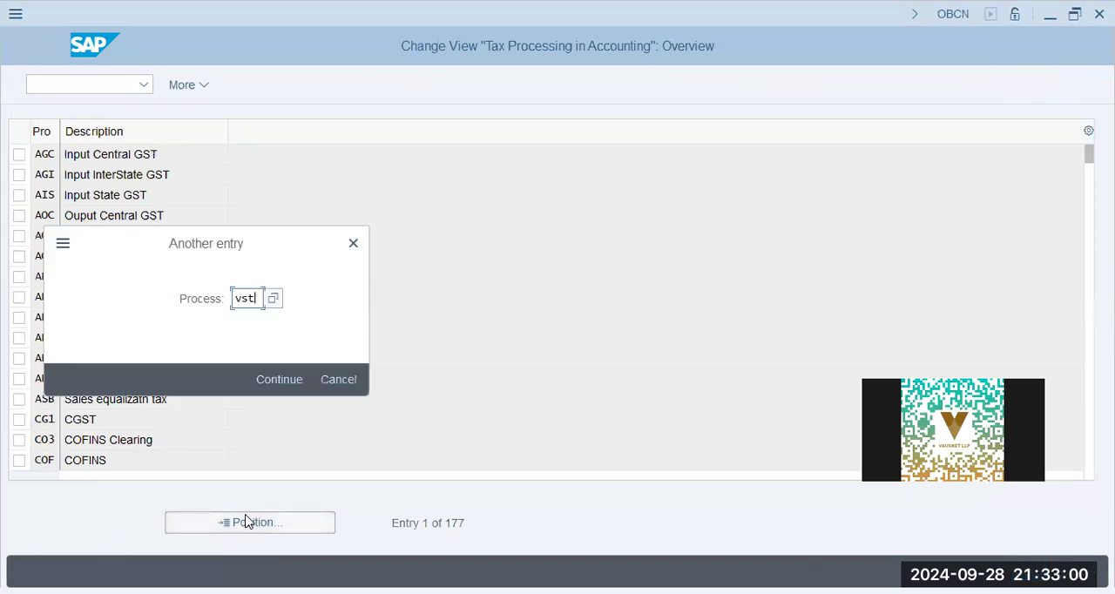
key(Return)
double_click(134, 155)
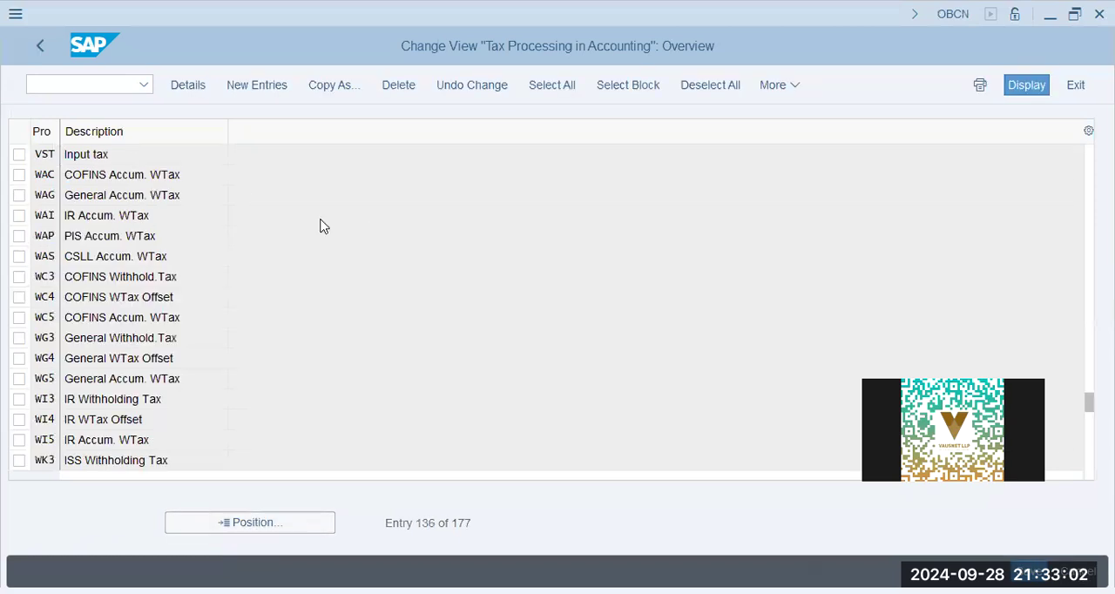
- Check the posting indicator of process VST and return to the IMG structure
drag(225, 287, 726, 351)
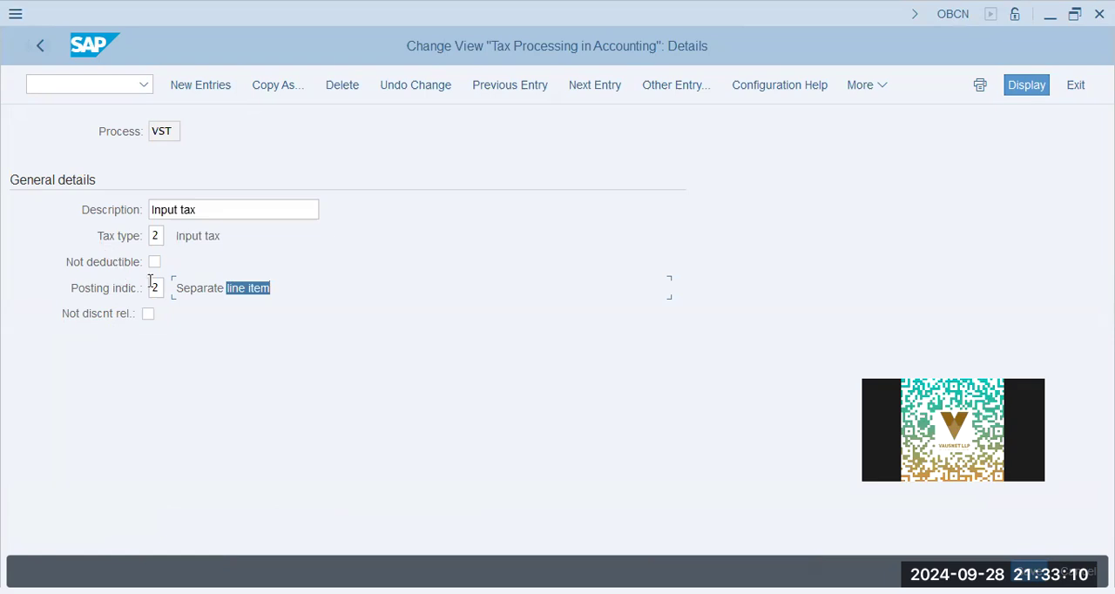
drag(177, 288, 435, 312)
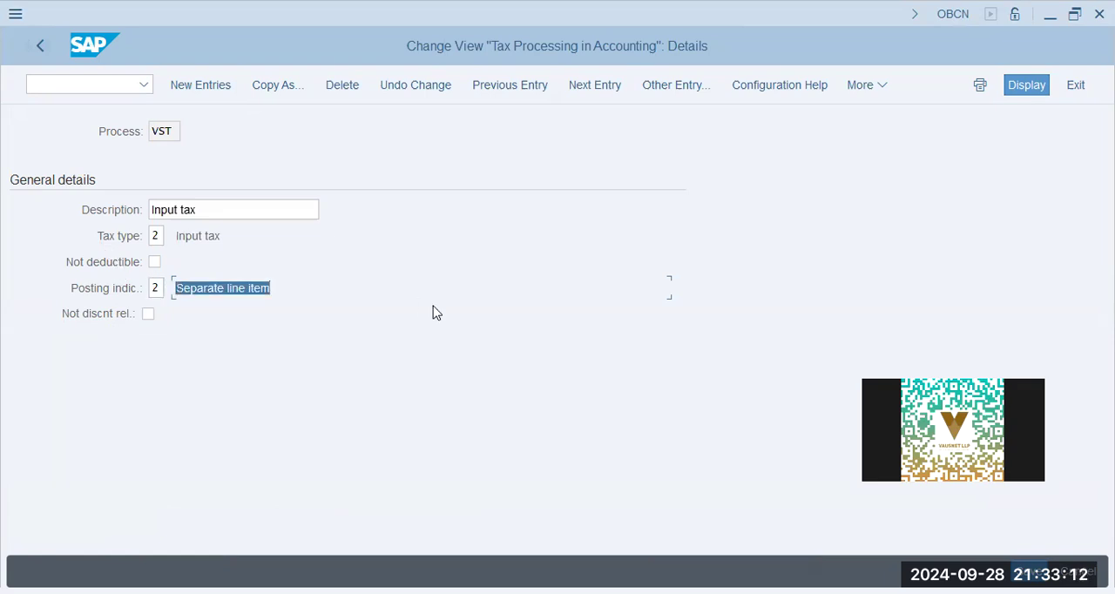
click(42, 44)
click(41, 40)
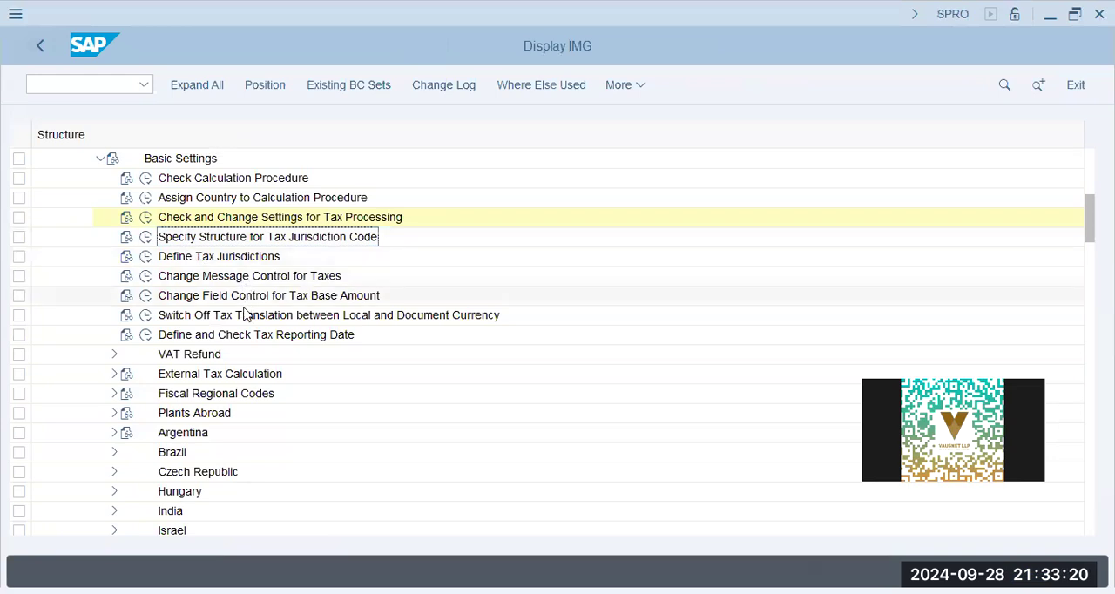
- Collapse Basic Settings, expand Calculation and open the definition of tax codes for sales and purchases
scroll(233, 372, down, 2)
scroll(232, 373, up, 3)
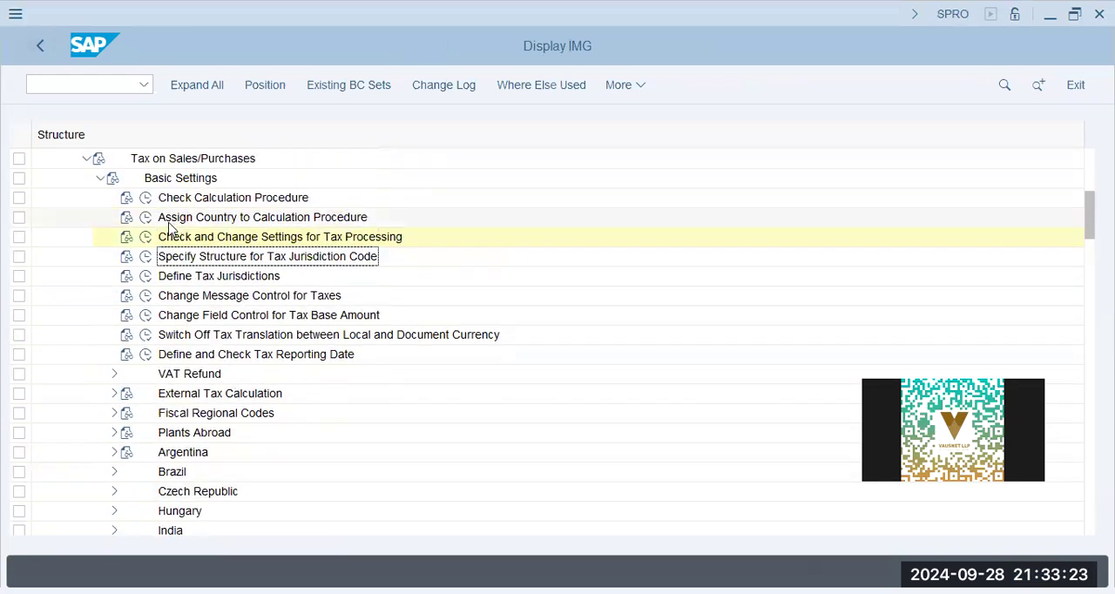
click(99, 178)
click(99, 197)
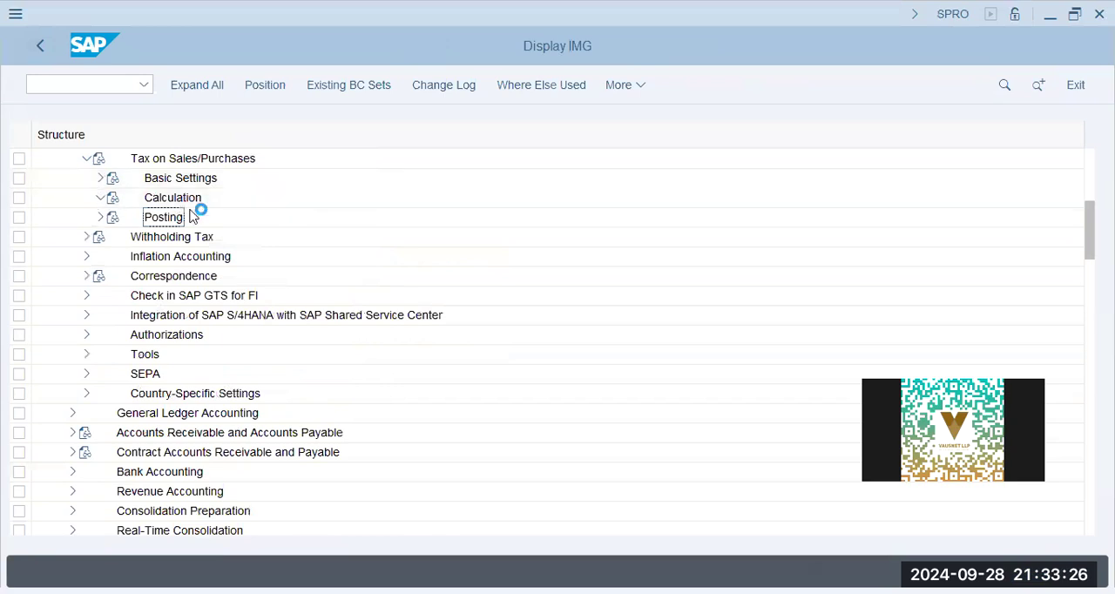
click(288, 219)
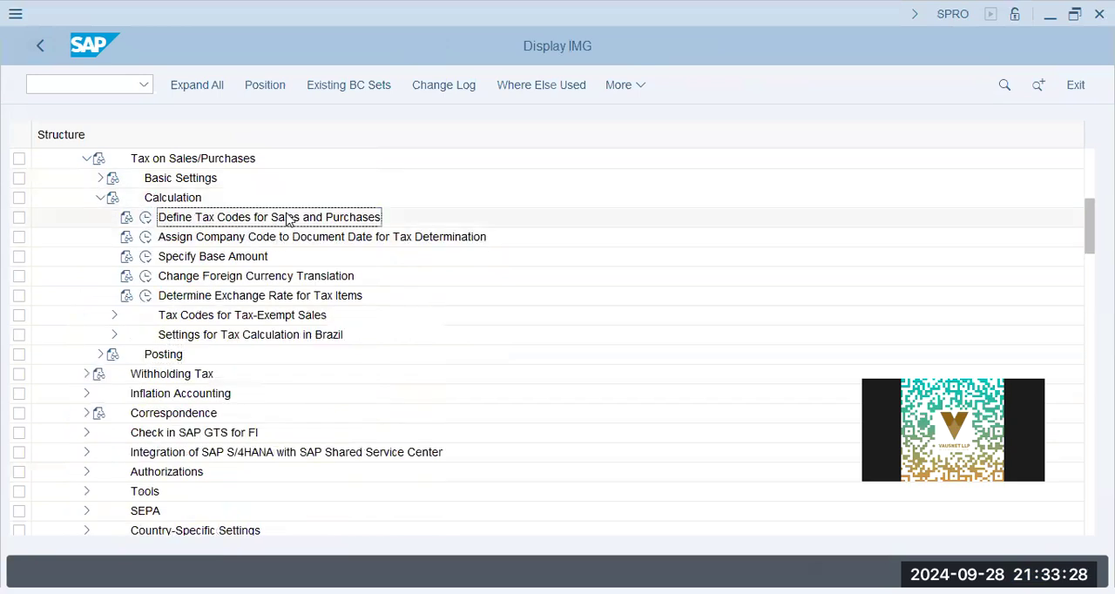
click(146, 217)
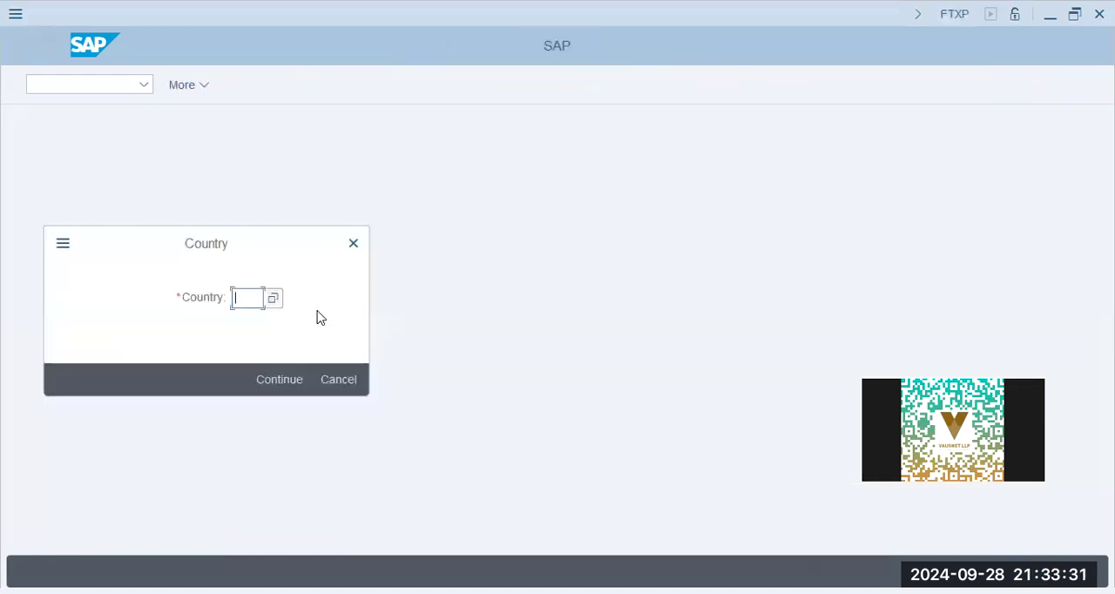
- Display the tax rates of tax code A0 for country AE
text(ae)
key(Return)
click(193, 211)
click(199, 235)
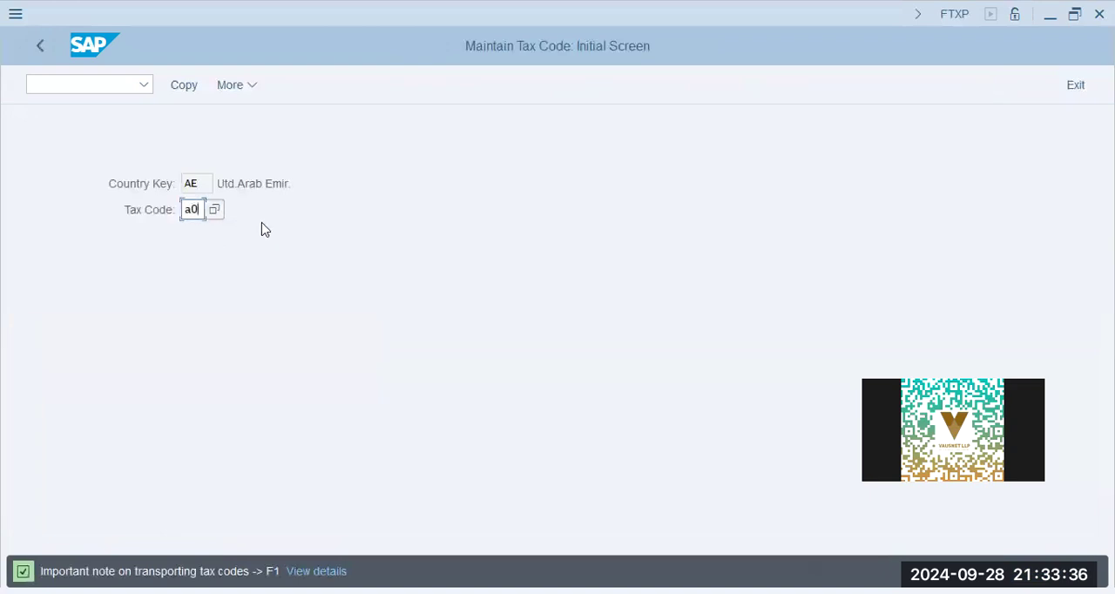
key(Return)
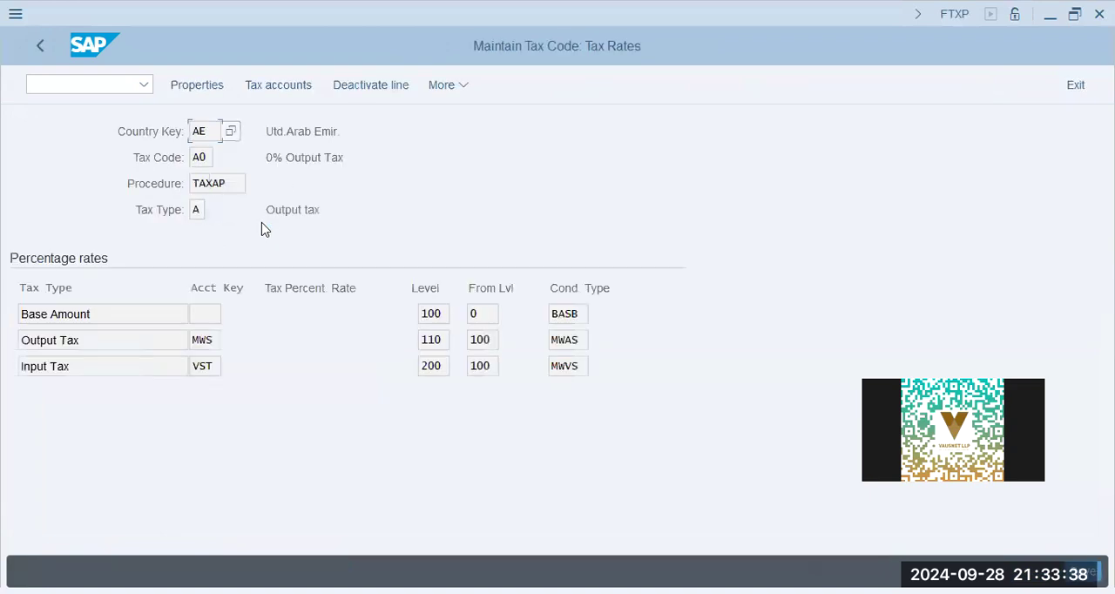
- Check the account keys and levels of the Output Tax and Input Tax lines, and return to the IMG structure
click(202, 368)
click(435, 340)
click(446, 360)
click(487, 360)
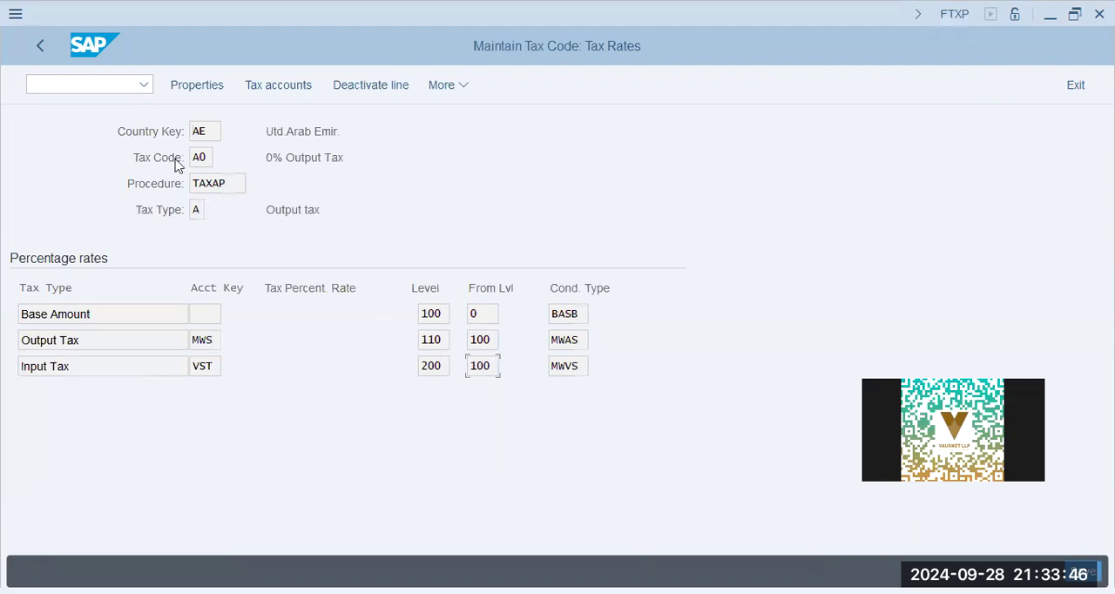
click(39, 53)
click(39, 52)
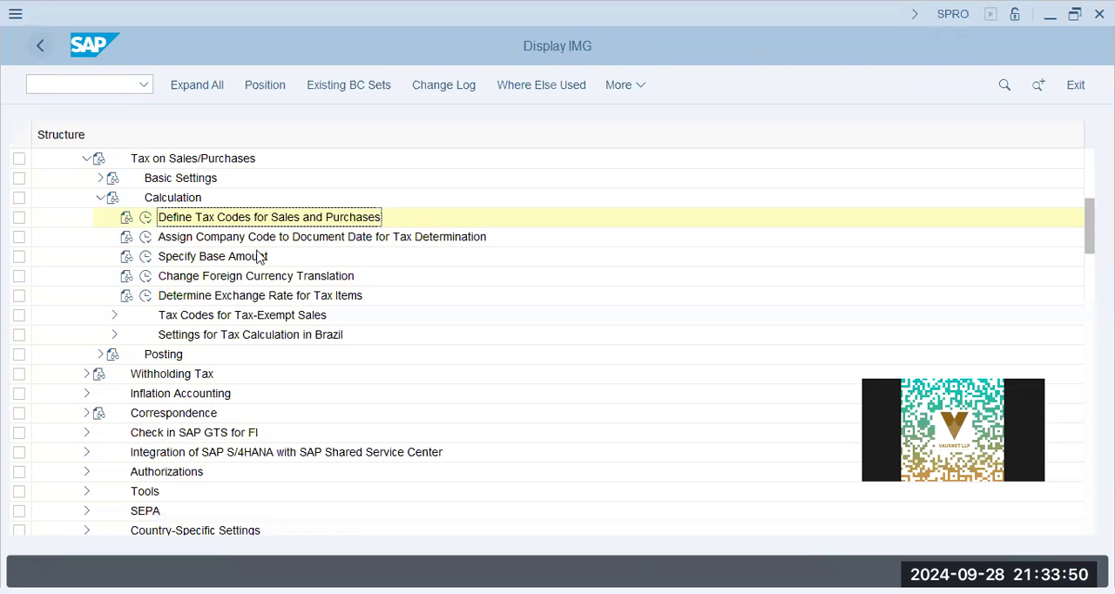
click(228, 237)
click(195, 256)
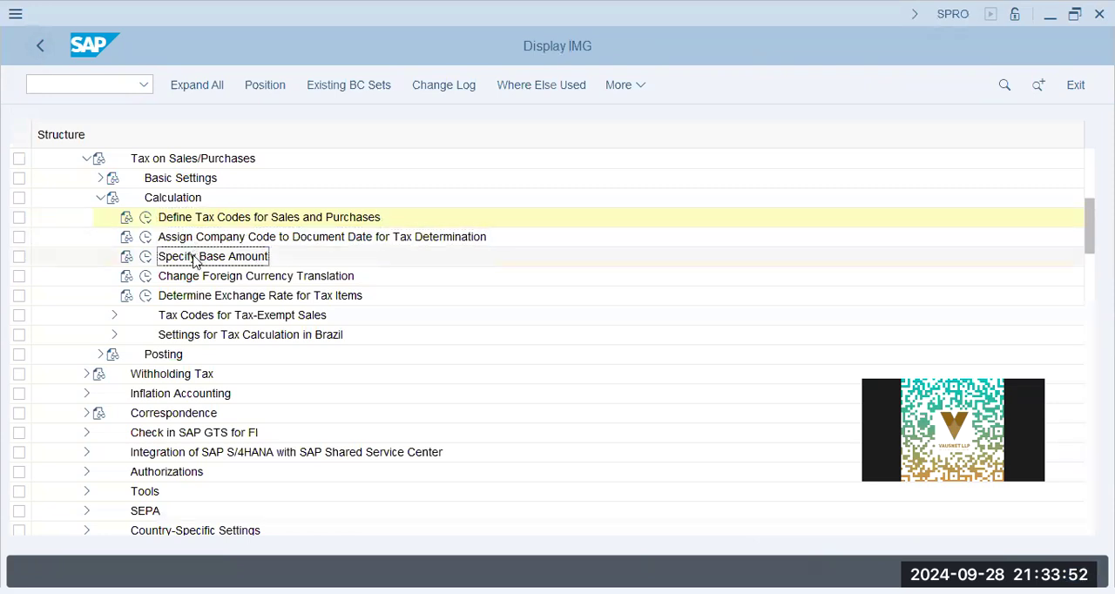
click(209, 314)
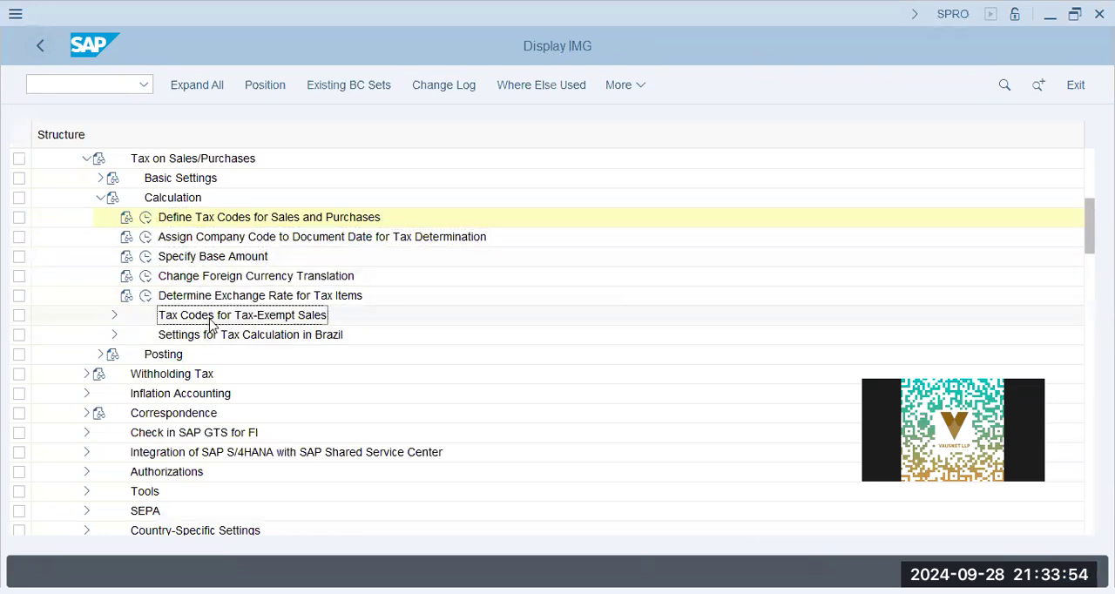
click(213, 334)
- Collapse Calculation, expand Posting and open the definition of tax accounts
click(101, 199)
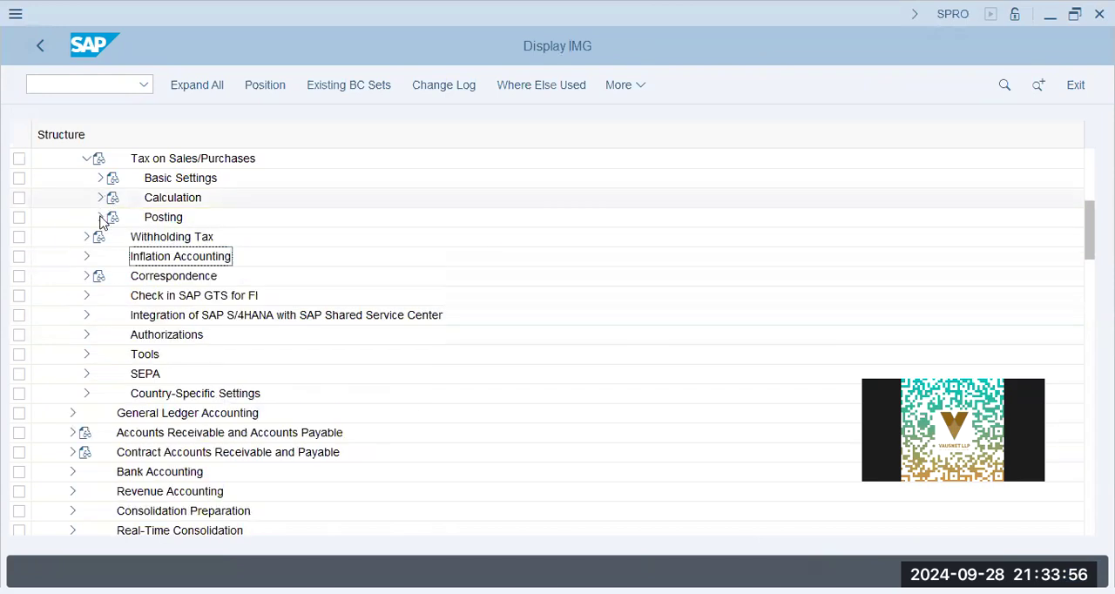
click(100, 218)
click(162, 236)
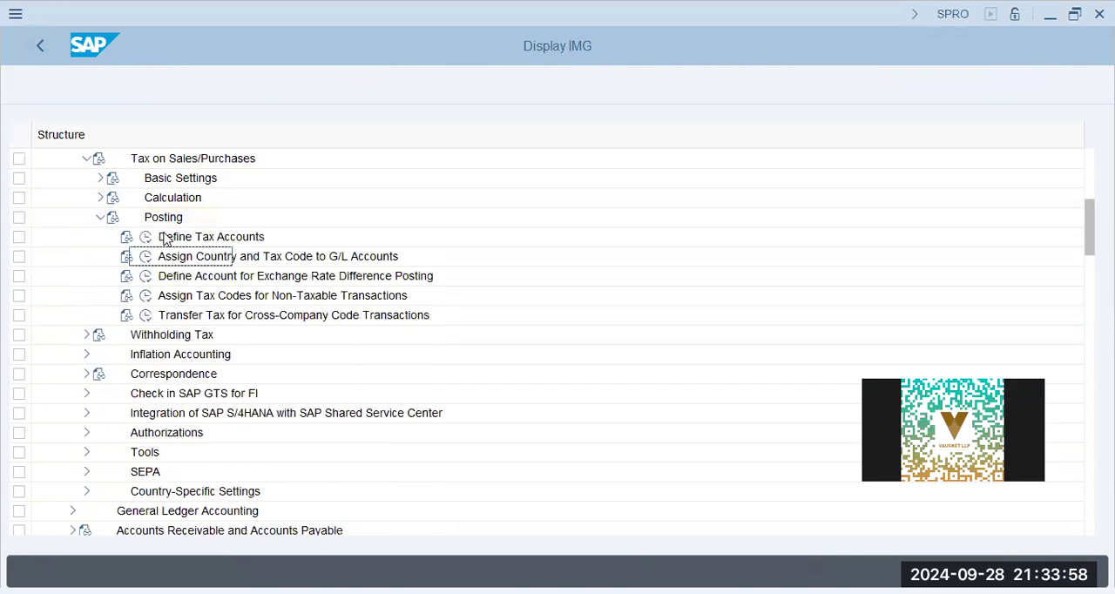
click(149, 237)
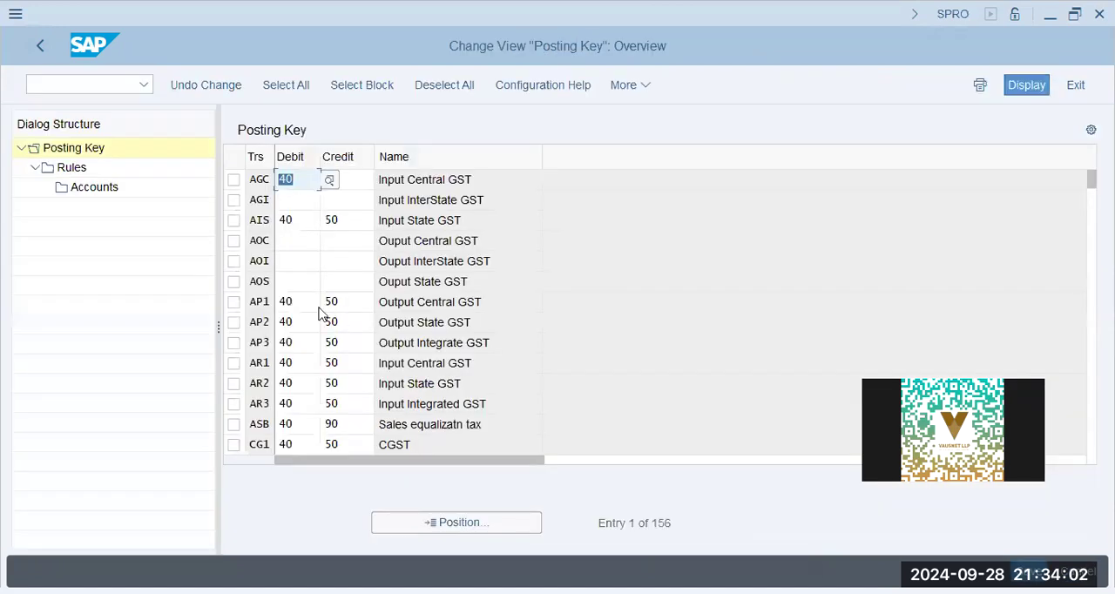
- Locate transaction MWS in the posting key table and set its debit key to 40 and credit key to 50
click(443, 526)
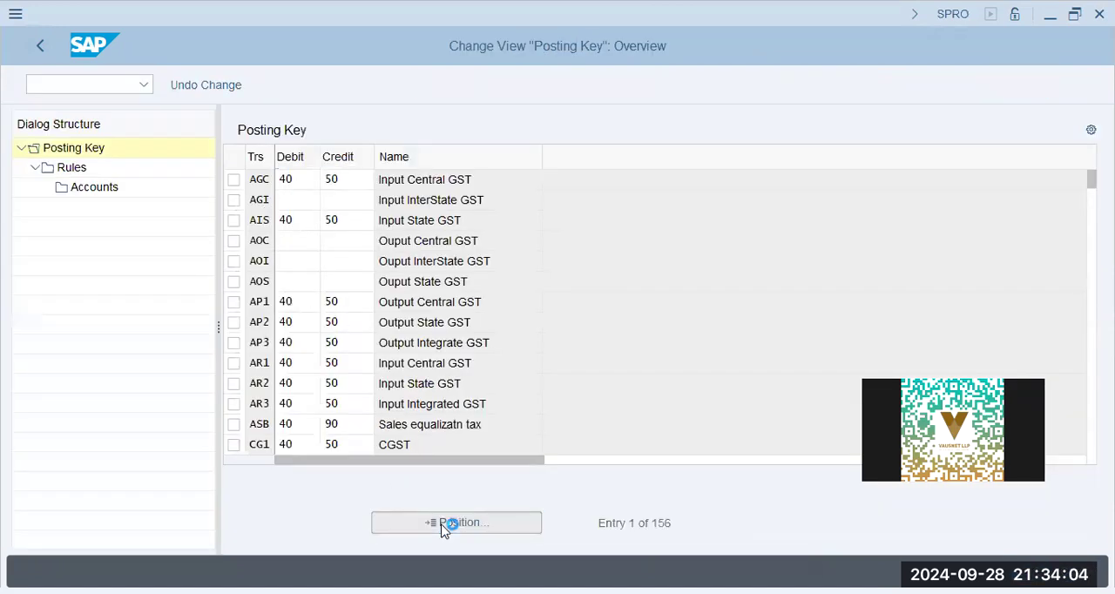
text(mws)
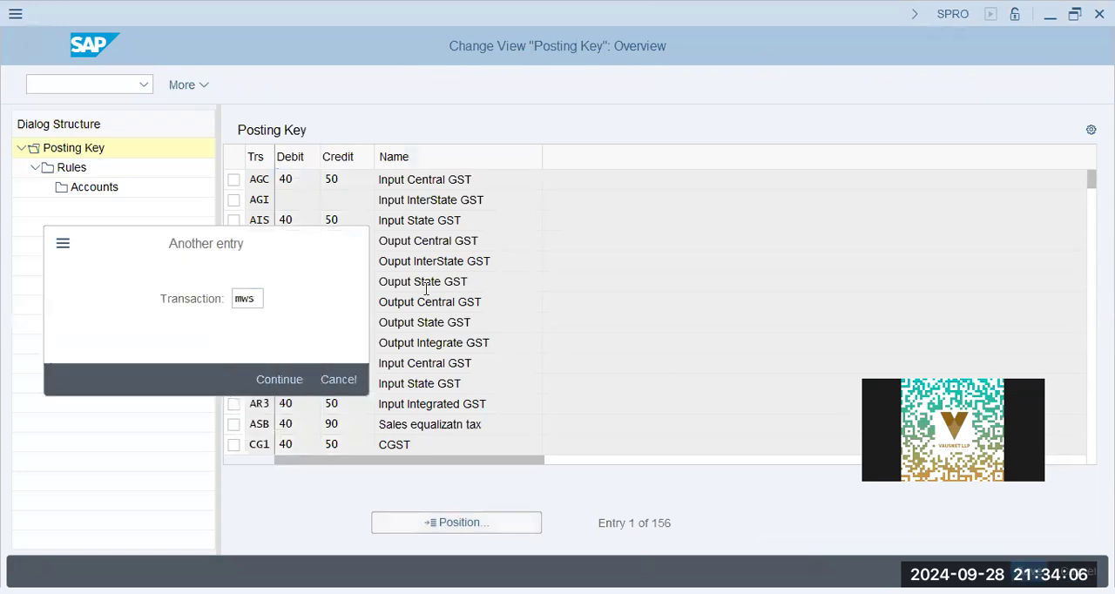
key(Return)
text(40)
click(348, 181)
text(50)
key(Tab)
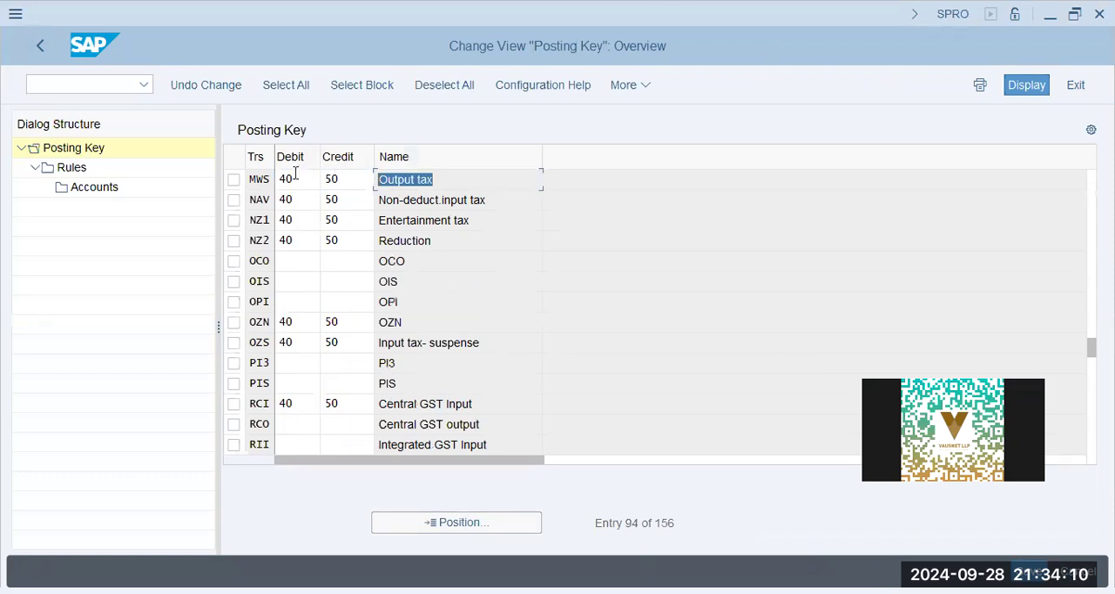
- Open the rules of transaction MWS and look up chart of accounts AA42
click(236, 180)
double_click(56, 168)
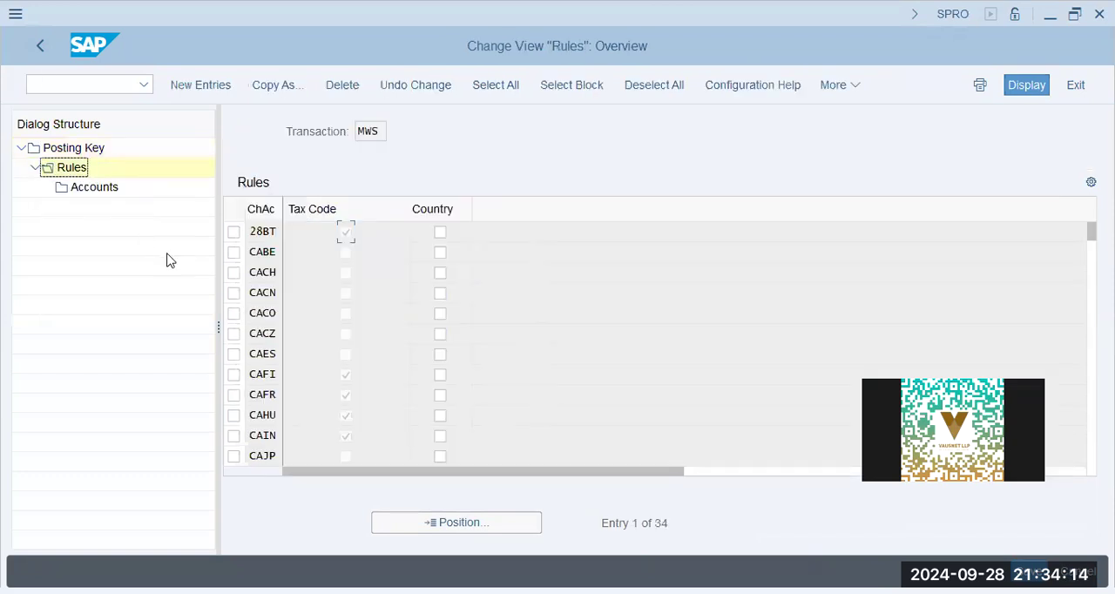
click(459, 523)
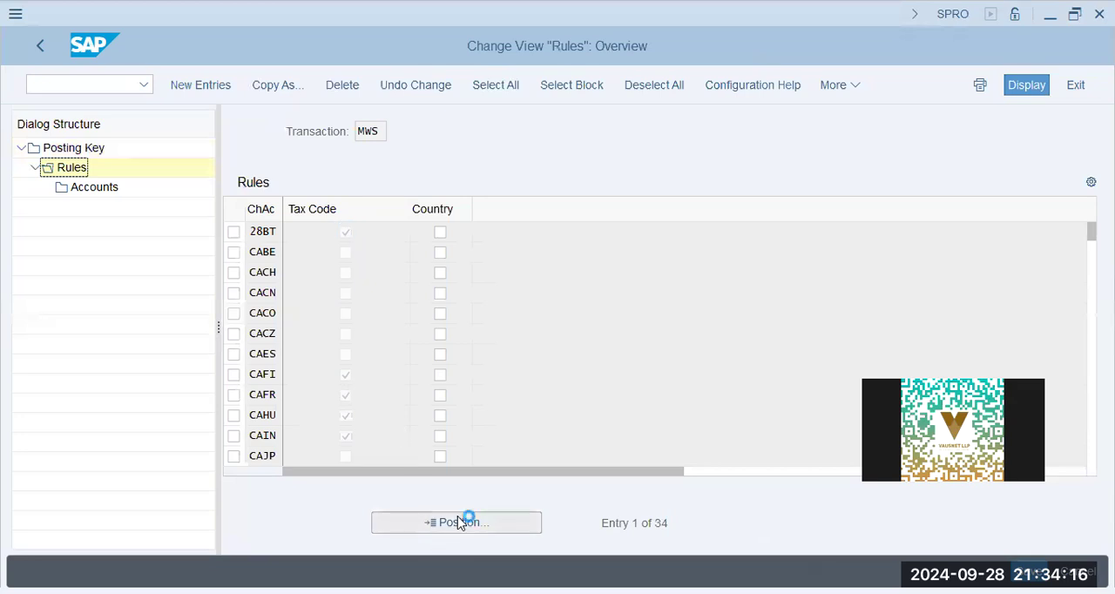
text(aa42)
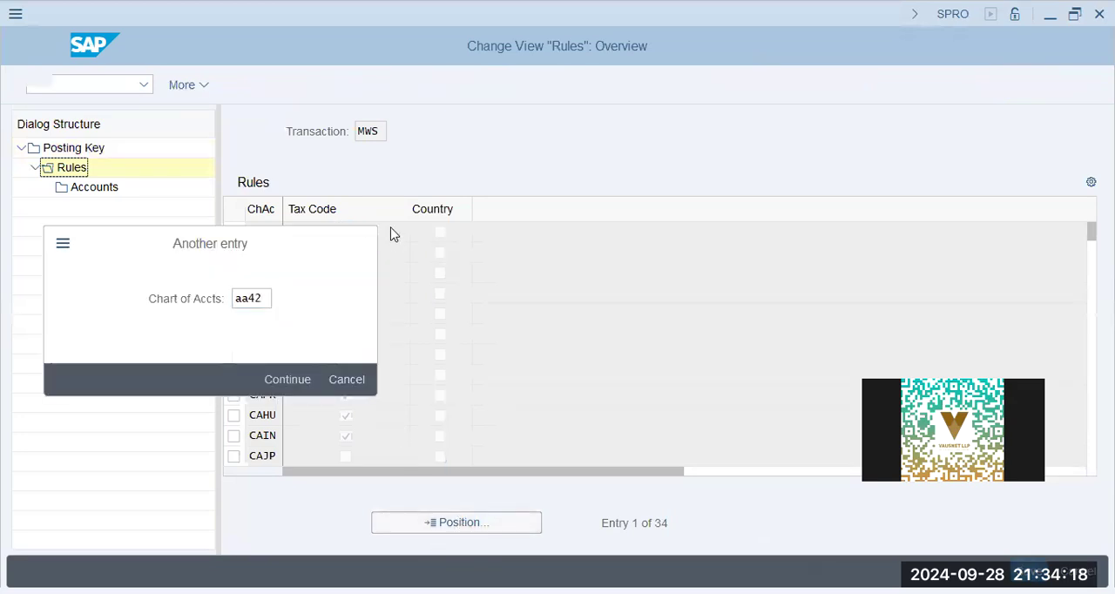
key(Return)
- Add a rule for chart of accounts AA42 to transaction MWS with account determination by tax code, and save it
click(215, 90)
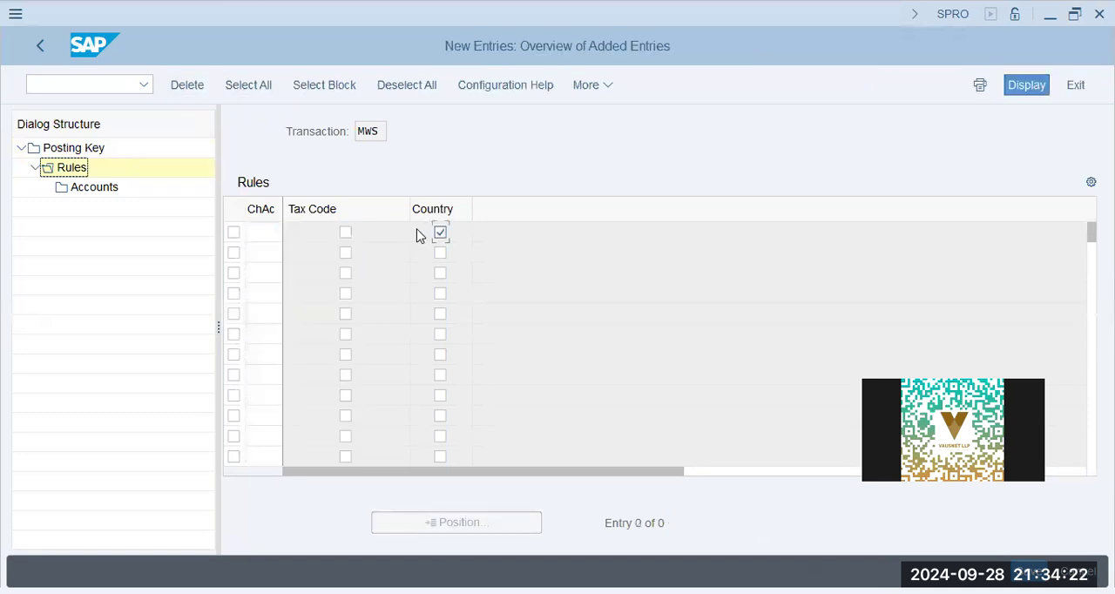
click(344, 235)
click(274, 237)
text(aa42)
key(Tab)
click(349, 235)
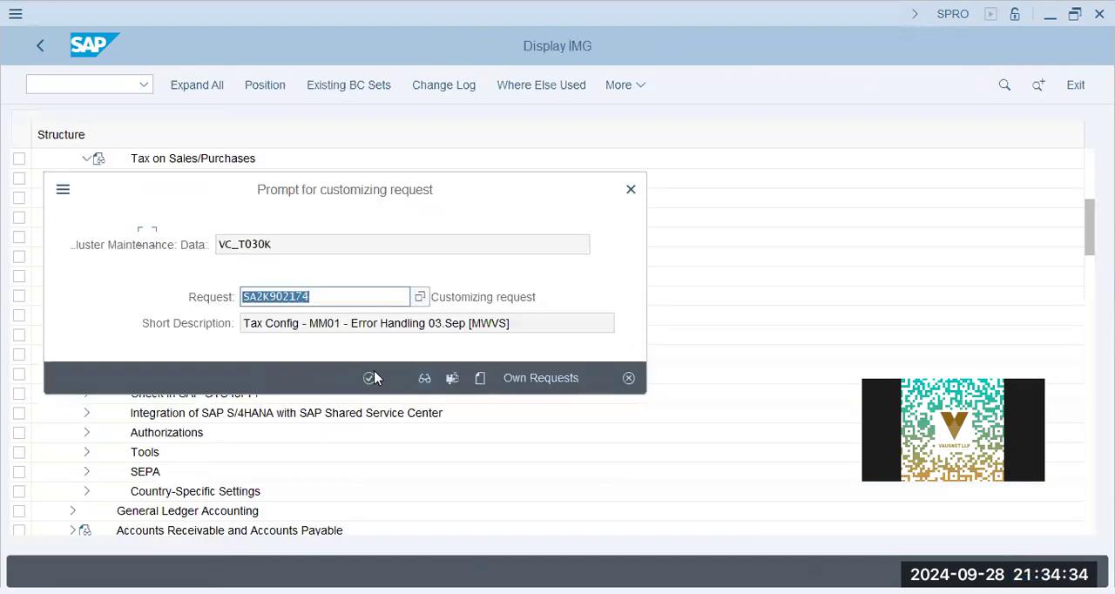
click(372, 378)
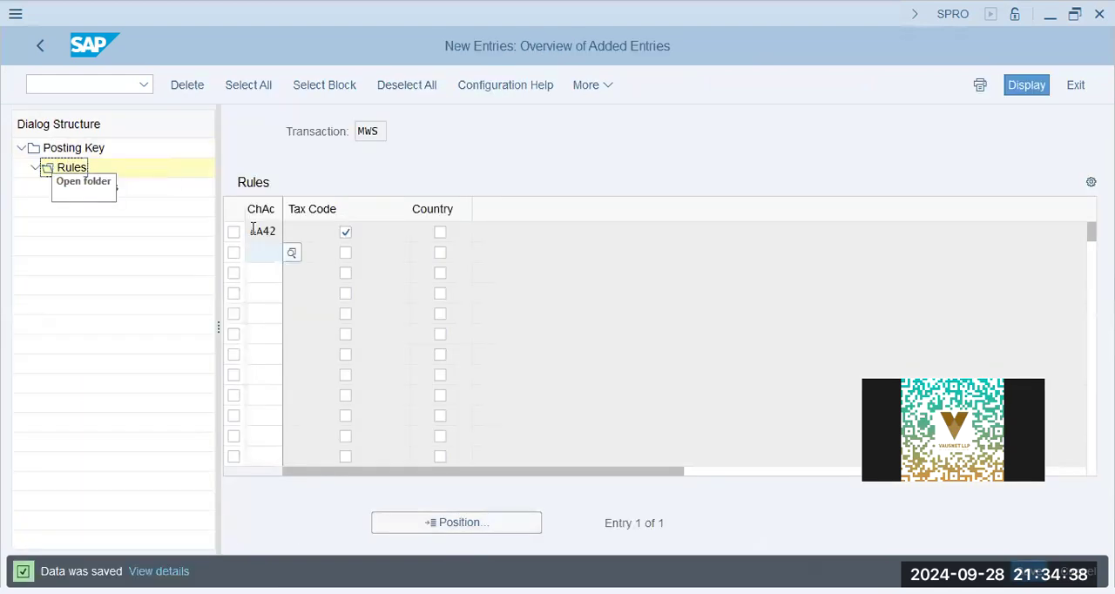
- Open the accounts of the AA42 rule and add an entry for tax code A0, trying G/L account 800500
click(234, 232)
double_click(91, 187)
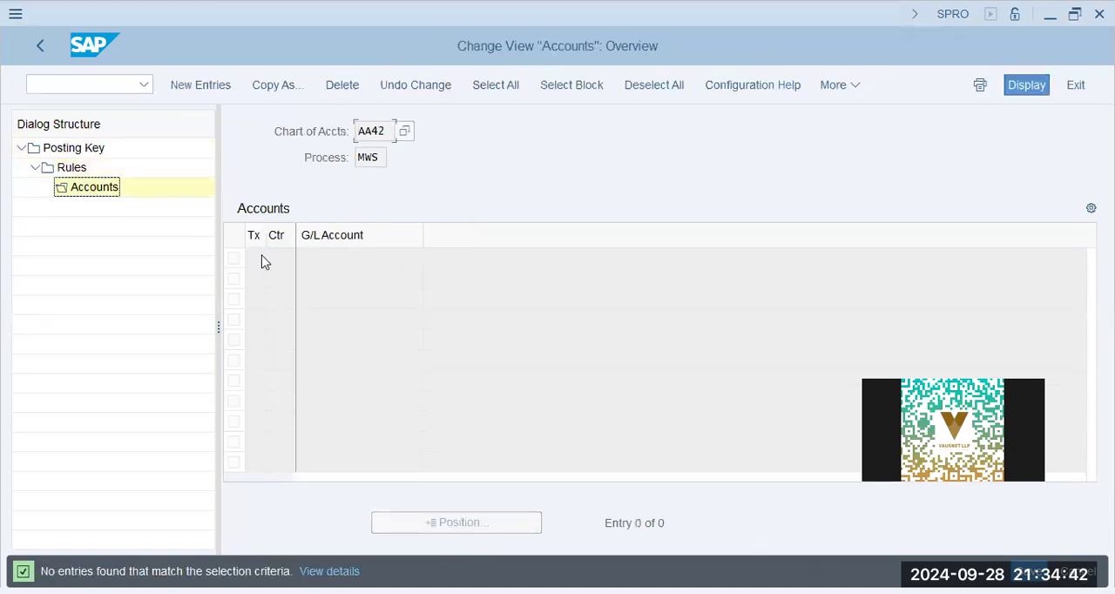
click(209, 85)
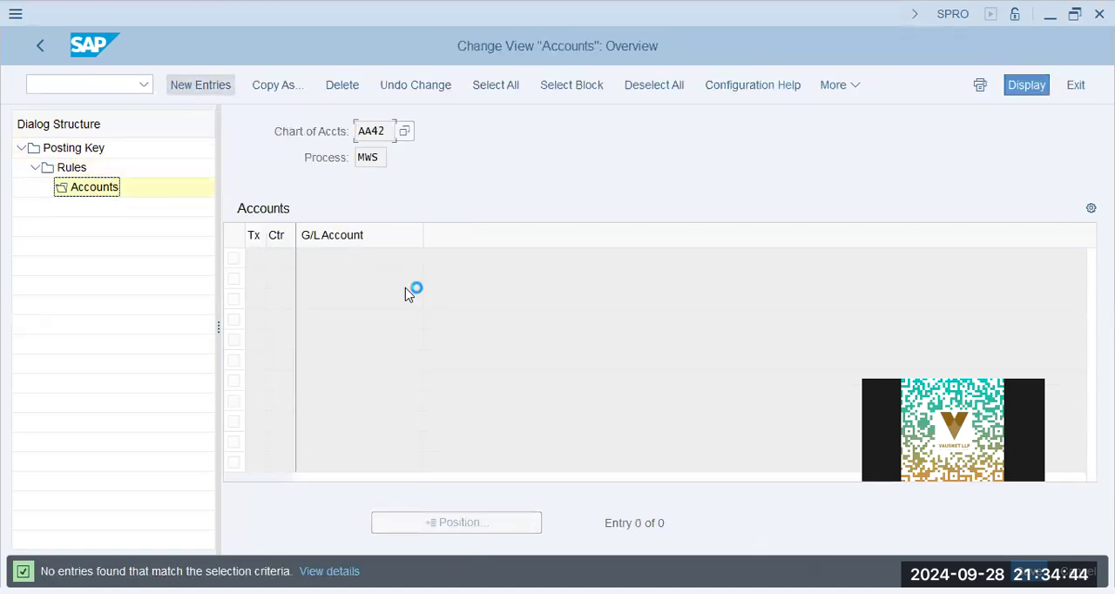
text(o)
key(Tab)
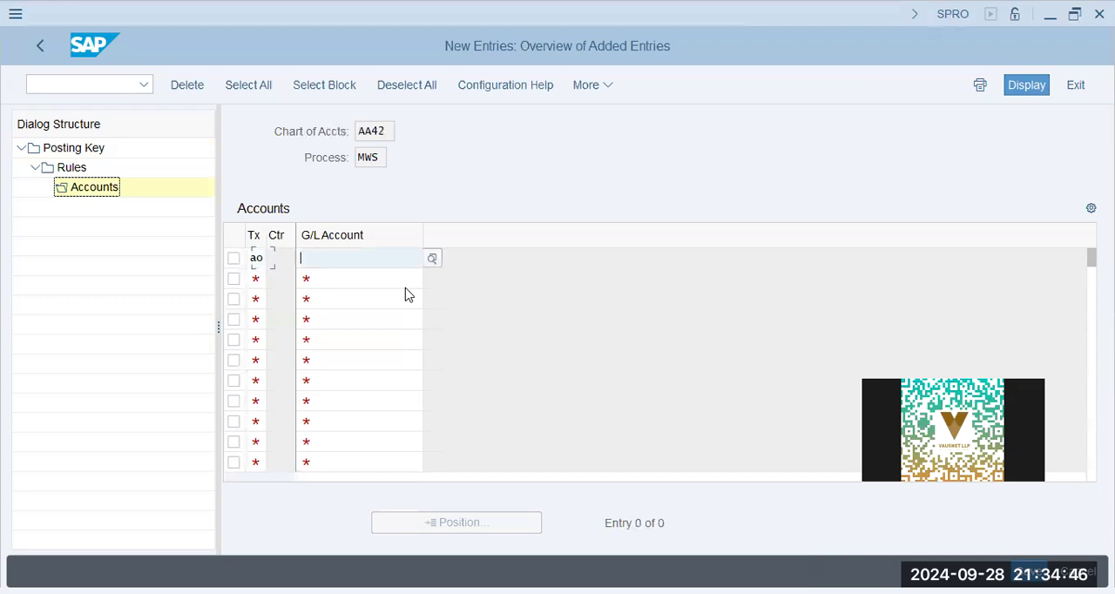
text(a)
key(Tab)
text(800500)
key(Return)
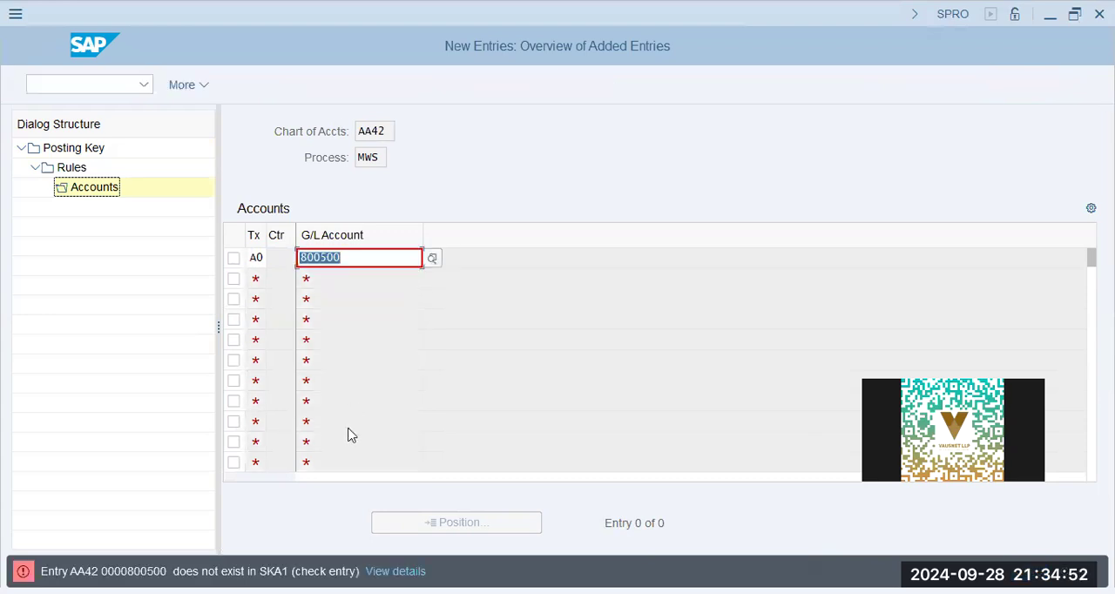
- Search the available G/L accounts by company code, and then by account description in chart of accounts AA42
click(433, 260)
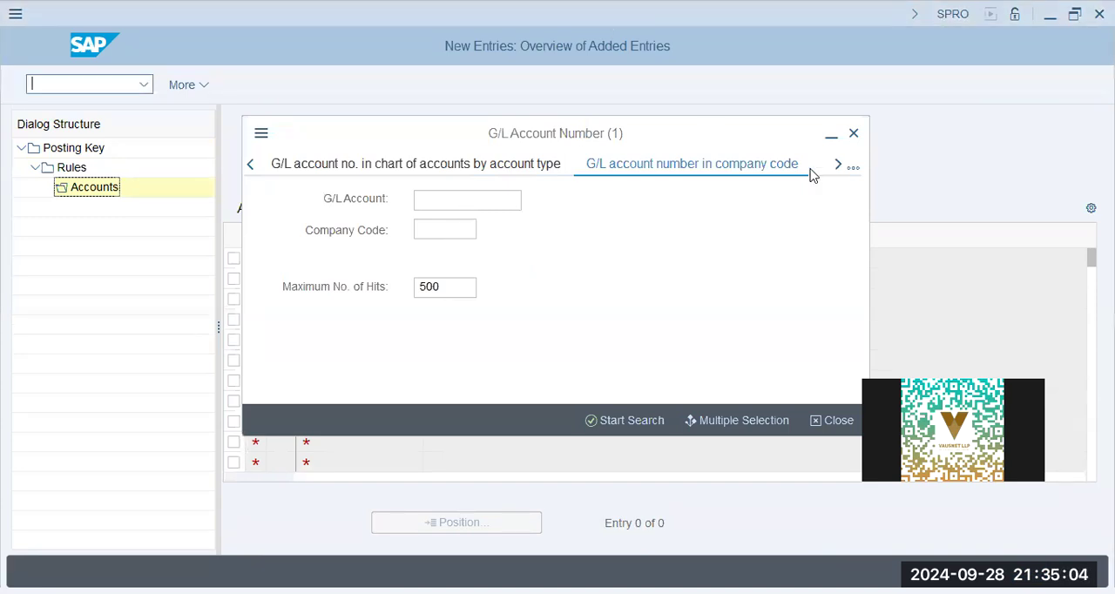
click(627, 420)
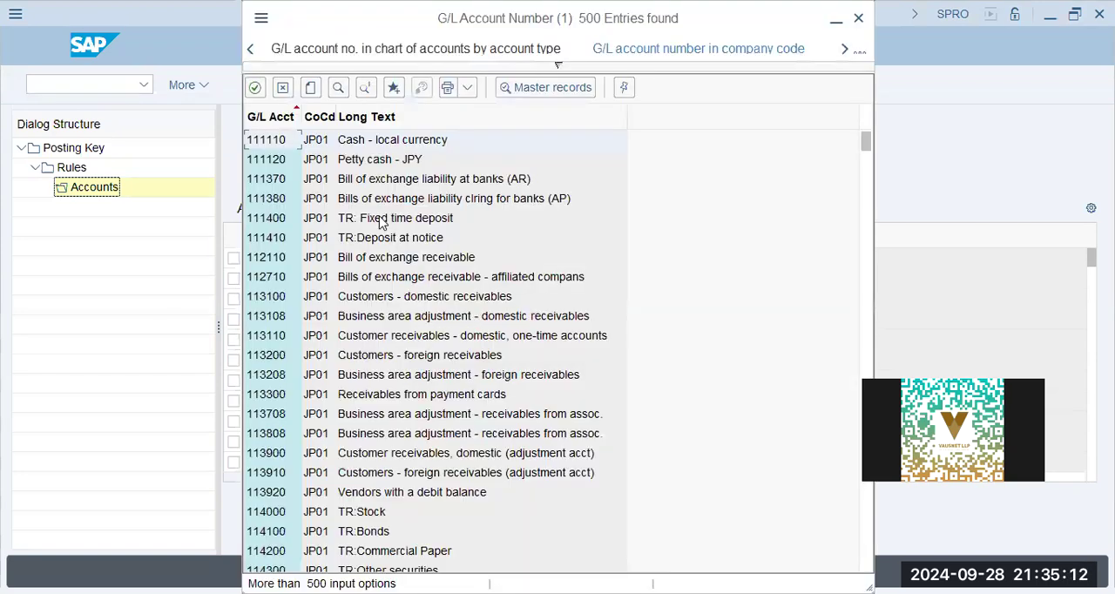
click(407, 87)
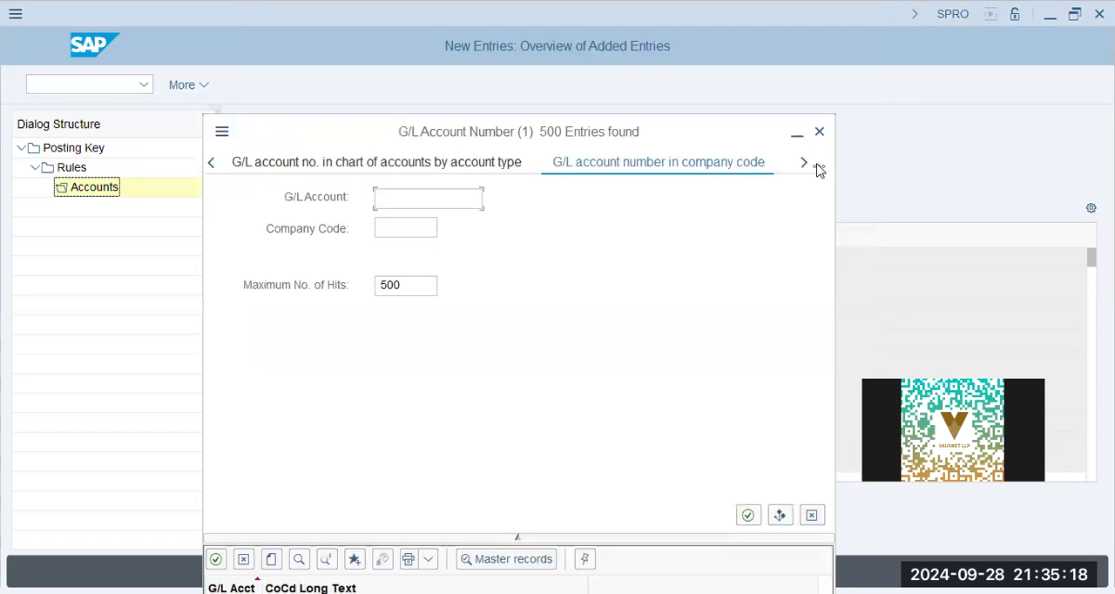
click(819, 166)
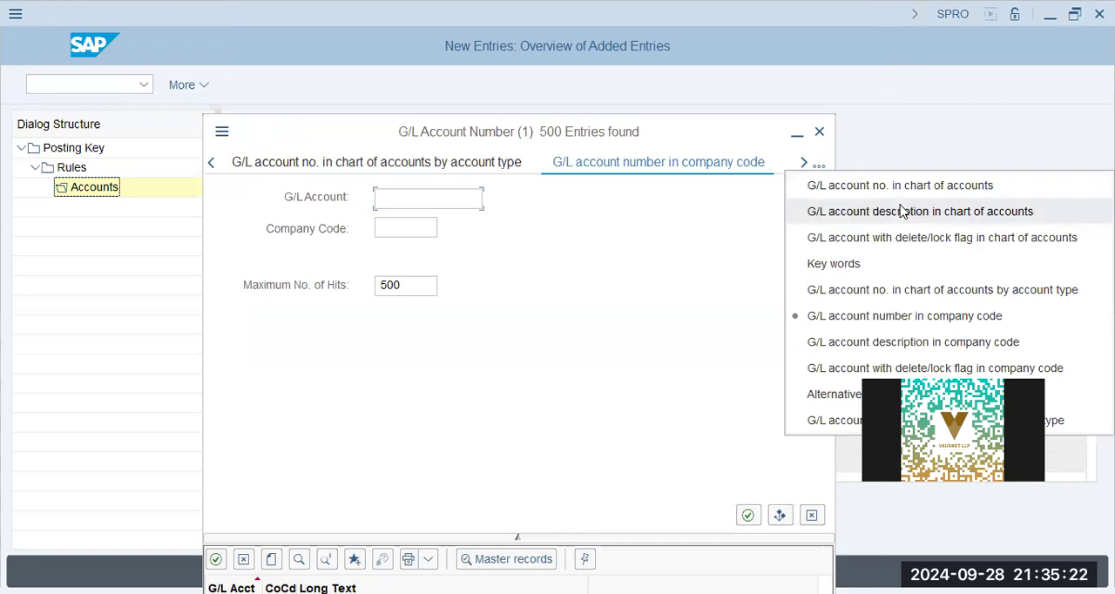
click(902, 212)
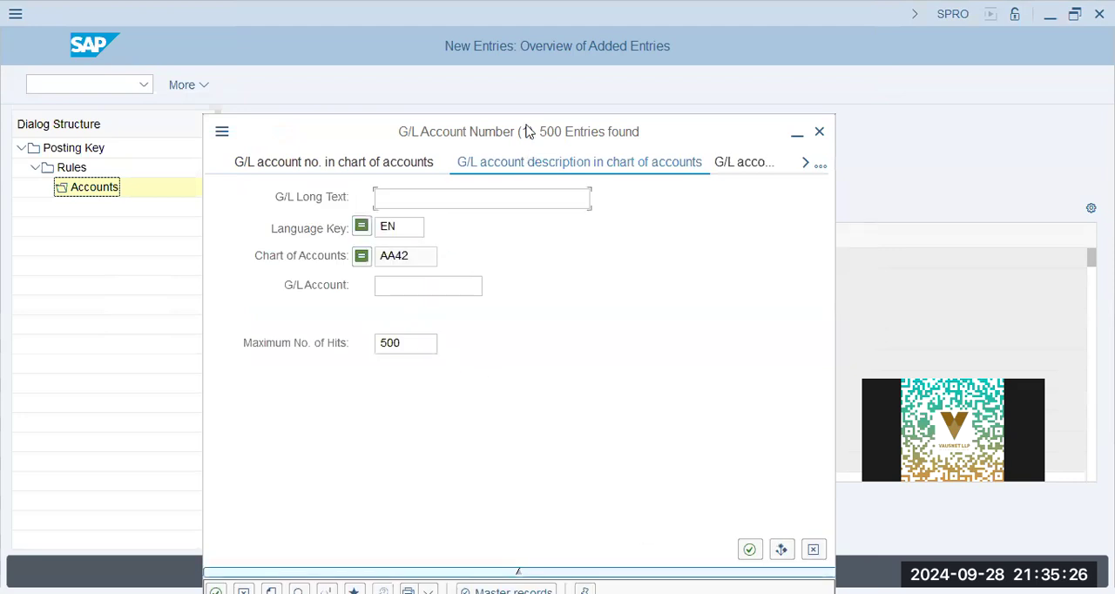
drag(440, 129, 436, 79)
click(749, 499)
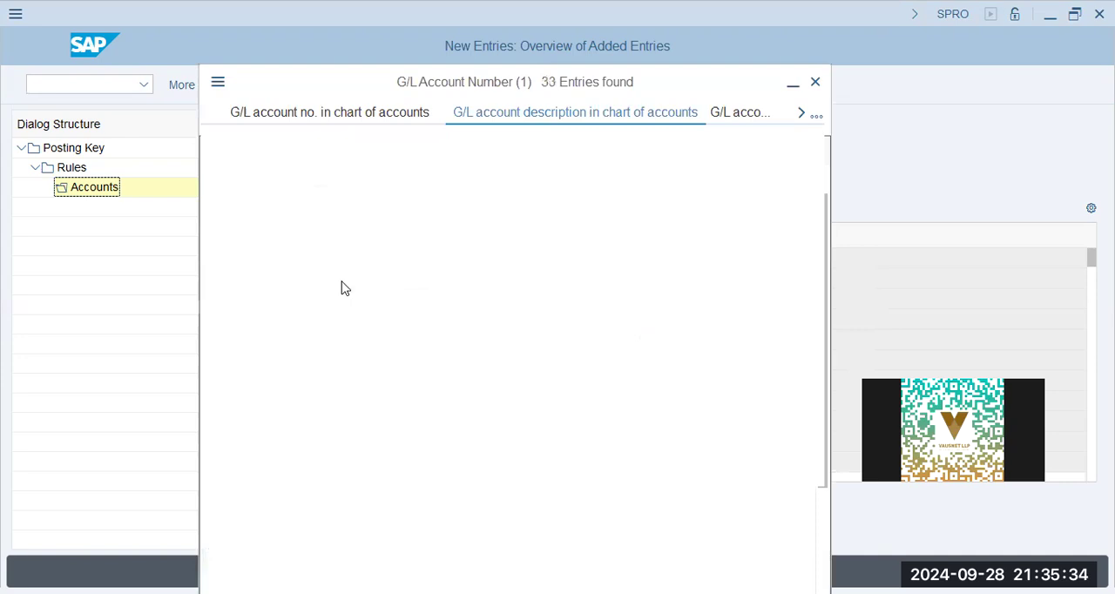
- Assign the Input Sales Tax account 80300 to tax code A0, save the entry and return to the IMG structure
scroll(344, 305, down, 4)
scroll(346, 306, up, 4)
scroll(248, 461, down, 4)
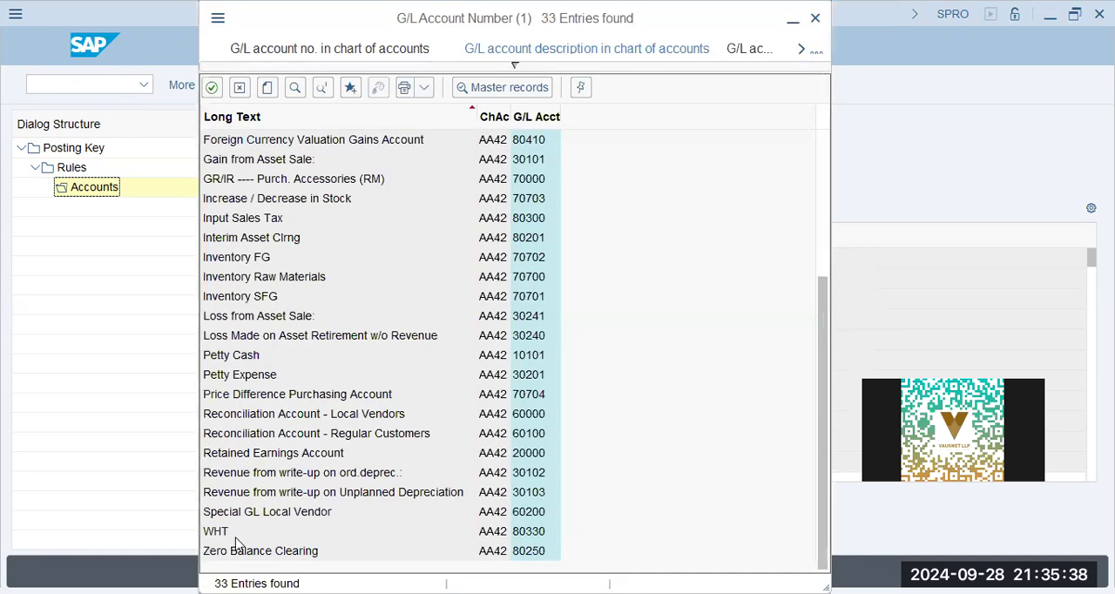
scroll(288, 331, up, 4)
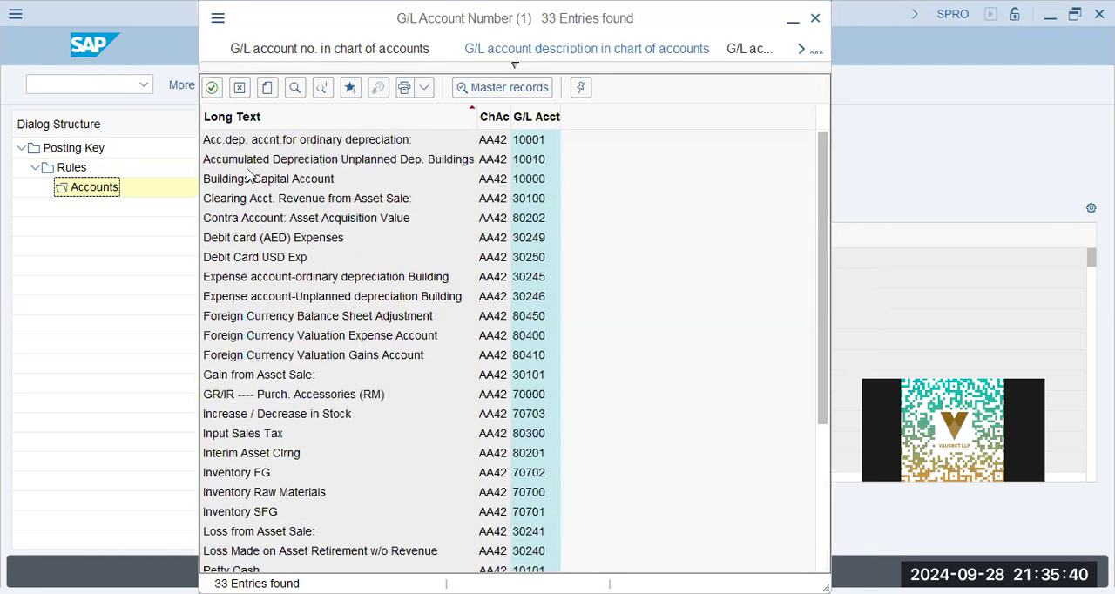
scroll(242, 384, down, 3)
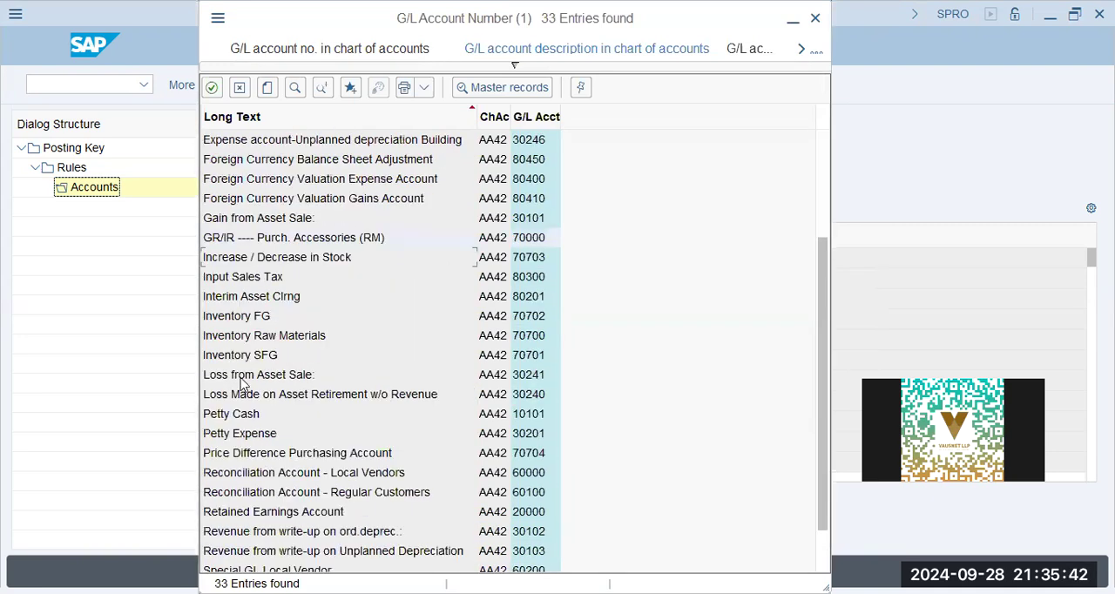
scroll(243, 384, down, 1)
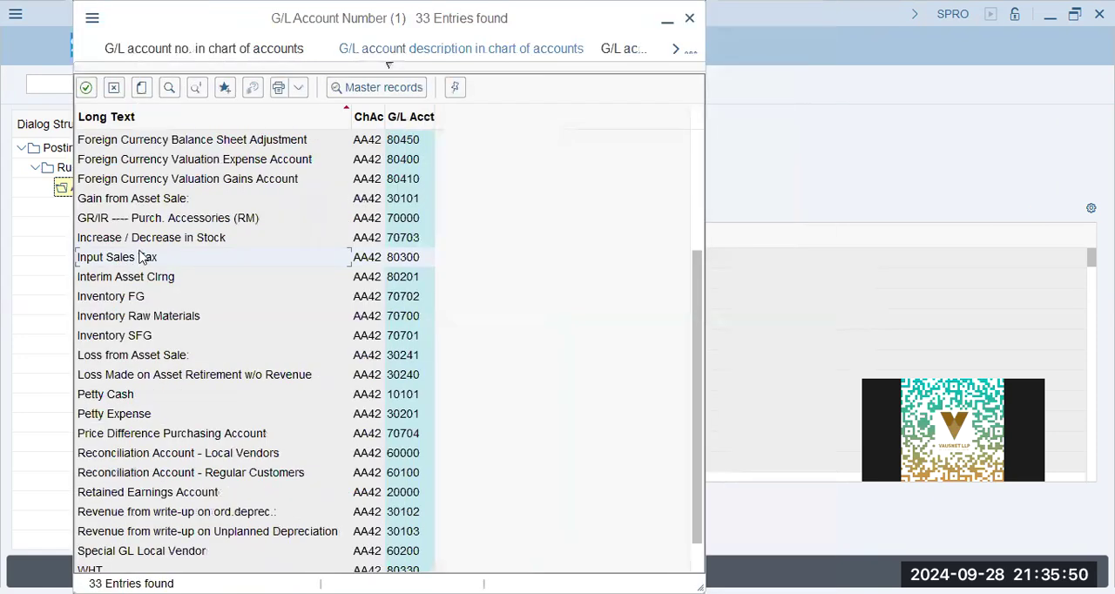
click(138, 254)
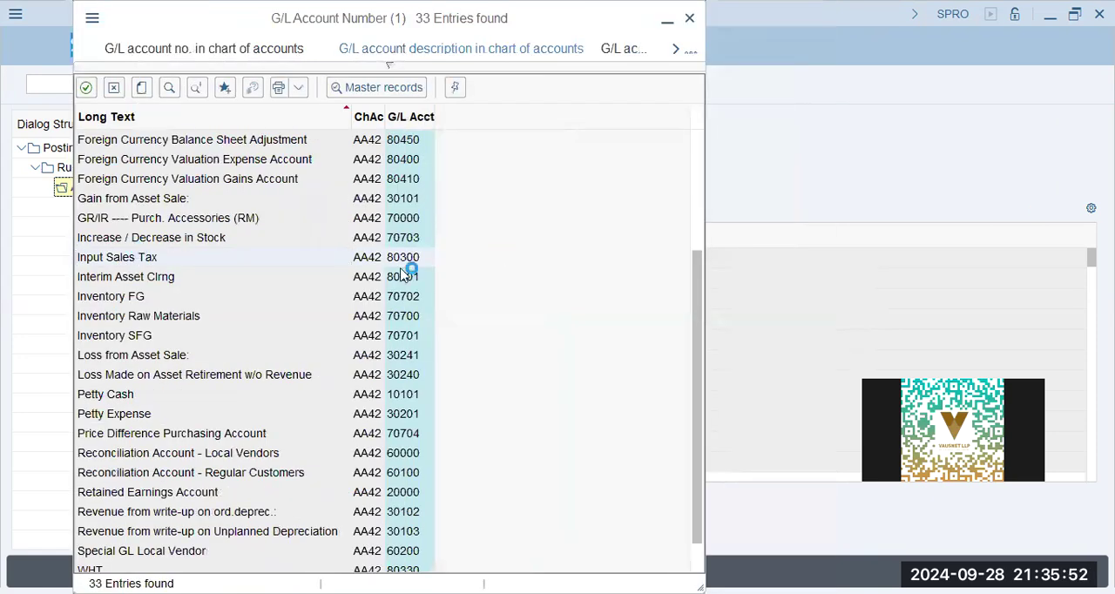
key(Return)
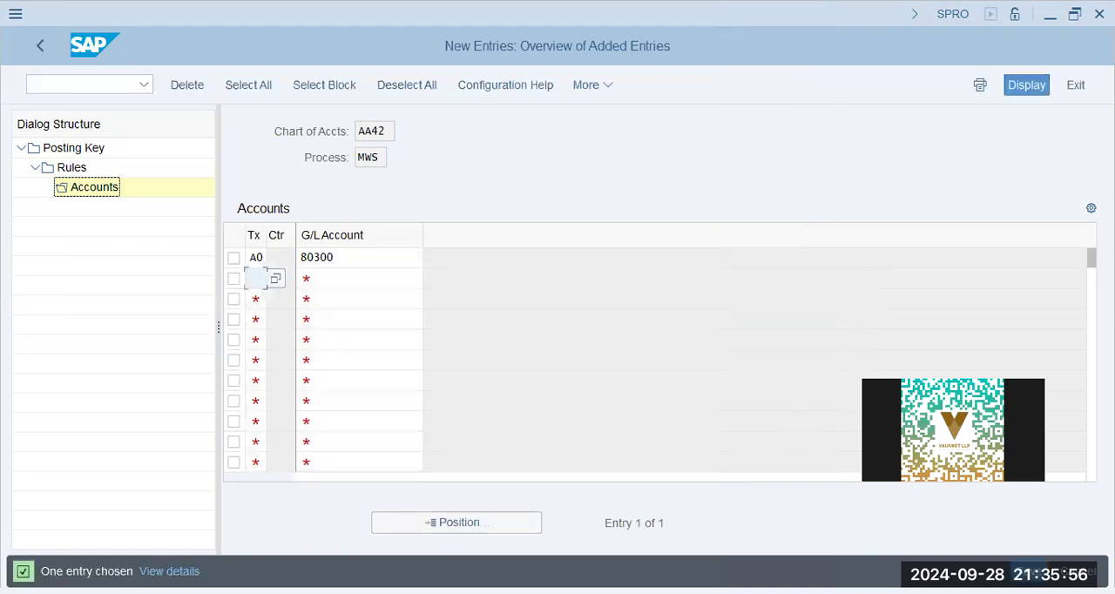
key(ctrl+s)
click(50, 48)
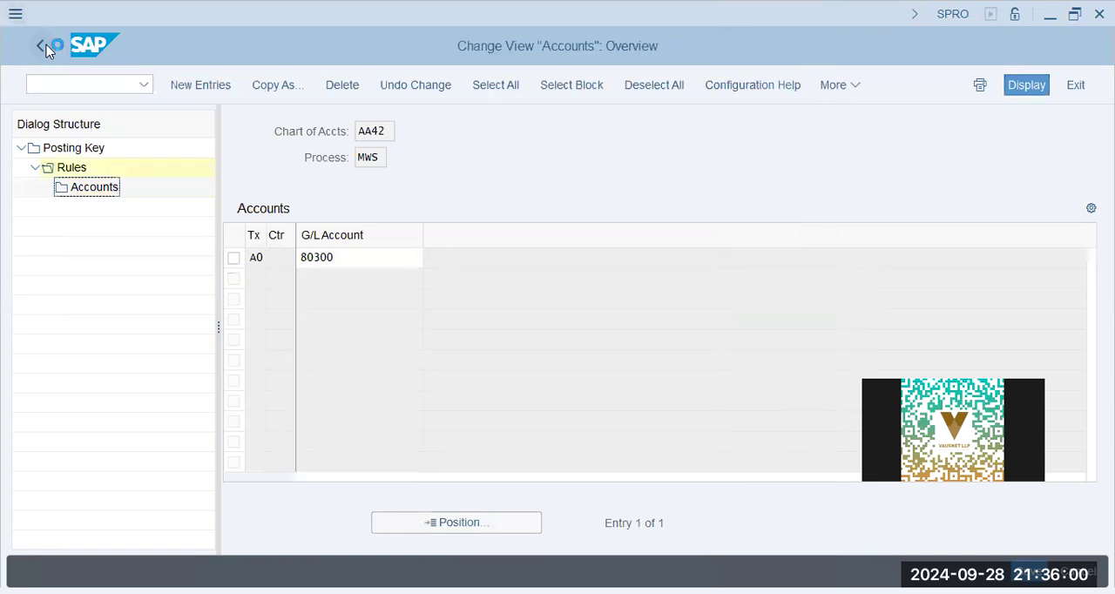
click(50, 48)
click(49, 48)
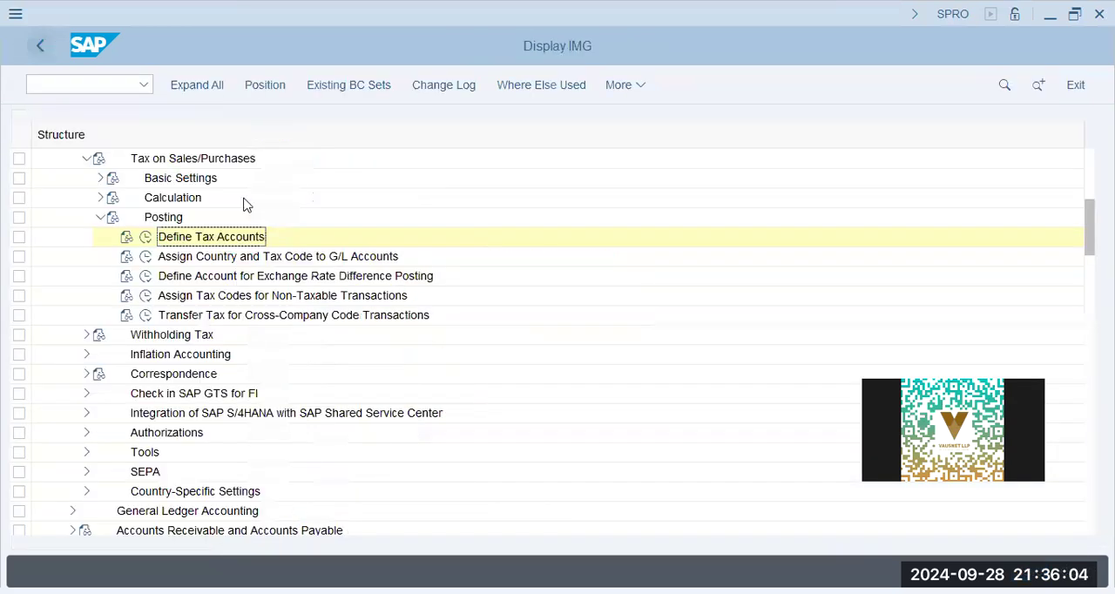
- Open the assignment of country and tax code to G/L accounts and check the entry for chart of accounts AA42
click(233, 258)
click(145, 260)
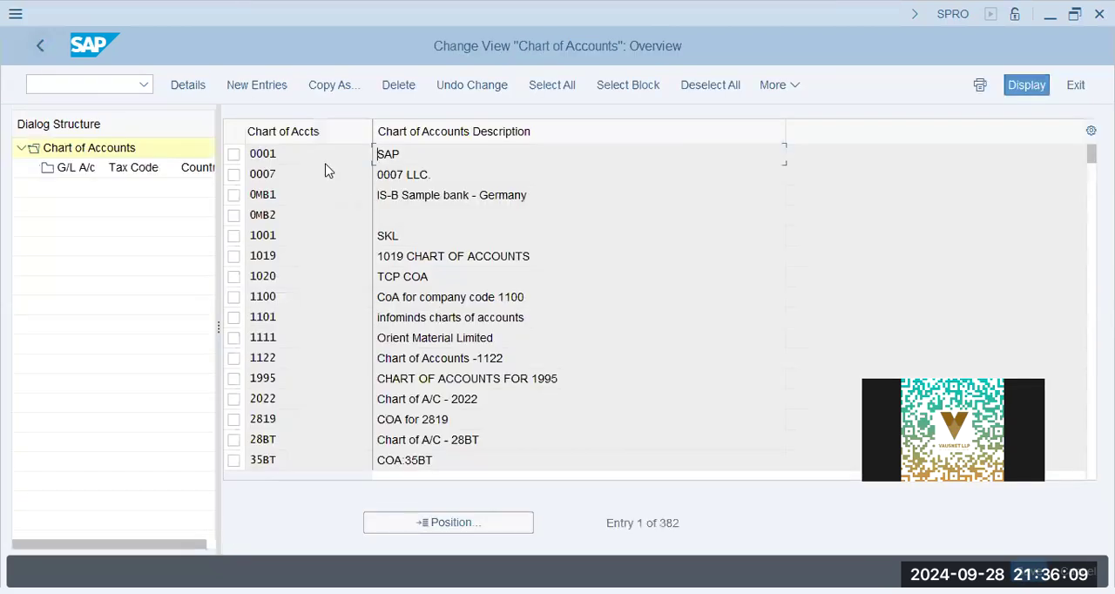
click(424, 522)
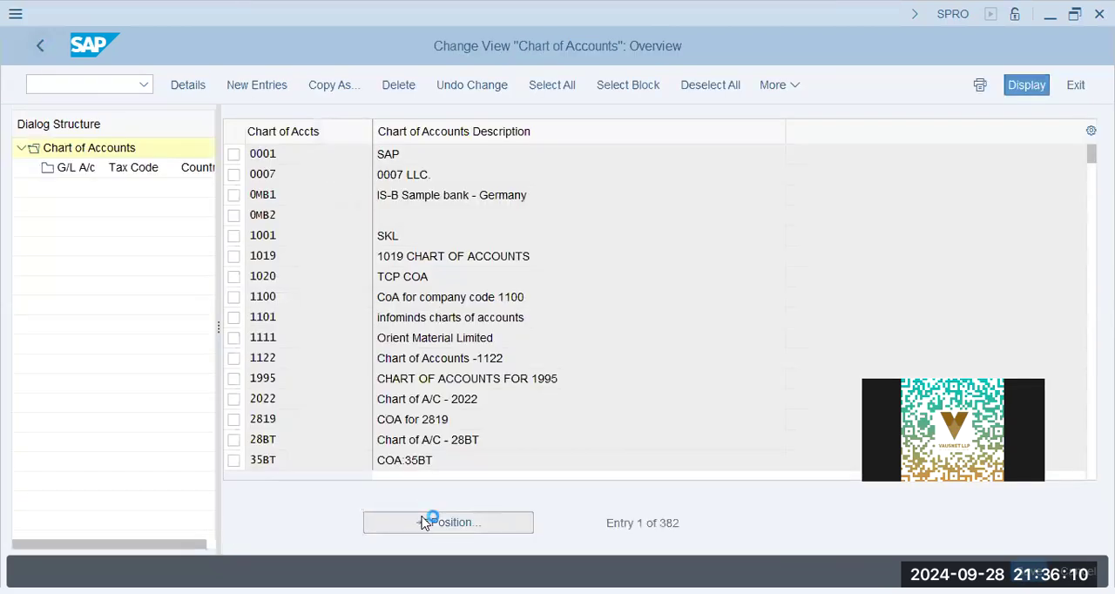
text(aa42)
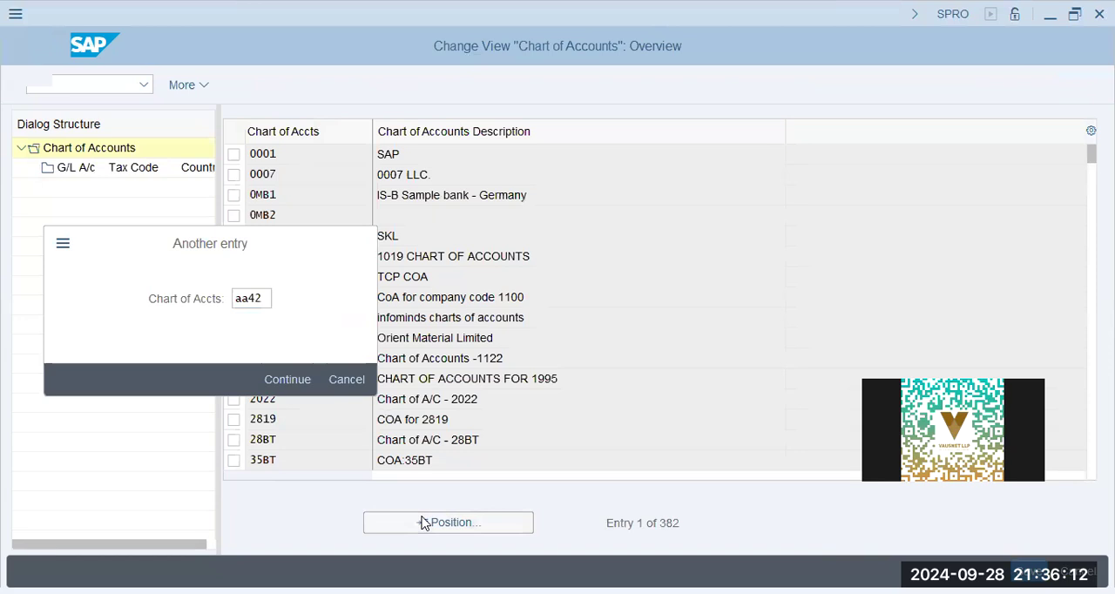
key(Return)
click(234, 155)
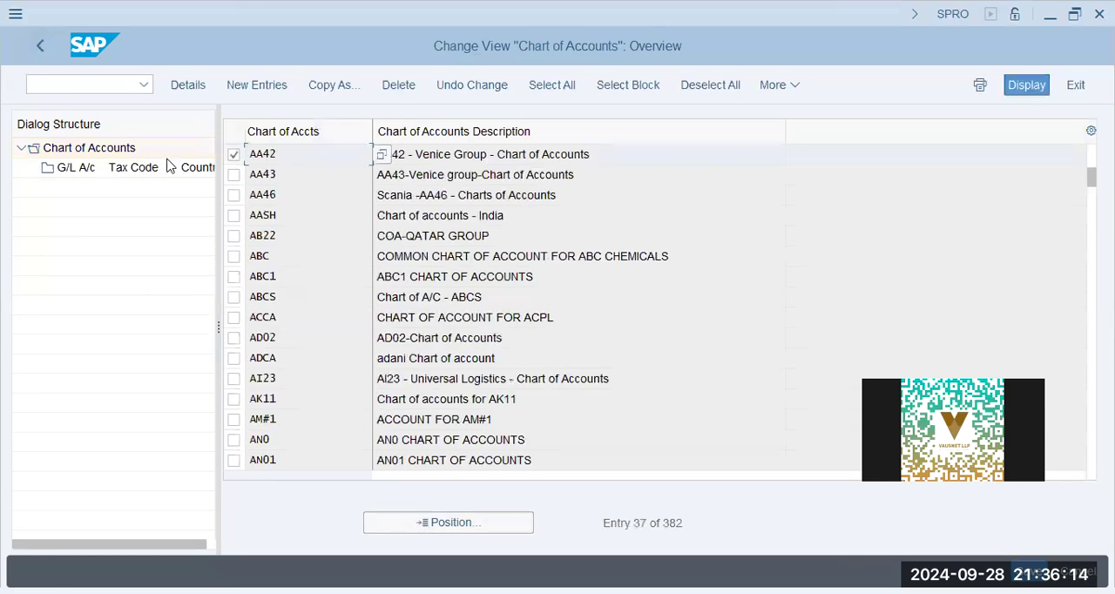
double_click(139, 171)
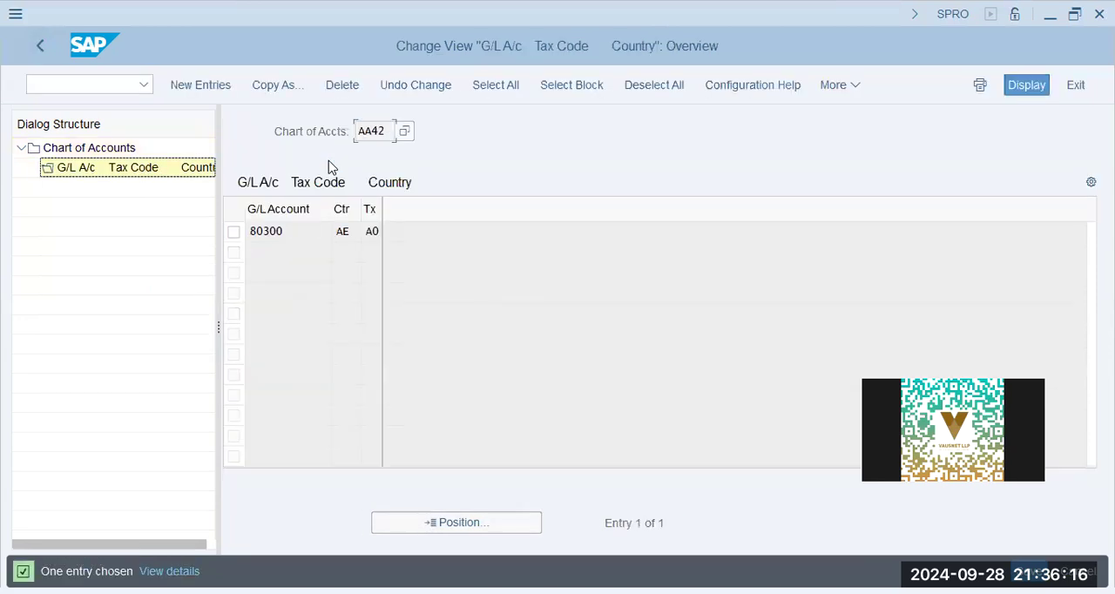
click(372, 232)
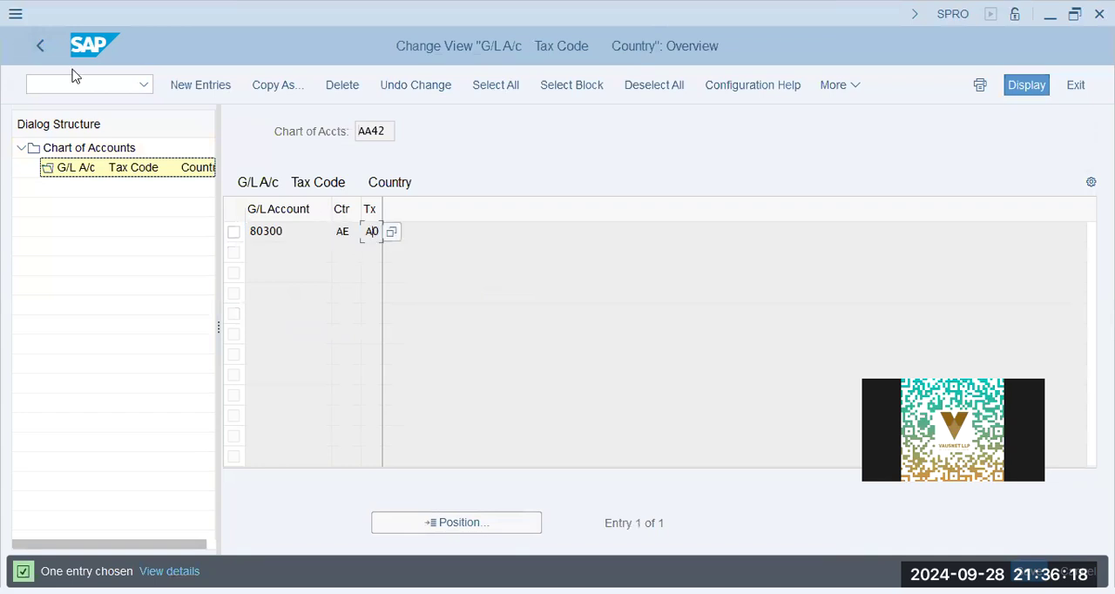
click(39, 46)
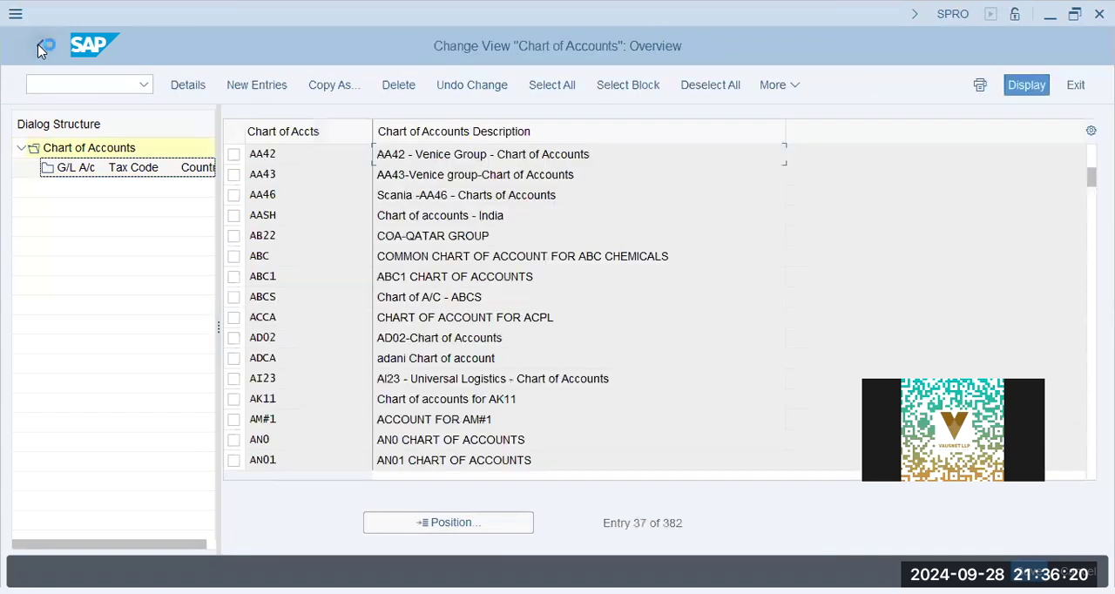
click(39, 47)
- Collapse the Tax on Sales/Purchases, Financial Accounting and Logistics - General branches and locate Sales and Distribution in the IMG structure
click(364, 277)
click(253, 298)
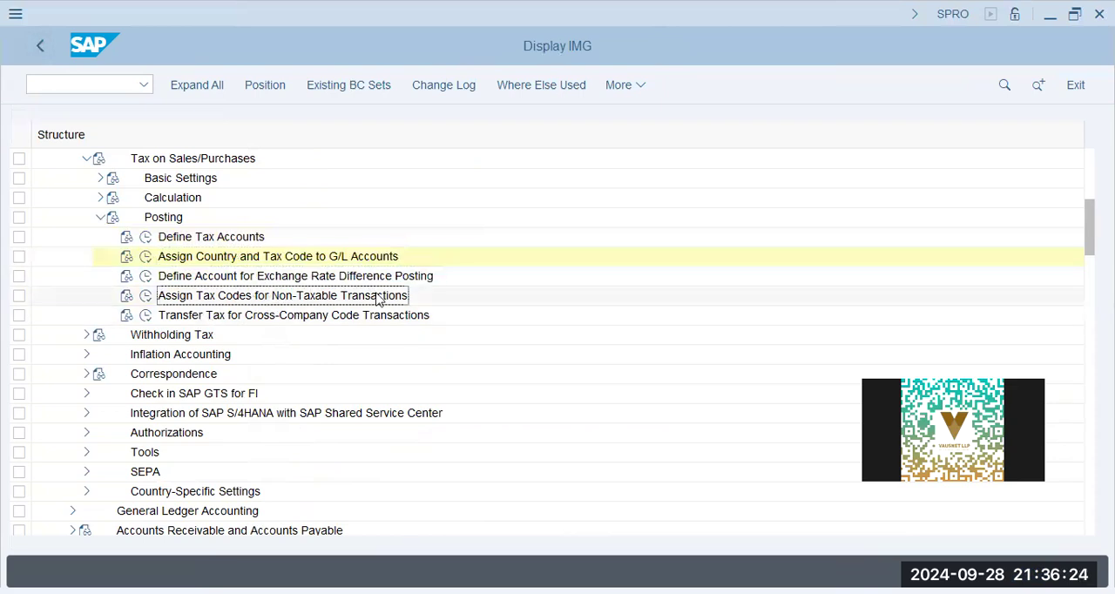
click(356, 318)
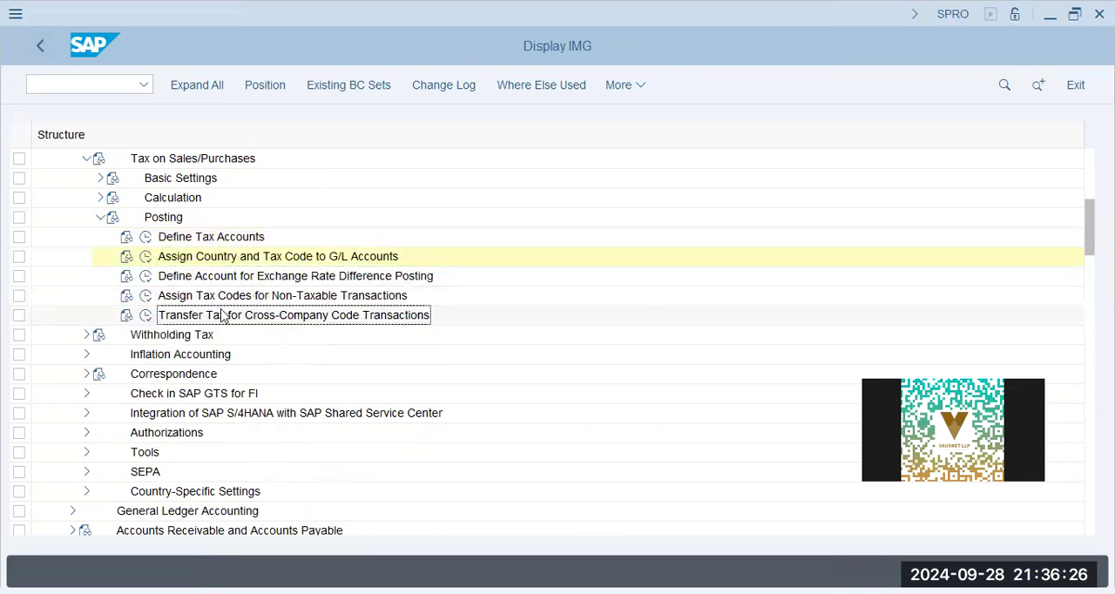
click(101, 216)
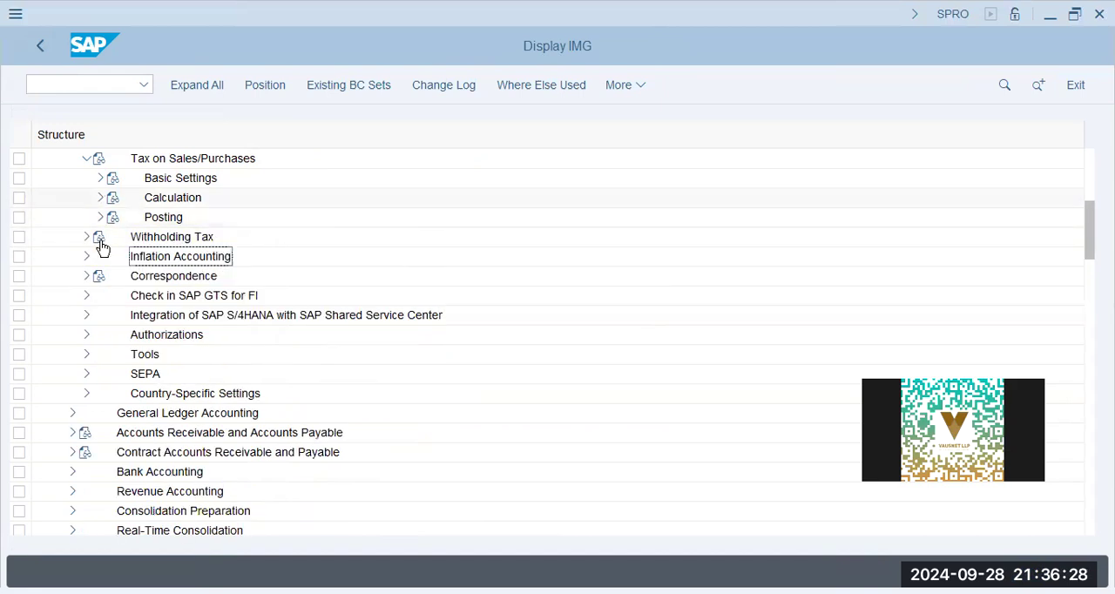
click(86, 159)
scroll(79, 256, up, 2)
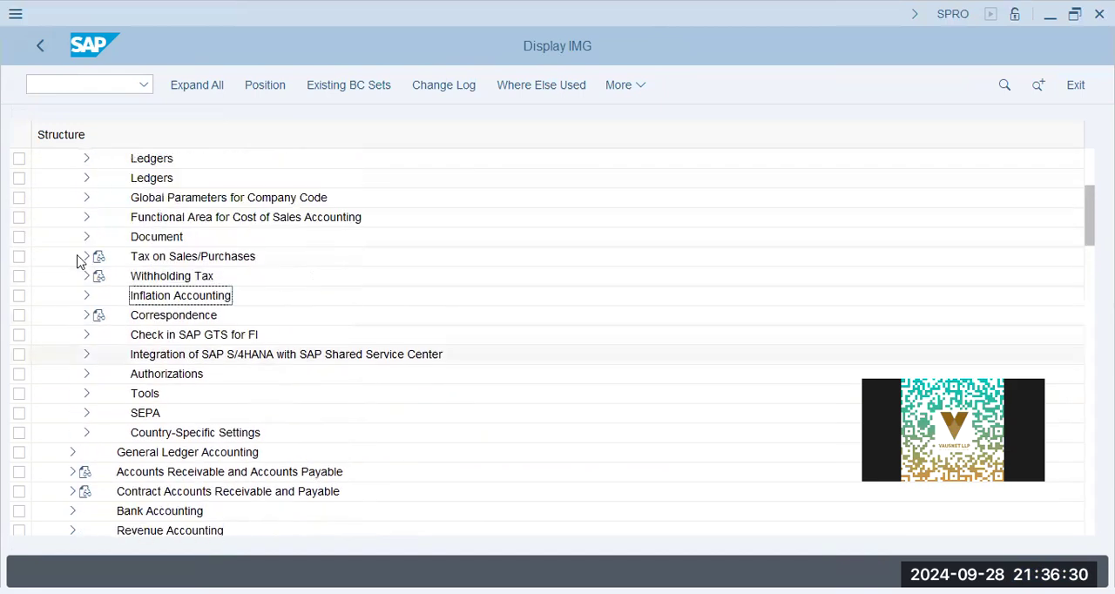
scroll(76, 260, up, 2)
click(72, 218)
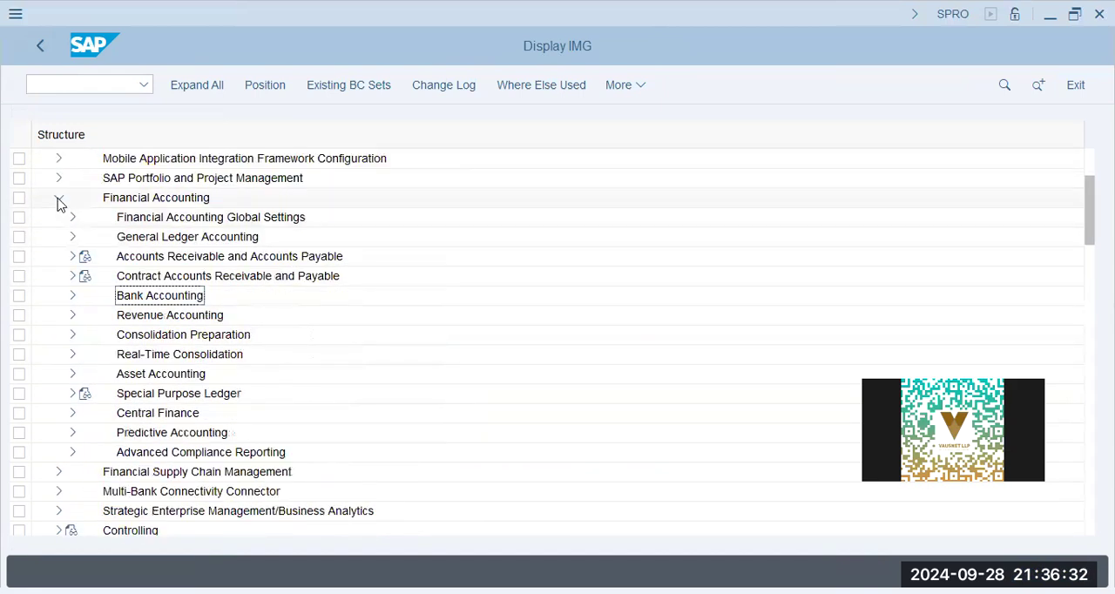
click(58, 199)
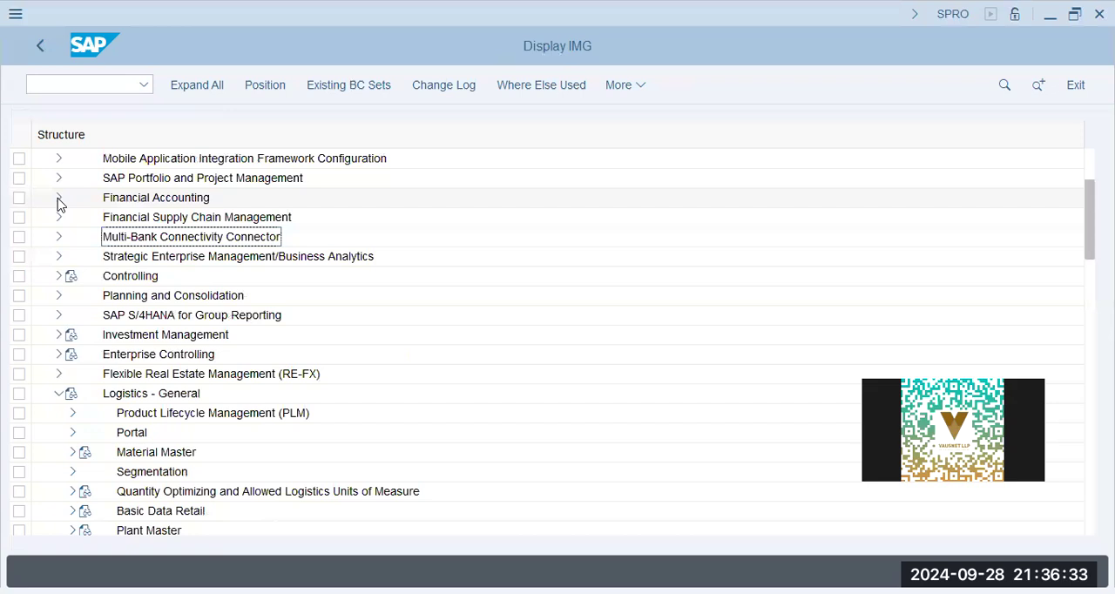
click(56, 400)
scroll(54, 399, down, 2)
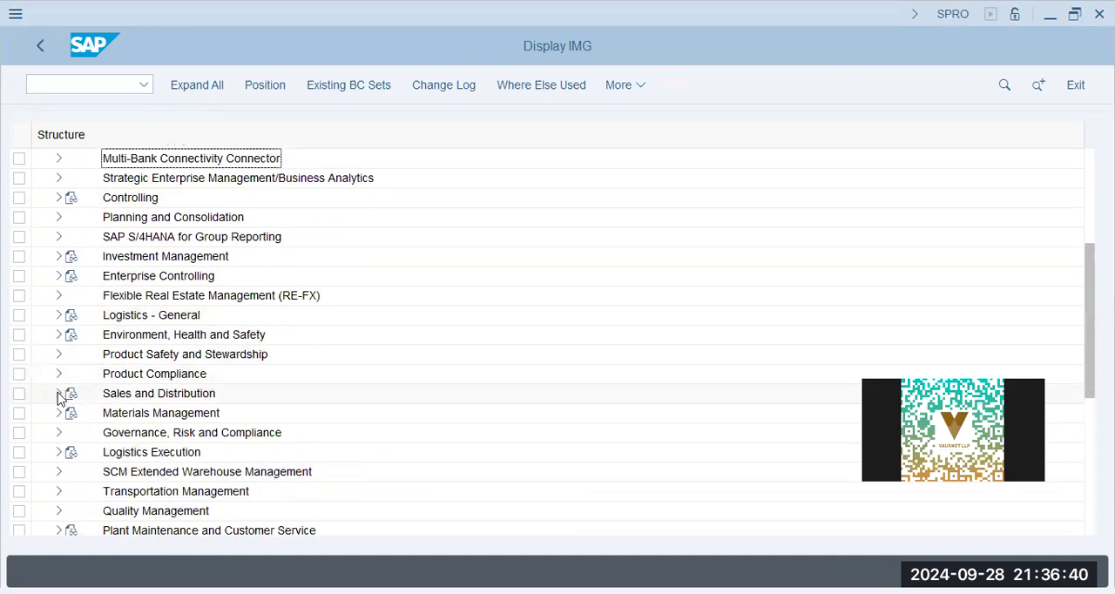
- Expand Sales and Distribution, its Basic Functions and the Taxes branch in the IMG structure
click(58, 398)
click(71, 335)
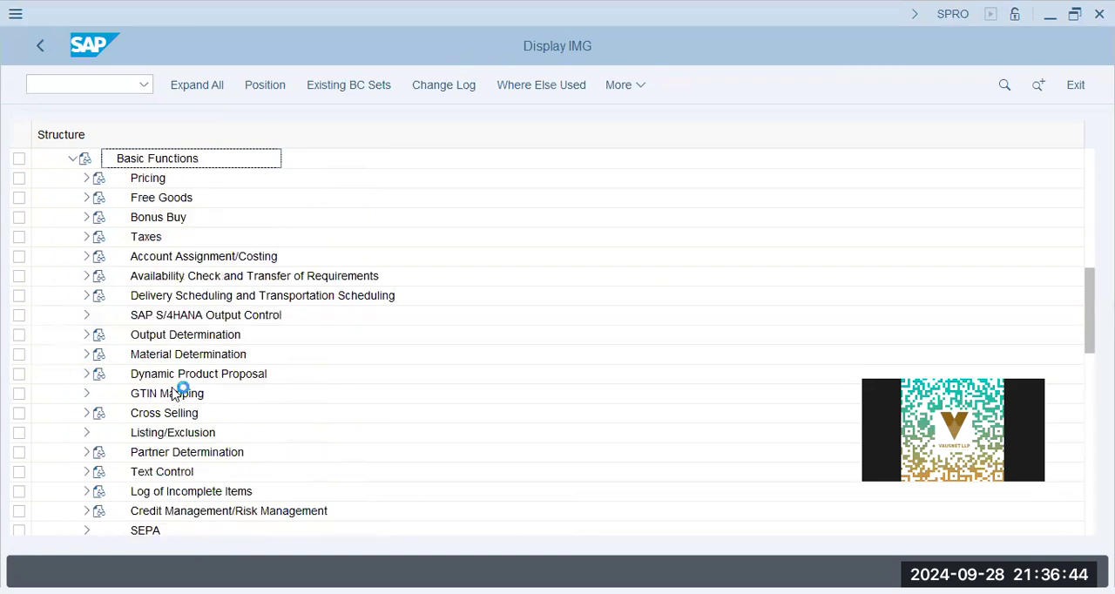
click(145, 237)
click(87, 237)
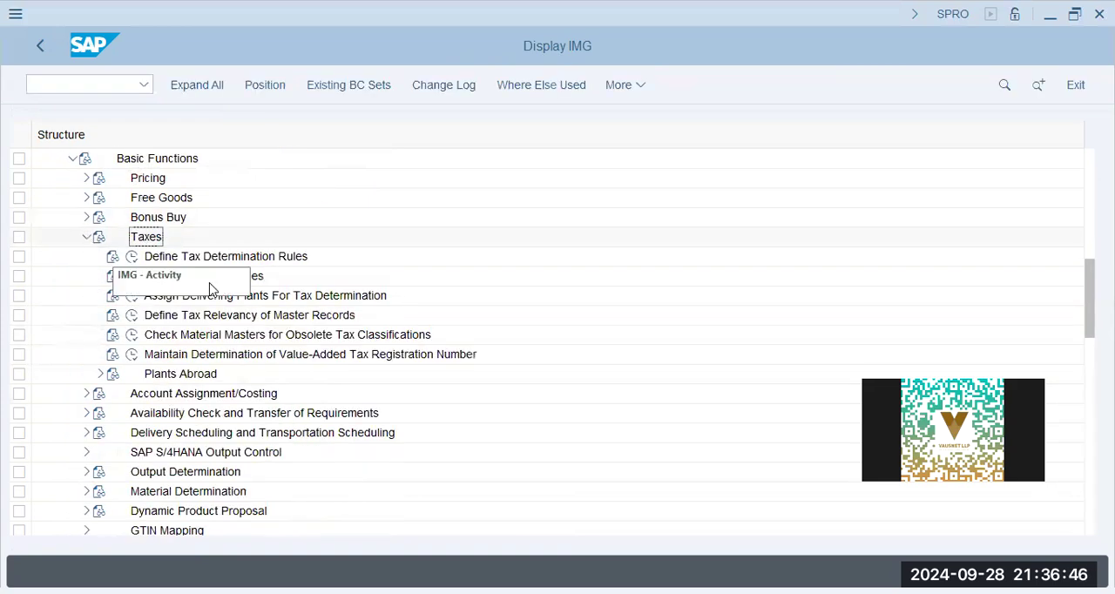
- Open Assign Delivering Plants For Tax Determination, check the entry for plant AA42 and return to the IMG structure
key(Down)
key(Down)
key(Down)
click(132, 295)
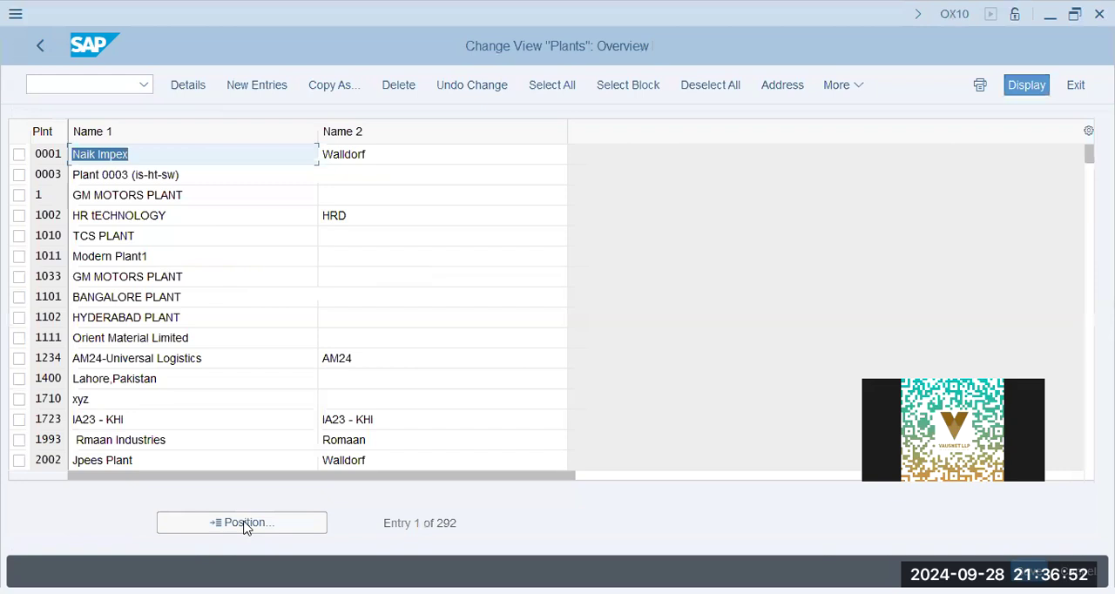
click(245, 523)
key(Return)
click(393, 154)
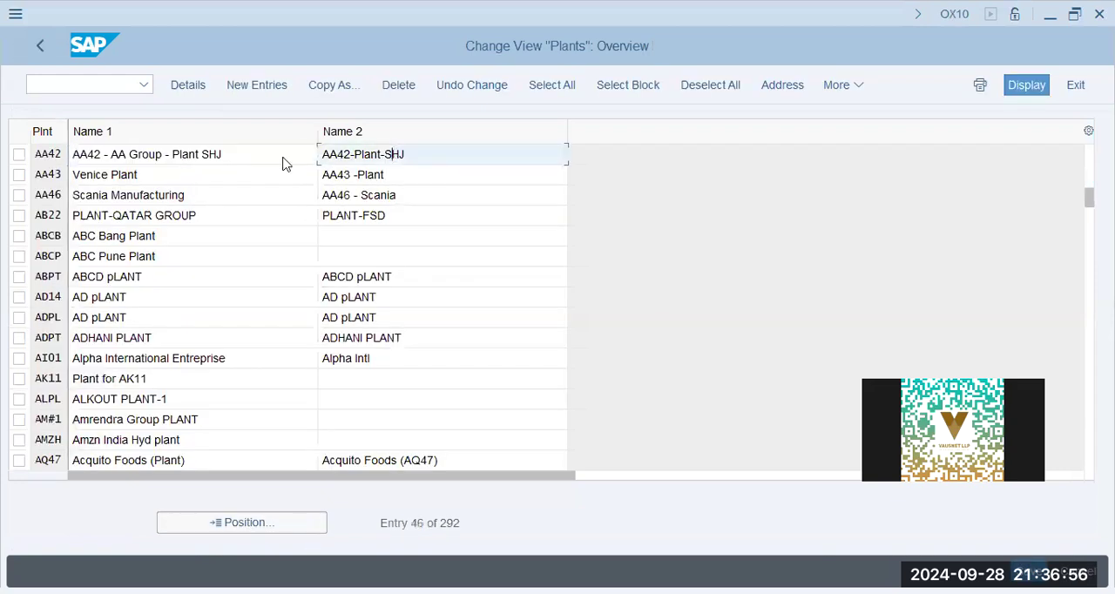
click(36, 42)
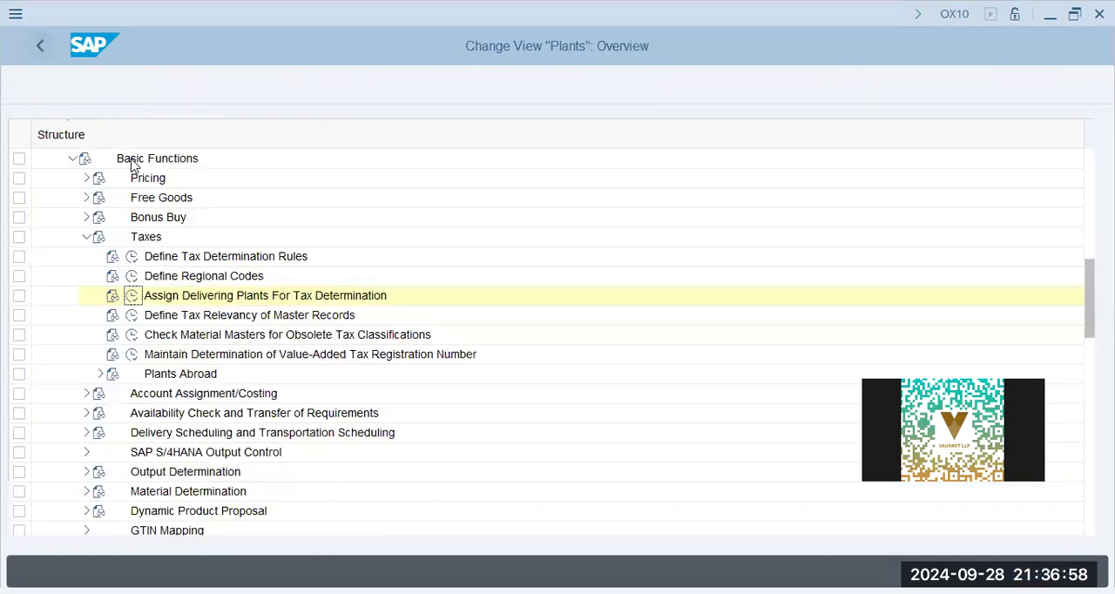
- Open Maintain Tax Relevance for Materials under Define Tax Relevancy of Master Records and position the list at tax categories starting with M
click(232, 334)
click(278, 358)
click(267, 316)
click(132, 317)
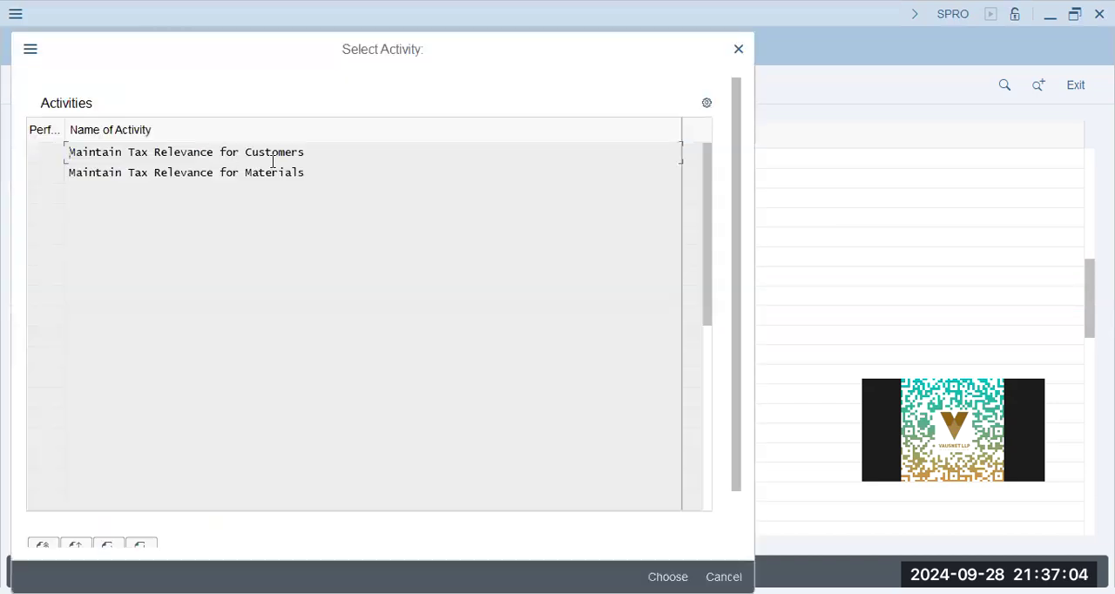
double_click(271, 174)
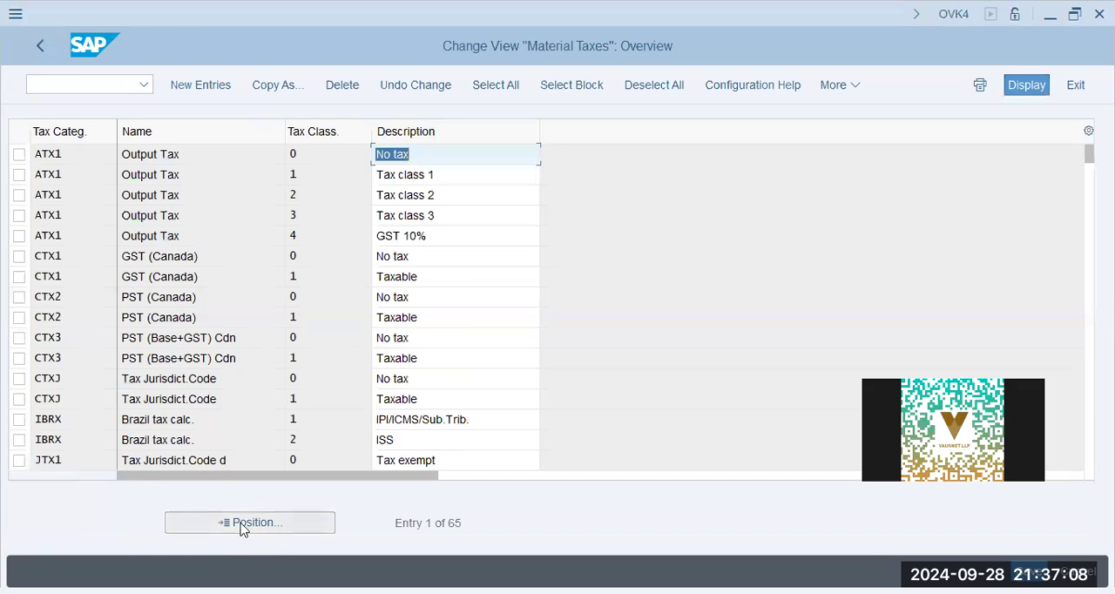
click(243, 525)
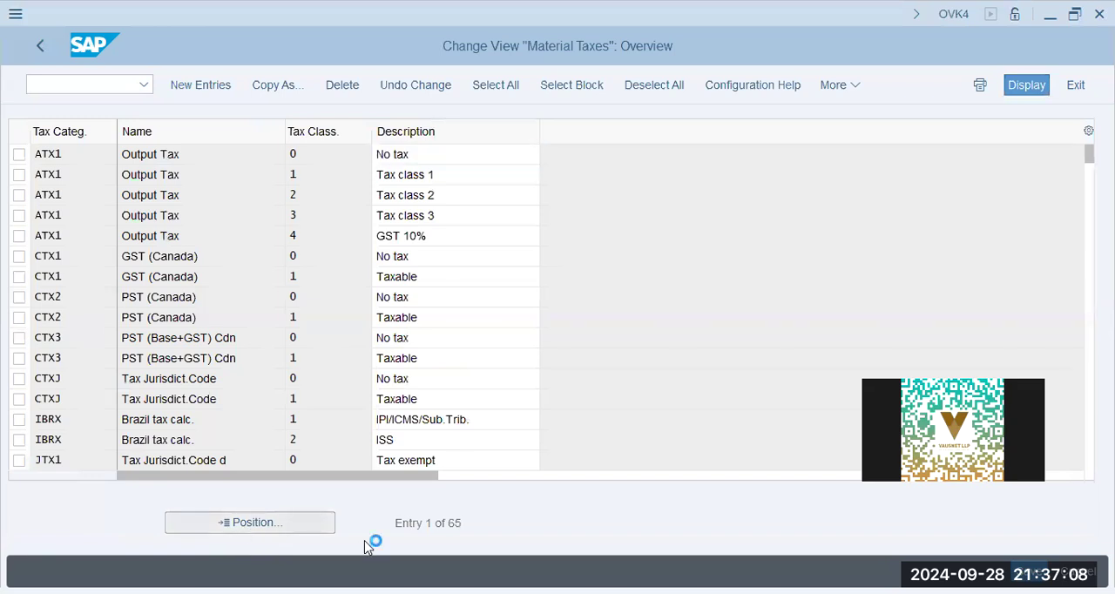
text(m)
key(Return)
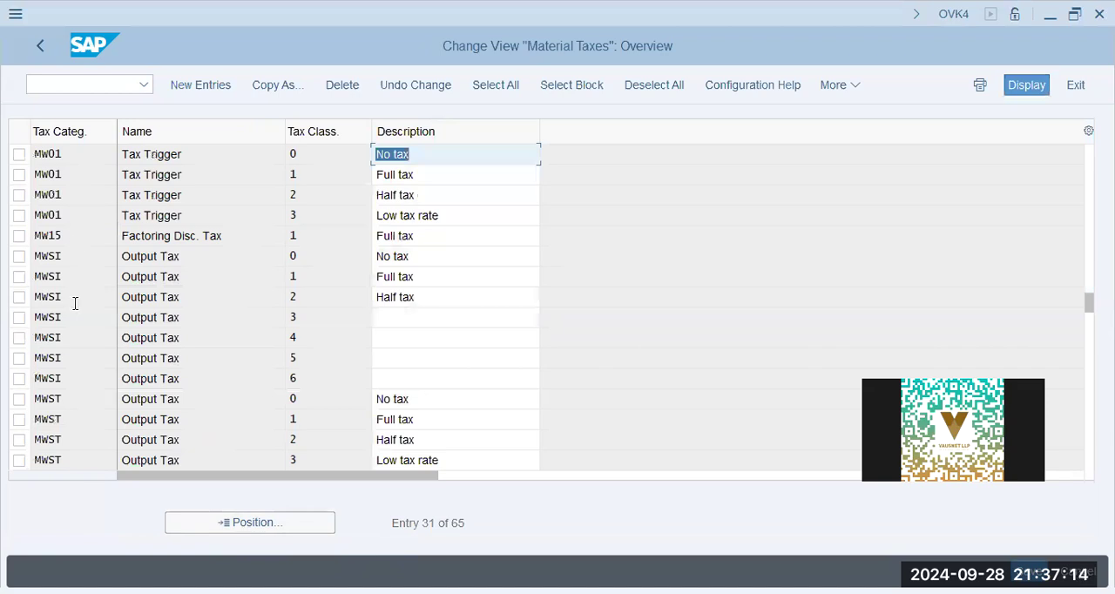
- Review the material tax classifications of output tax category MWST and leave the Material Taxes overview
click(83, 406)
click(432, 403)
click(430, 421)
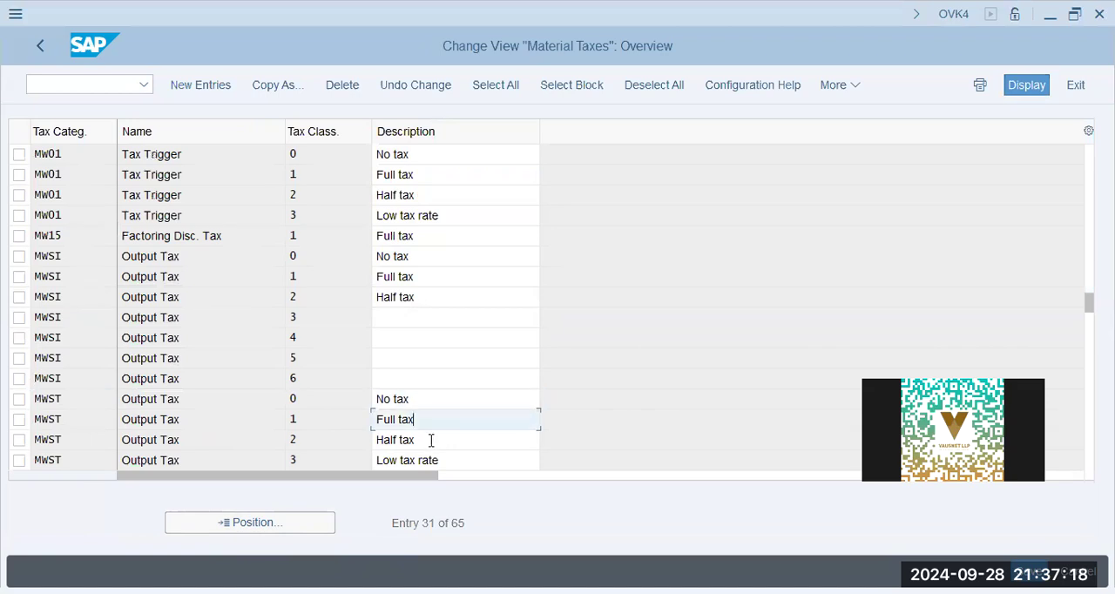
click(444, 459)
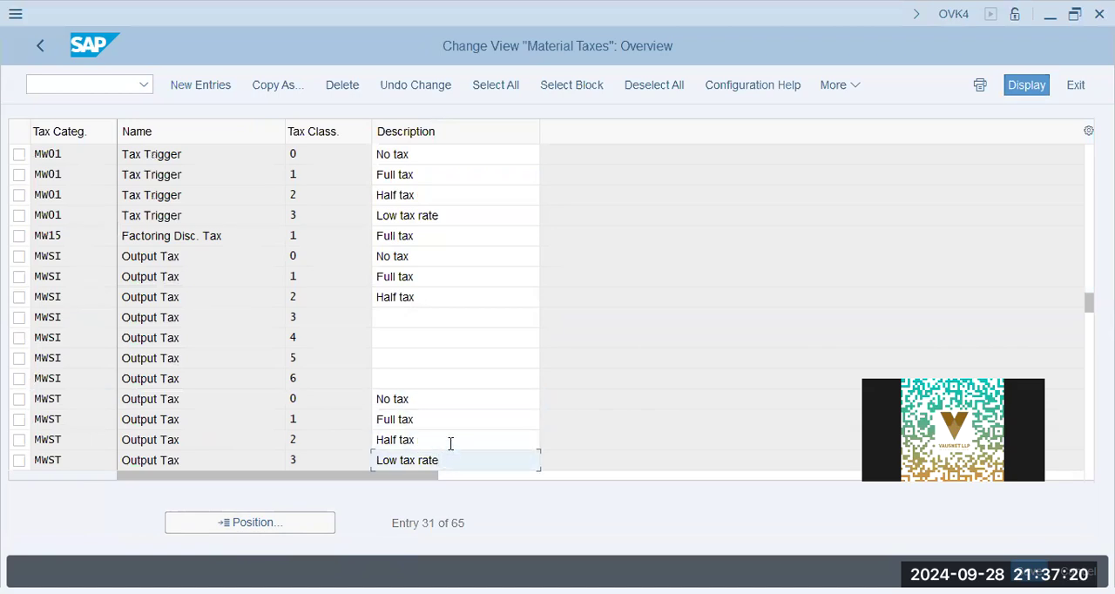
click(41, 46)
- Check the tax relevance settings for customers and return to the IMG structure
double_click(296, 173)
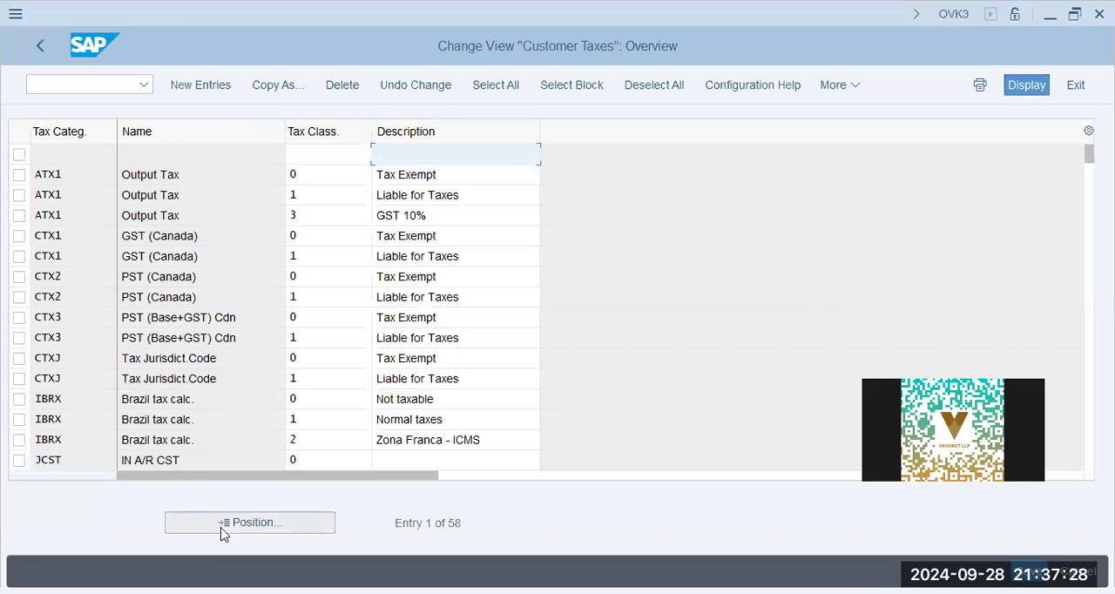
click(41, 46)
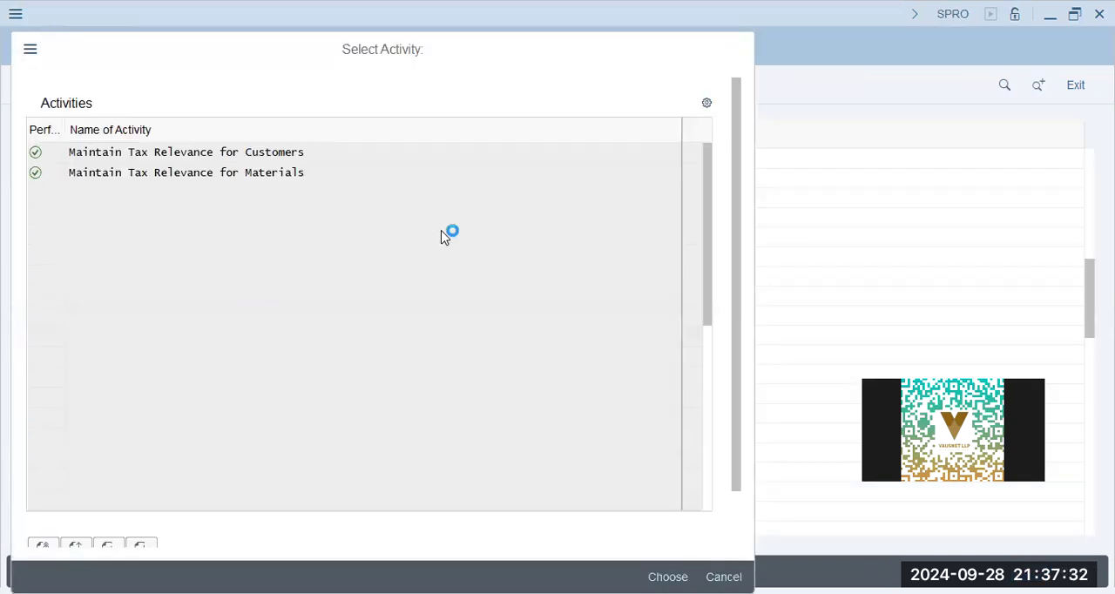
key(Escape)
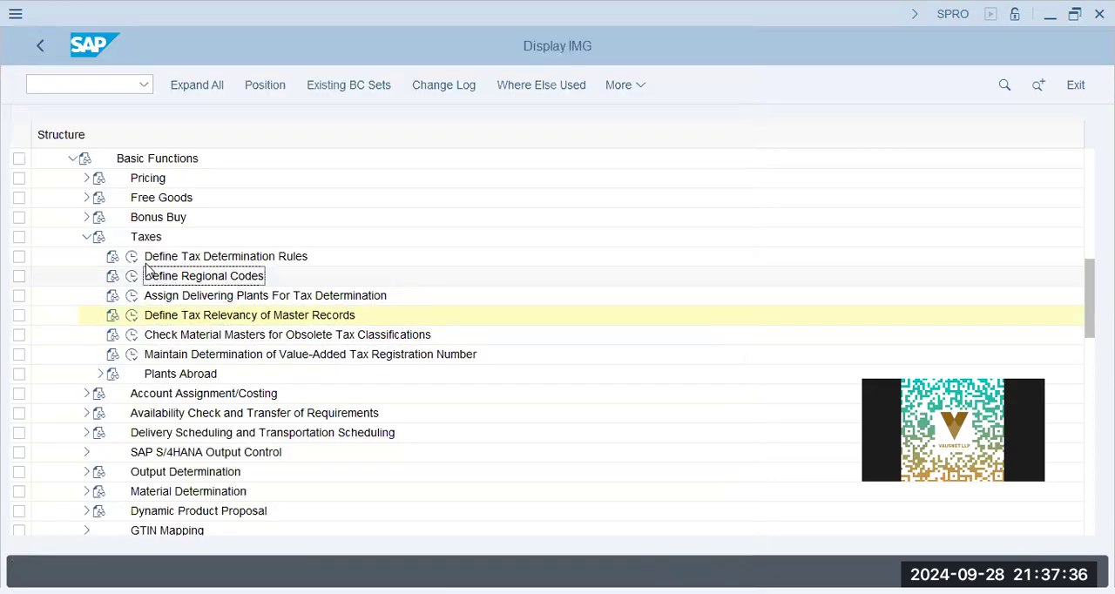
- Open Define Tax Determination Rules, position the list at tax country AE and examine its tax category before returning to the IMG
click(131, 258)
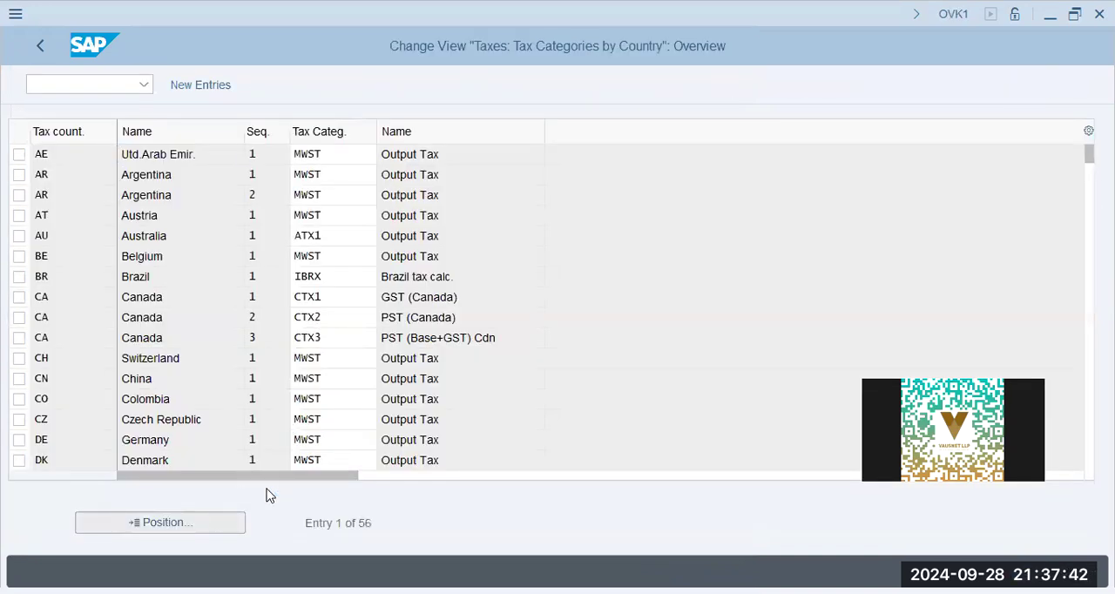
text(ae)
click(279, 405)
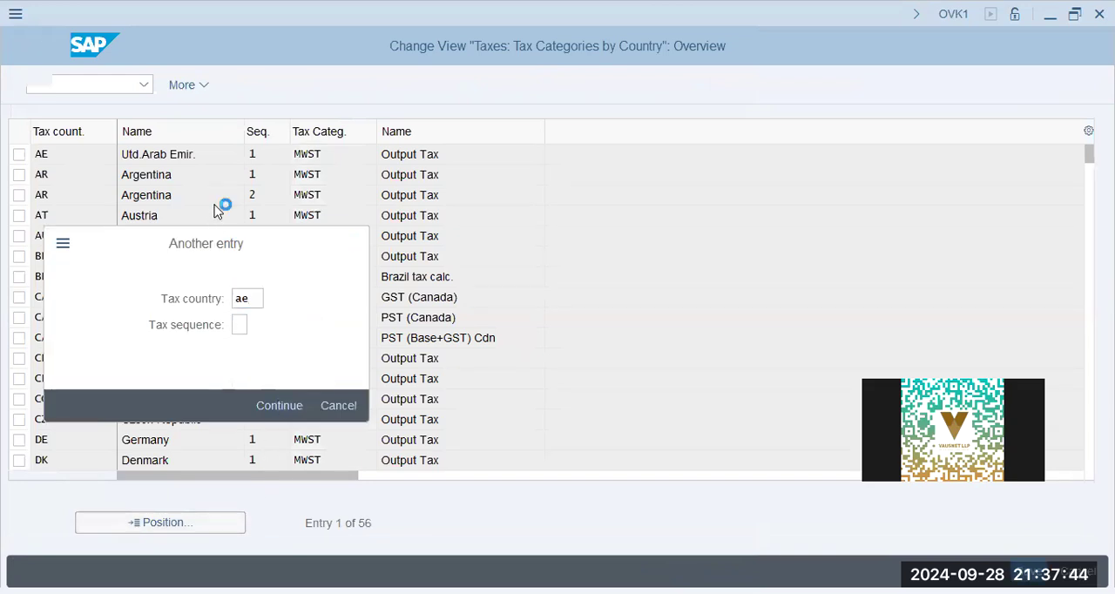
key(Tab)
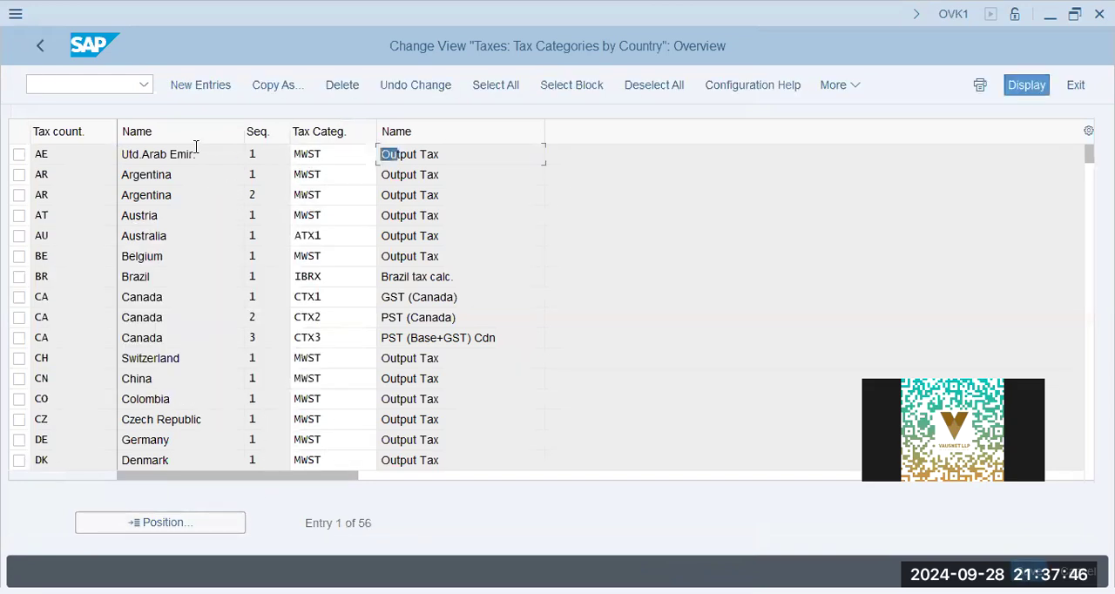
click(465, 154)
drag(465, 153, 50, 153)
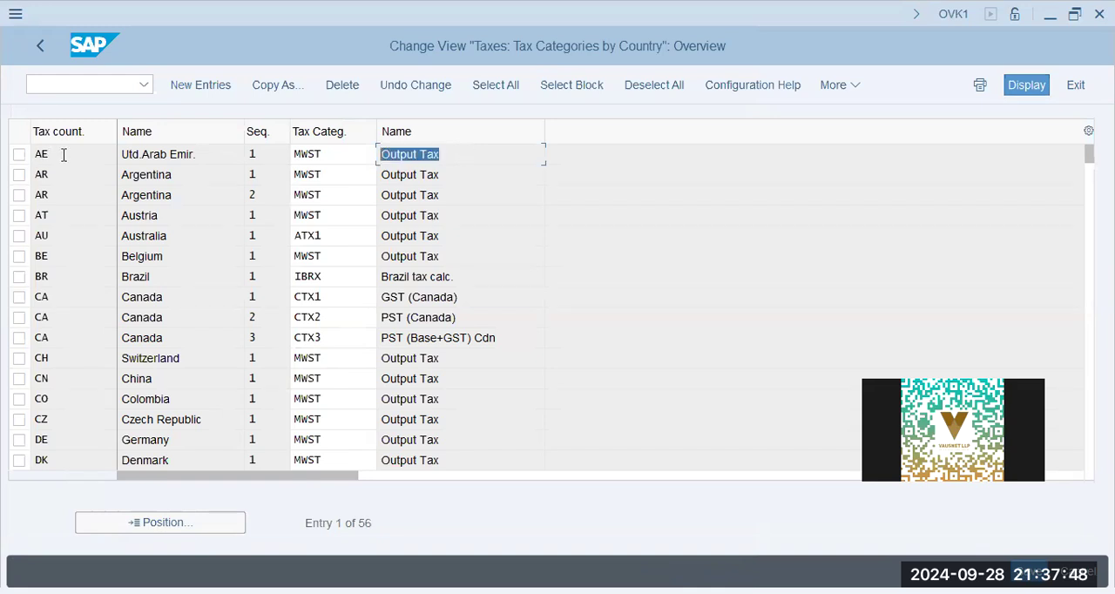
click(170, 157)
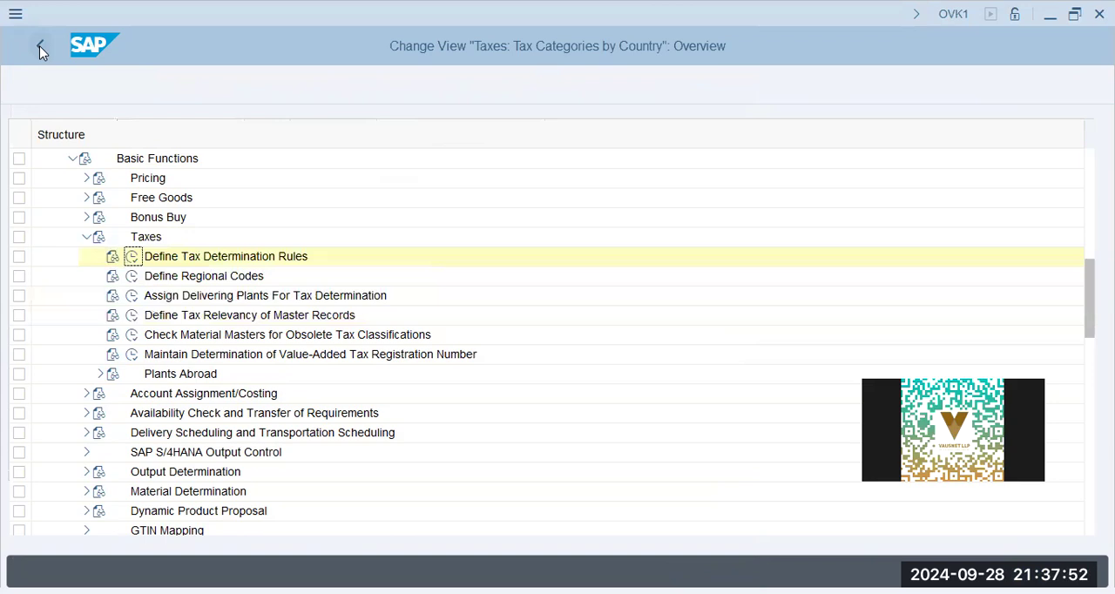
- Collapse the Taxes, Basic Functions and Sales and Distribution branches in the IMG structure
click(86, 237)
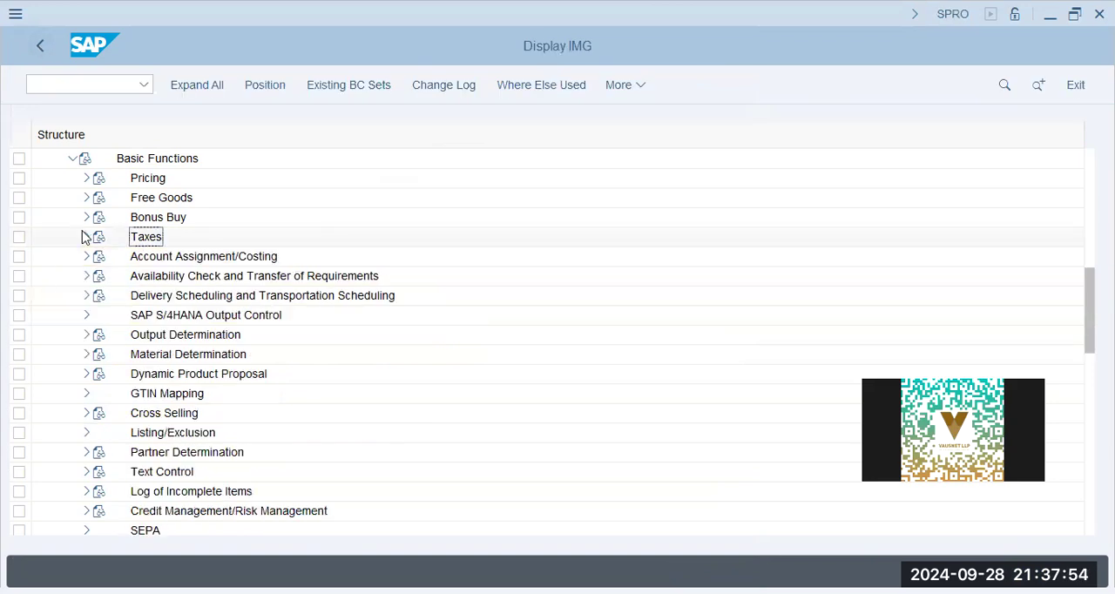
click(73, 159)
scroll(46, 264, up, 2)
click(59, 197)
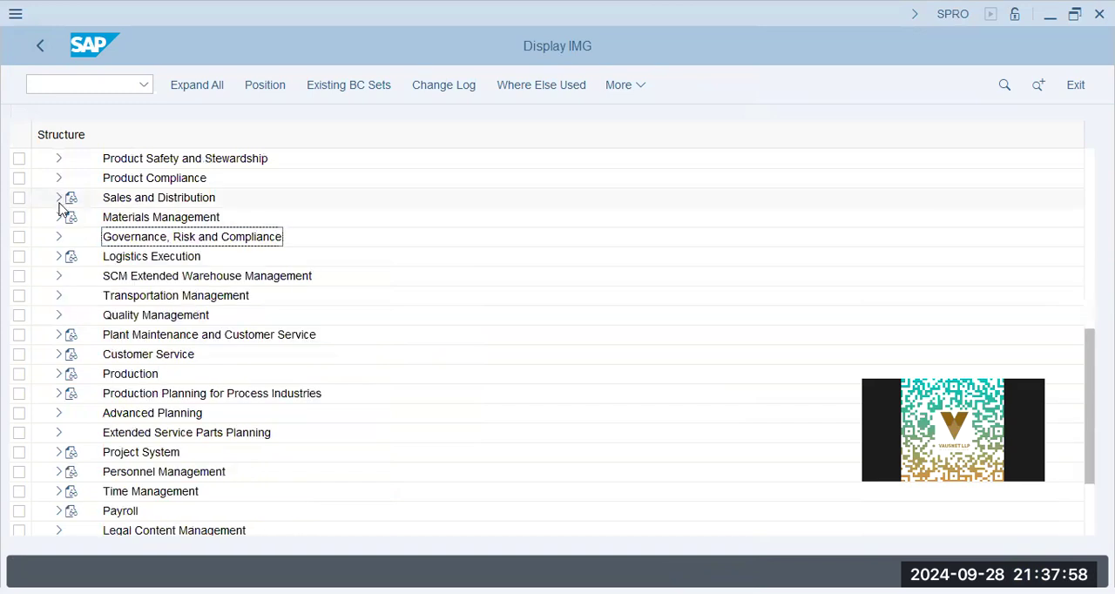
- Expand Materials Management and look briefly into its General Settings for Materials Management branch
click(59, 216)
click(153, 256)
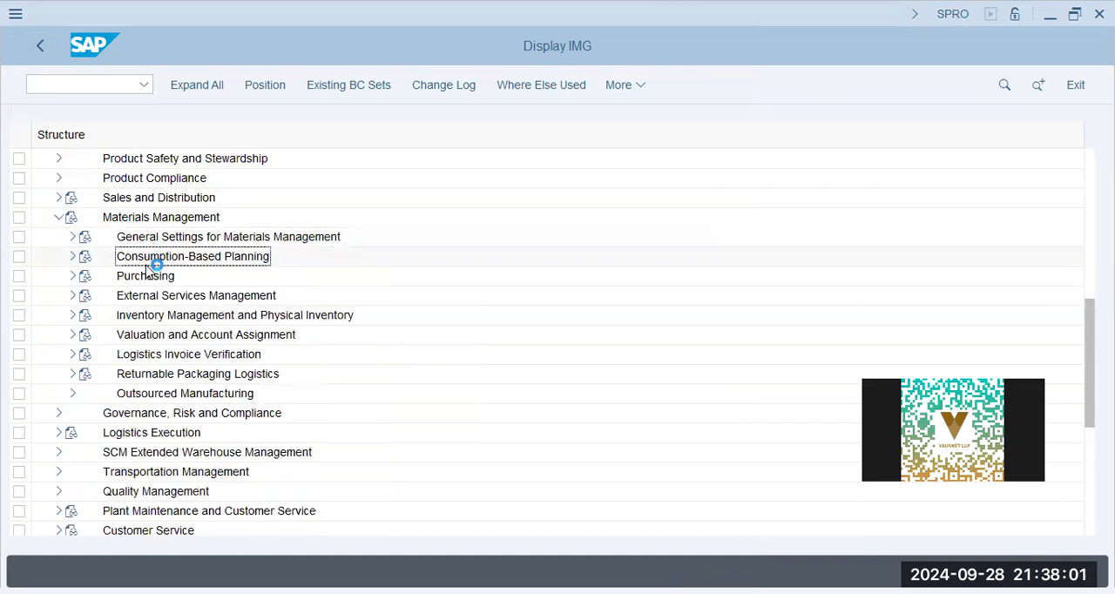
click(73, 240)
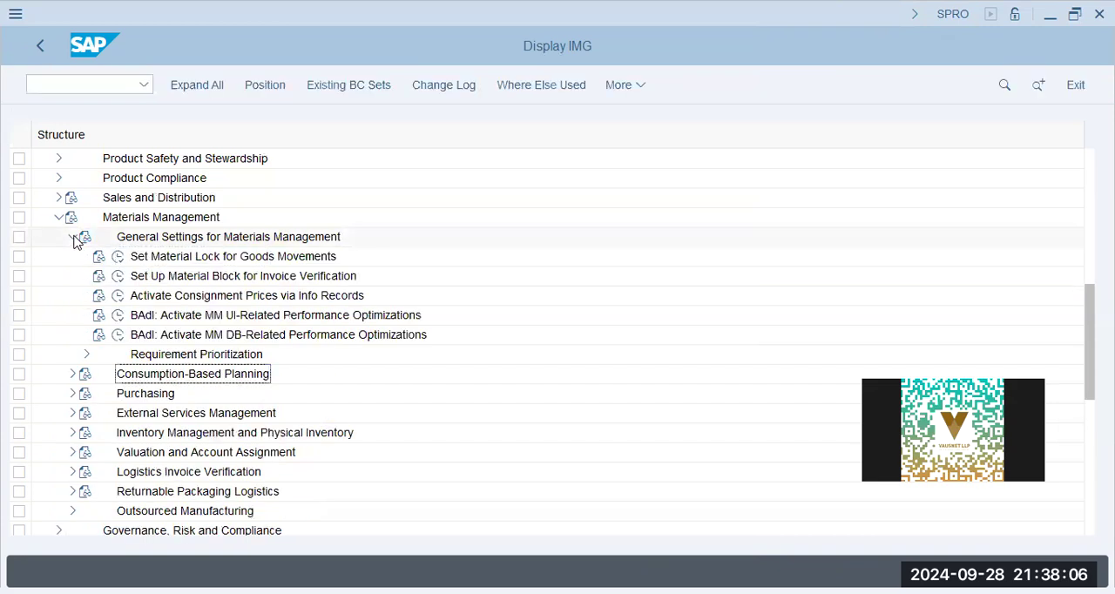
click(73, 238)
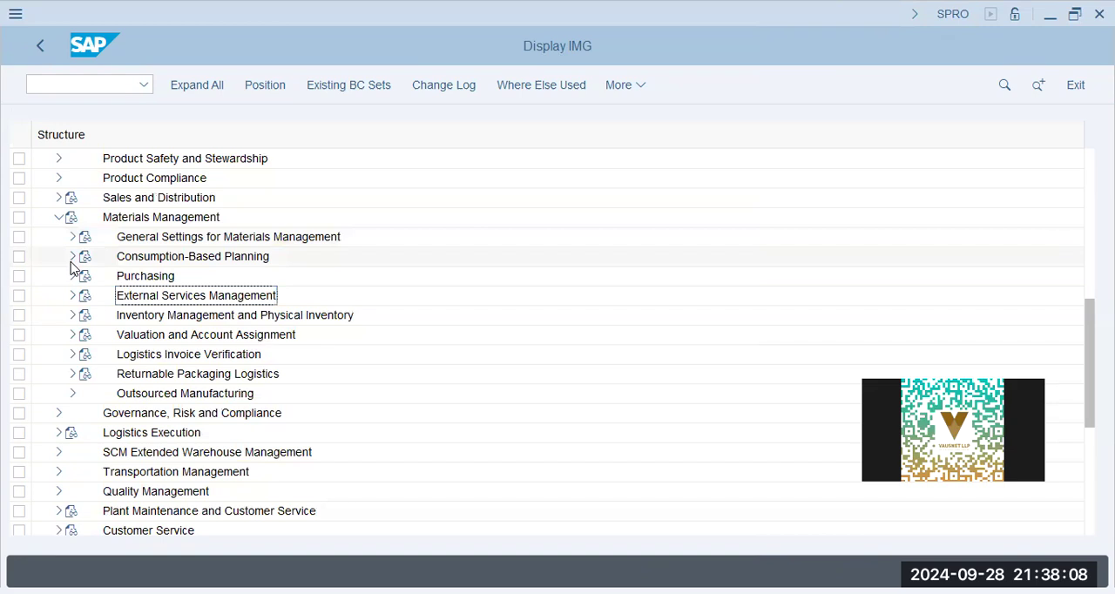
- Expand Purchasing under Materials Management and locate and open its Taxes branch
click(73, 275)
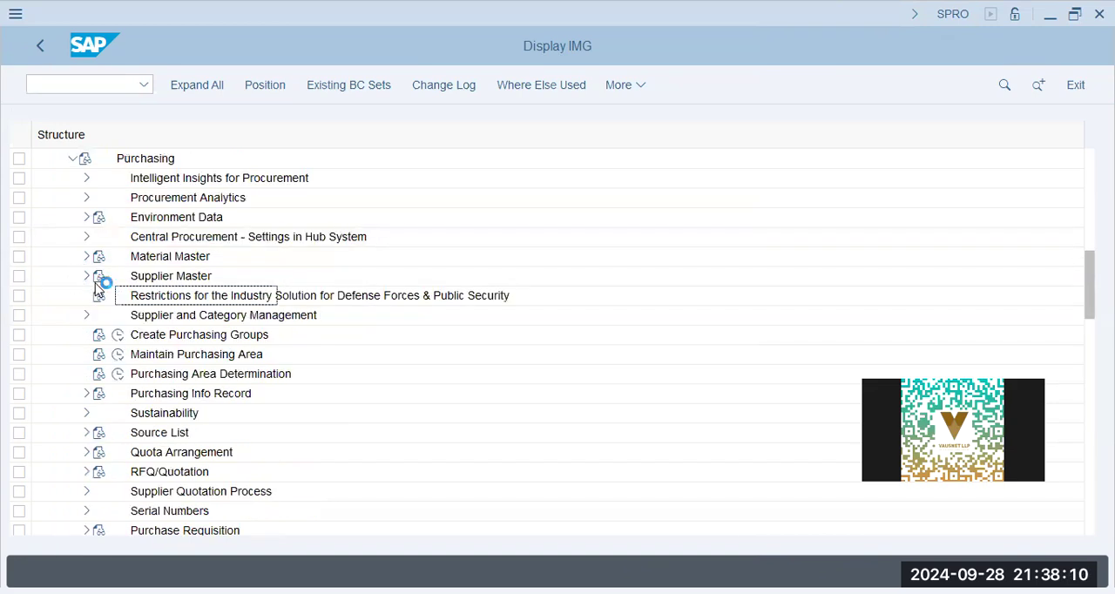
click(165, 413)
scroll(166, 413, down, 3)
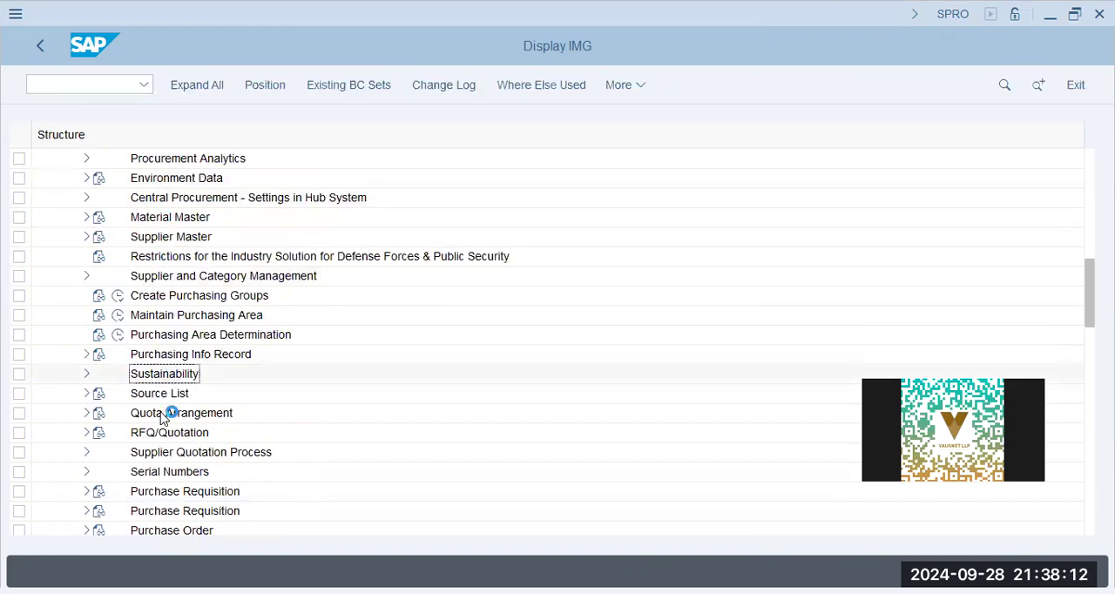
scroll(171, 431, down, 6)
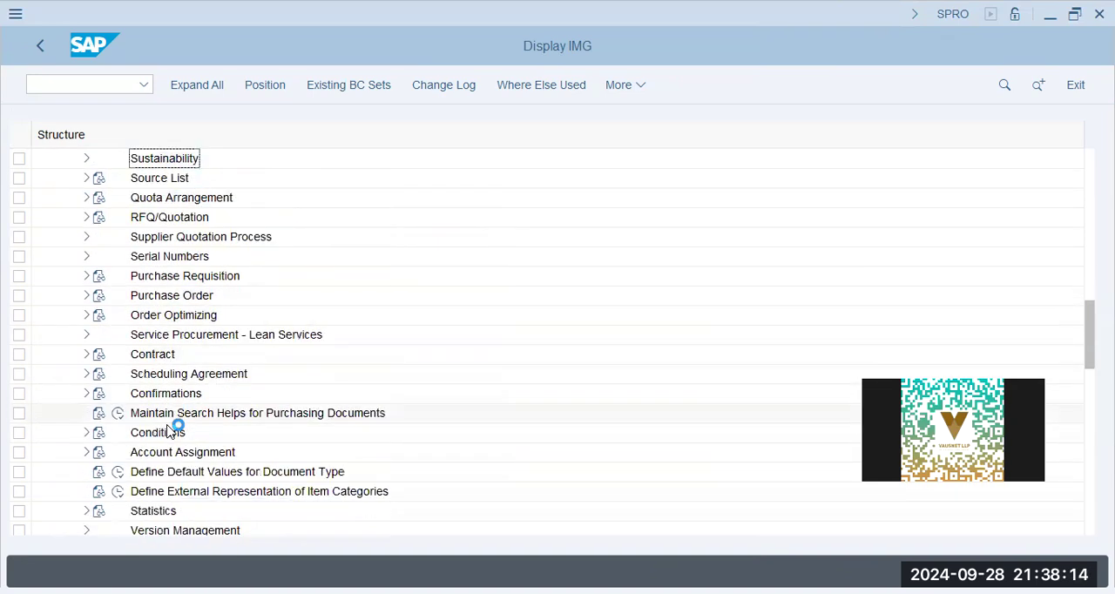
scroll(171, 430, down, 2)
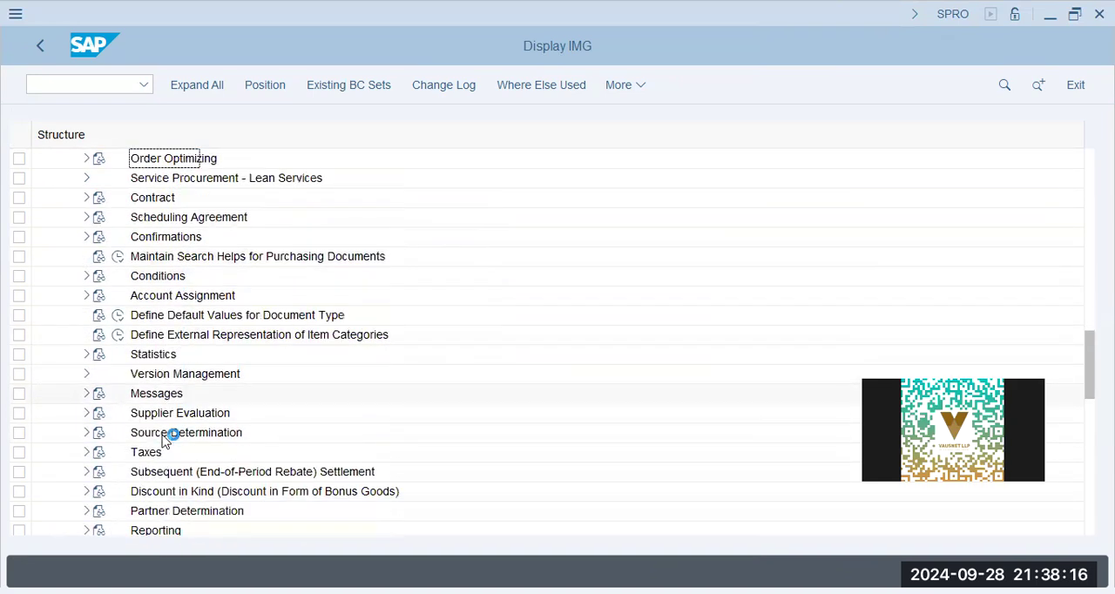
click(101, 436)
click(86, 433)
scroll(252, 431, down, 2)
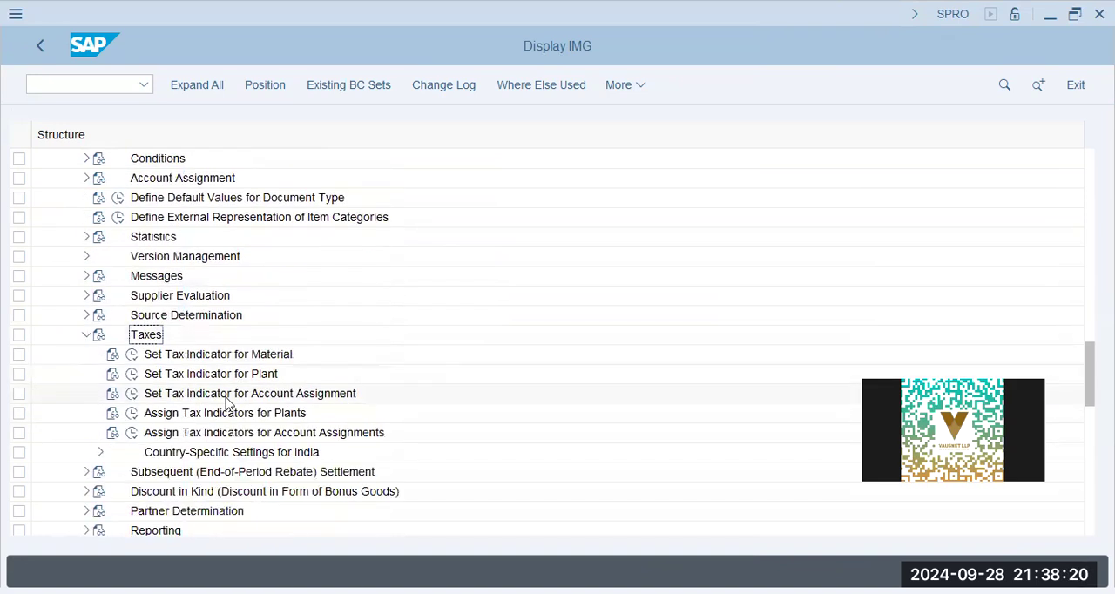
- Open Set Tax Indicator for Material, review the material indicators for countries DE, IN and US, and leave the view
double_click(290, 353)
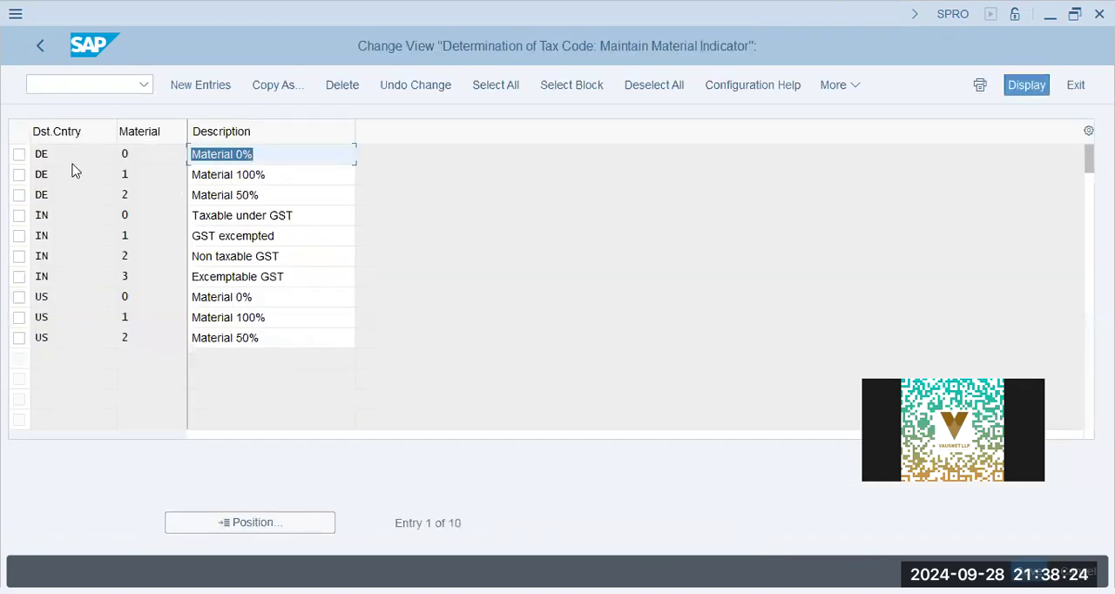
click(75, 337)
click(270, 215)
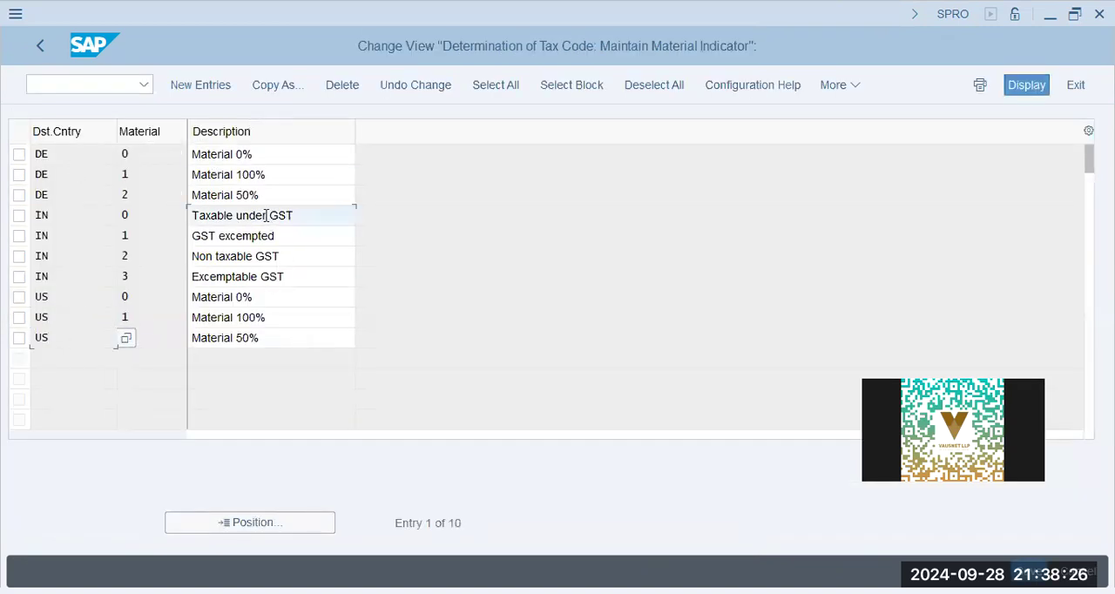
click(269, 153)
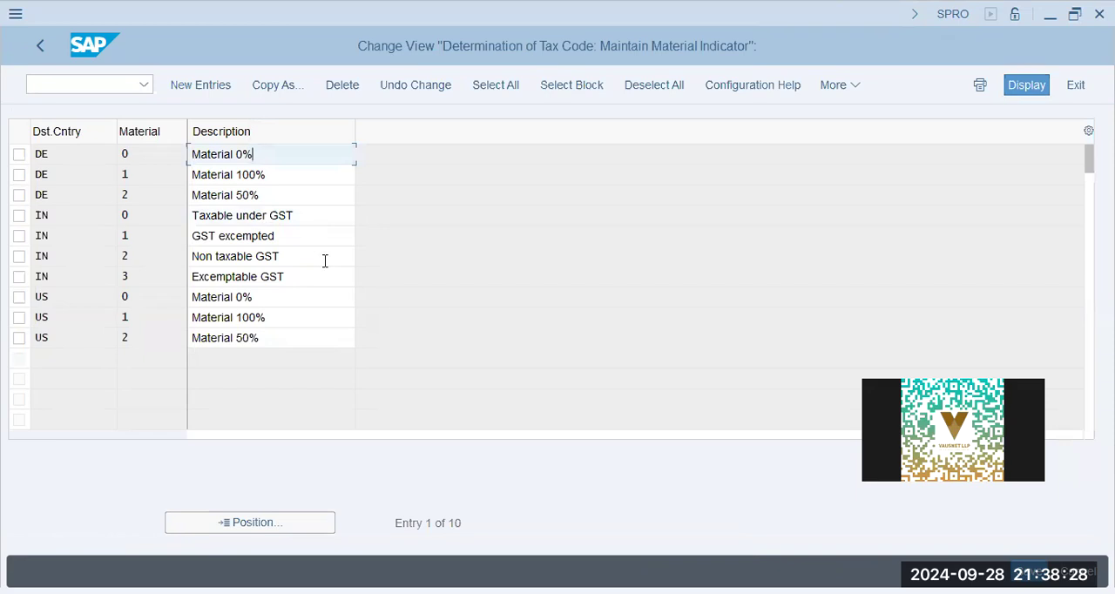
click(324, 256)
click(47, 212)
click(45, 301)
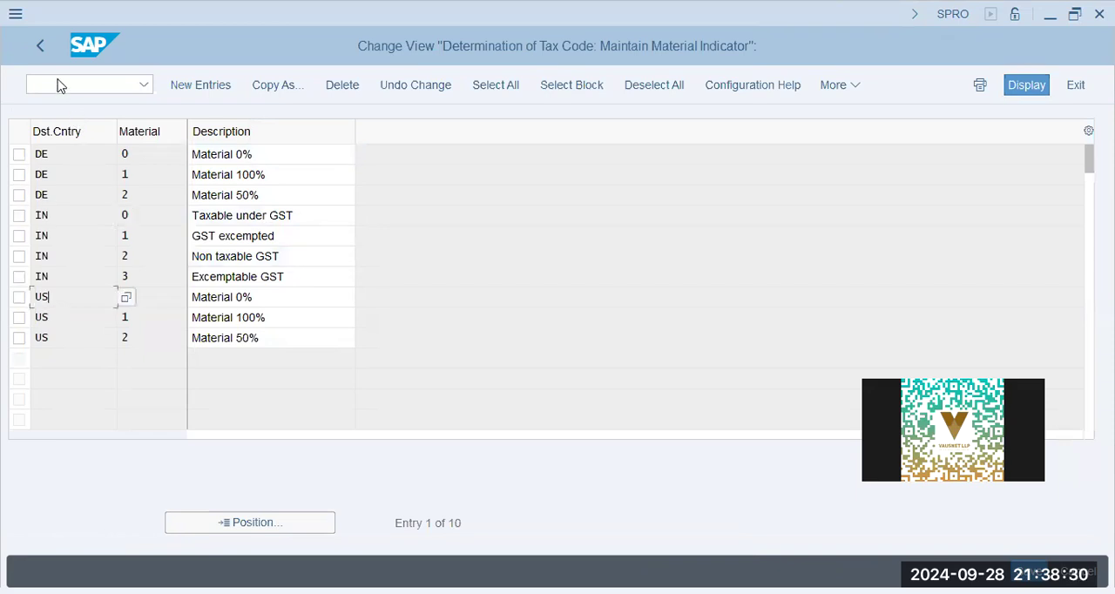
click(41, 47)
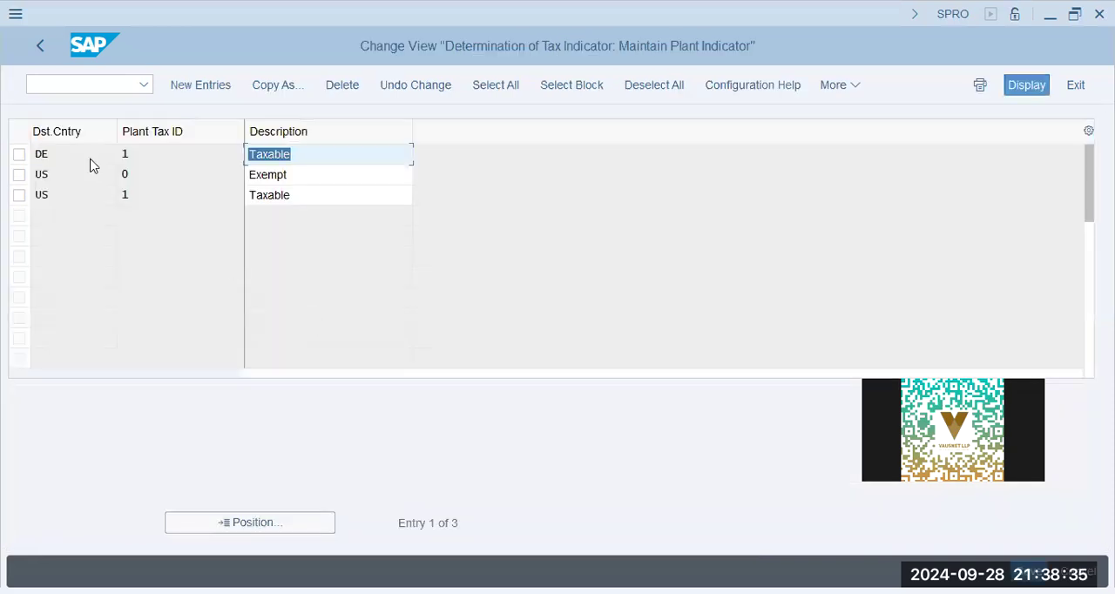
- Review the plant tax indicators for countries DE and US in Set Tax Indicator for Plant and leave the view
click(91, 159)
click(180, 192)
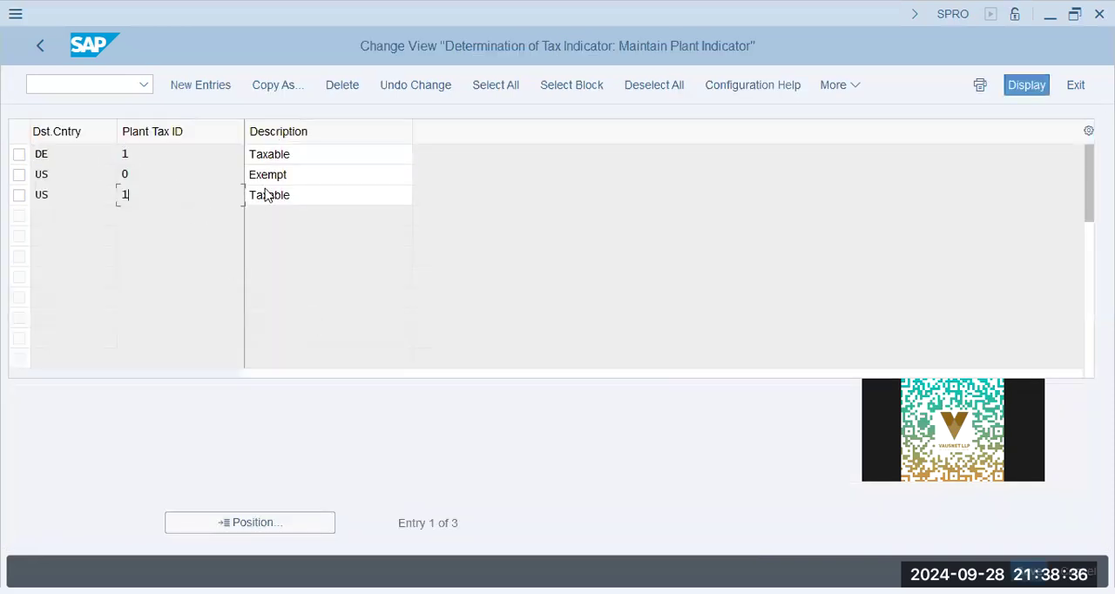
click(288, 177)
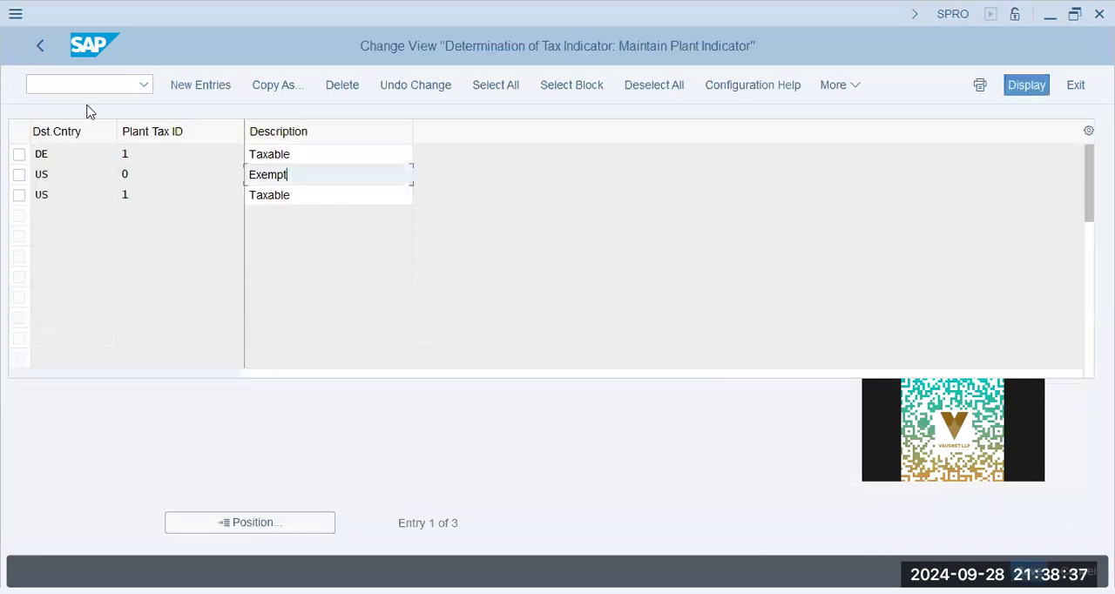
click(33, 46)
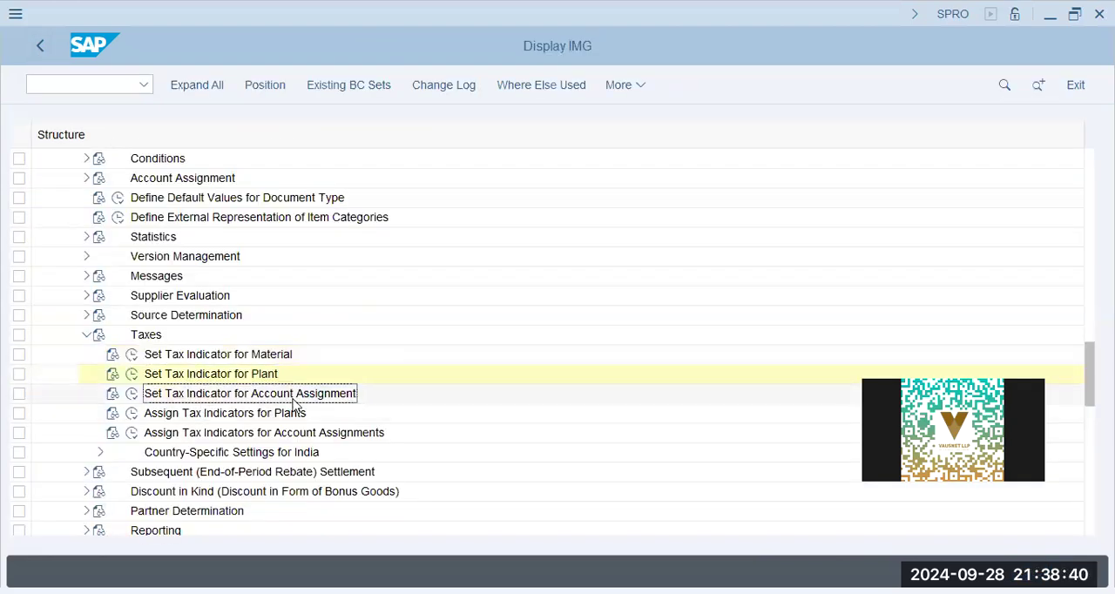
- Open Assign Tax Indicators for Plants, jump to plant AA42, check its tax ID and country, and leave the view
click(131, 413)
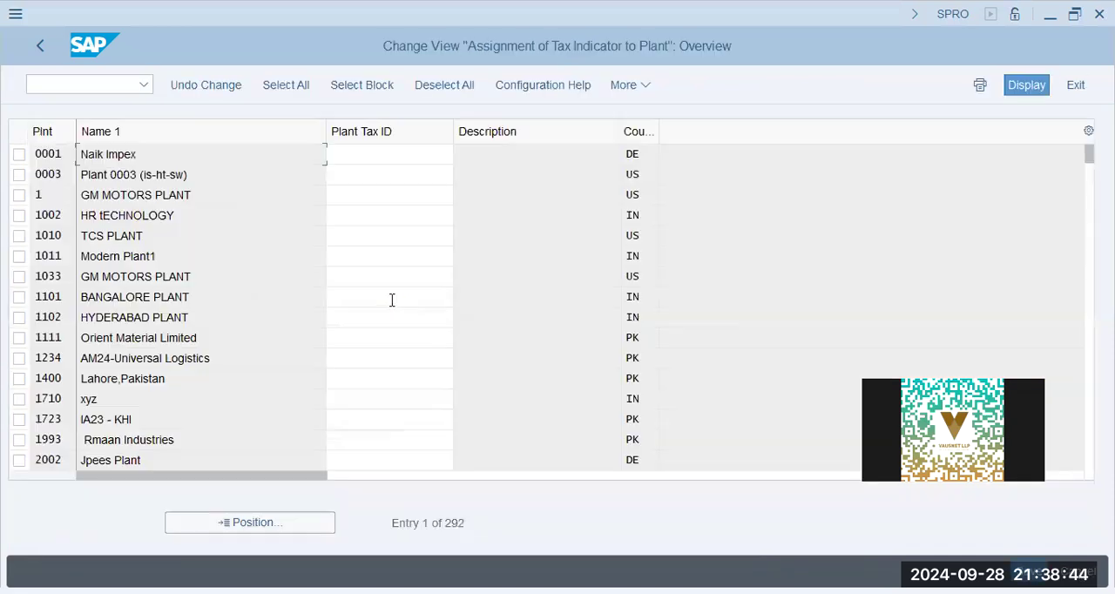
click(246, 525)
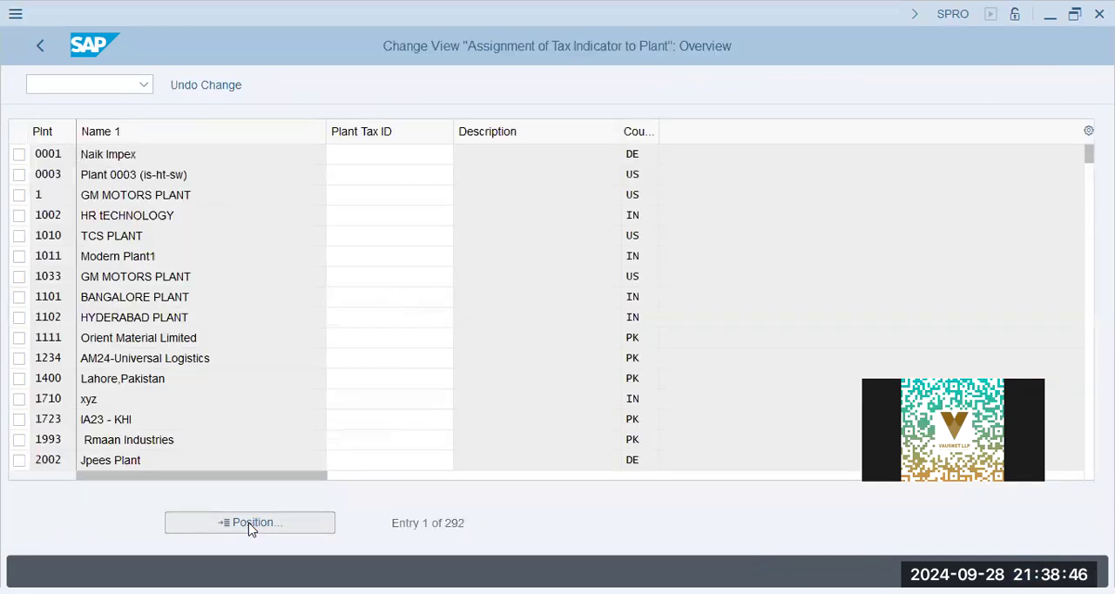
text(aa42)
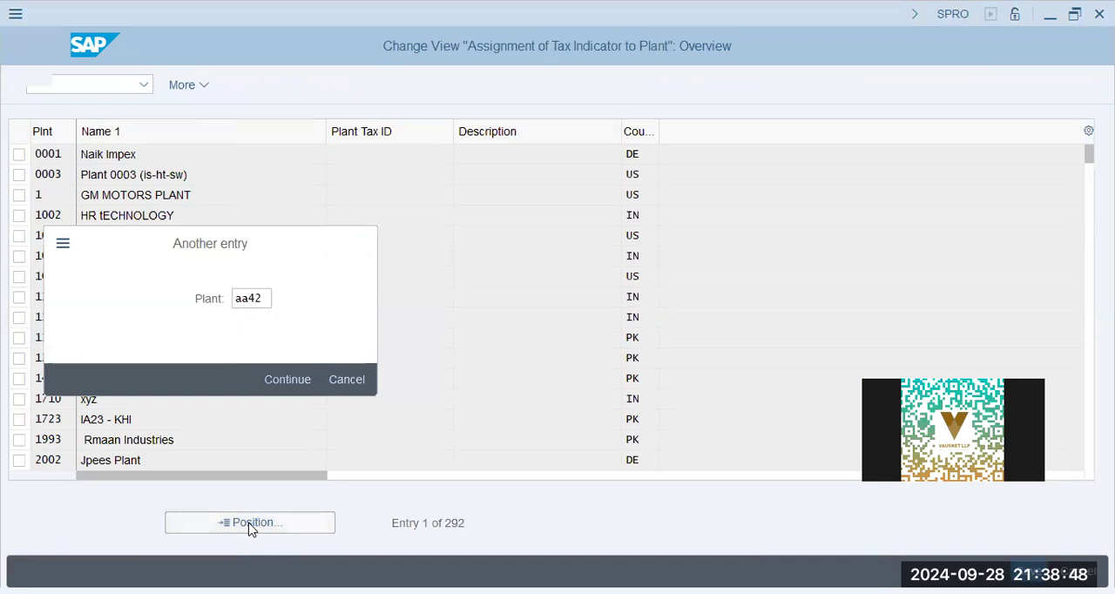
key(Return)
click(380, 156)
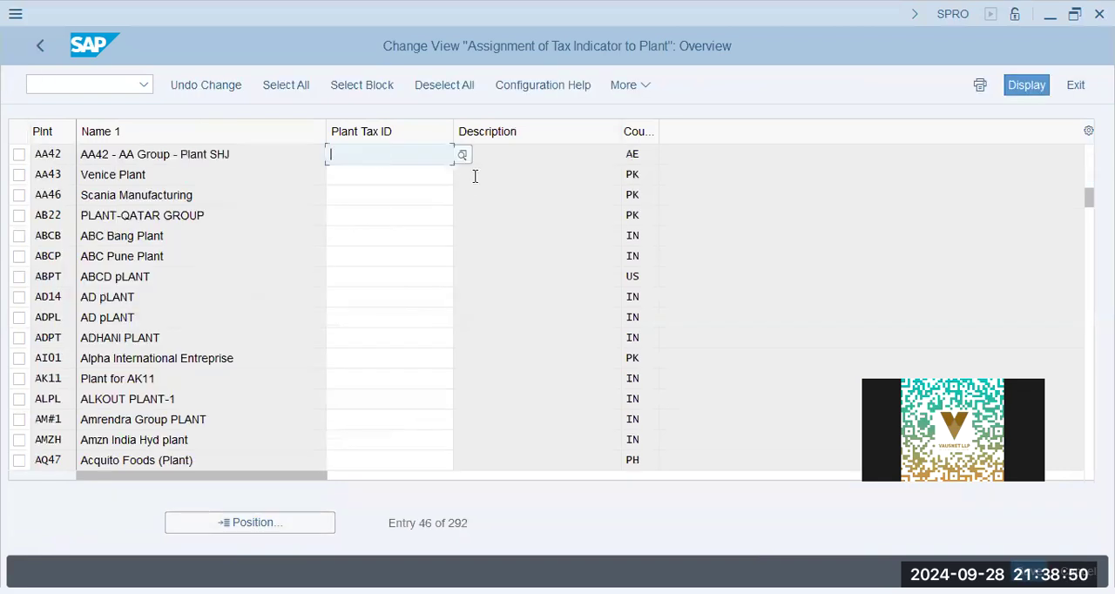
click(637, 157)
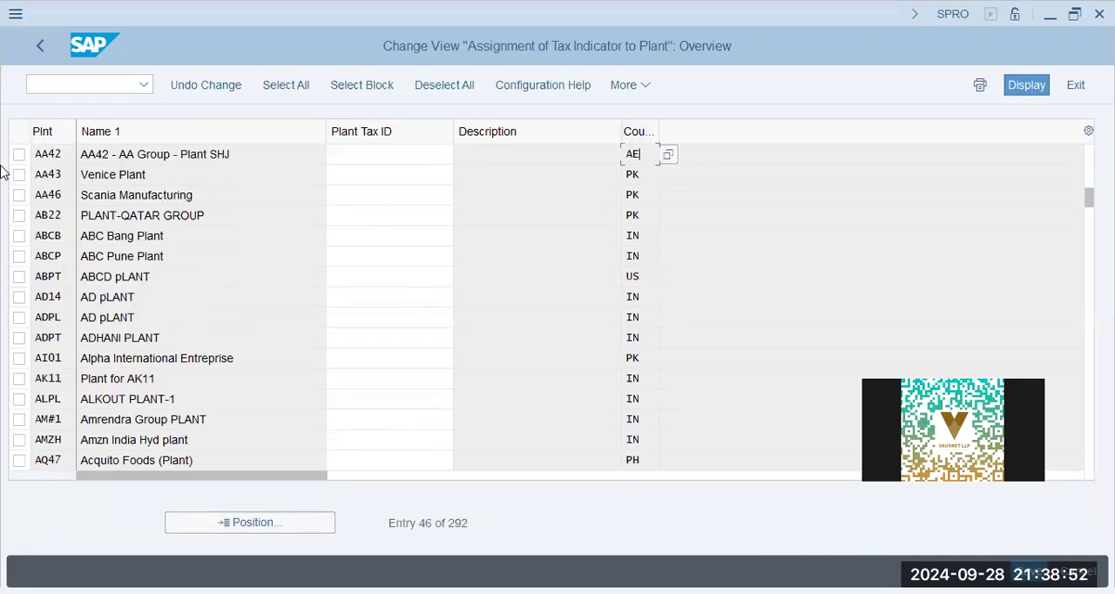
click(41, 50)
- Look into Assign Tax Indicators for Account Assignments and collapse the Purchasing Taxes branch
click(191, 435)
click(131, 433)
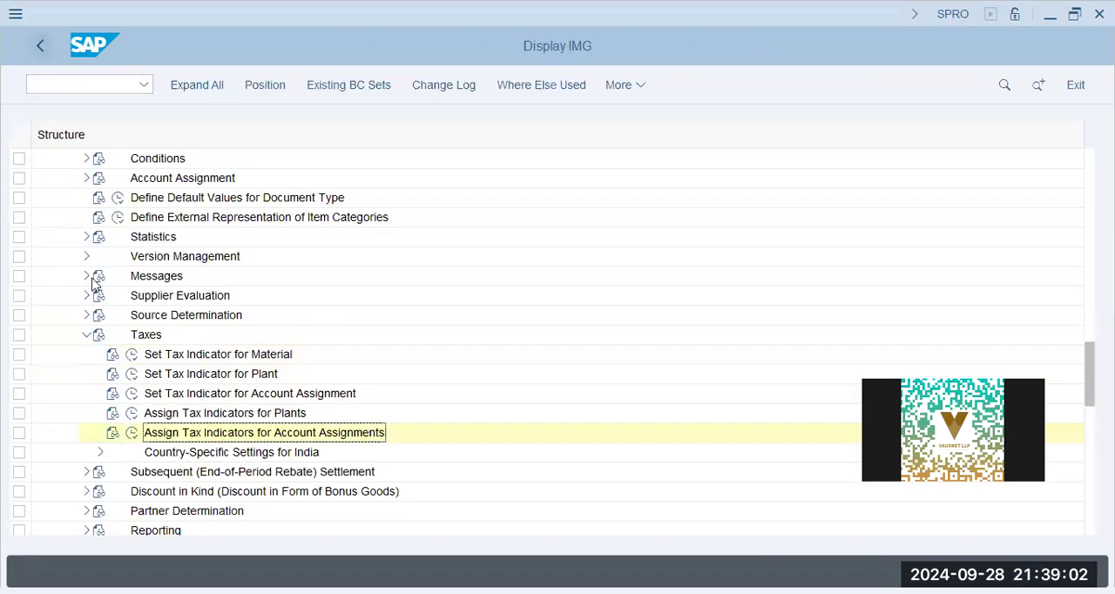
click(87, 335)
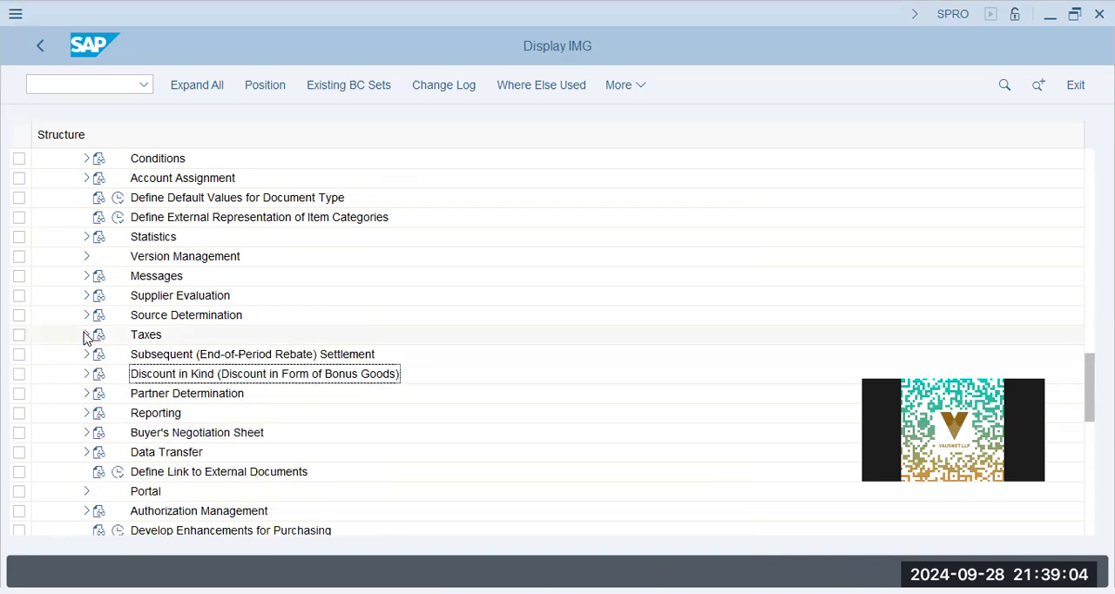
scroll(82, 231, up, 2)
scroll(73, 236, up, 5)
scroll(68, 232, up, 2)
- Start transaction MM01 for material M800-AA42-5 with industry sector Mechanical engineering and material type Finished Product
click(98, 90)
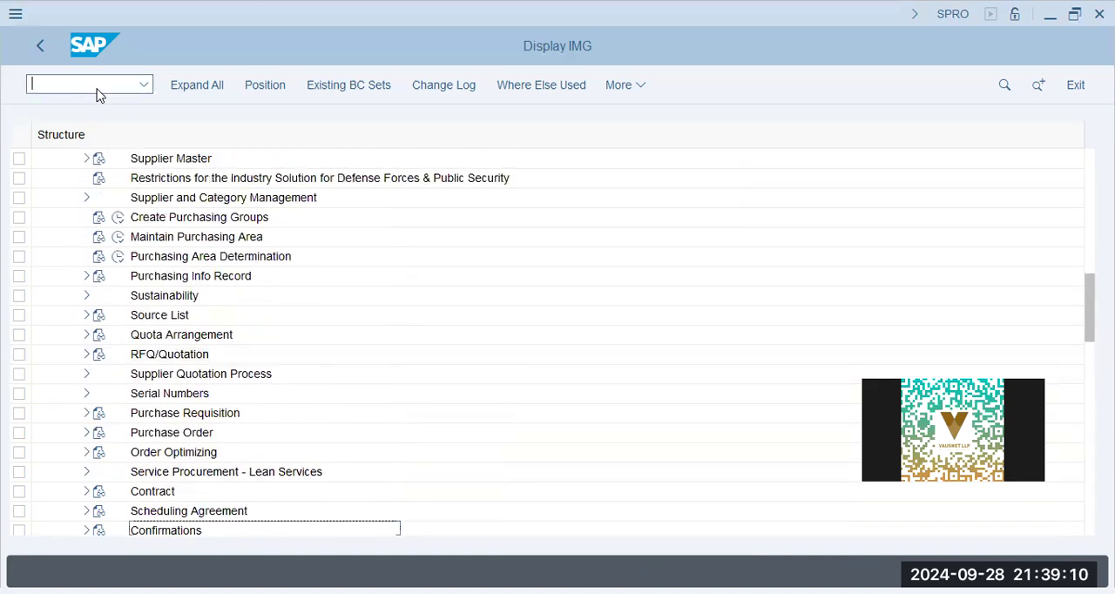
text(/n mm01)
key(Return)
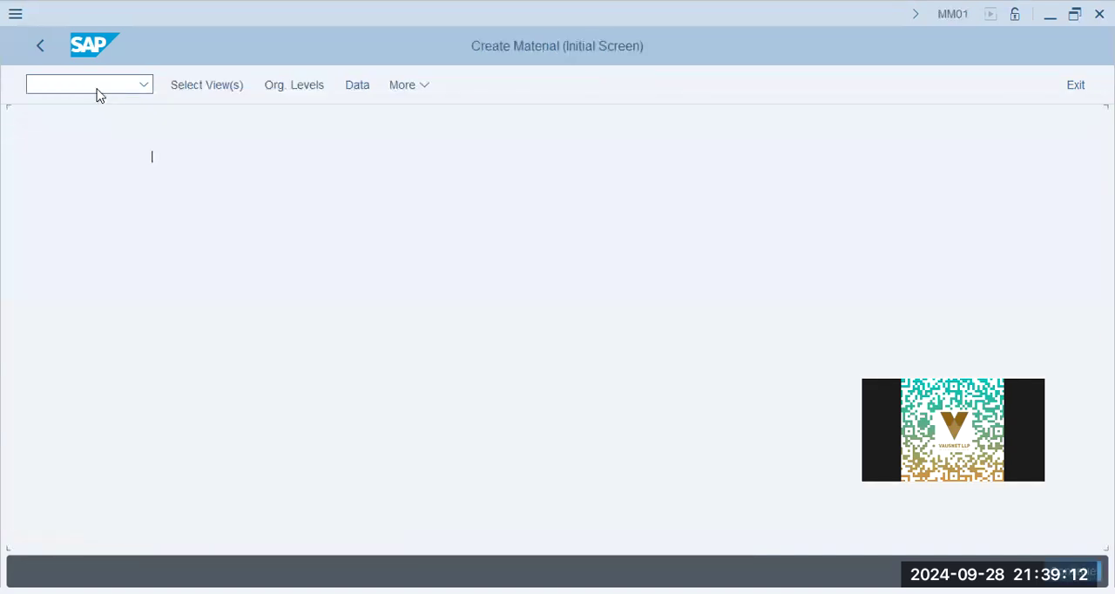
click(241, 153)
click(233, 179)
click(232, 181)
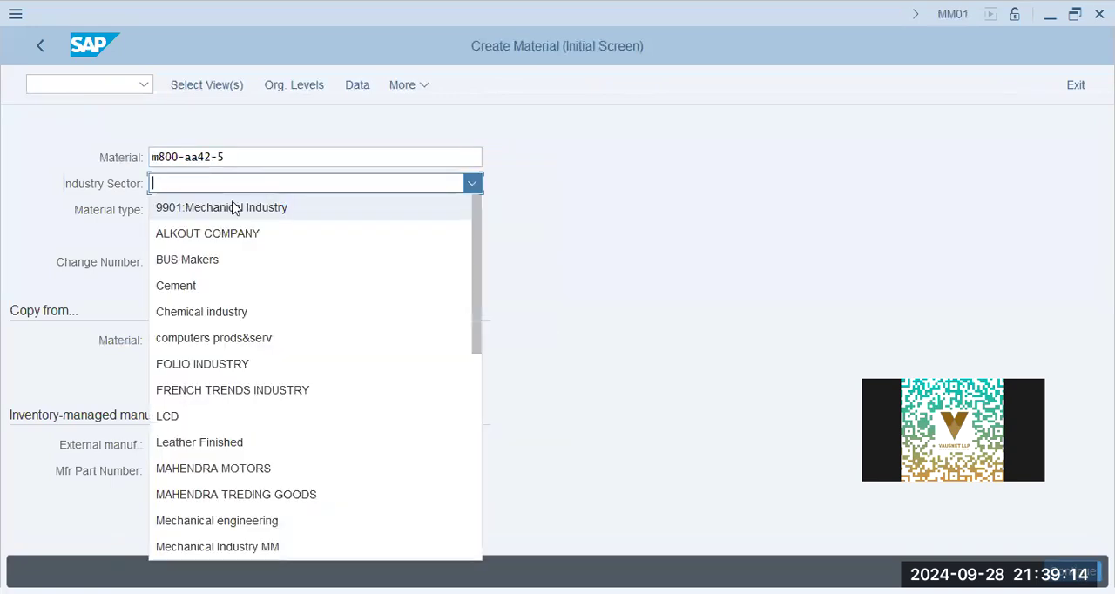
click(256, 523)
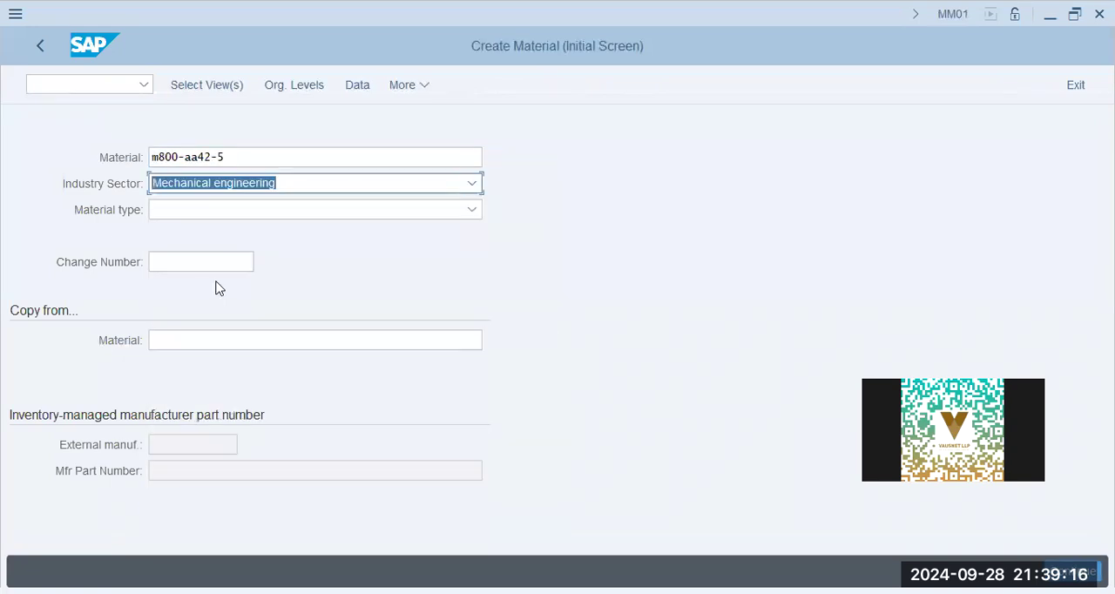
click(217, 210)
scroll(239, 432, down, 7)
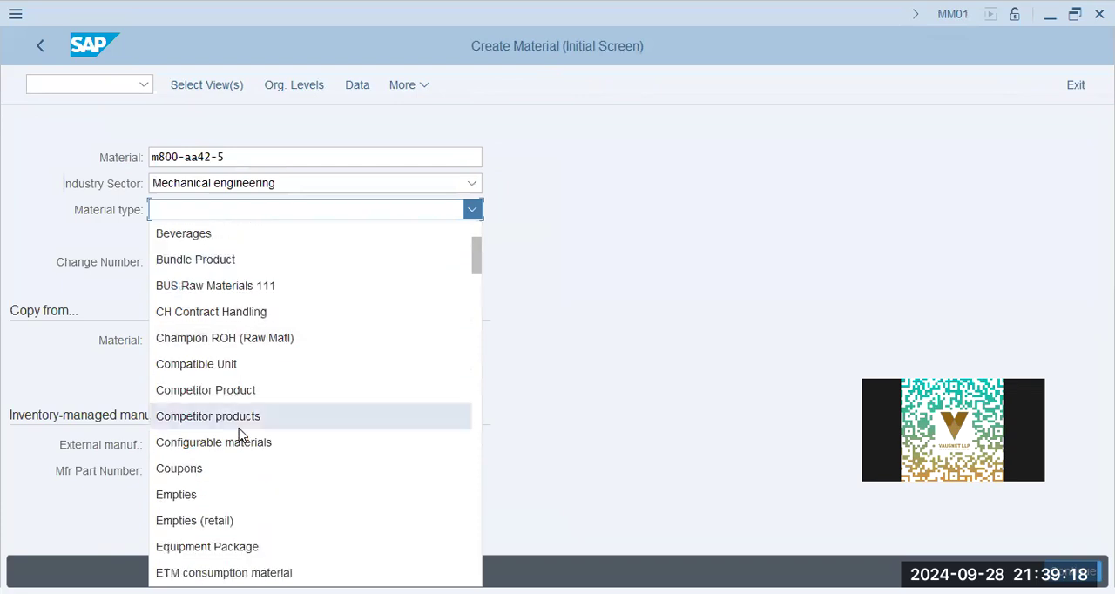
click(240, 441)
- Select the material views and set the organizational levels to plant AA42, sales organization AA42 and distribution channel AA
click(205, 87)
click(469, 577)
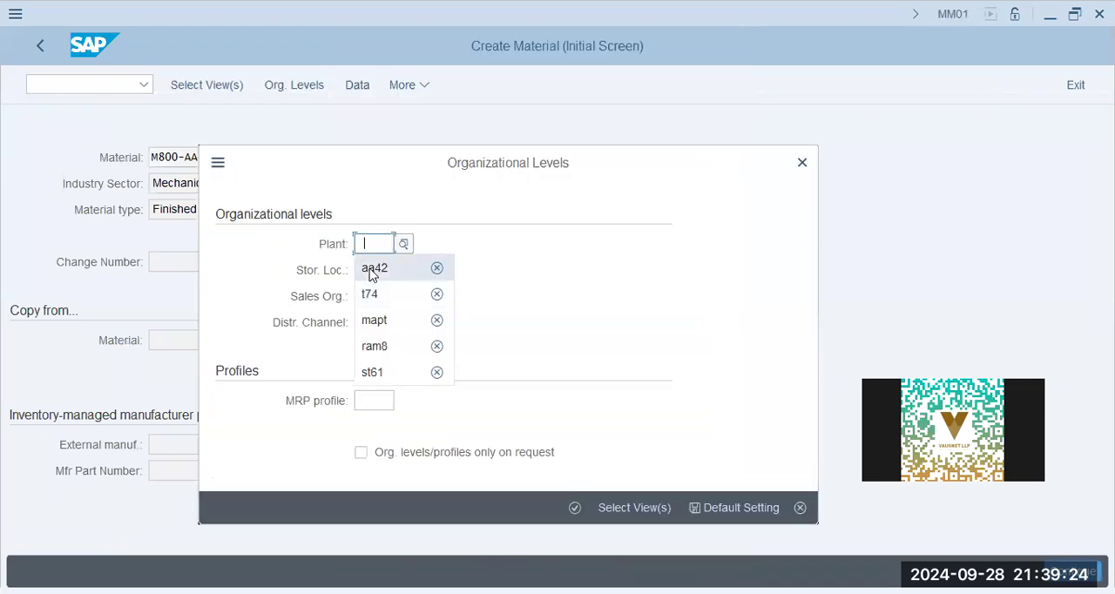
click(370, 270)
click(386, 297)
click(397, 329)
text(aa)
click(575, 508)
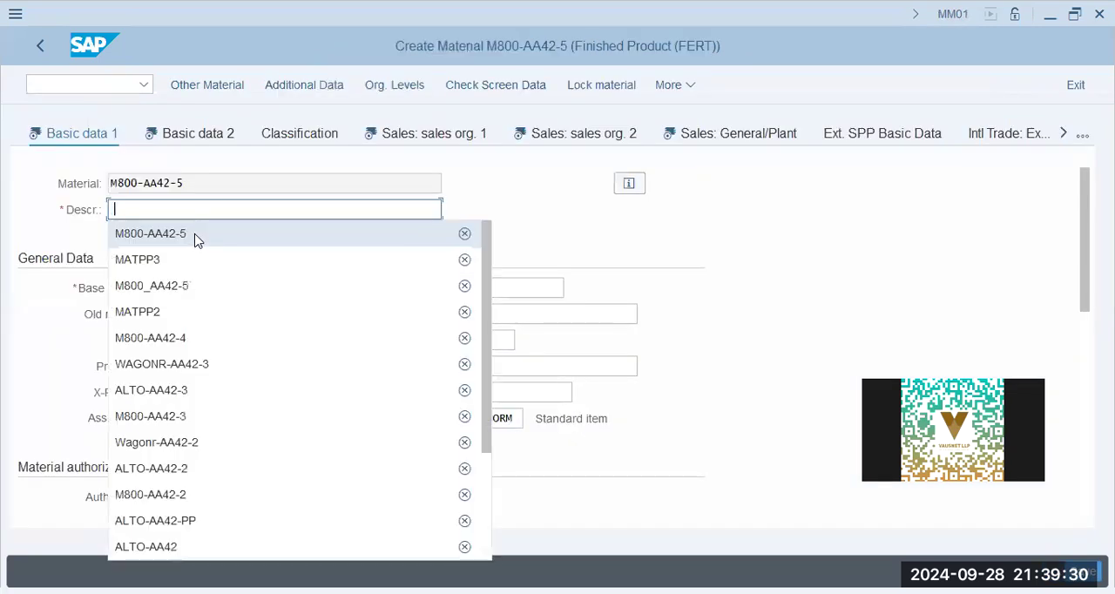
- Enter description M800-AA42-5, base unit of measure PC, material group 01 and division 00 in Basic data 1
click(195, 241)
click(224, 288)
text(PC)
click(492, 293)
click(505, 313)
click(214, 339)
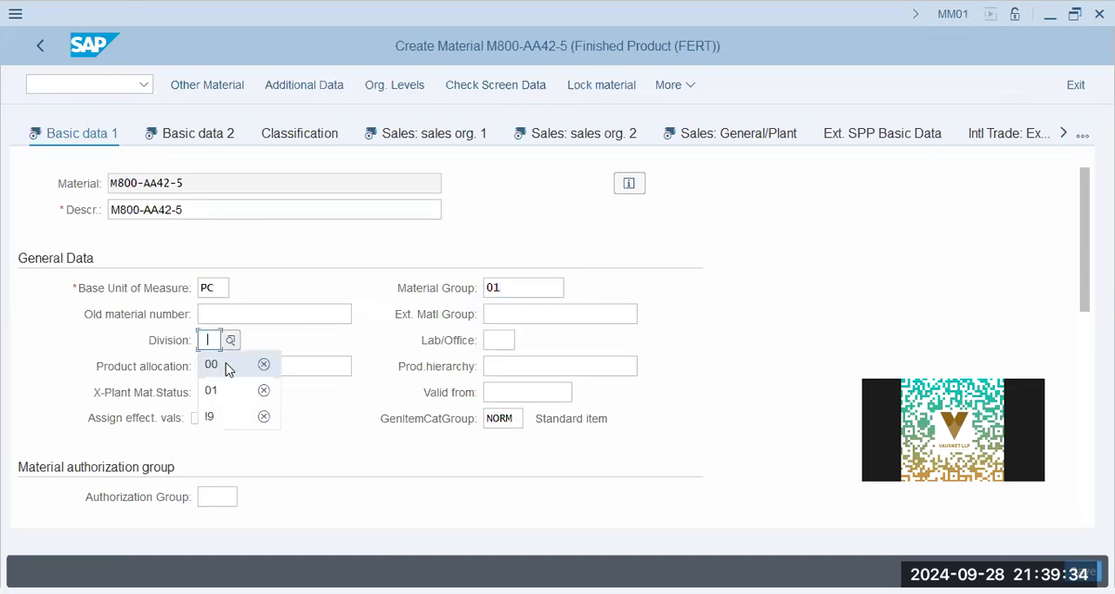
click(211, 364)
- Set the gross weight and net weight to 1 with weight unit KG
scroll(460, 356, down, 5)
scroll(196, 276, up, 1)
click(213, 265)
click(223, 286)
click(224, 289)
click(244, 312)
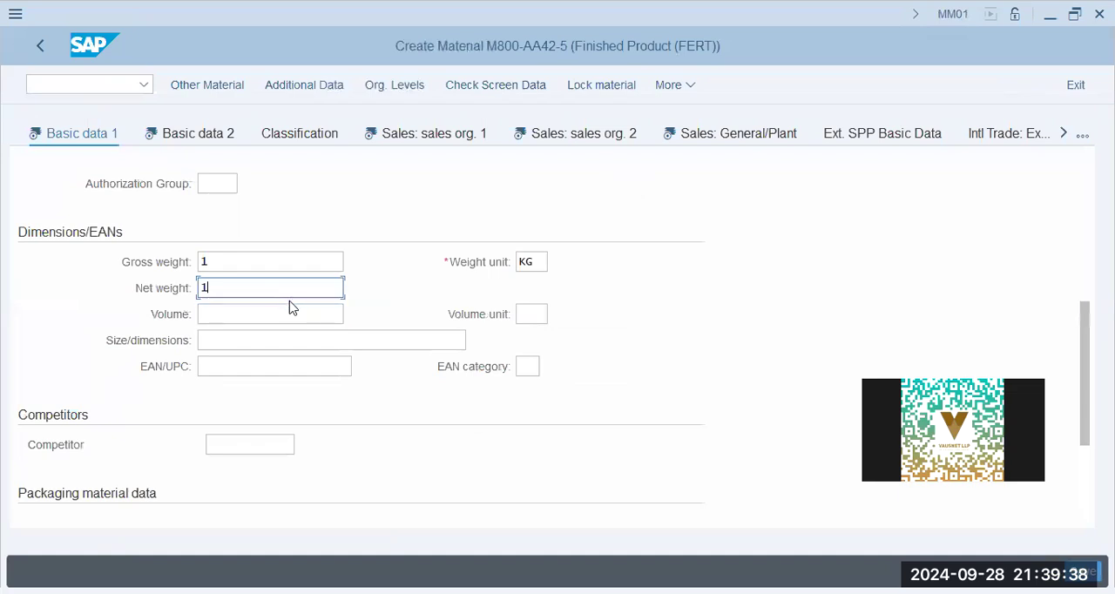
- Set the tax classification to 1 for the AE output tax category MWST in the Sales: sales org. 1 view
click(398, 133)
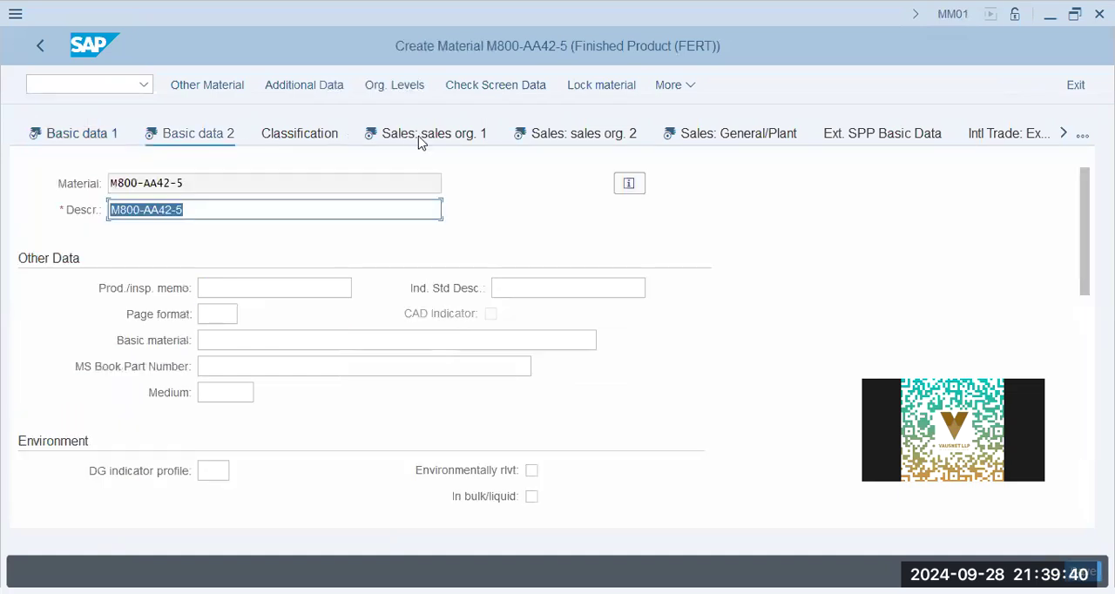
click(215, 366)
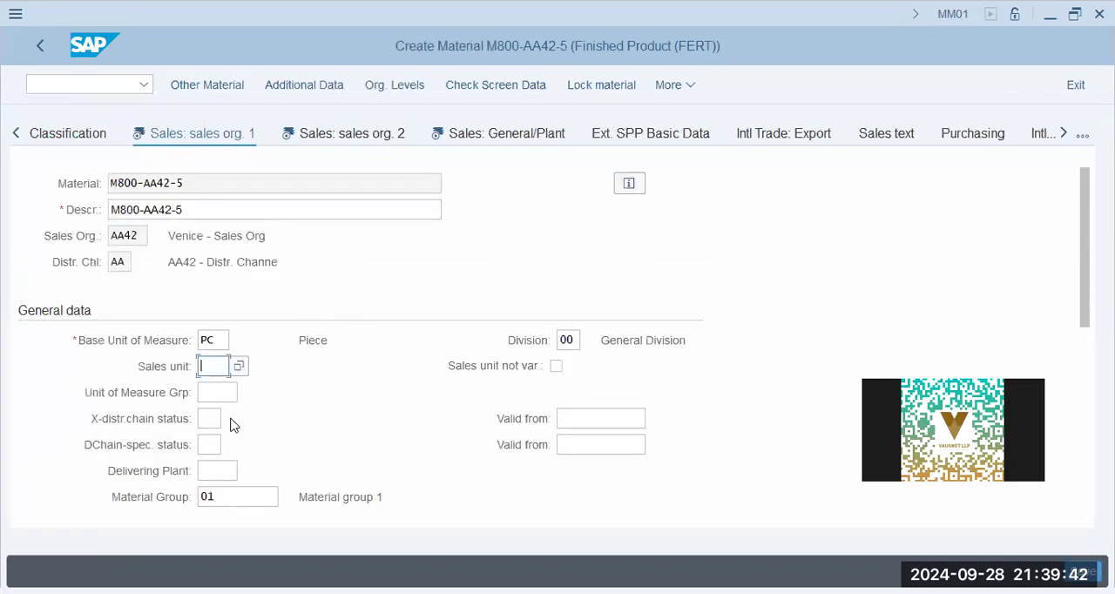
scroll(232, 424, down, 3)
click(217, 342)
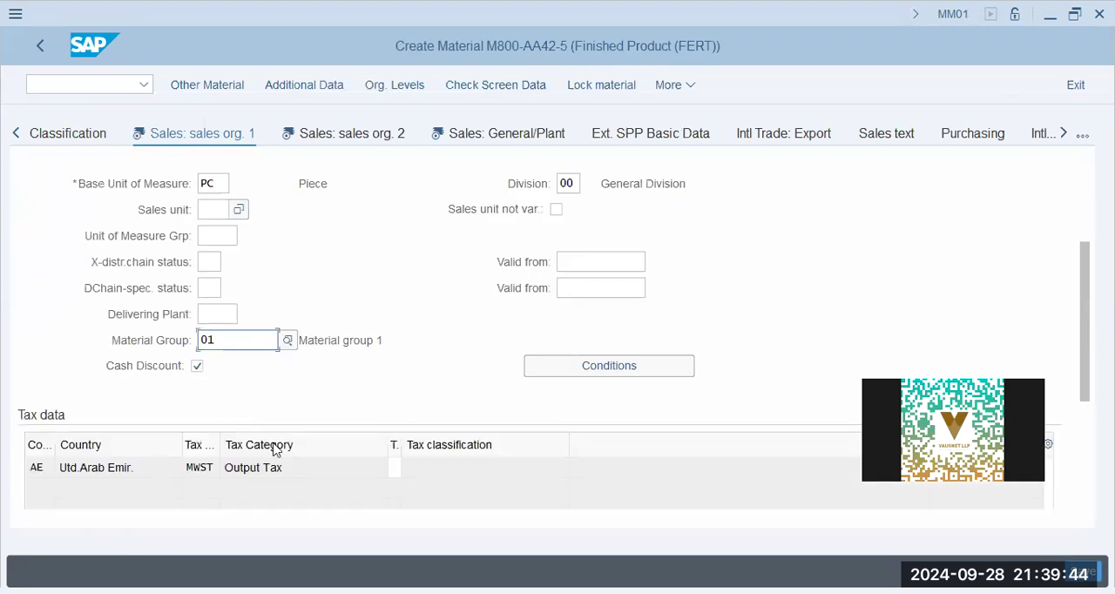
click(395, 471)
text(1)
key(Tab)
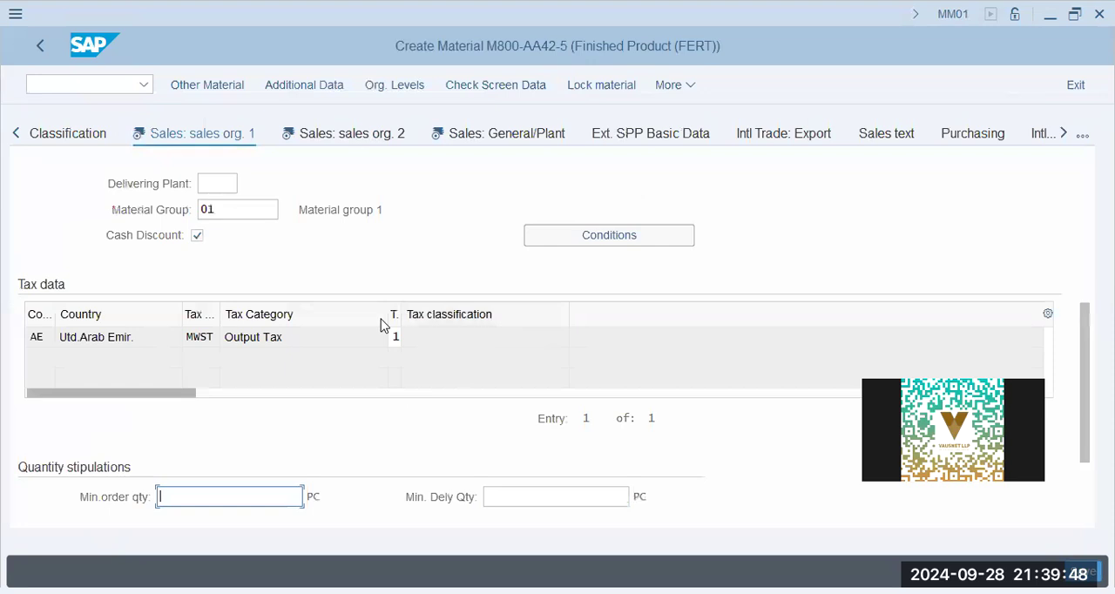
key(Return)
- Go through the grouping terms and material groups in Sales: sales org. 2 and continue to Sales: General/Plant
click(244, 419)
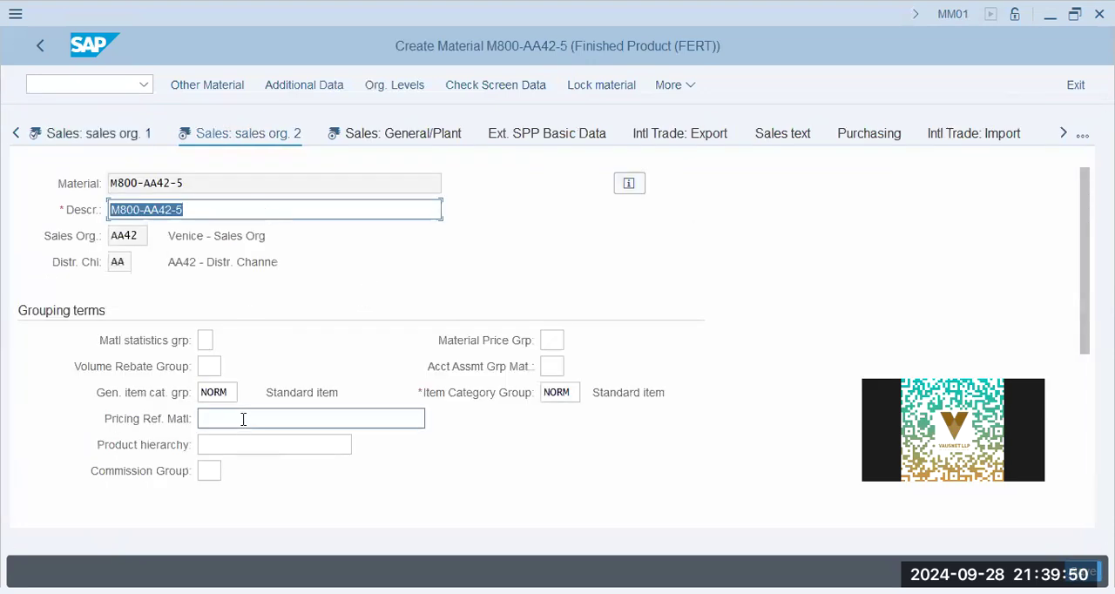
click(553, 344)
click(553, 366)
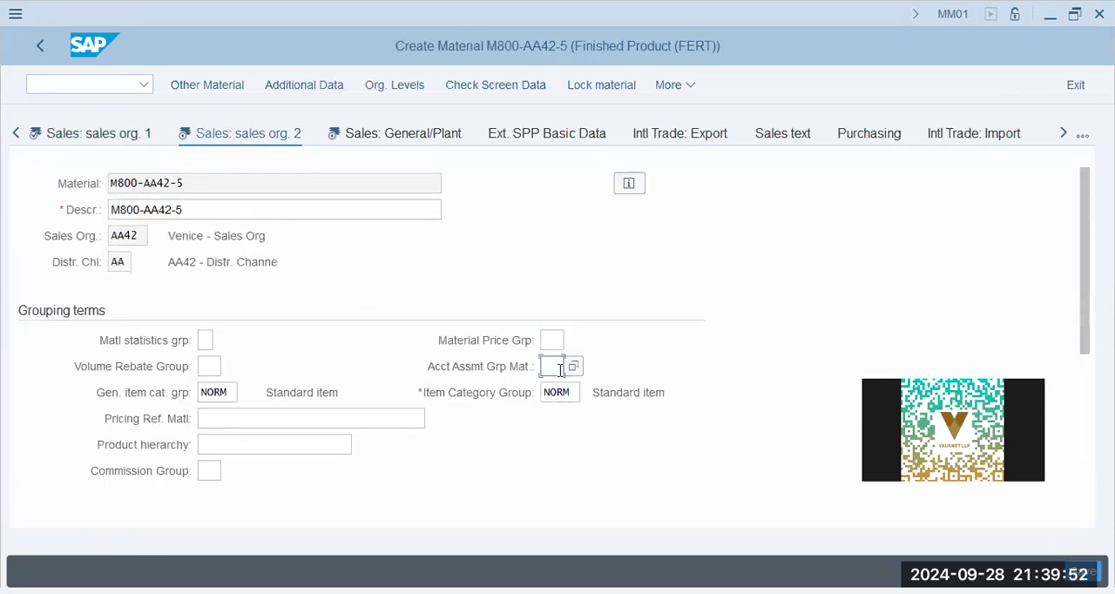
scroll(144, 443, down, 3)
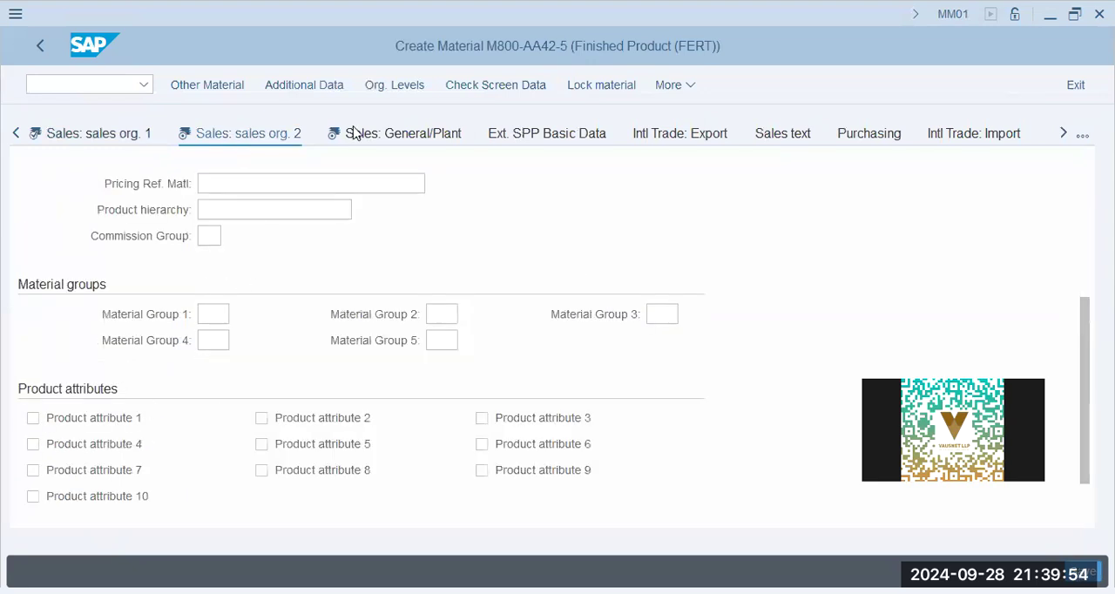
key(Return)
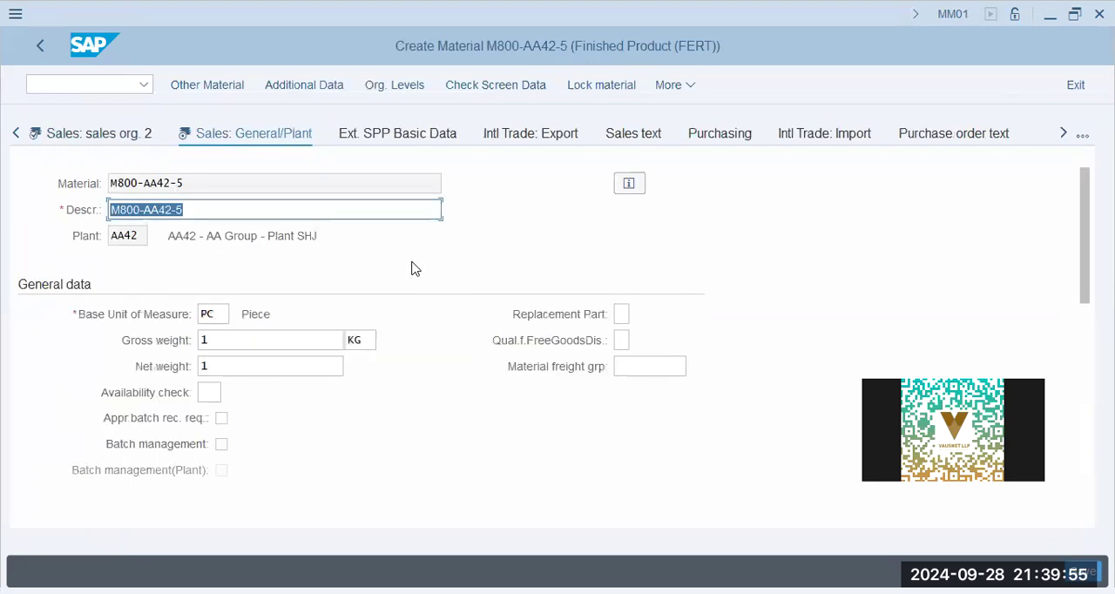
- Fill in the availability check, transportation group 0001 and the loading group for plant AA42
click(214, 395)
click(216, 416)
scroll(375, 393, down, 4)
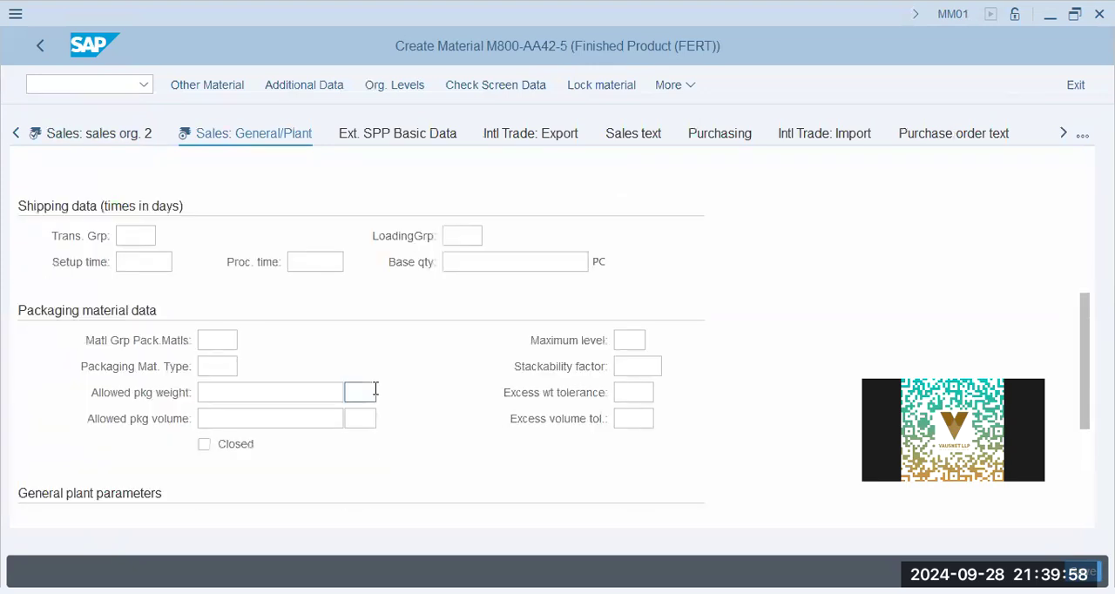
click(146, 242)
click(148, 260)
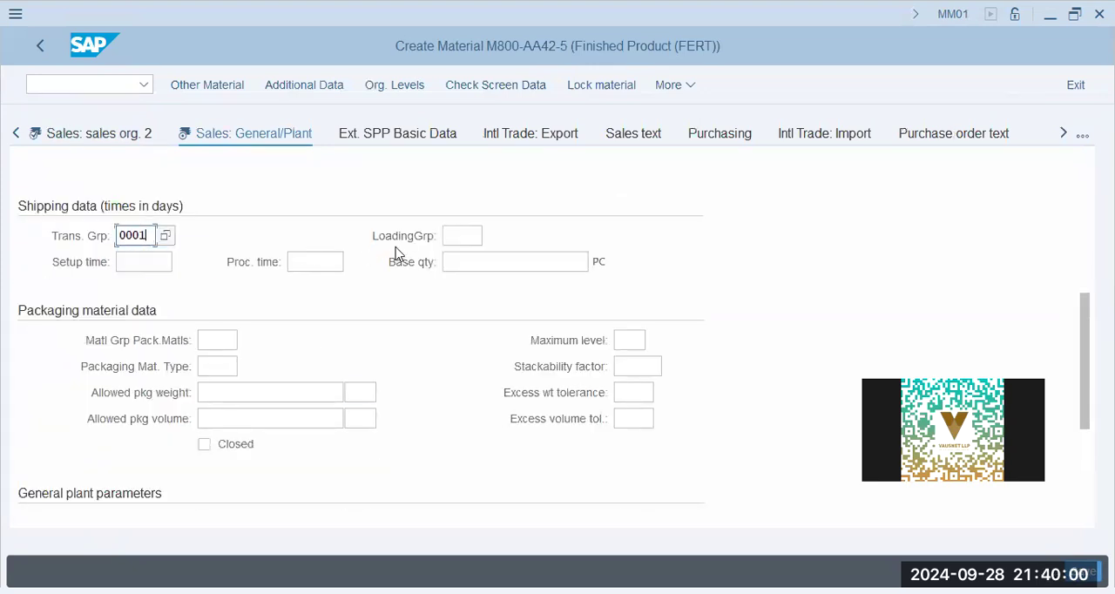
click(456, 236)
click(461, 258)
scroll(214, 411, down, 3)
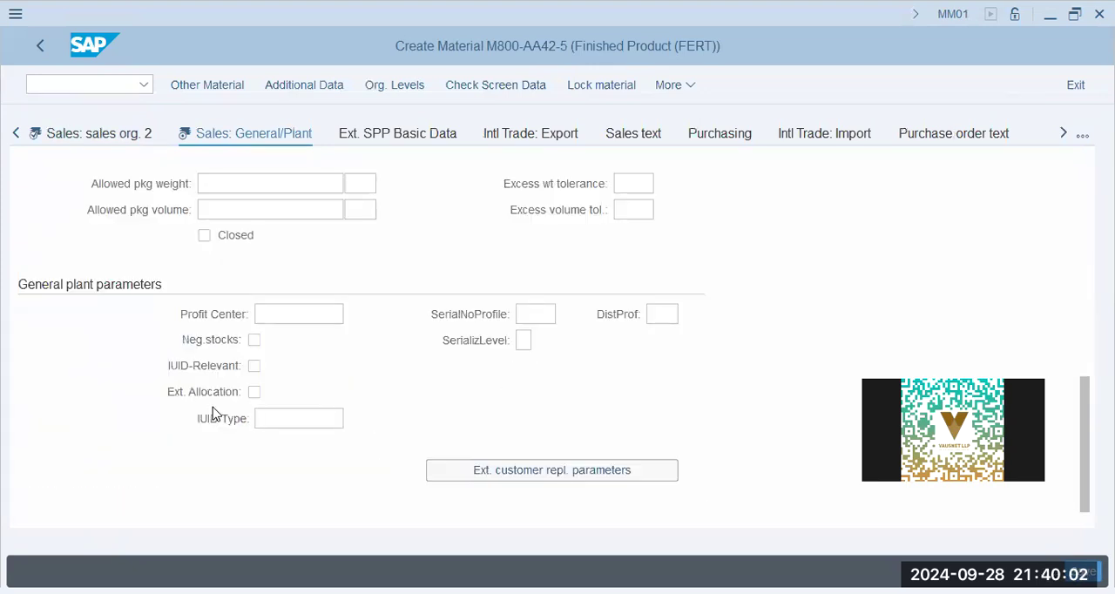
- In the MRP 1 view, set MRP group 0031, MRP controller 001 and MRP type PD
click(1063, 133)
click(1063, 134)
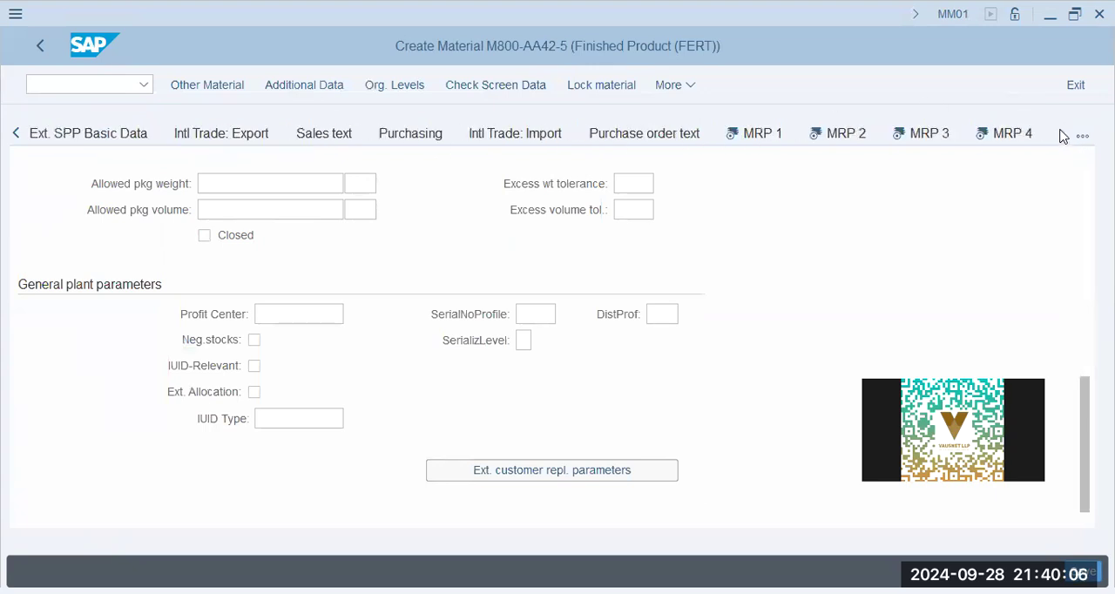
click(746, 135)
click(209, 339)
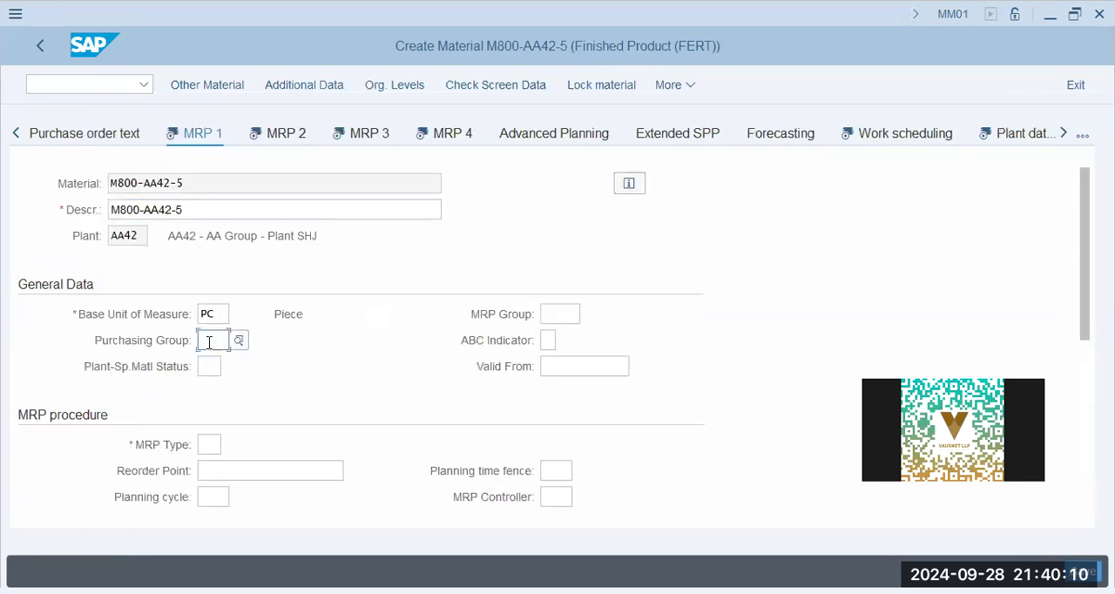
click(545, 313)
click(573, 346)
click(558, 496)
click(567, 522)
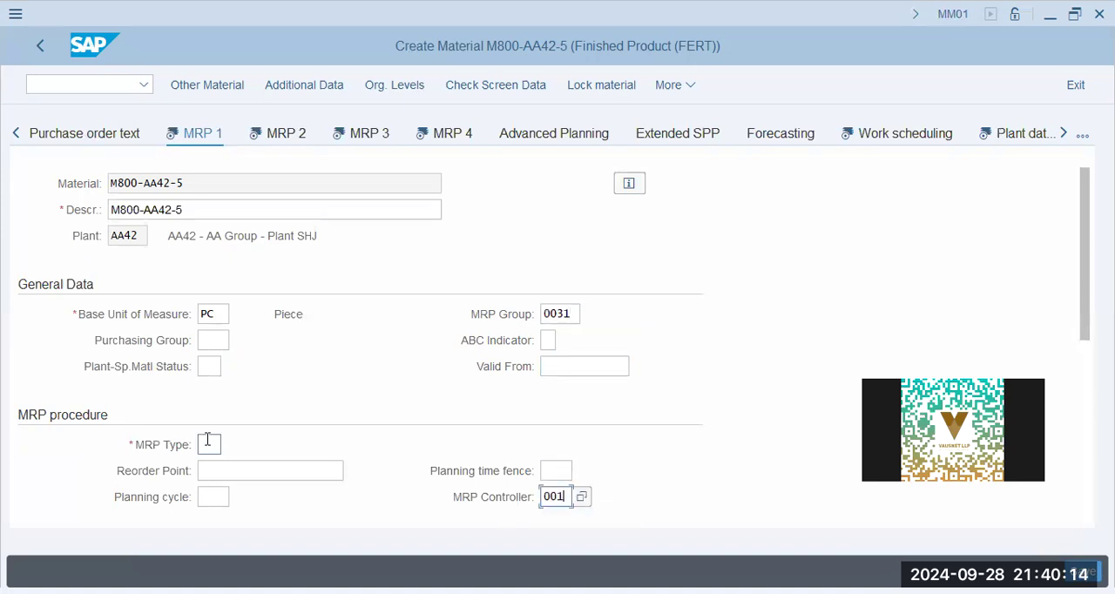
click(208, 445)
- Set the lot sizing procedure to EX in the lot size data
scroll(261, 403, down, 3)
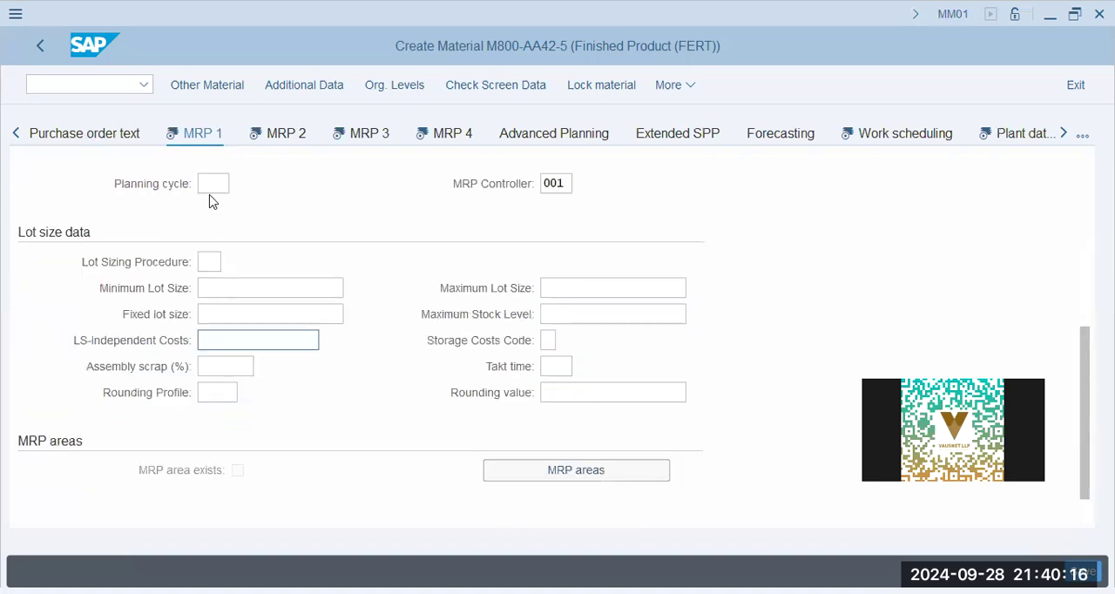
scroll(209, 200, up, 1)
click(209, 340)
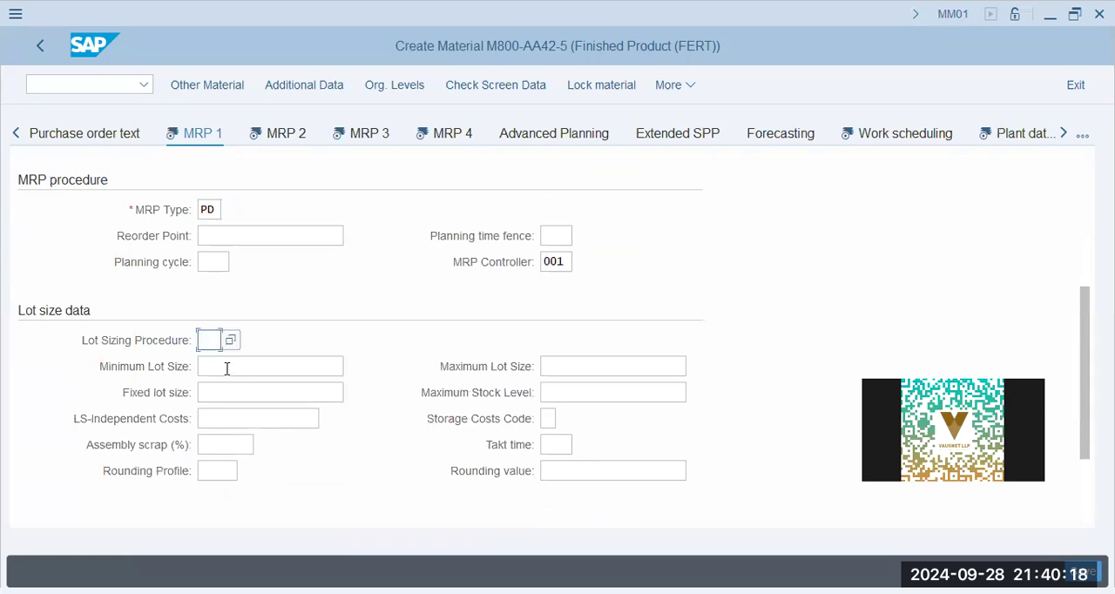
click(217, 340)
click(218, 364)
scroll(291, 383, down, 2)
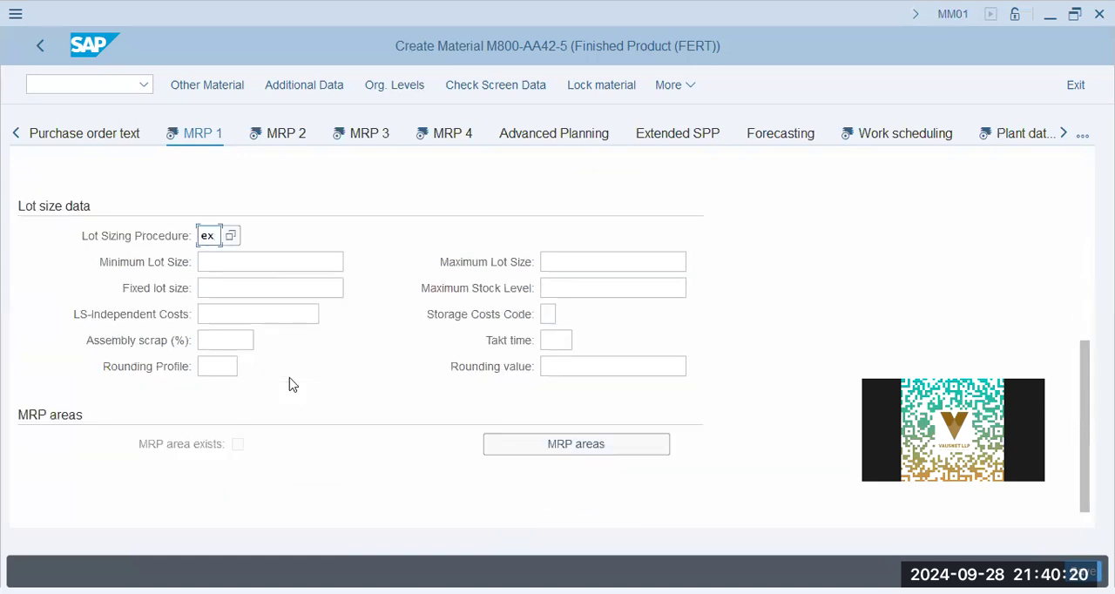
- In the MRP 2 view, set the in-house production, GR processing and planned delivery times to 1 day each
click(266, 137)
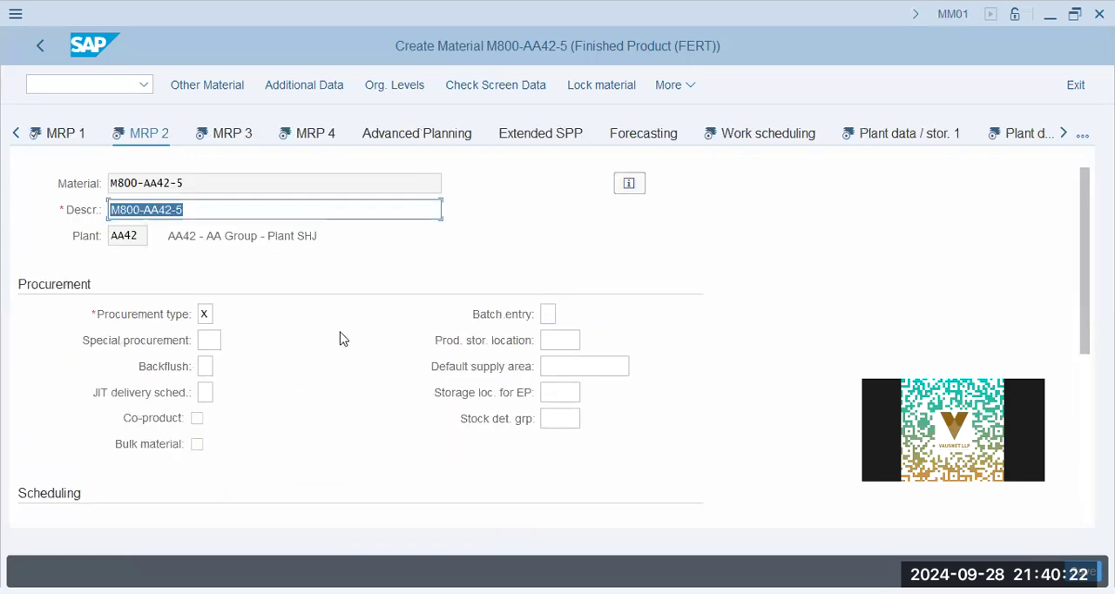
click(559, 342)
scroll(263, 415, down, 3)
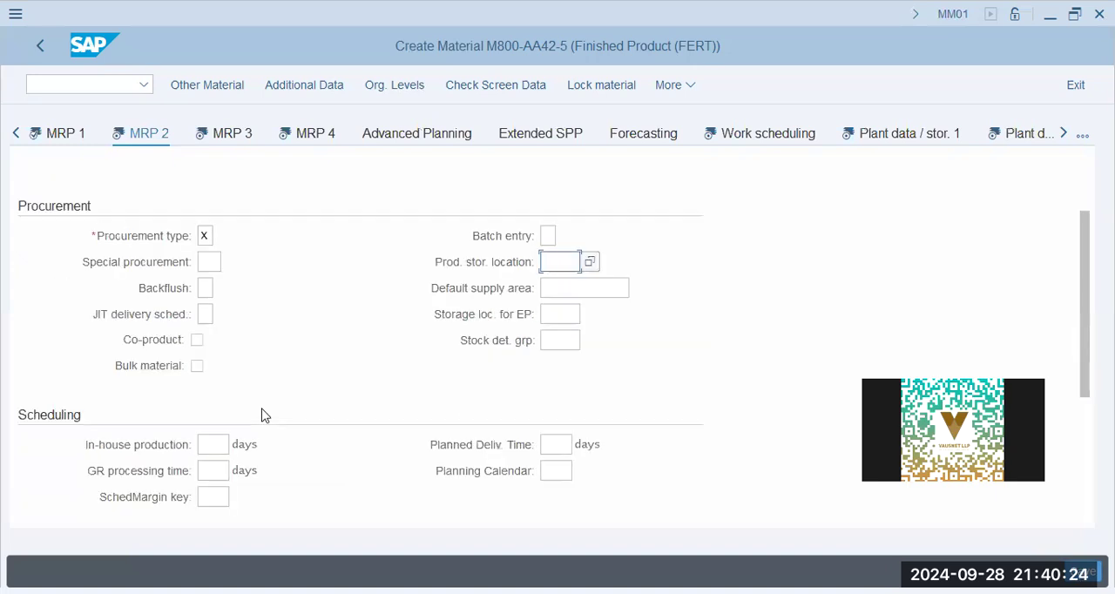
scroll(263, 415, up, 2)
scroll(214, 386, down, 2)
click(222, 258)
click(216, 261)
click(219, 287)
click(557, 235)
click(552, 259)
click(246, 368)
- In the MRP 3 view, set the strategy group to 10 and continue to MRP 4
click(244, 131)
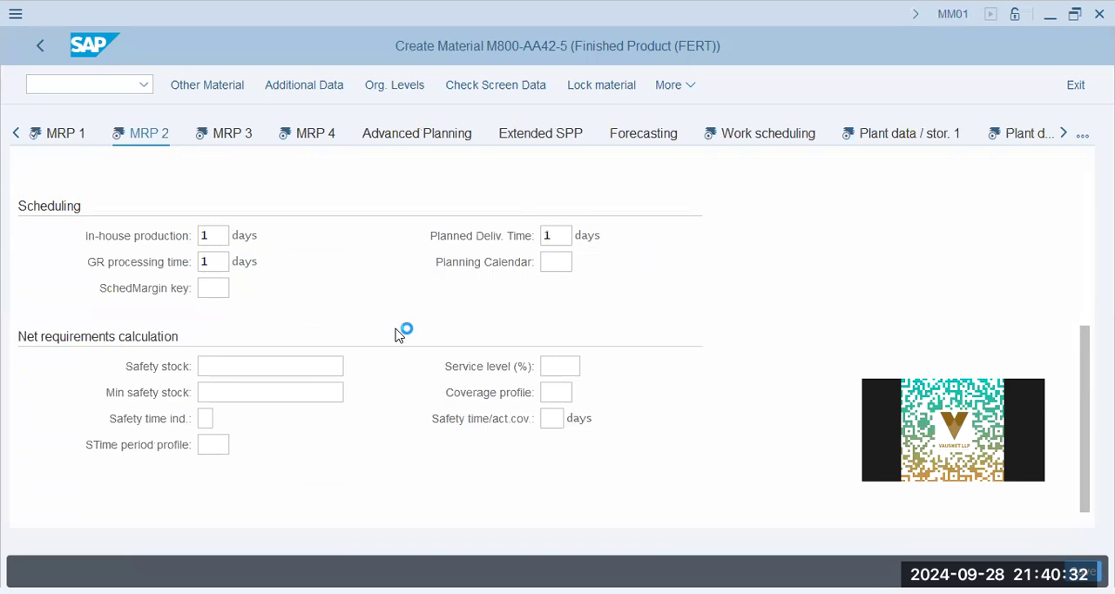
click(209, 393)
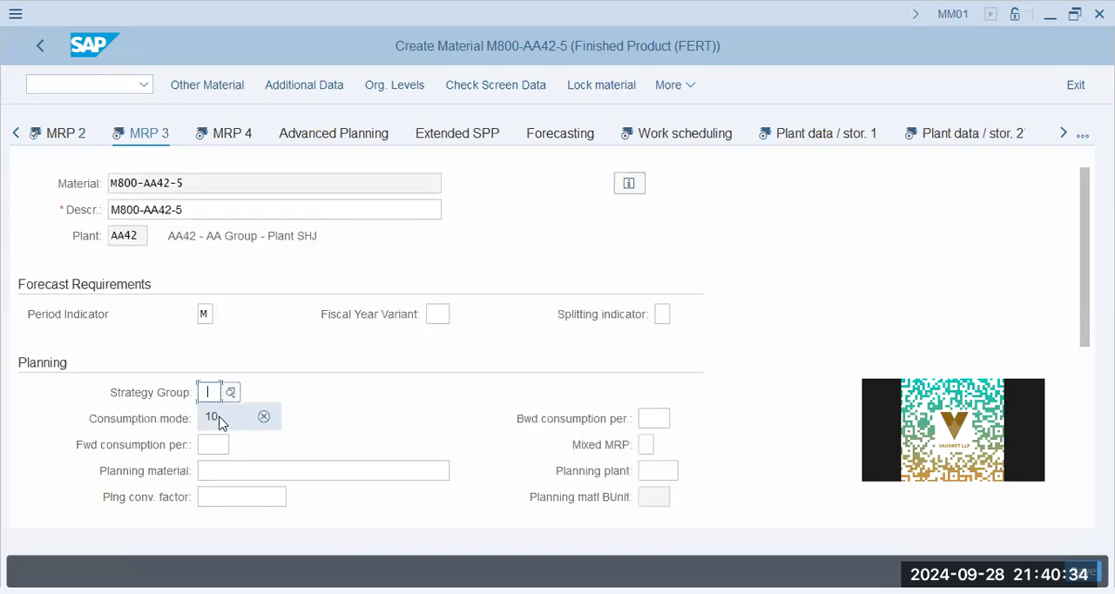
click(284, 415)
scroll(329, 393, down, 3)
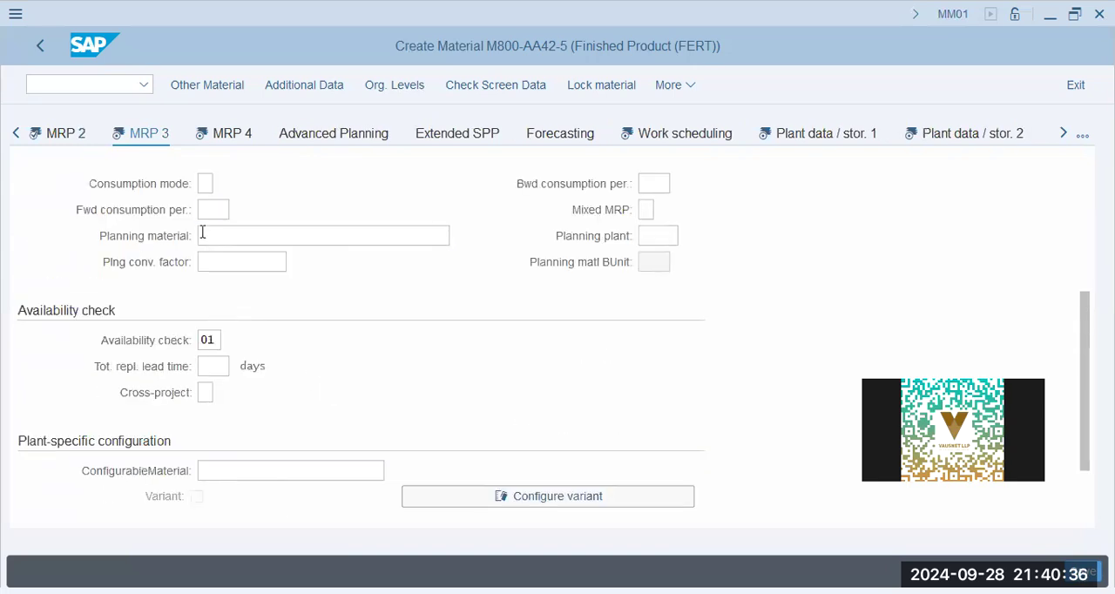
click(216, 366)
click(211, 394)
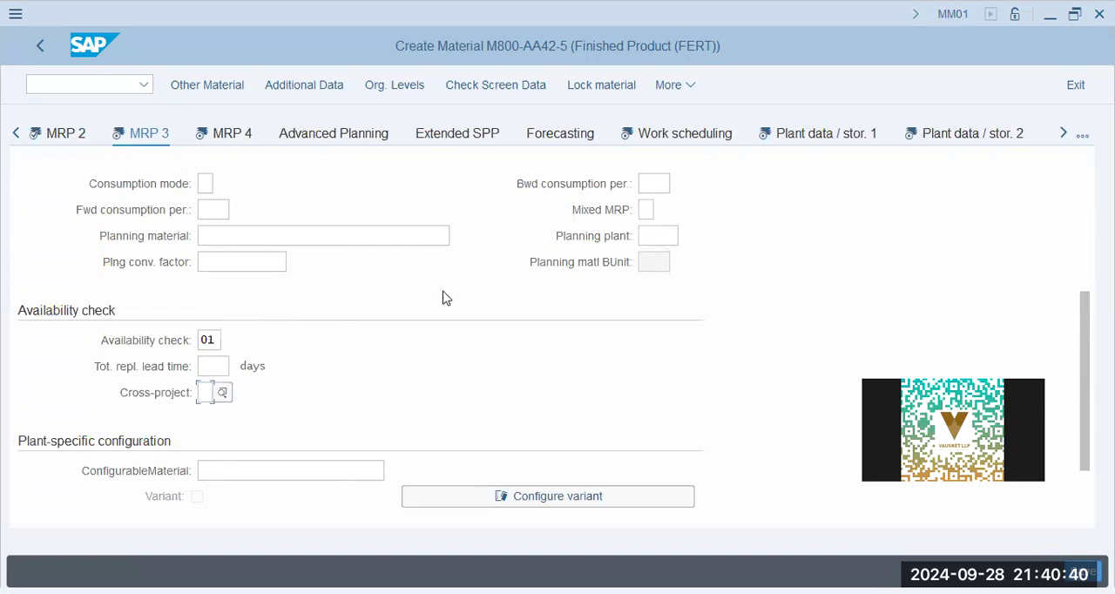
key(Return)
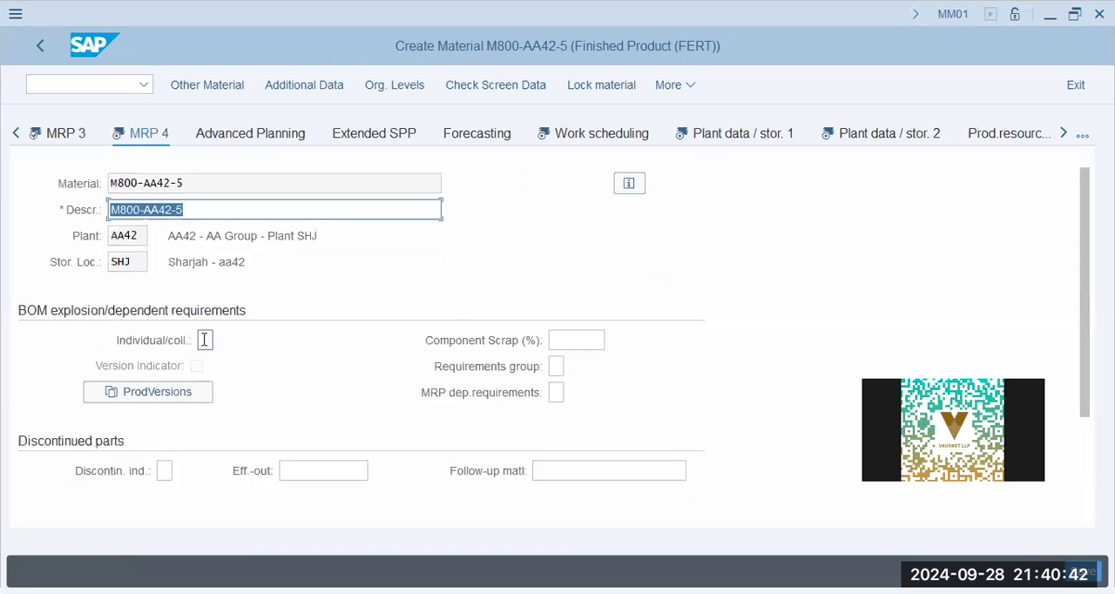
- In MRP 4, fill in the individual/collective indicator and add production version A421, Production Version 01-AA42, valid 01.01.2024 to 31.12.9999
click(205, 340)
click(207, 364)
click(172, 389)
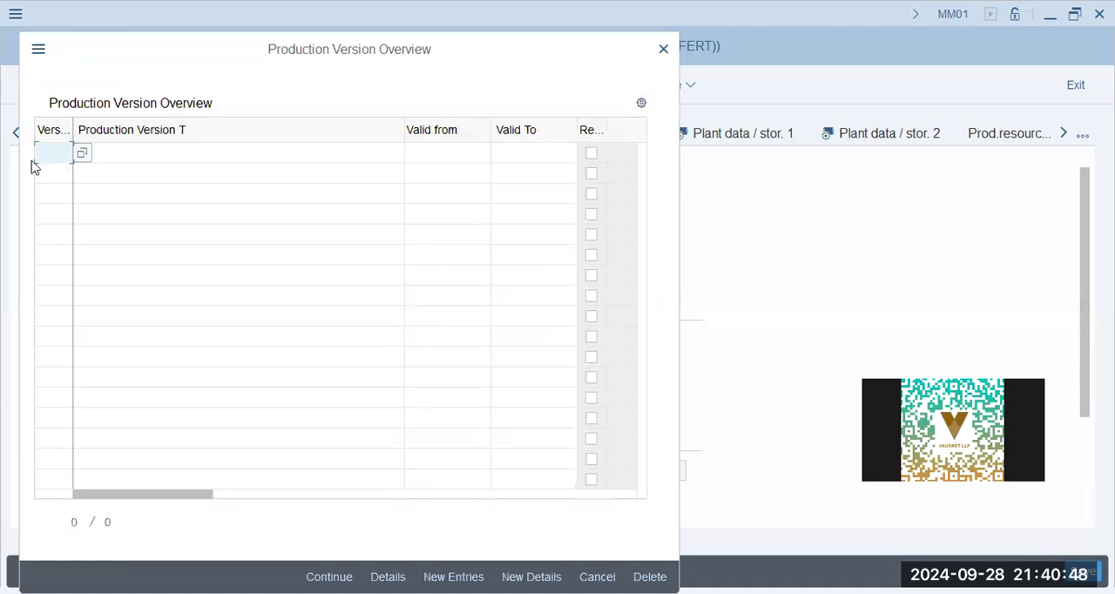
text(a421)
click(159, 155)
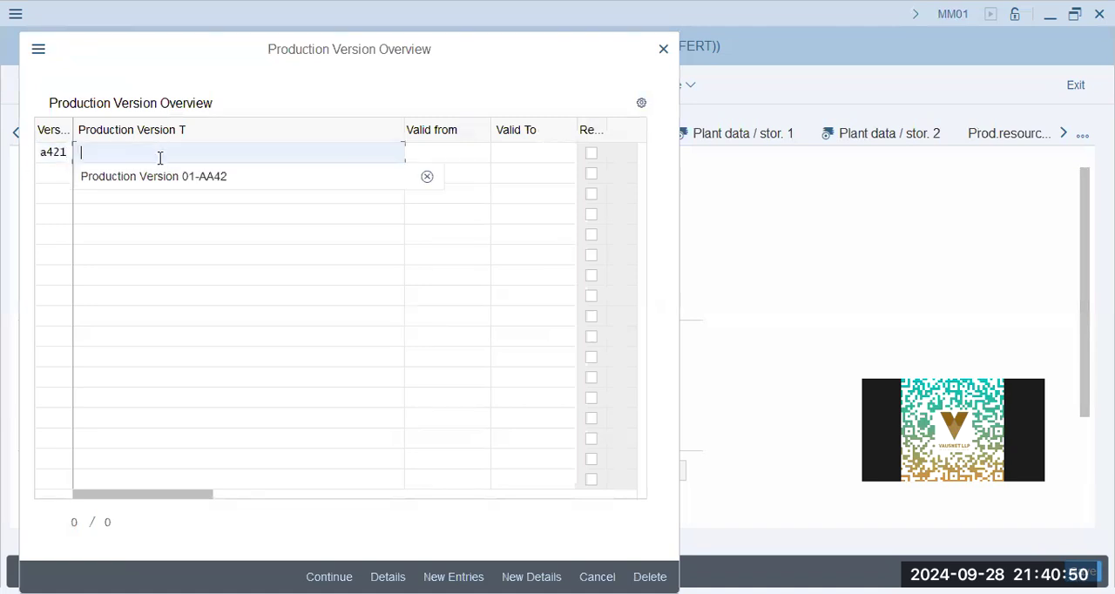
click(222, 174)
click(453, 153)
click(465, 179)
click(532, 158)
click(537, 182)
key(Return)
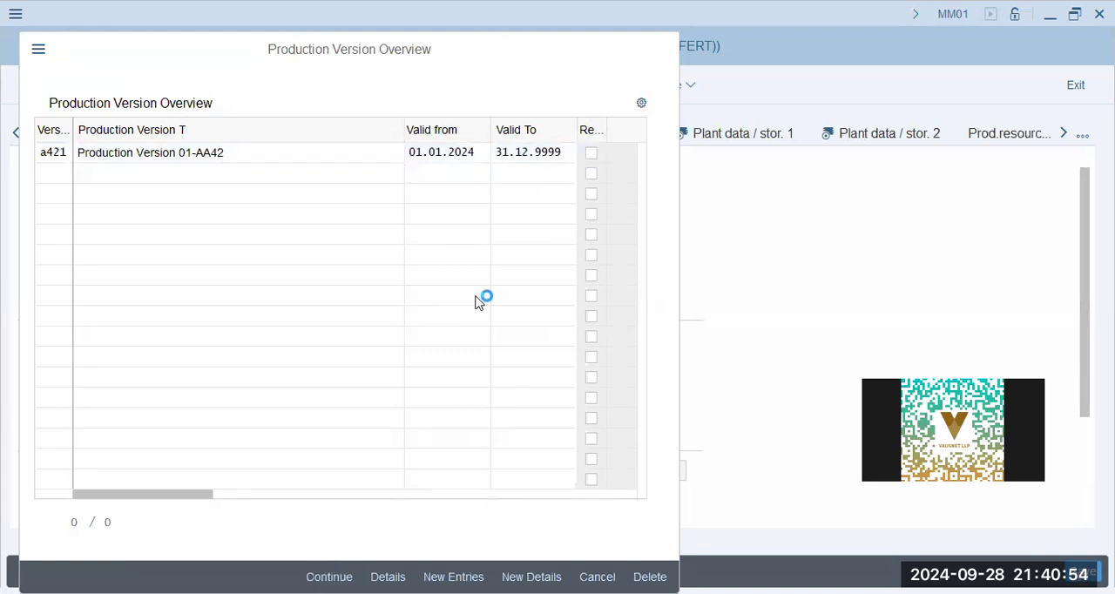
- In the Work scheduling view, set the production scheduling profile to 000001 and continue to the first plant data view
click(578, 139)
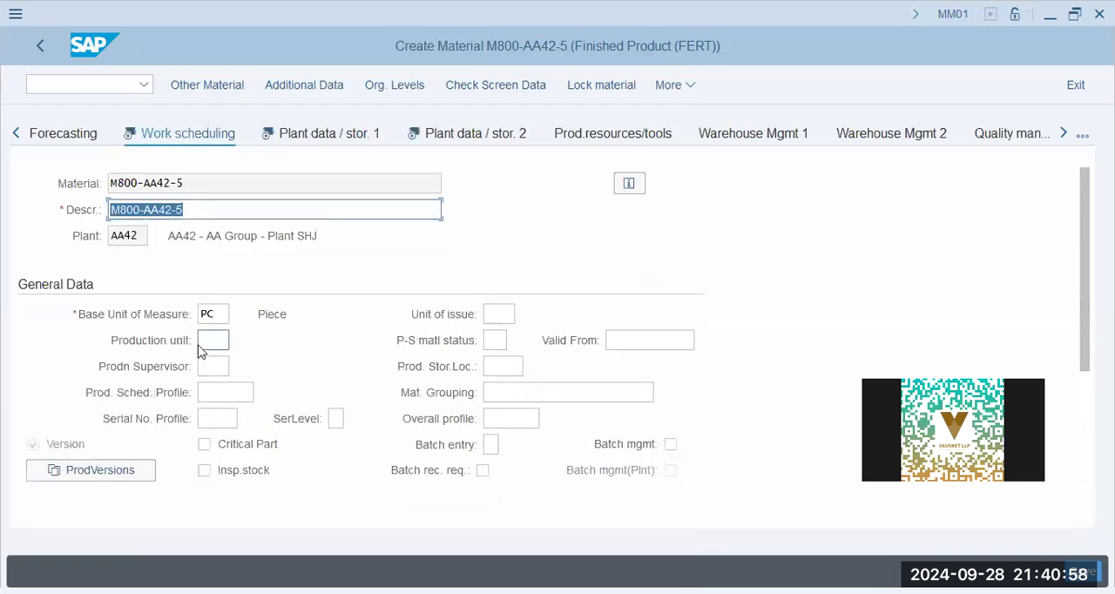
click(213, 339)
click(214, 366)
click(226, 394)
click(224, 410)
click(499, 373)
click(499, 314)
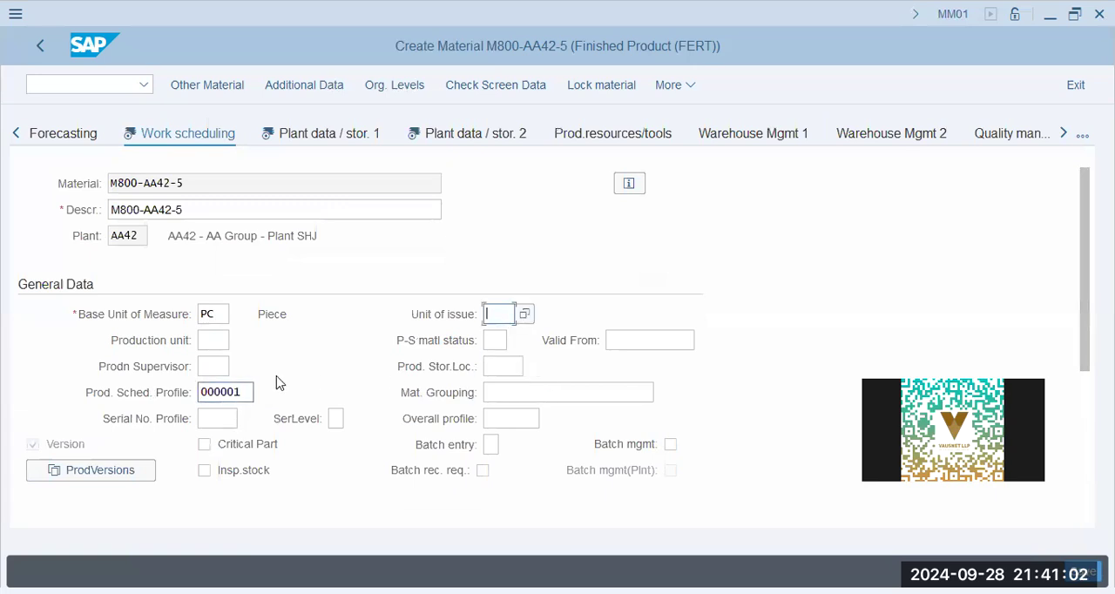
scroll(288, 379, down, 3)
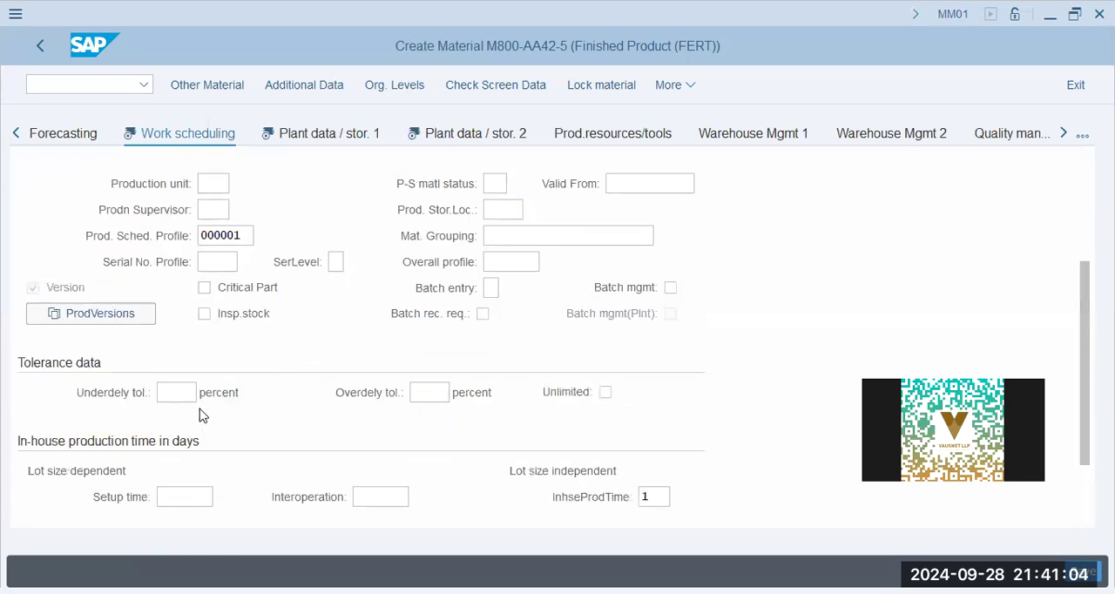
scroll(296, 444, down, 2)
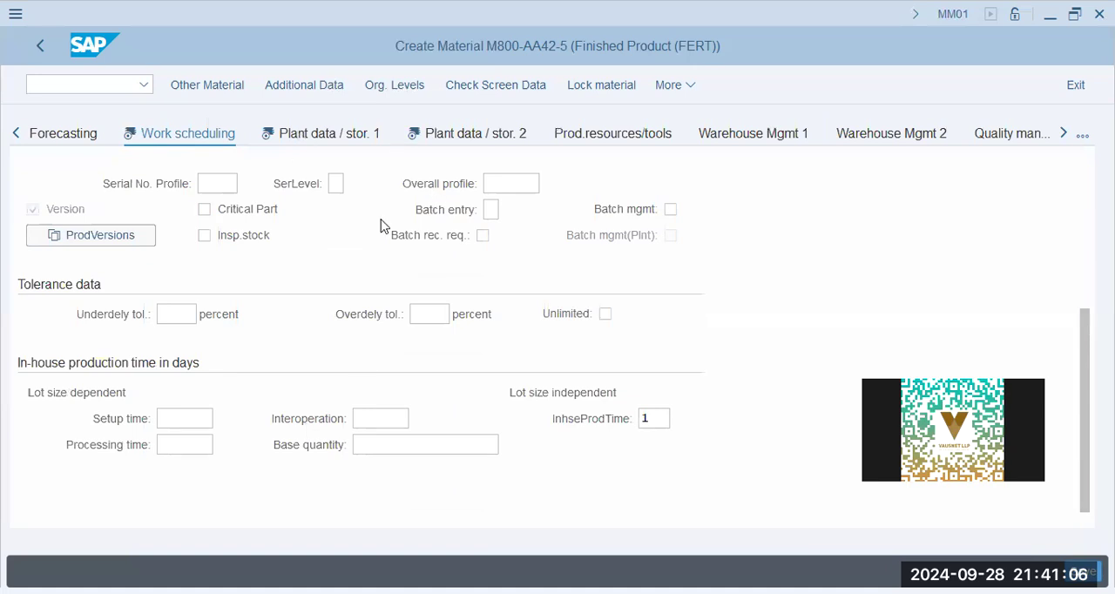
key(Return)
- Go through Plant data / stor. 1 and set the net weight to 1 KG in Plant data / stor. 2
scroll(238, 373, down, 2)
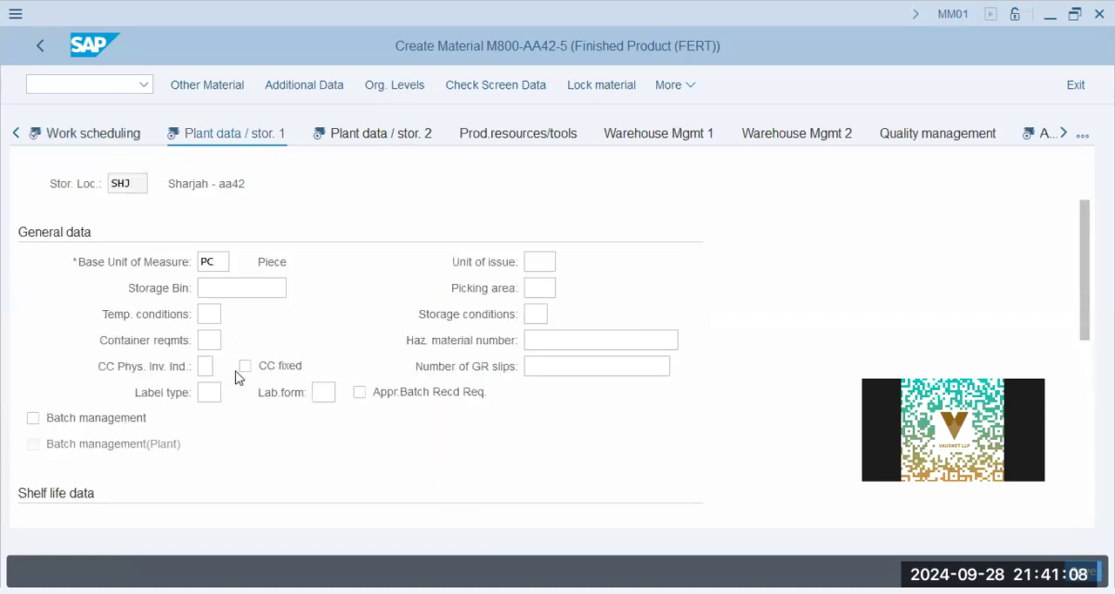
scroll(236, 403, down, 3)
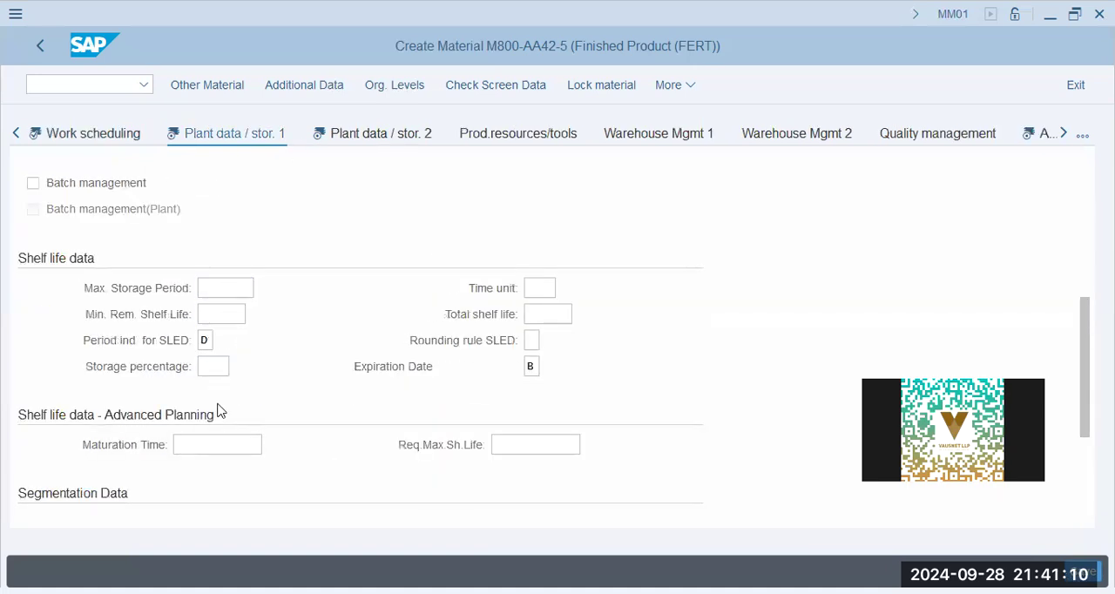
key(Return)
click(260, 366)
scroll(260, 367, down, 2)
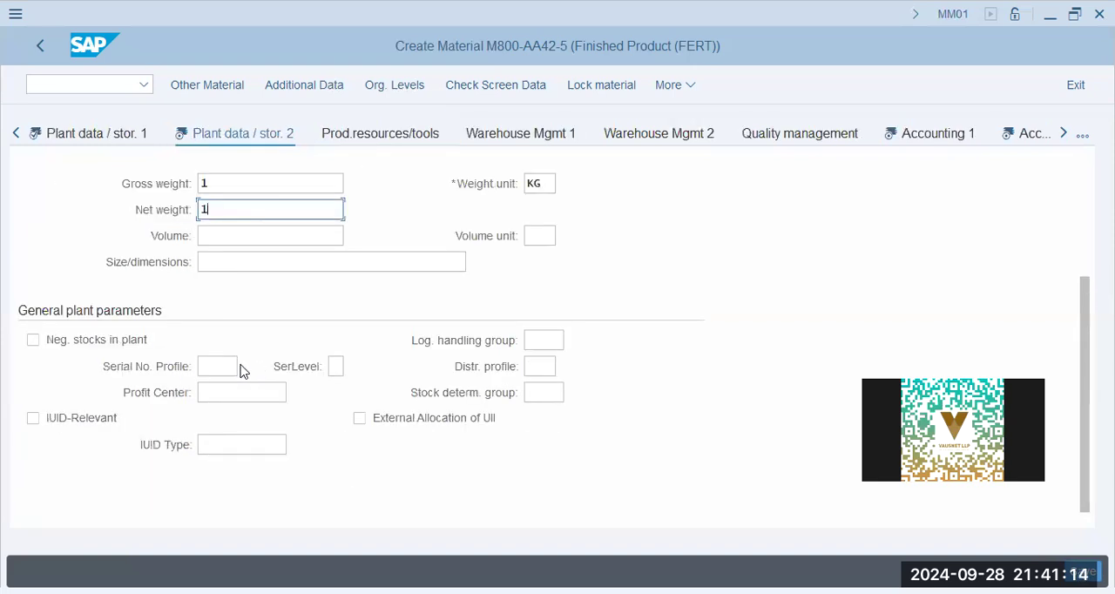
- Set valuation class 7920 in the Accounting 1 view and continue through Accounting 2 and Costing 1 to Costing 2
click(946, 141)
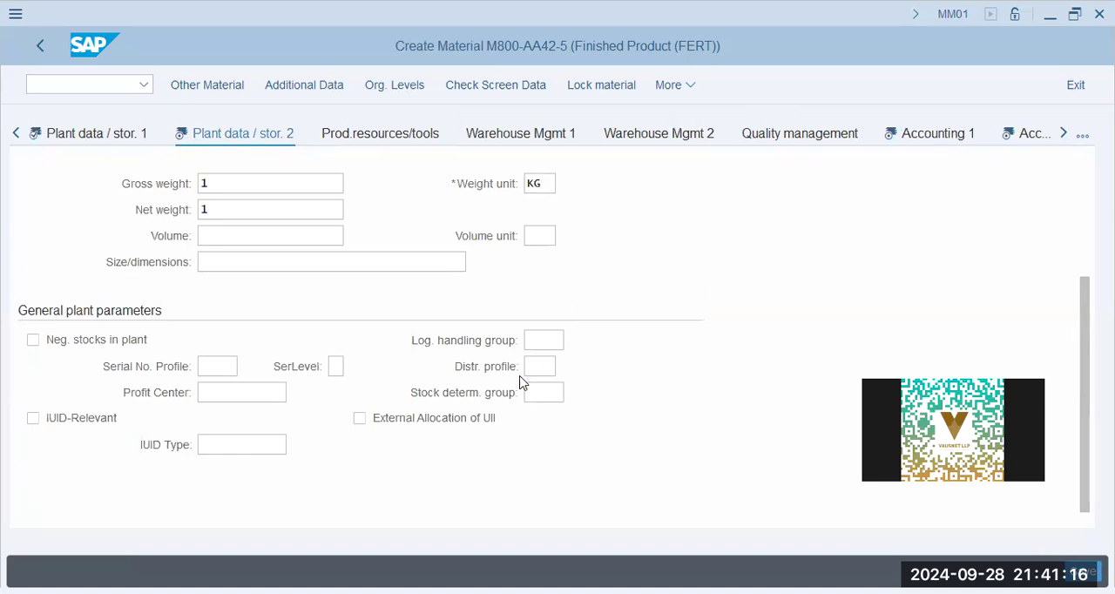
click(220, 445)
click(217, 469)
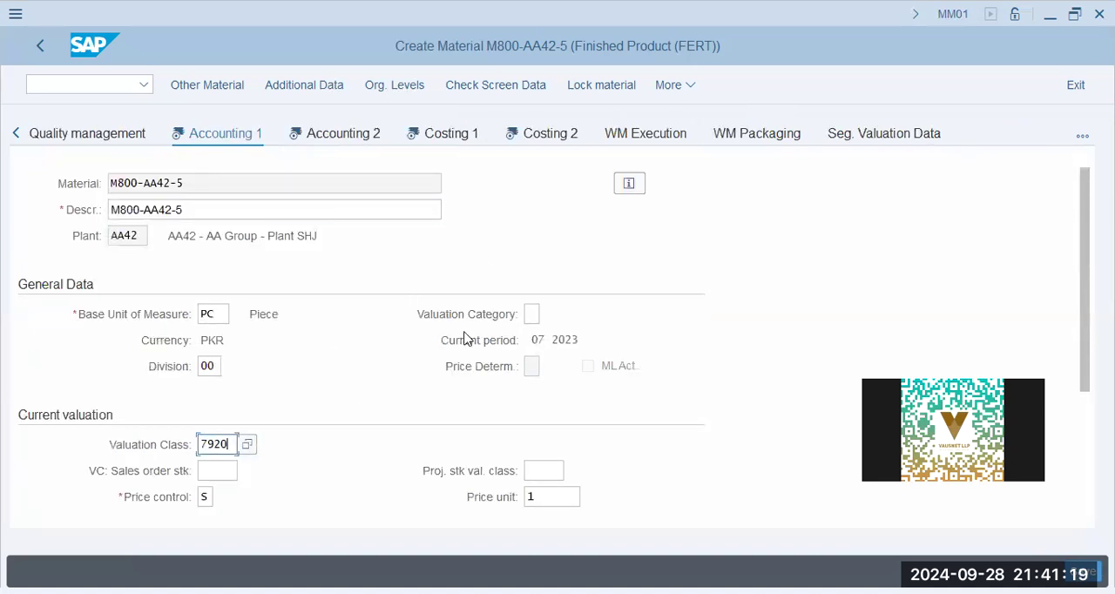
click(346, 139)
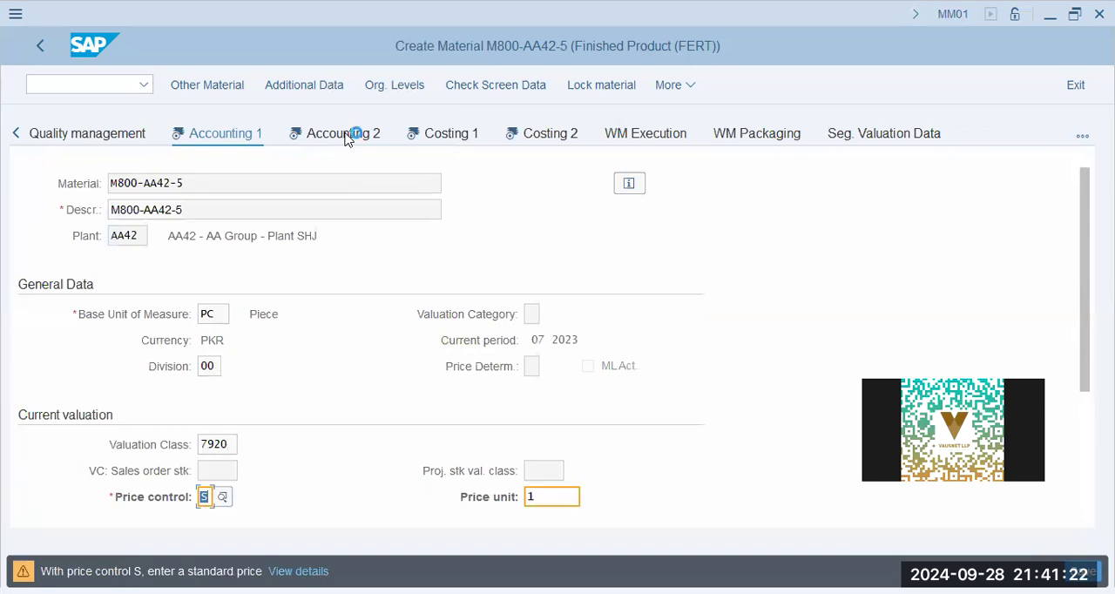
click(293, 135)
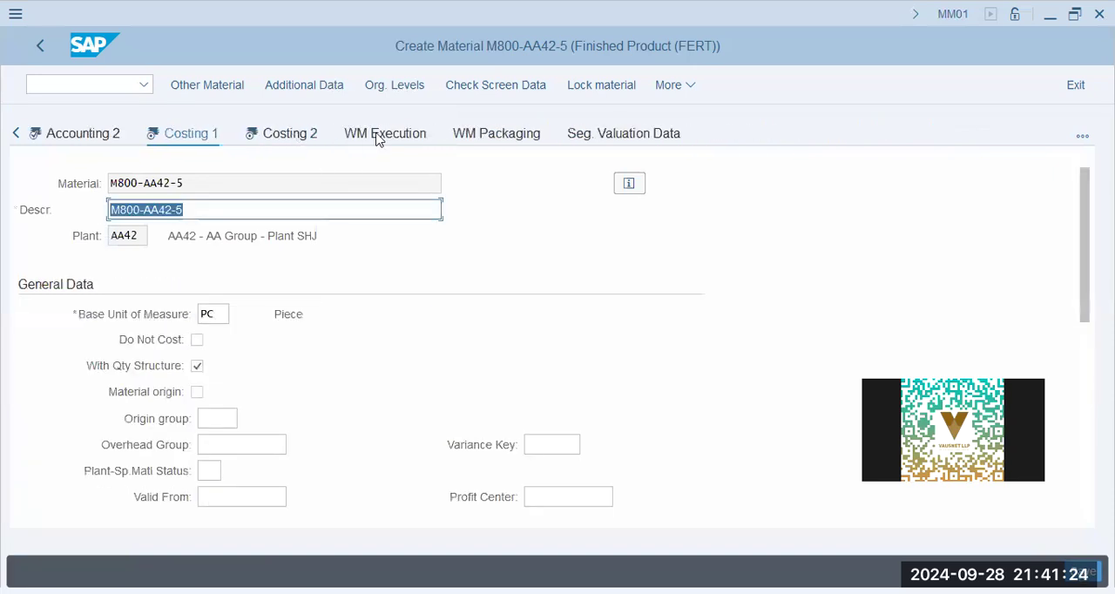
click(292, 135)
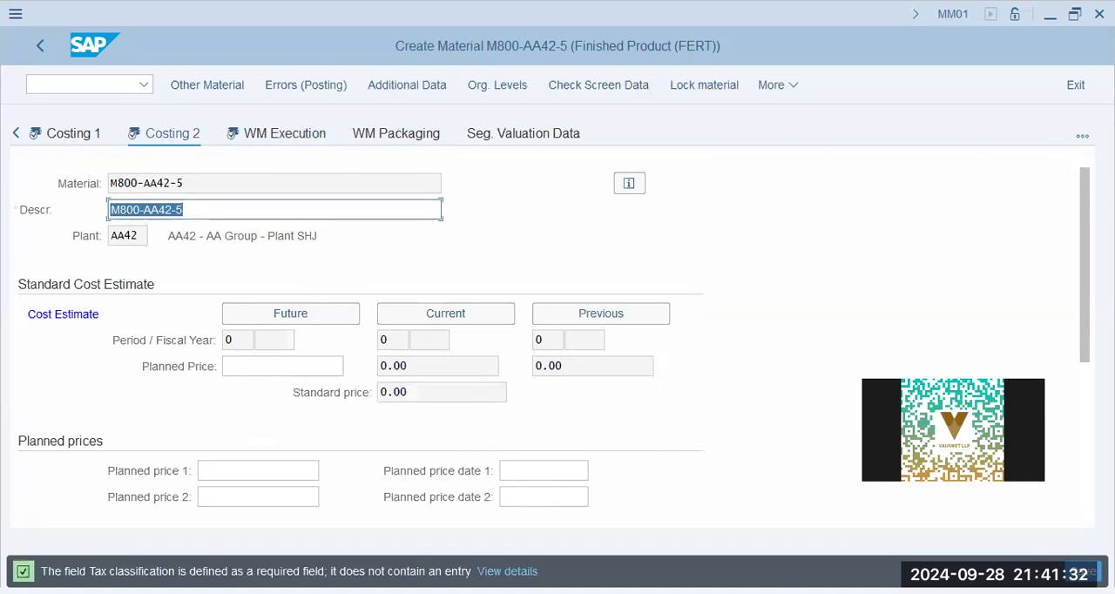
- Examine the status message about the tax classification field
click(111, 91)
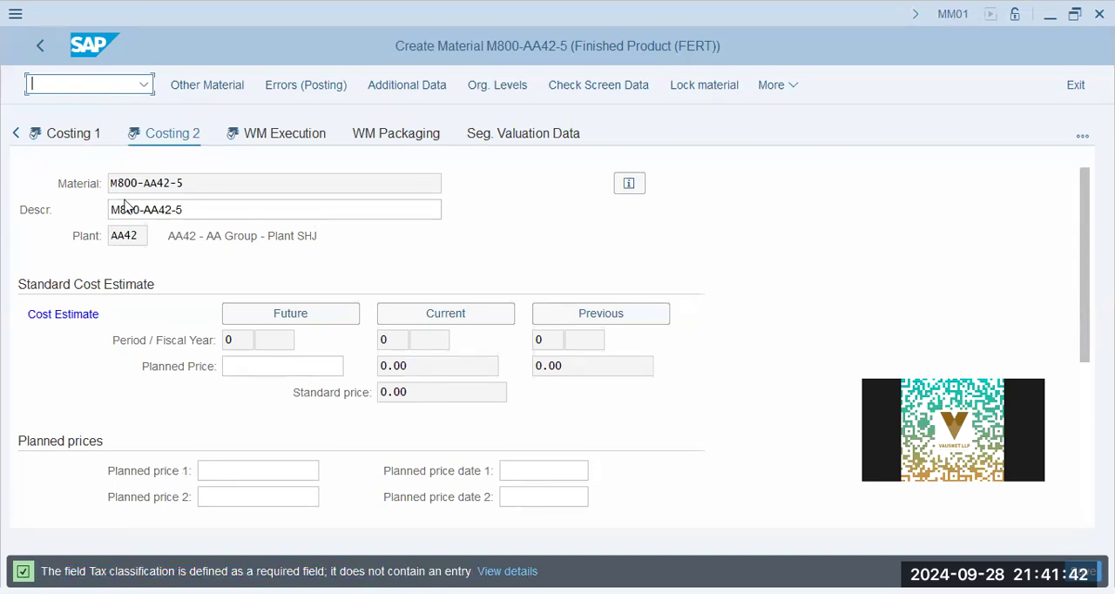
drag(65, 571, 418, 572)
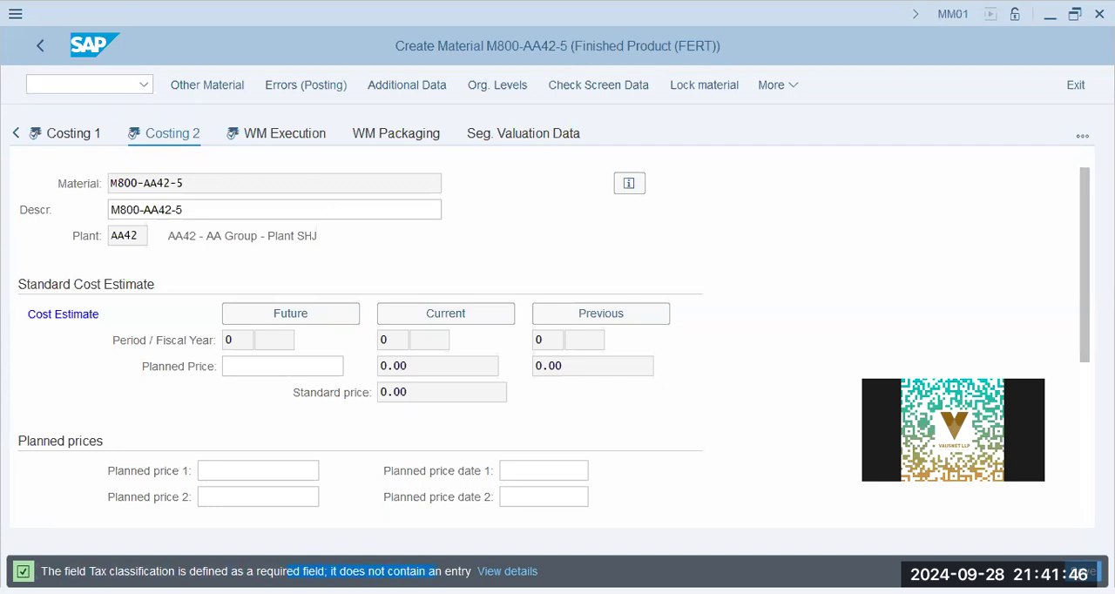
click(253, 493)
click(264, 467)
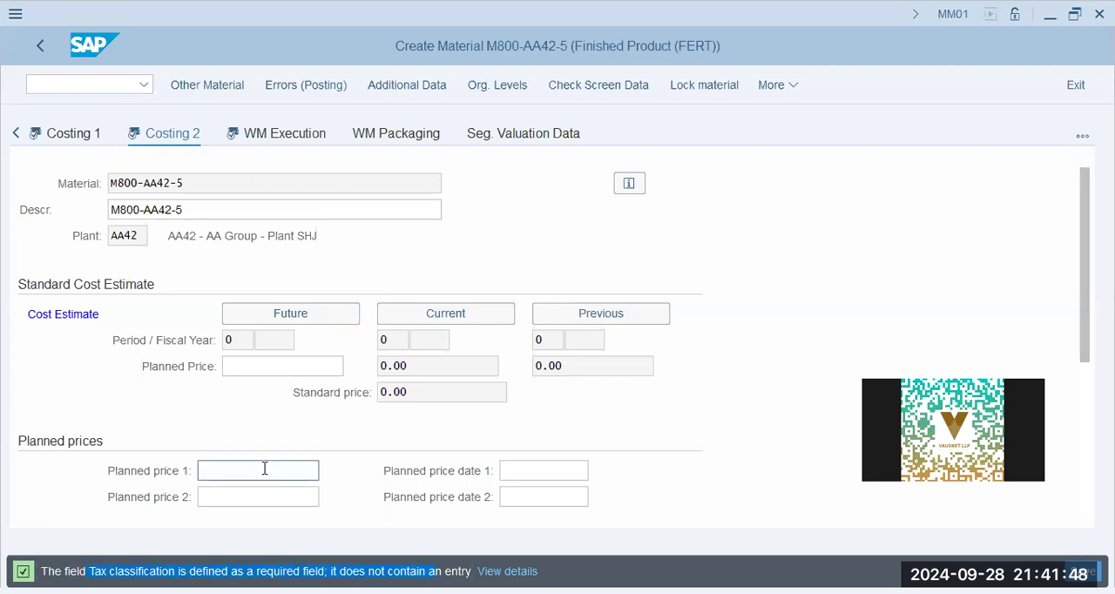
click(63, 87)
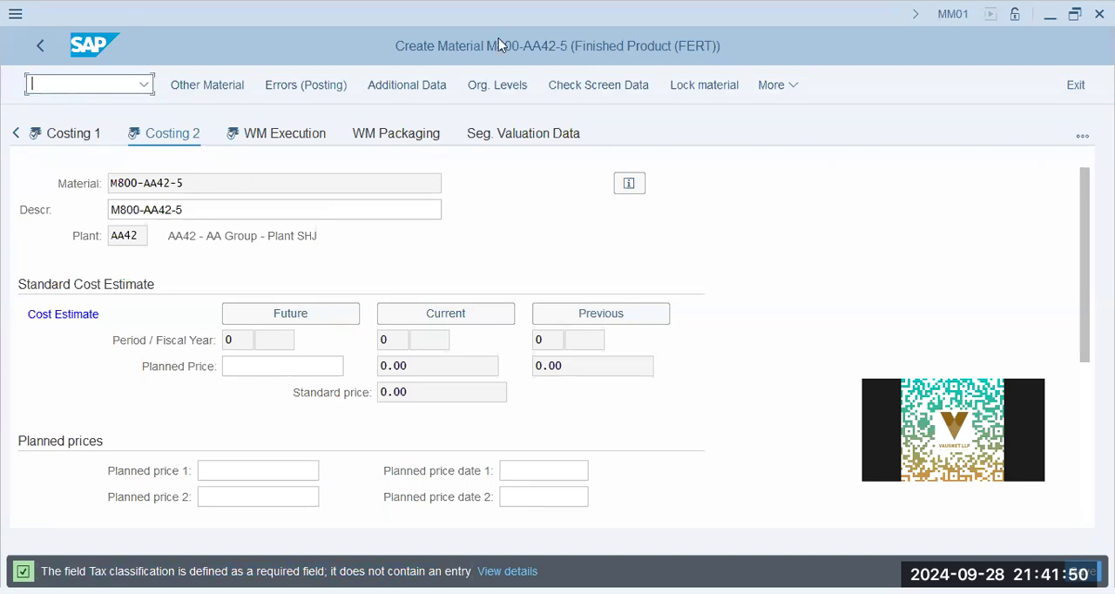